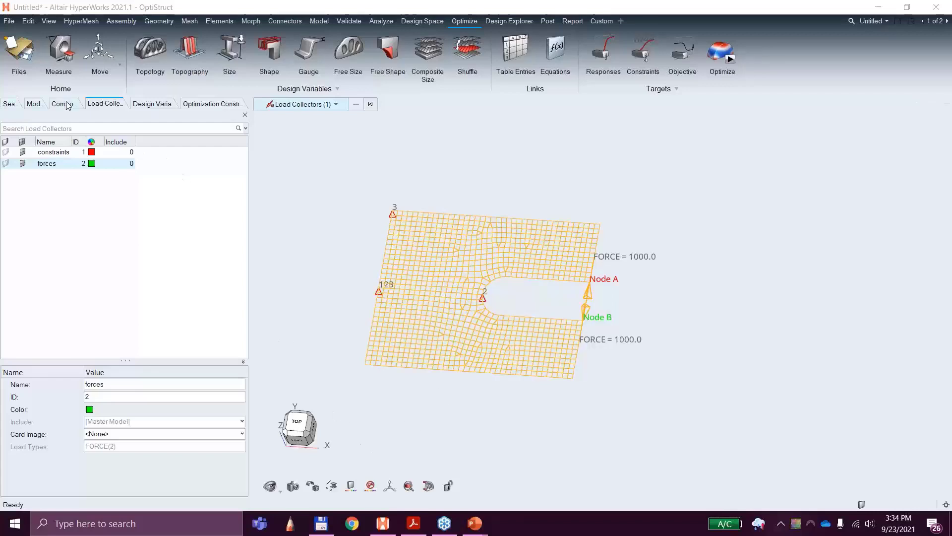
Step: Display the shell component's elements as shaded with mesh lines
click(66, 104)
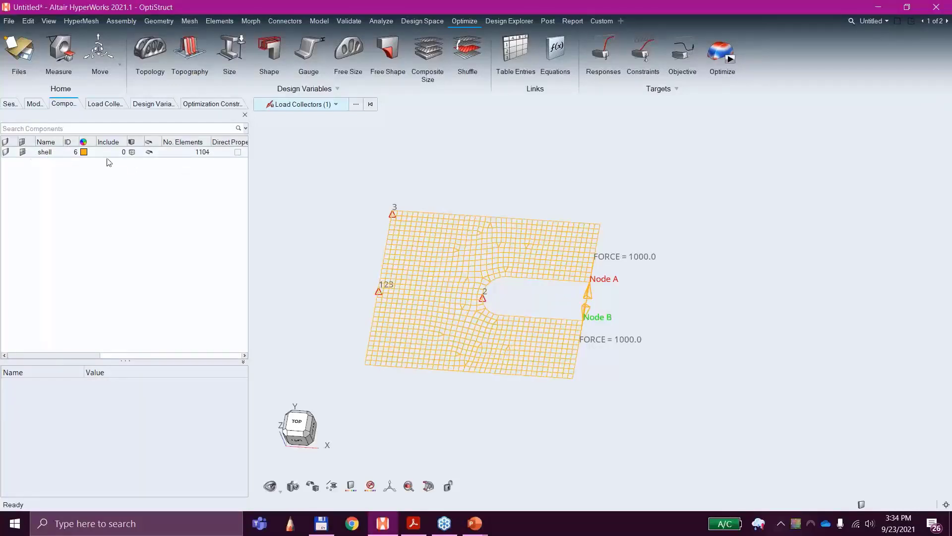
click(135, 151)
click(137, 152)
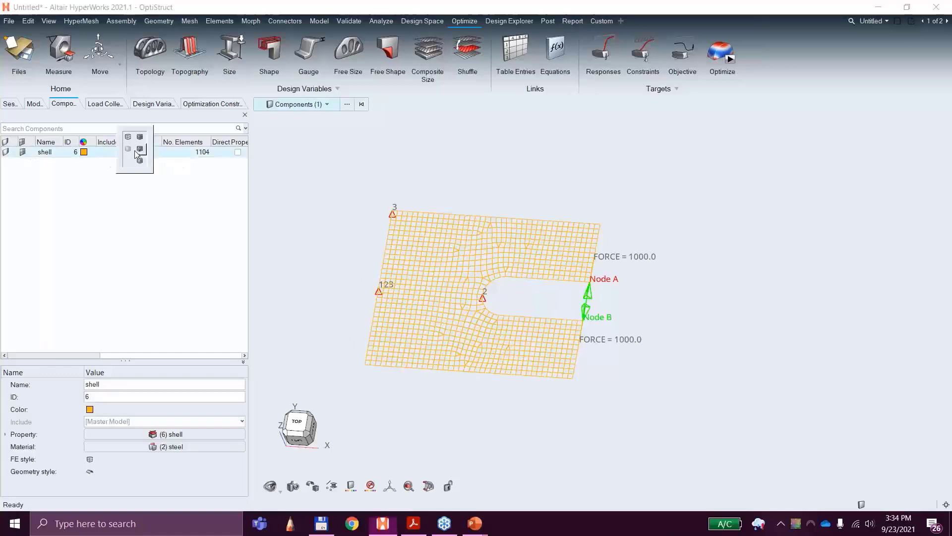
click(140, 138)
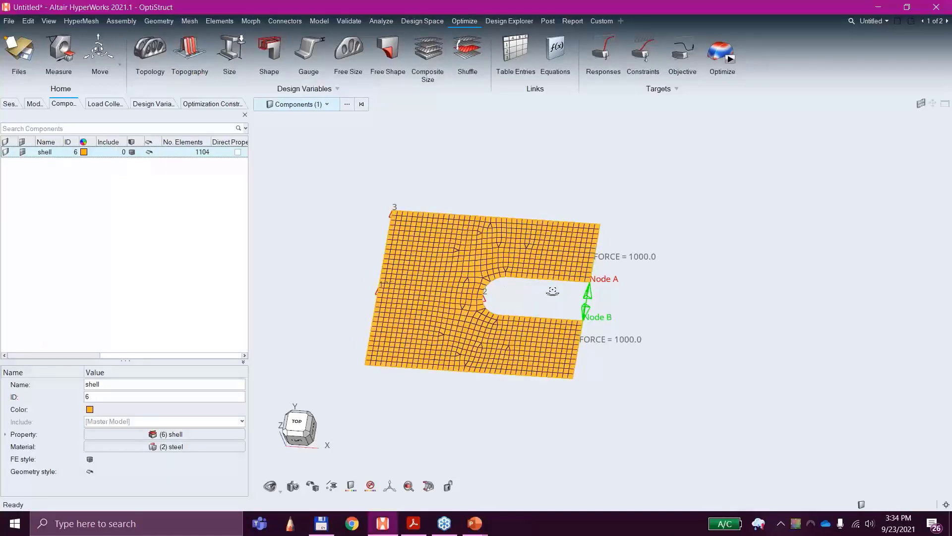
Step: Examine the shaded shell mesh of the slotted plate from several angles
ctrl+drag(553, 287, 568, 302)
middle_drag(568, 302, 578, 296)
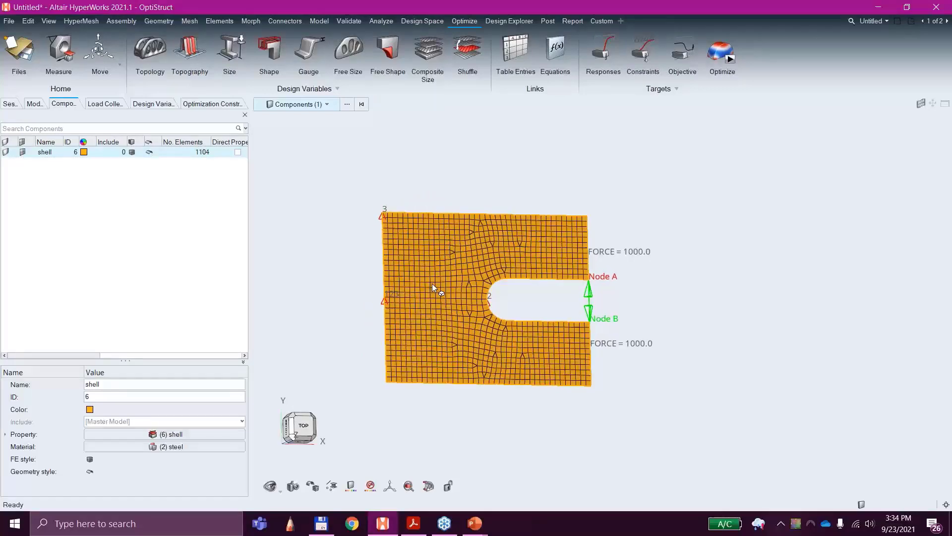
scroll(444, 281, up, 5)
scroll(451, 288, down, 3)
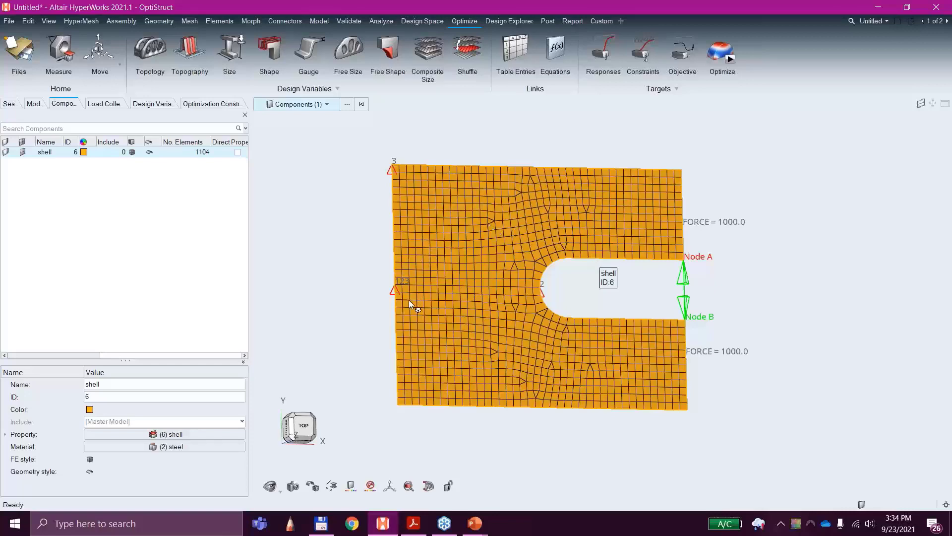
middle_drag(605, 376, 653, 294)
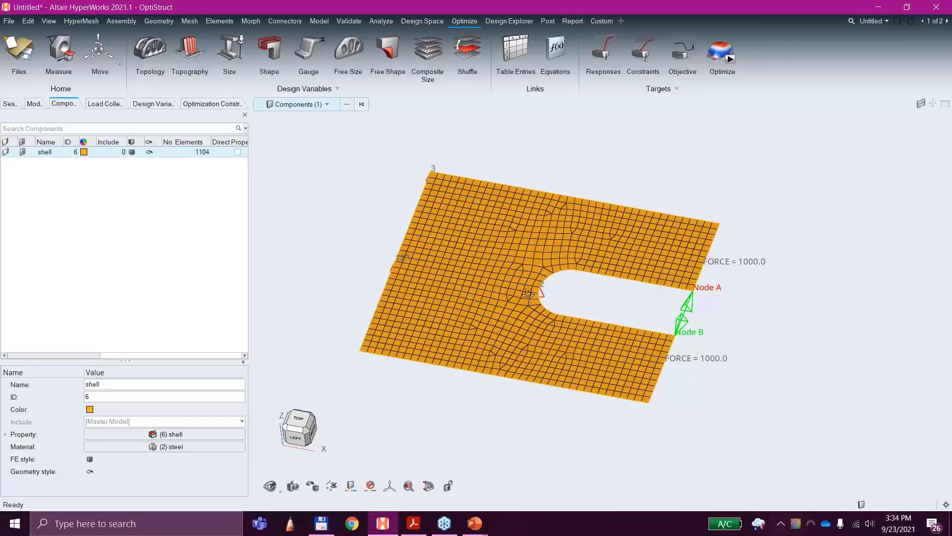
mouse_move(528, 294)
middle_down()
mouse_move(542, 335)
mouse_move(520, 284)
mouse_move(515, 294)
middle_up()
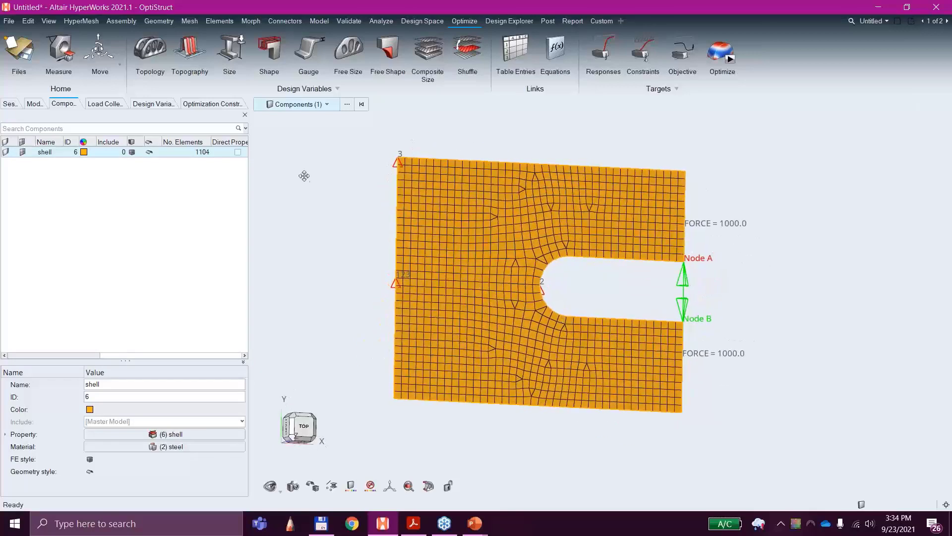
Step: Review the shell component's assigned PSHELL property, including its material and thickness
click(40, 104)
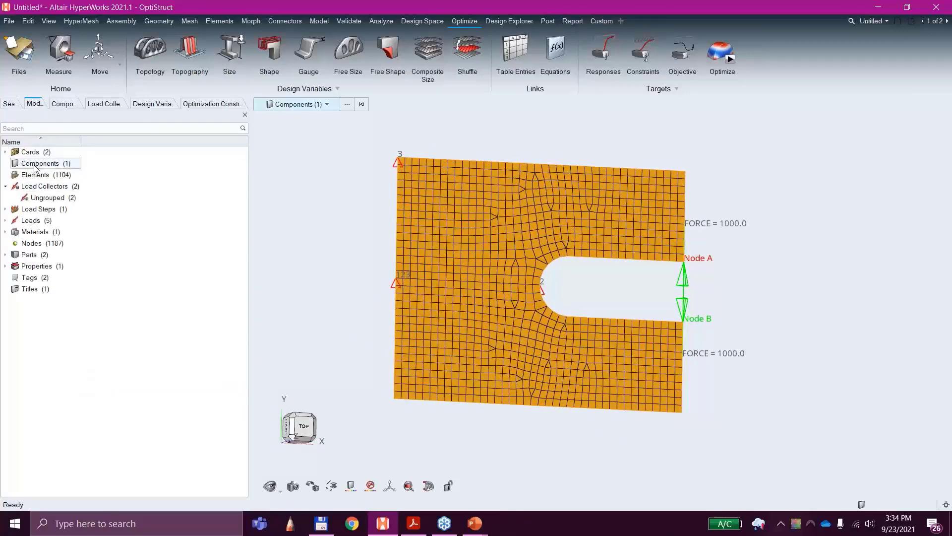
click(63, 103)
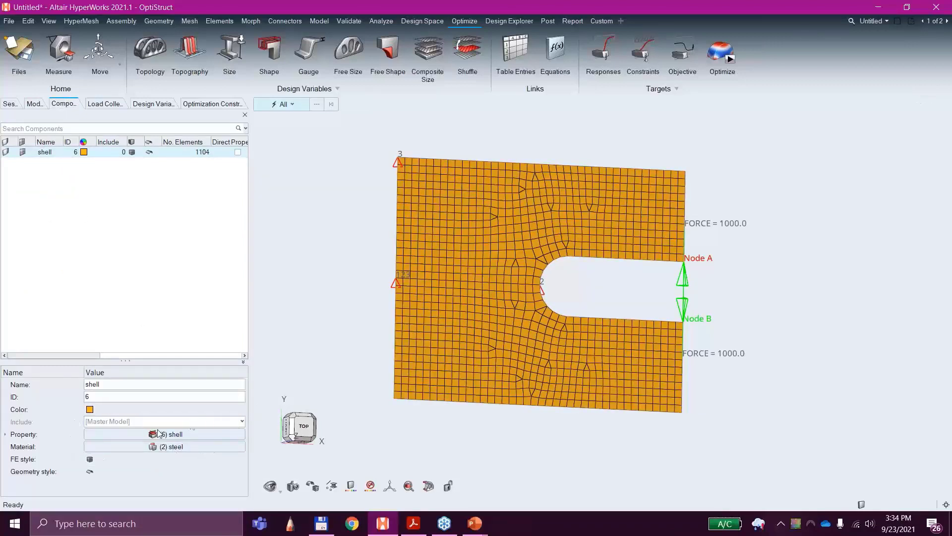
click(6, 435)
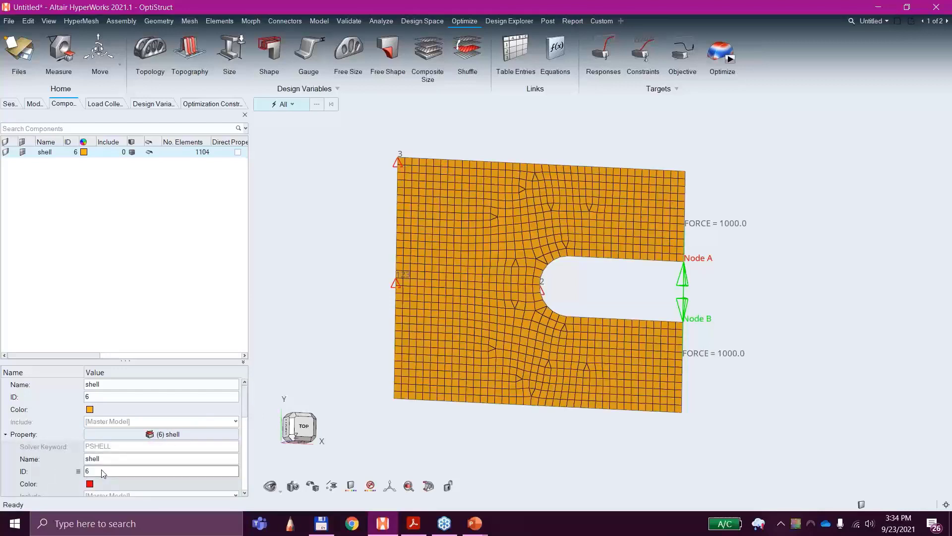
scroll(103, 473, down, 2)
scroll(102, 473, up, 1)
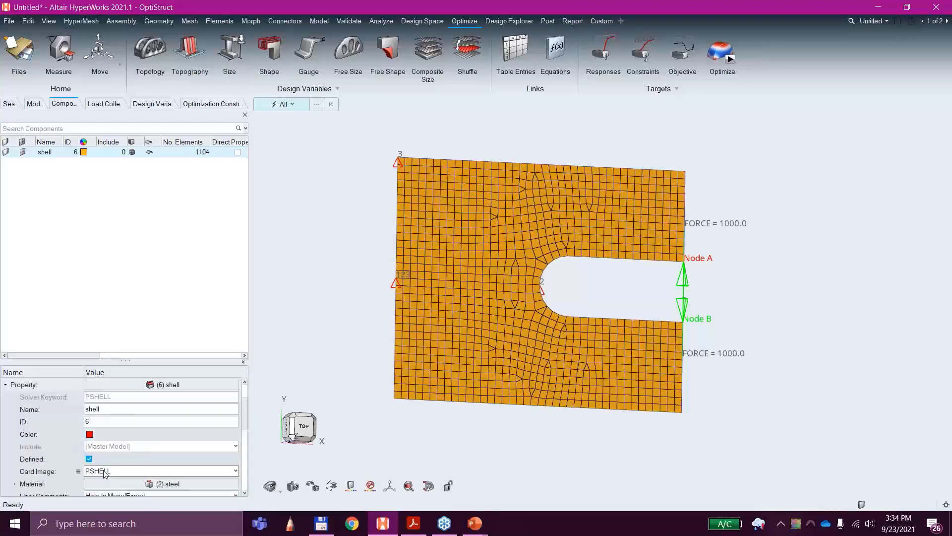
scroll(105, 474, down, 2)
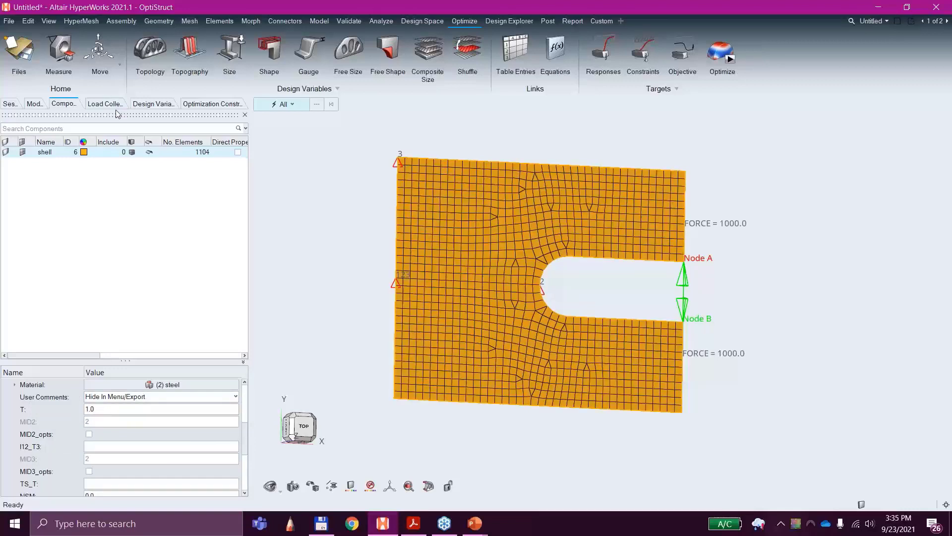
Step: Review the steel material's MAT1 definition, including elastic modulus, Poisson's ratio and density
click(34, 104)
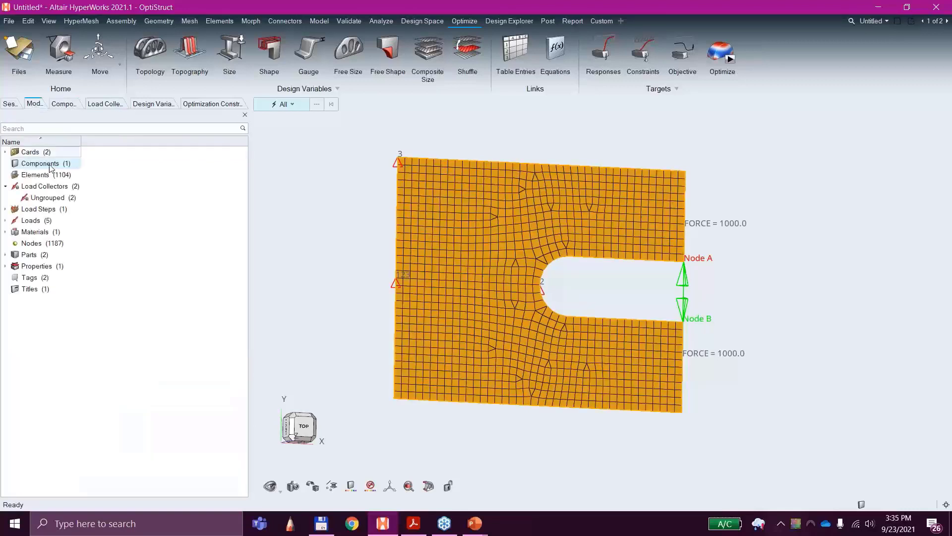
double_click(41, 232)
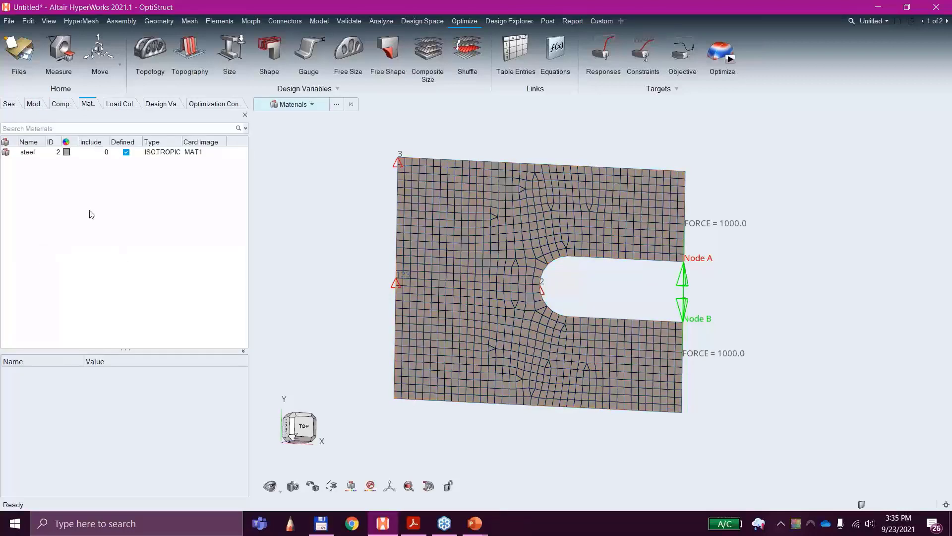
click(27, 152)
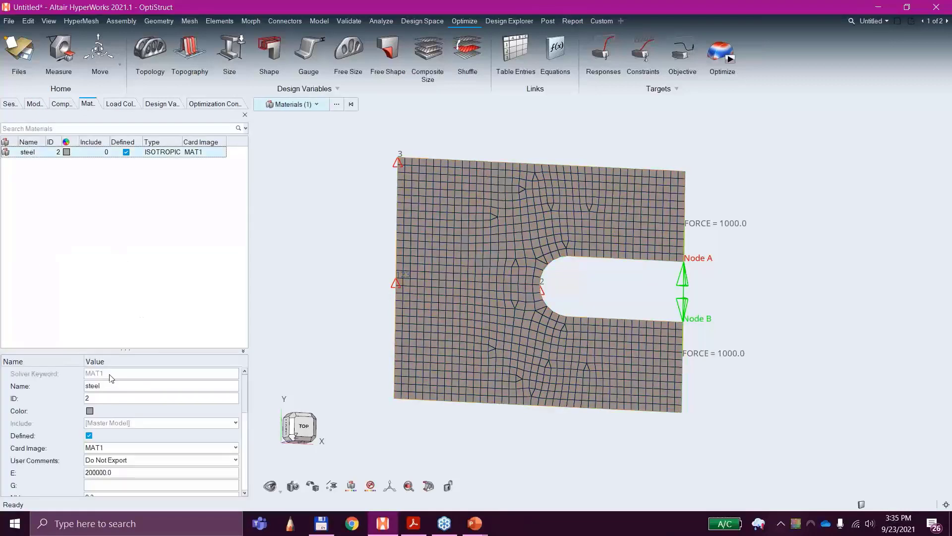
scroll(112, 469, down, 2)
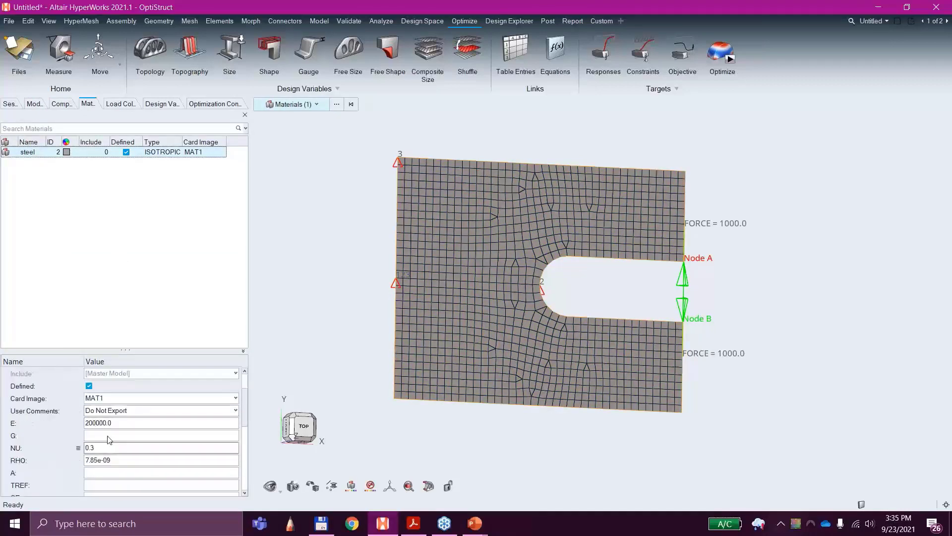
click(60, 104)
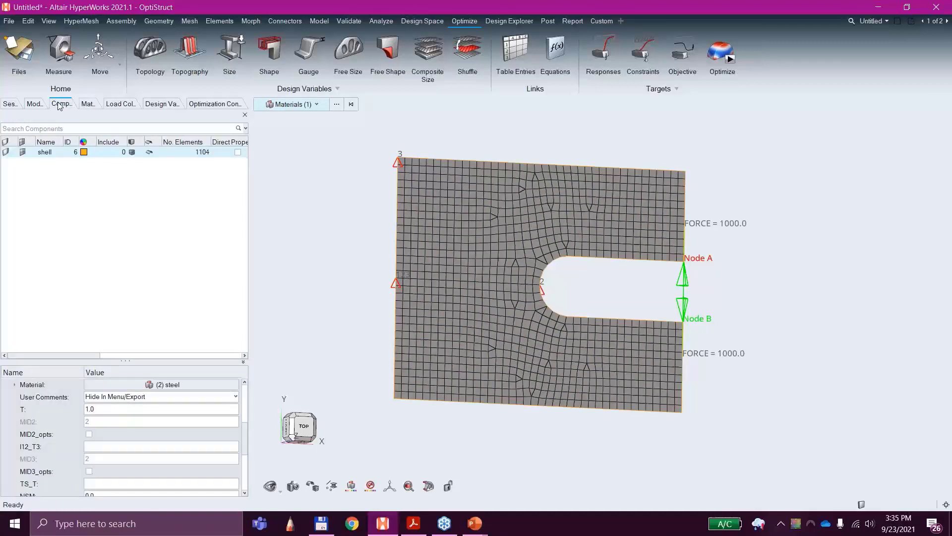
Step: Examine the constraints at the plate's upper corner, the middle of its closed edge and the slot's rounded end
click(35, 104)
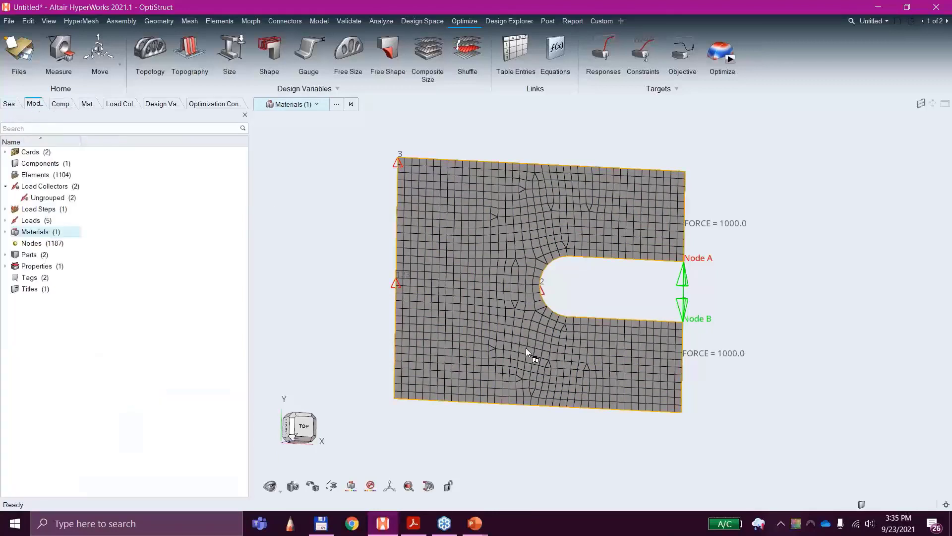
middle_drag(577, 295, 550, 284)
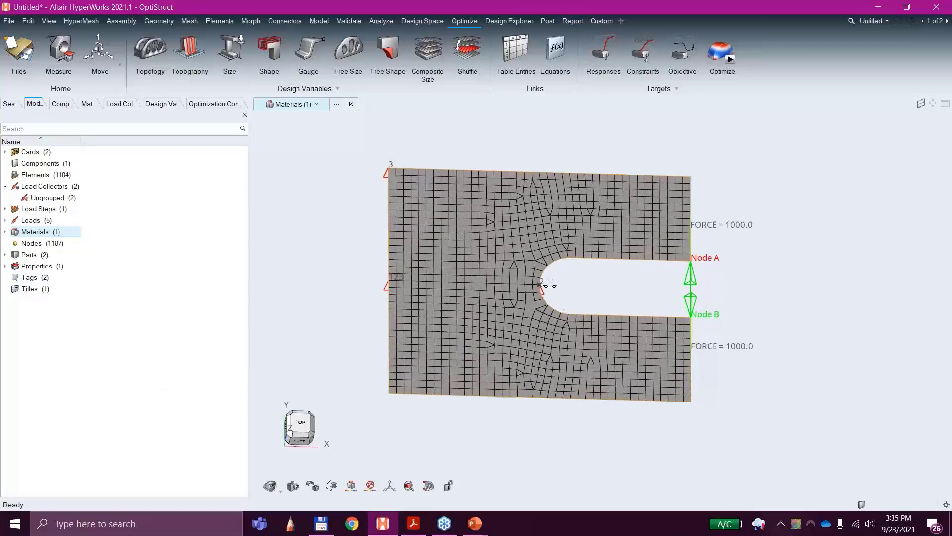
scroll(570, 315, up, 3)
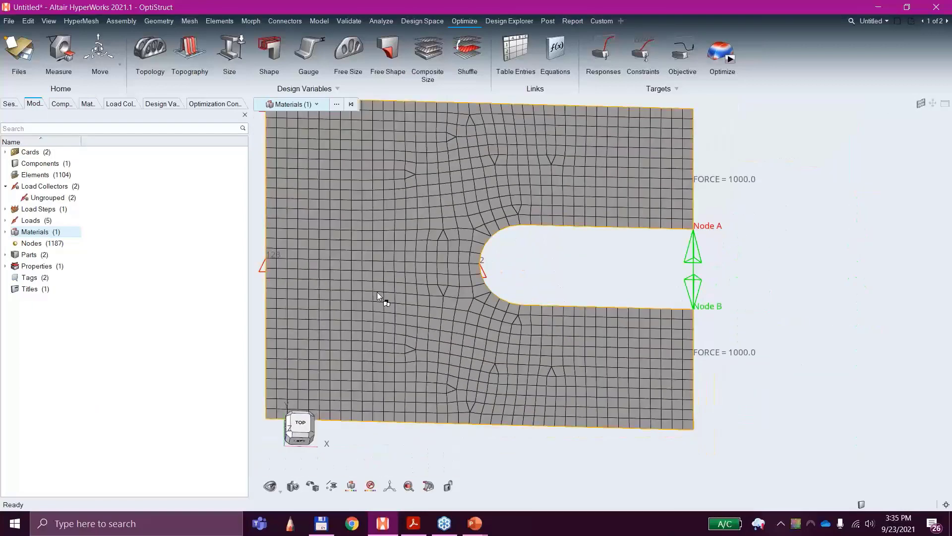
right_drag(378, 290, 550, 331)
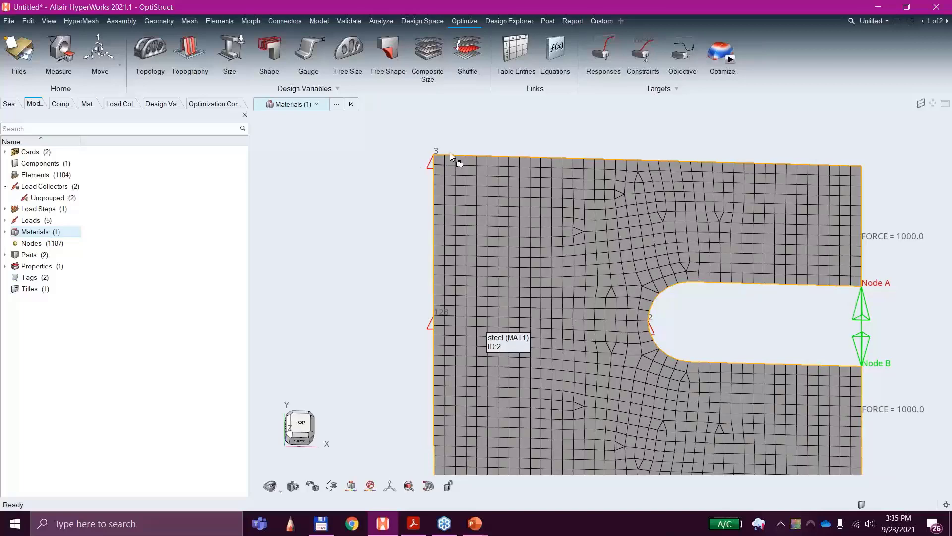
middle_drag(626, 356, 483, 310)
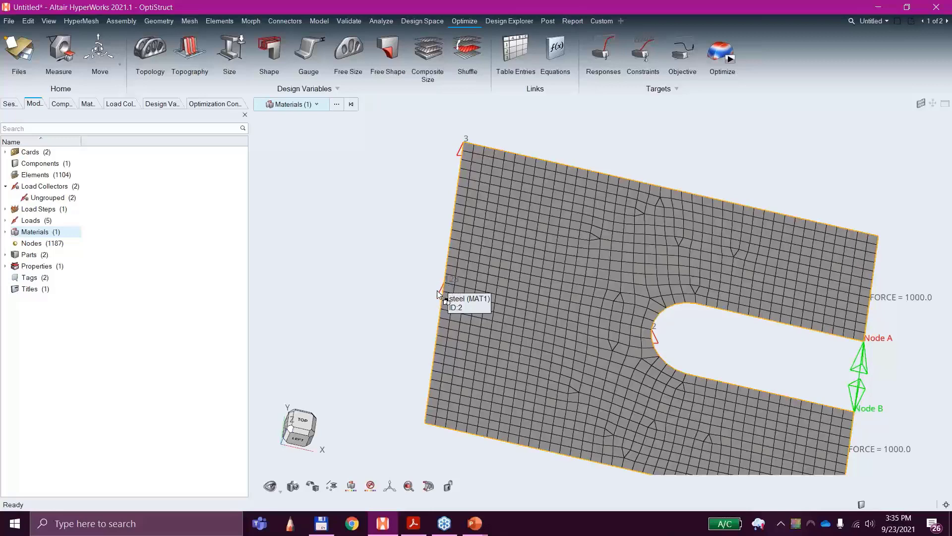
middle_drag(568, 177, 465, 308)
scroll(465, 309, up, 4)
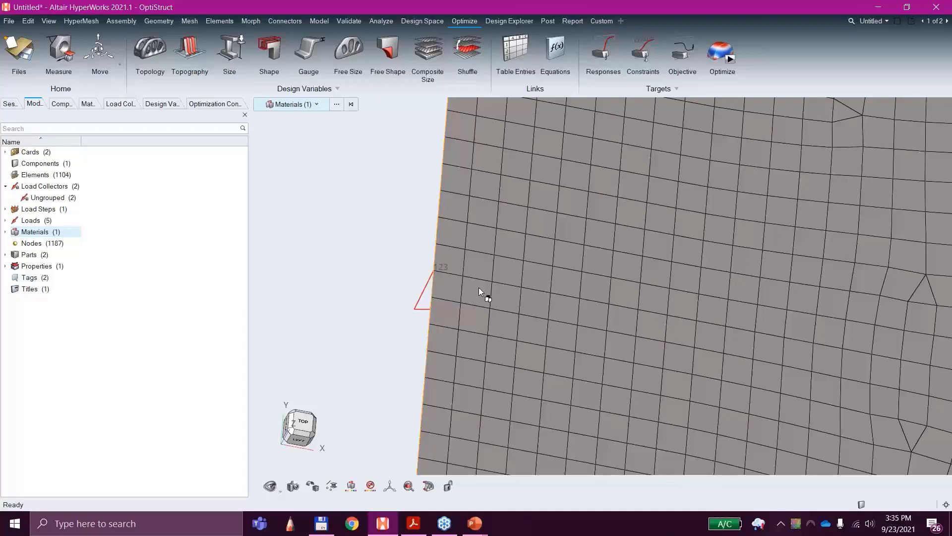
scroll(481, 287, down, 5)
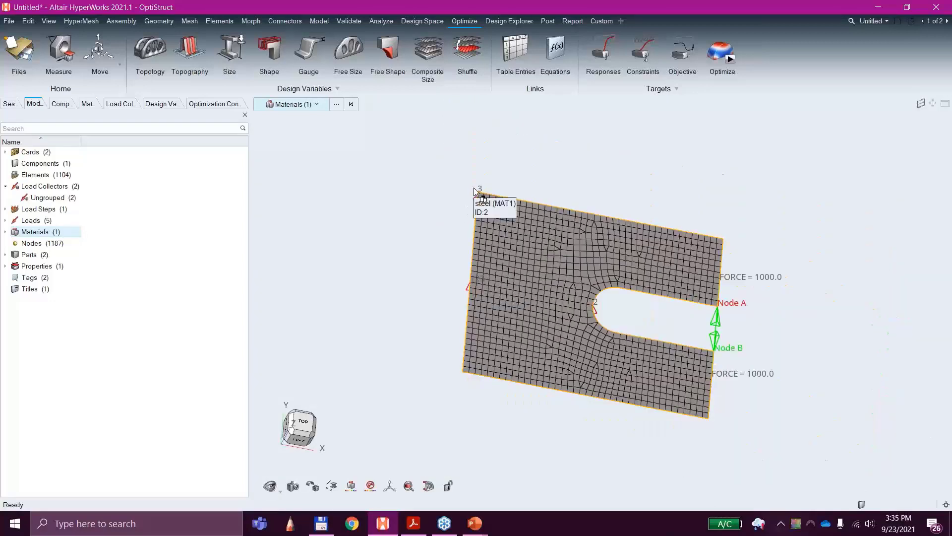
middle_drag(534, 305, 559, 287)
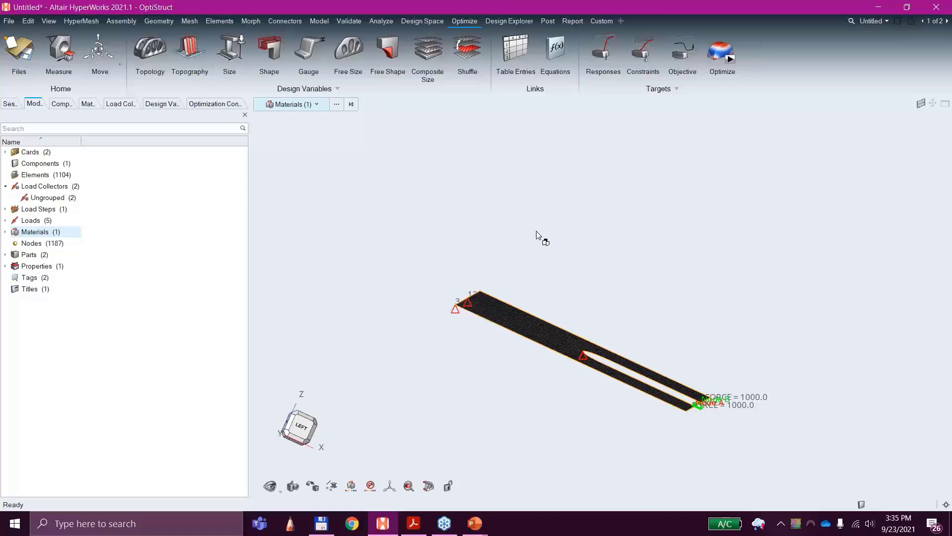
middle_drag(423, 273, 473, 358)
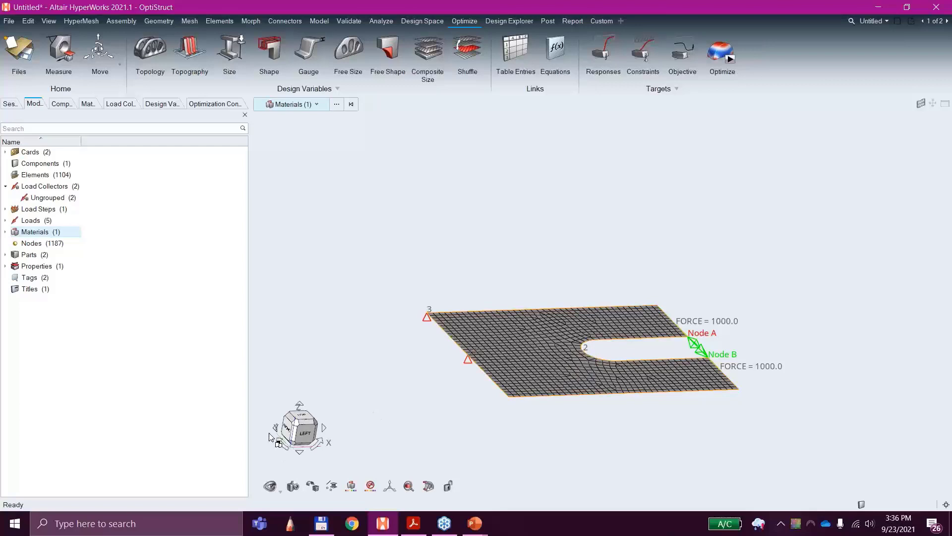
middle_drag(553, 325, 538, 397)
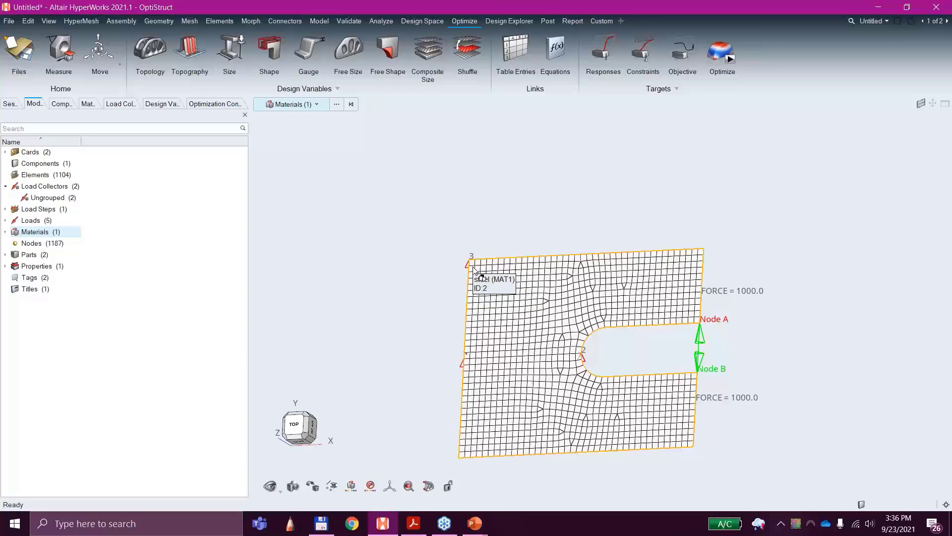
middle_drag(503, 315, 587, 308)
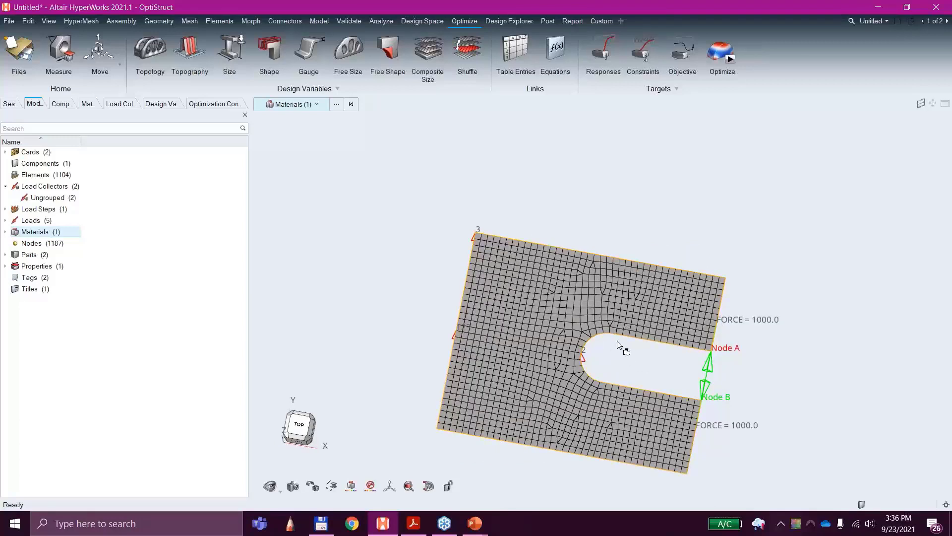
middle_drag(626, 337, 676, 365)
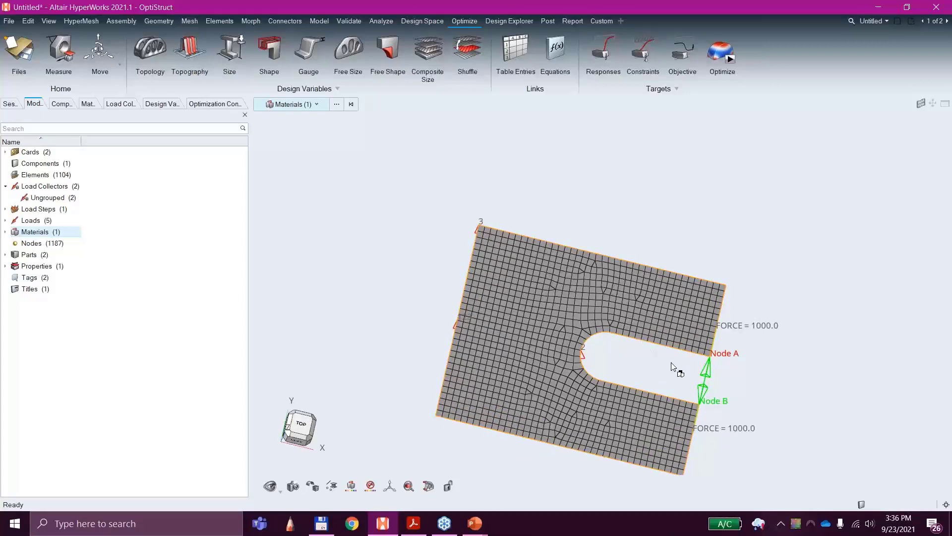
Step: Clear the material selection and examine the opposing forces at Node A and Node B on the slot's open end
right_click(795, 263)
click(740, 206)
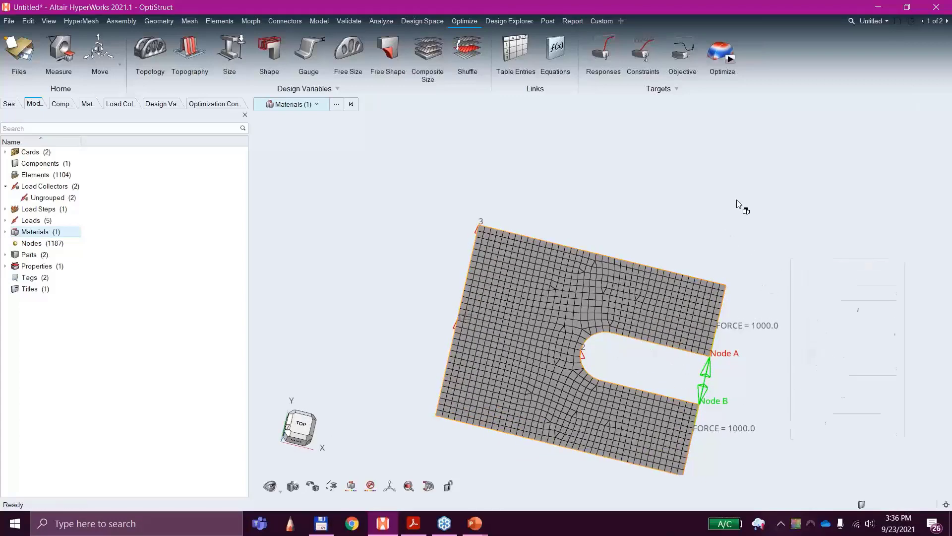
middle_drag(678, 378, 689, 341)
scroll(688, 339, up, 5)
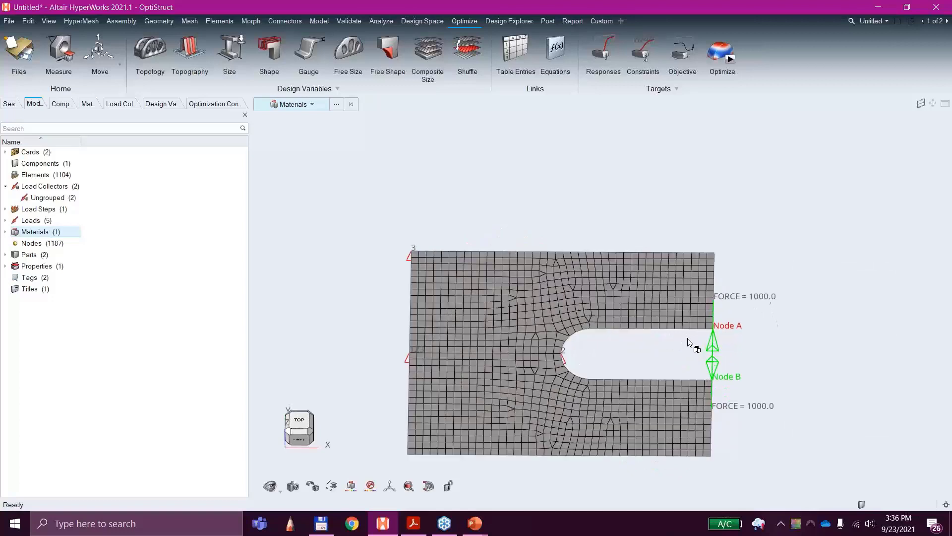
scroll(732, 318, up, 6)
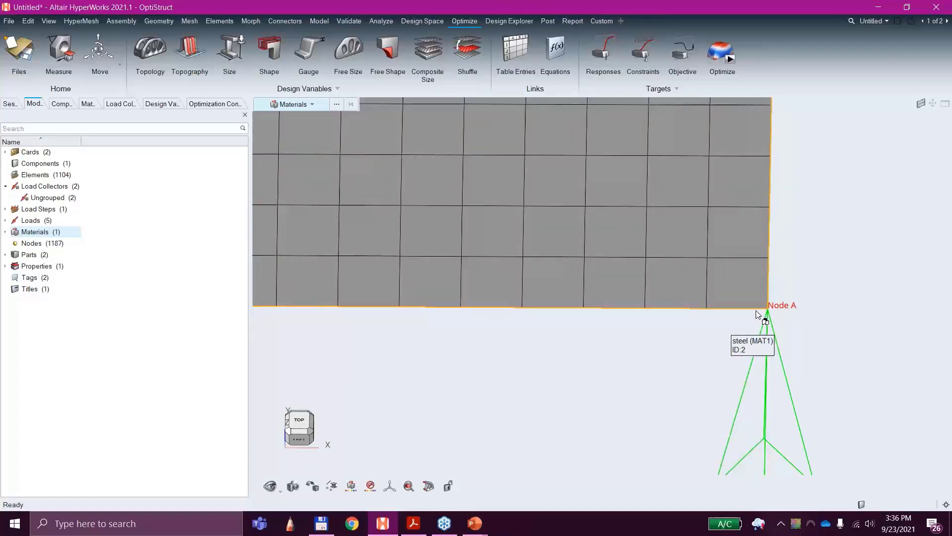
scroll(769, 327, down, 6)
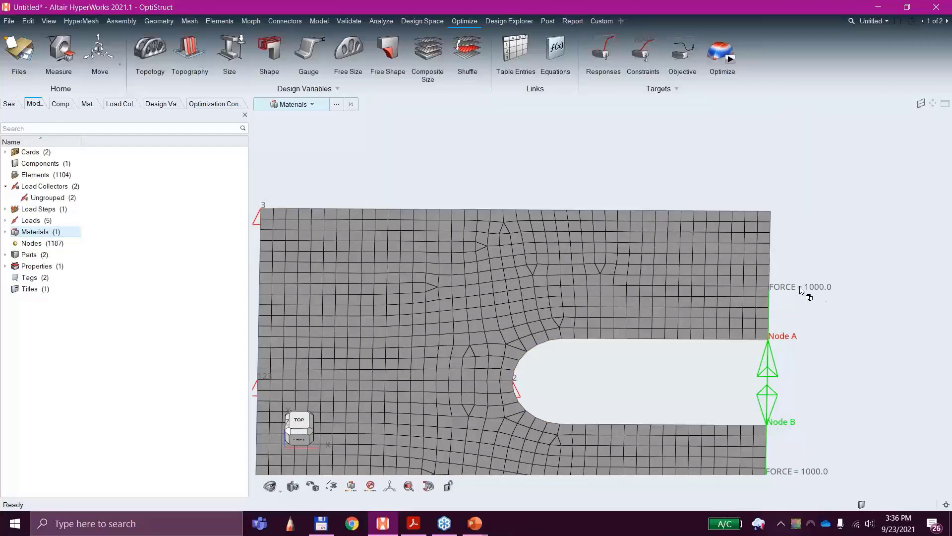
scroll(578, 365, down, 3)
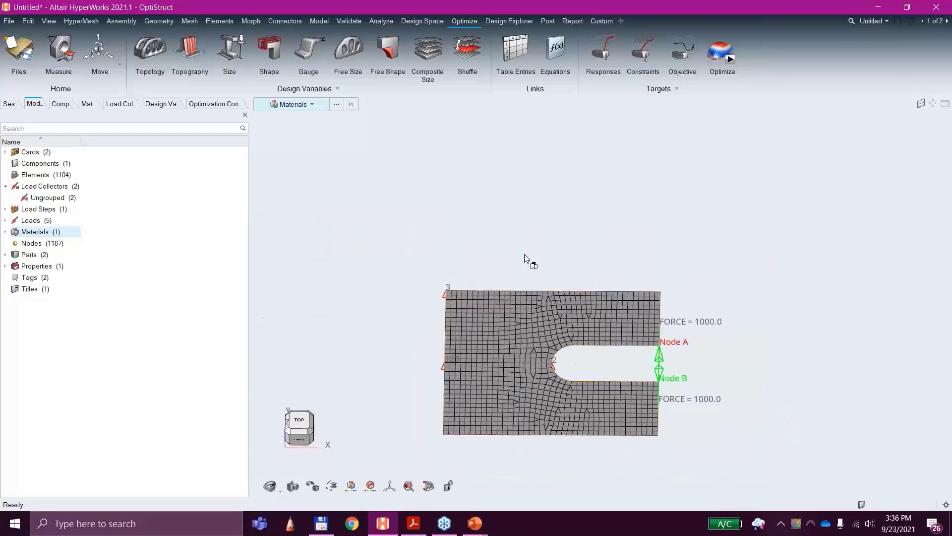
ctrl+right_drag(527, 259, 529, 221)
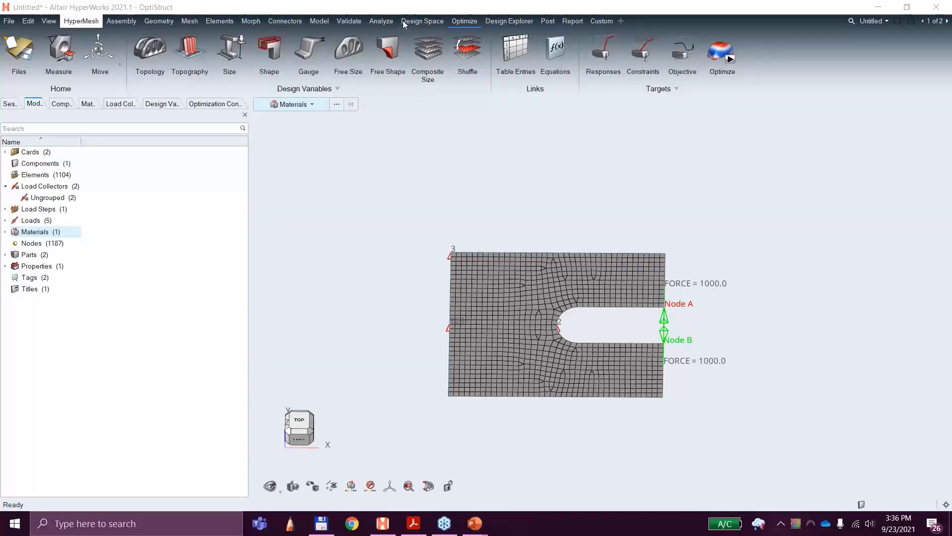
Step: Solve the model with OptiStruct as 3A_cclip_analysis-ewl.fem without overwriting the existing input file, and close the solver view and run panel
click(390, 23)
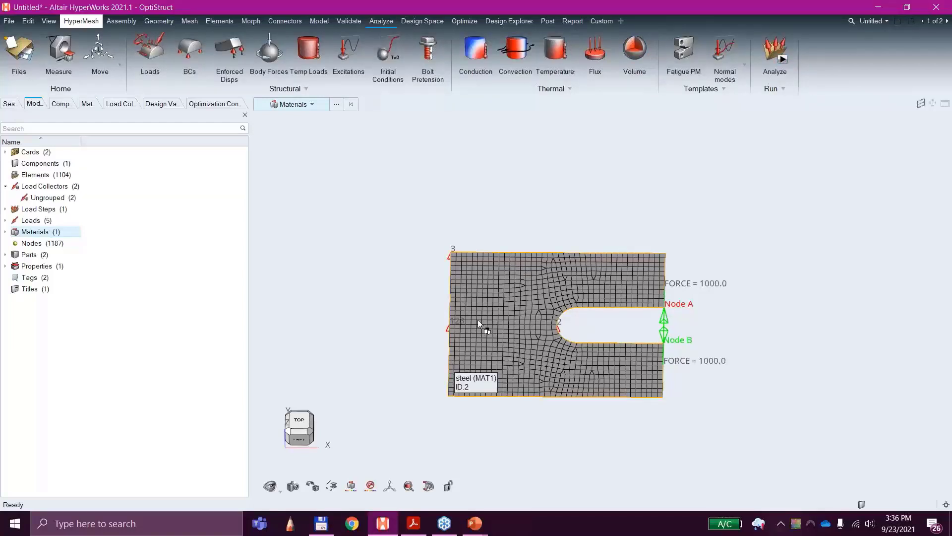
click(781, 60)
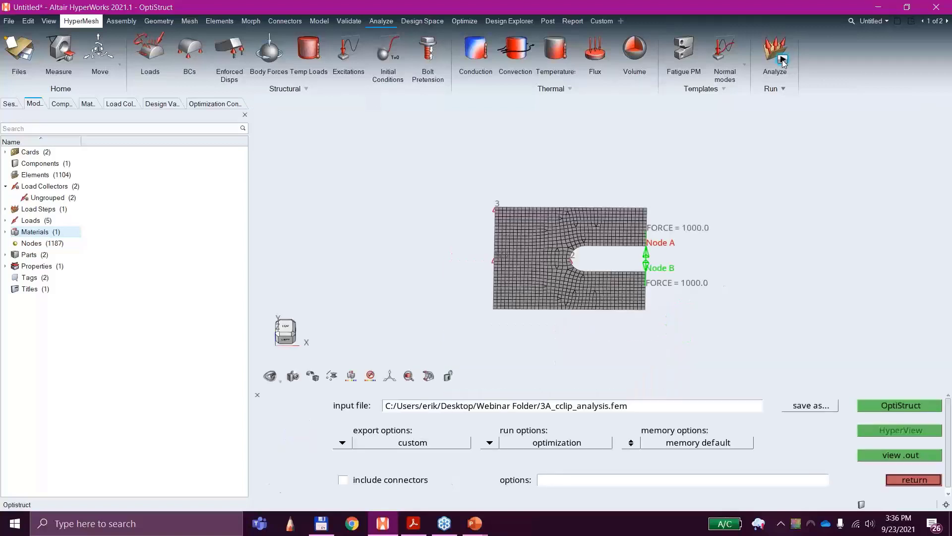
click(899, 407)
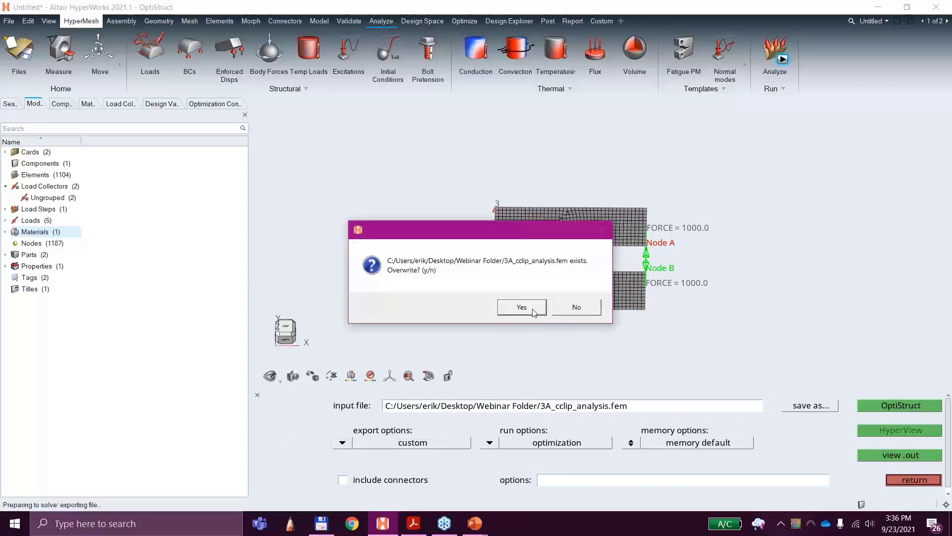
click(575, 307)
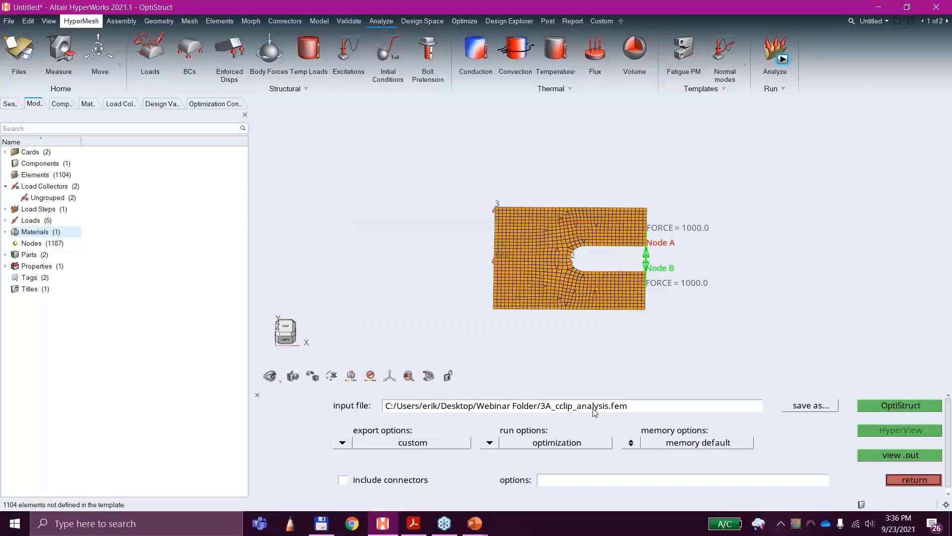
click(611, 409)
click(609, 410)
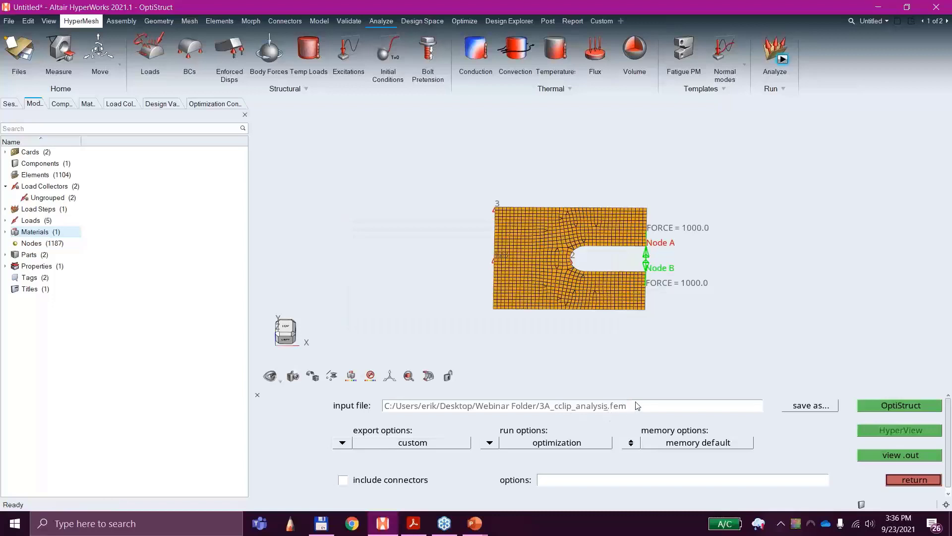
text(-ewl)
click(891, 407)
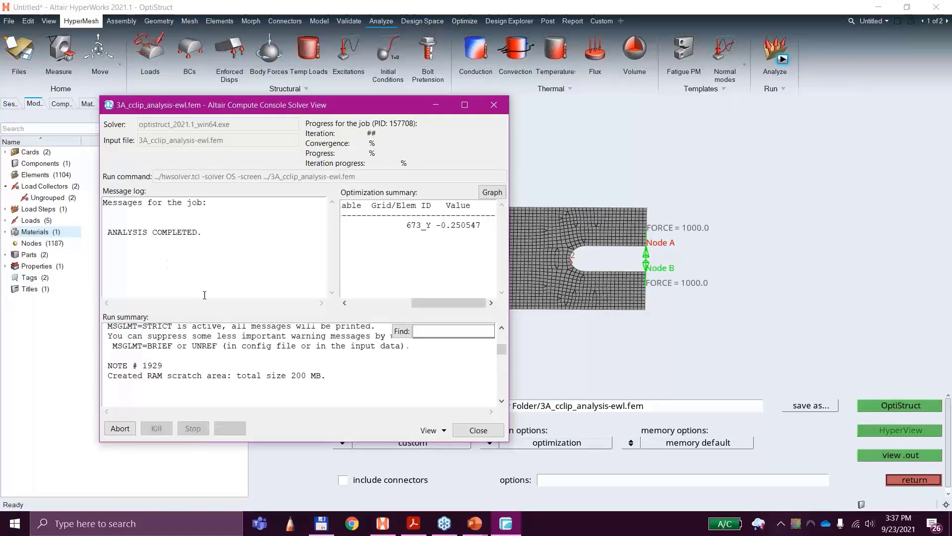
click(495, 105)
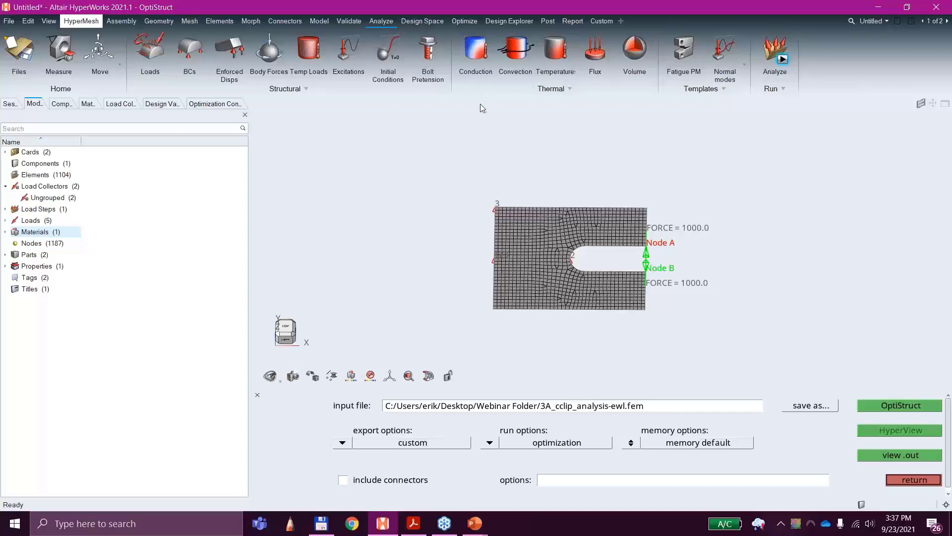
click(897, 480)
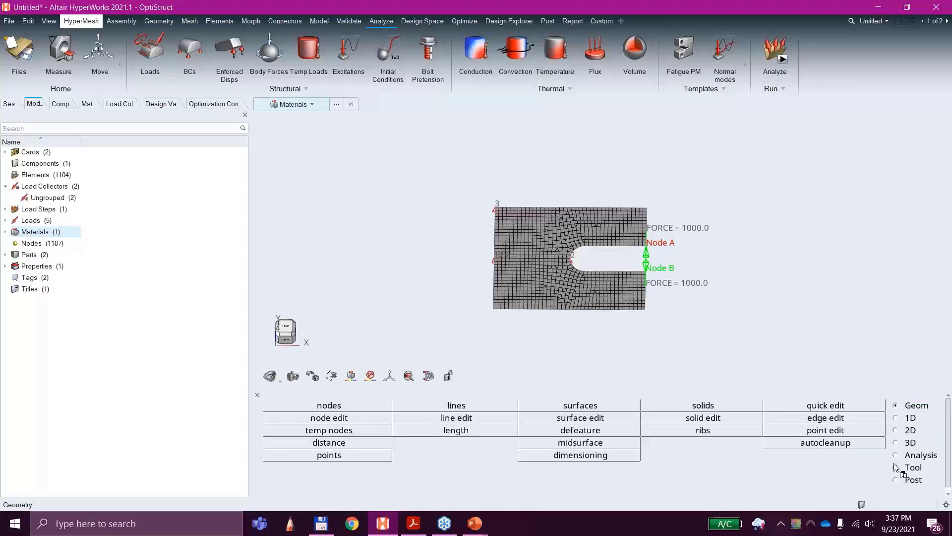
click(257, 395)
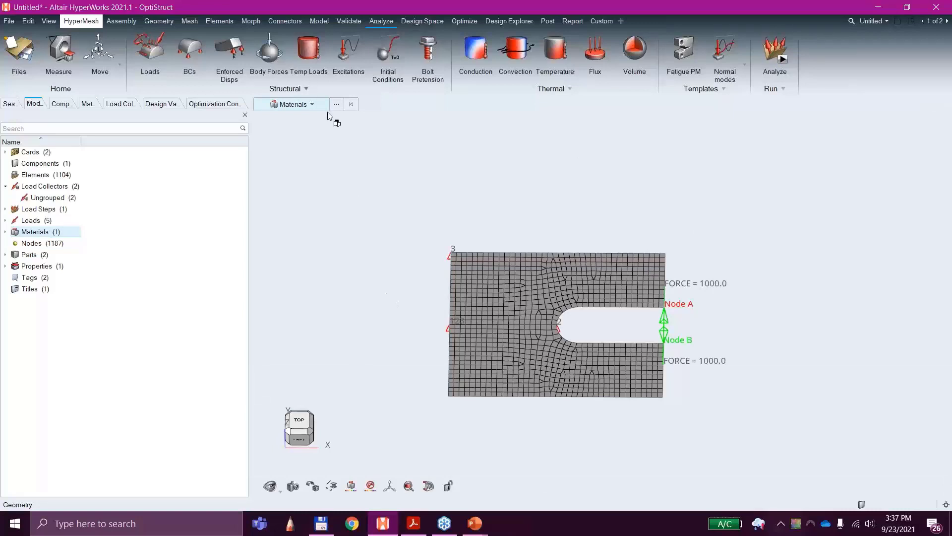
Step: Examine the plate's mesh as the optimization design space, from the whole slotted shell to individual elements near its upper corner
click(459, 22)
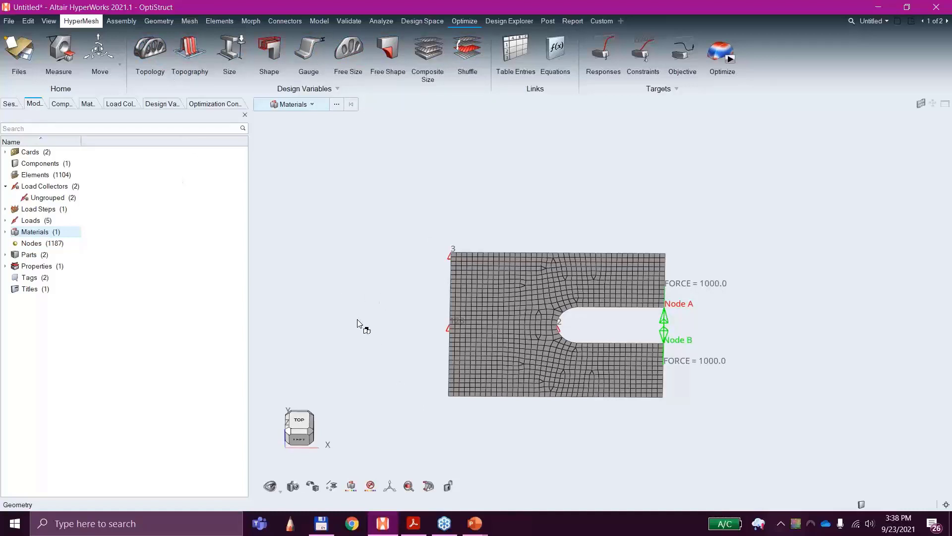
scroll(537, 386, up, 5)
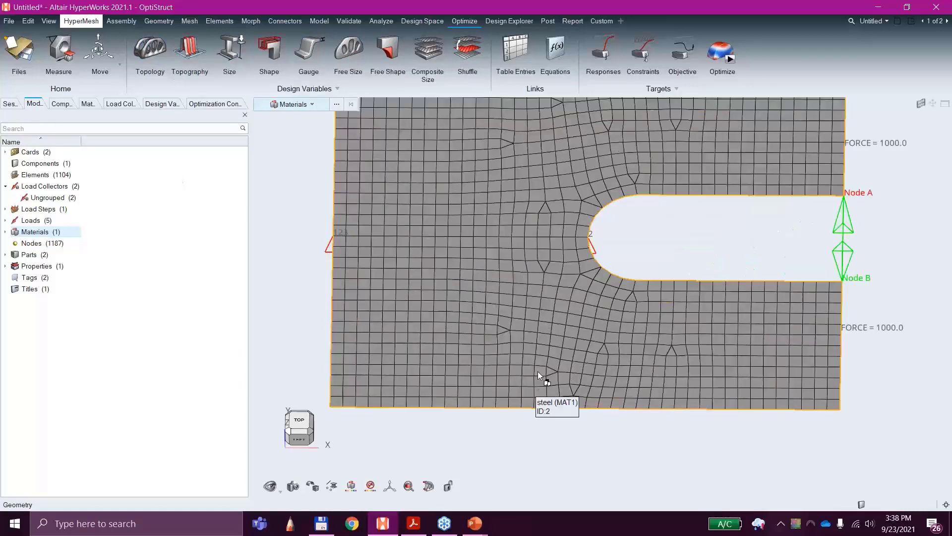
scroll(537, 375, down, 2)
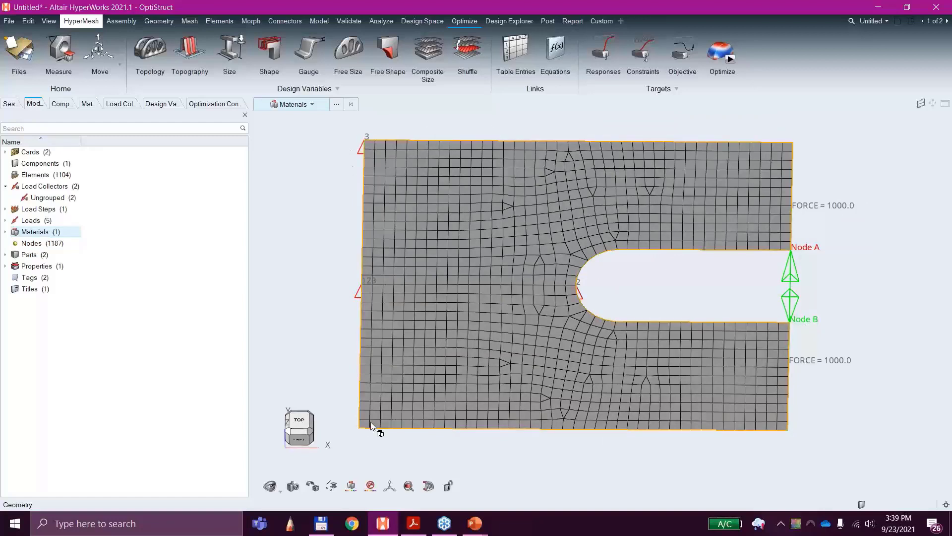
ctrl+drag(616, 442, 731, 379)
right_drag(731, 379, 731, 350)
scroll(710, 375, down, 3)
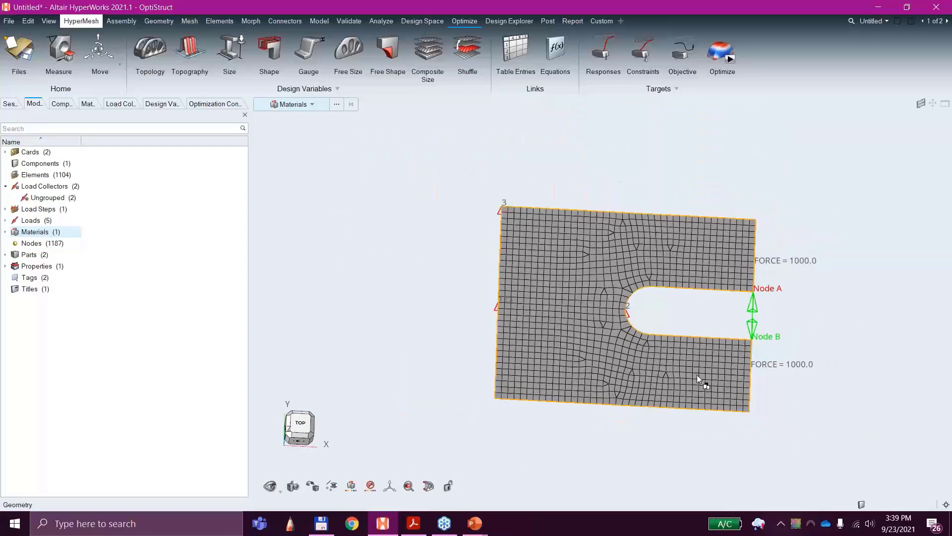
scroll(541, 273, up, 2)
ctrl+right_drag(541, 271, 491, 236)
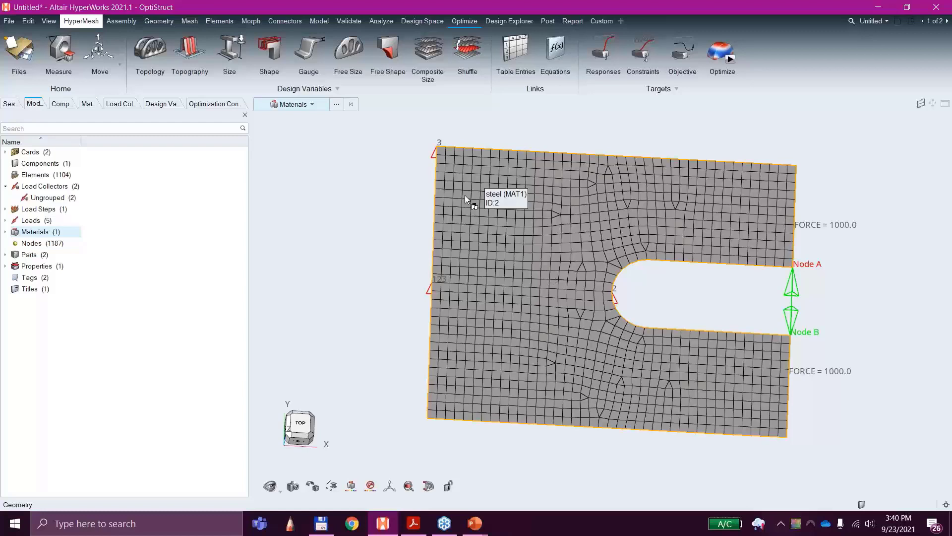
scroll(459, 184, up, 5)
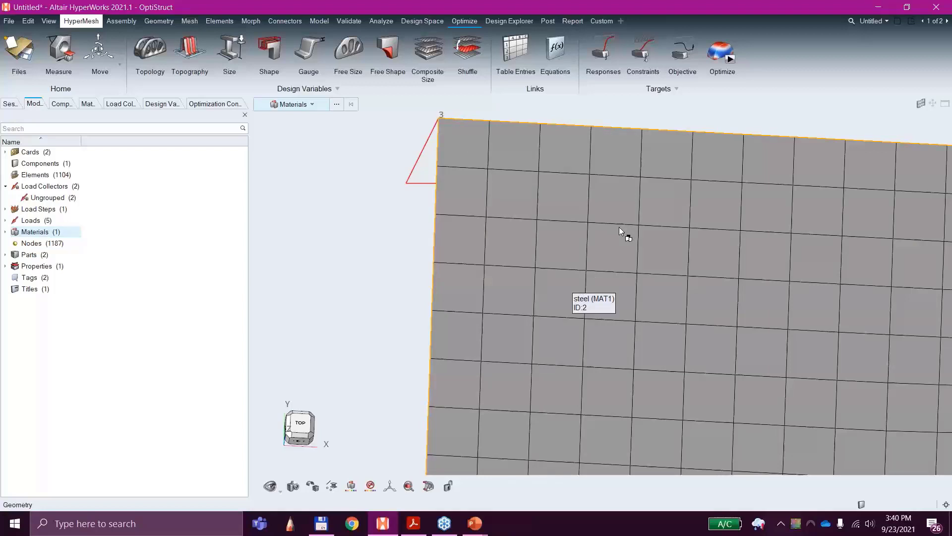
scroll(643, 221, down, 8)
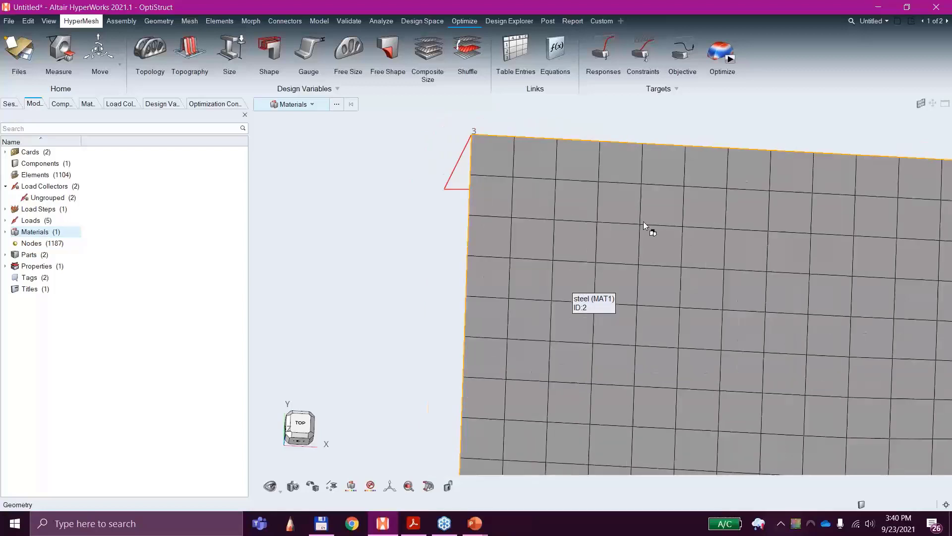
right_drag(823, 288, 635, 238)
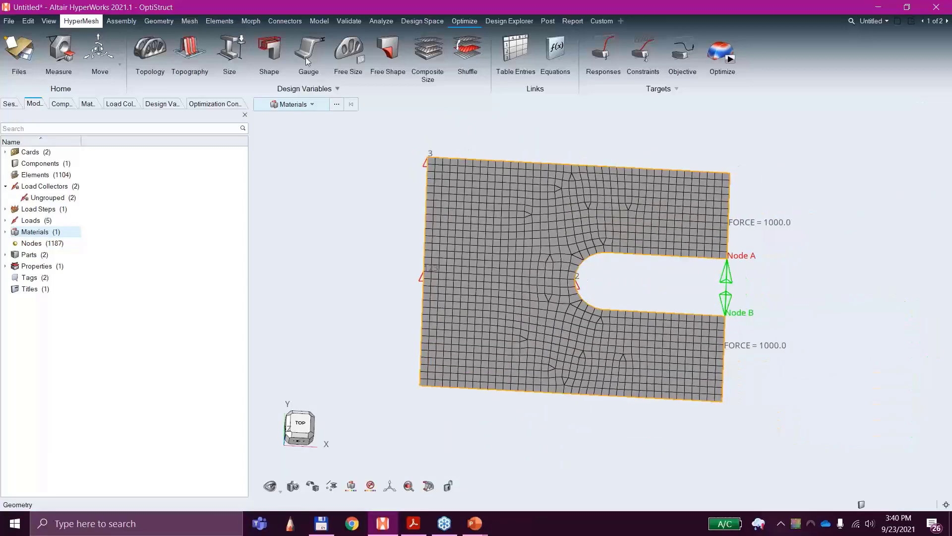
Step: Create a topology design variable with the PSHELL property type, keeping its dialog clear of the plate
click(161, 52)
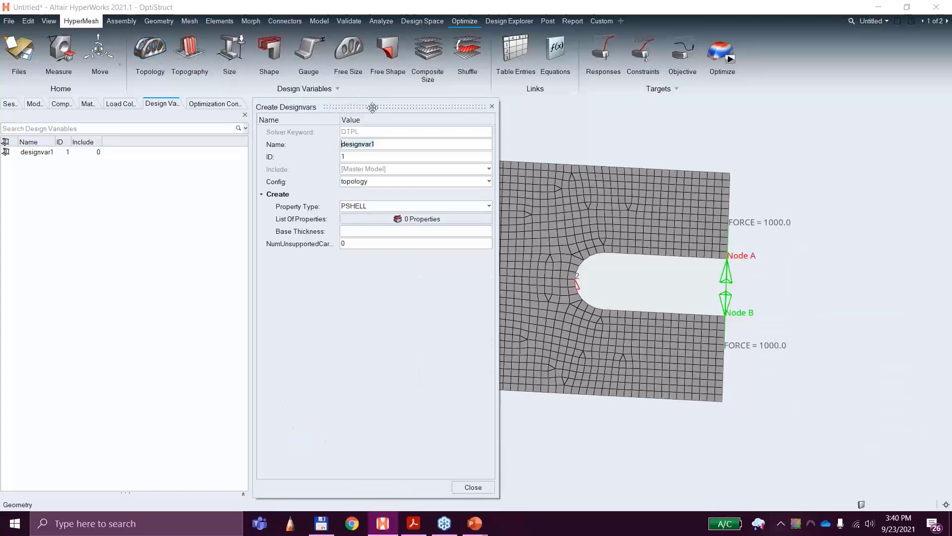
drag(371, 106, 469, 113)
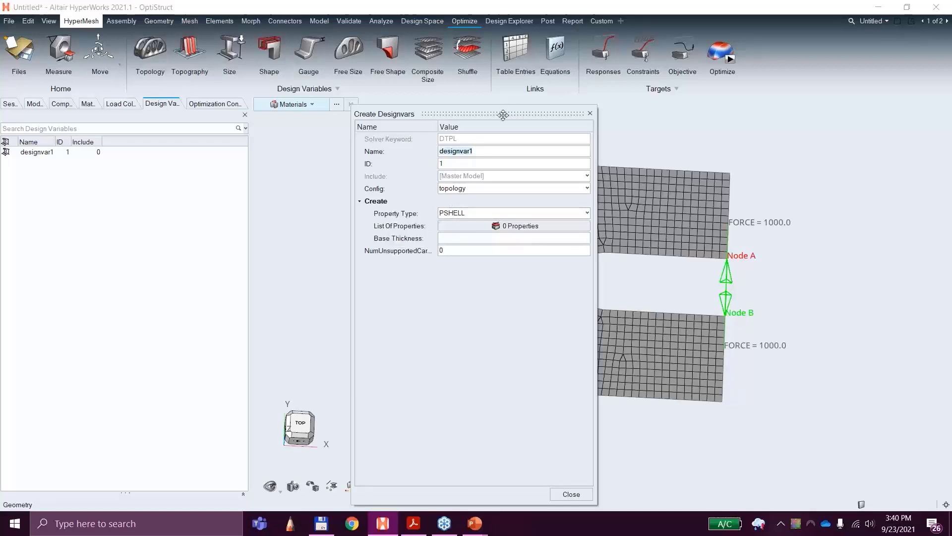
drag(503, 114, 271, 82)
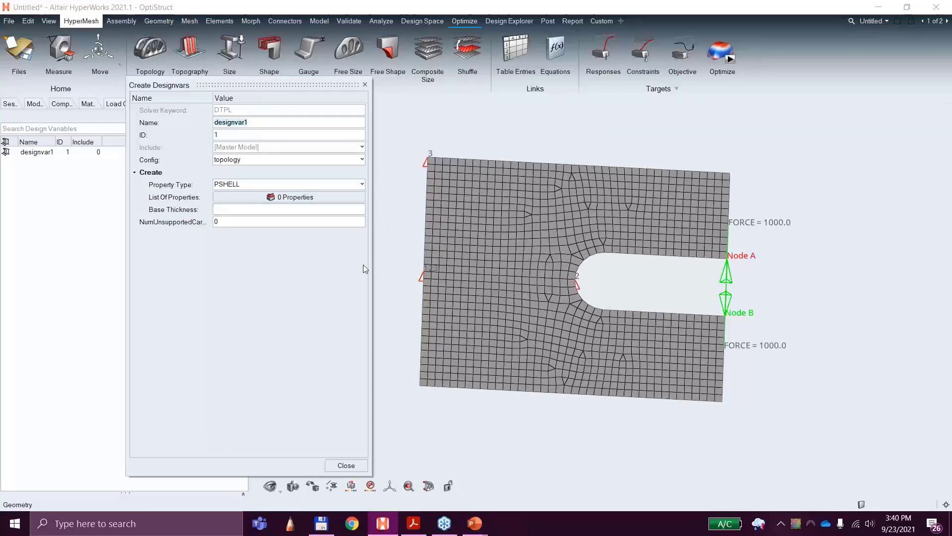
click(355, 198)
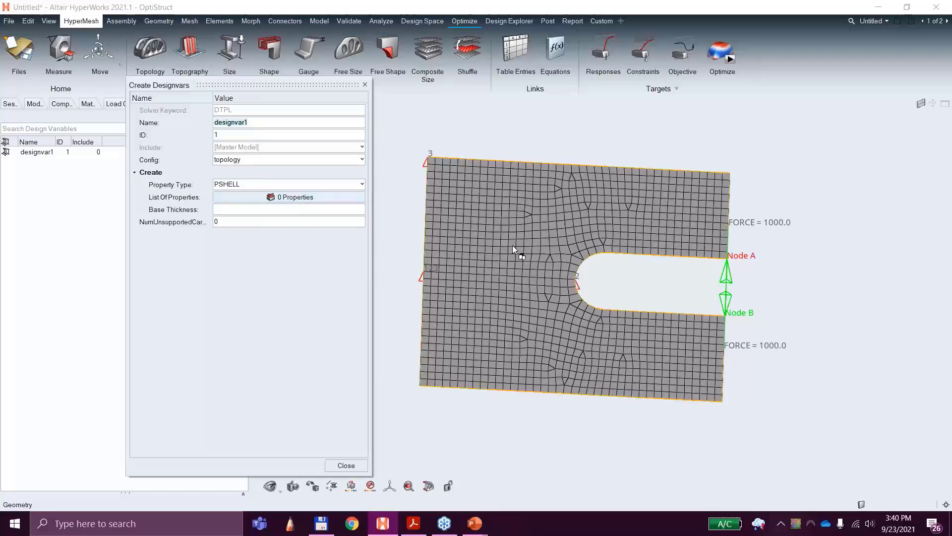
click(246, 185)
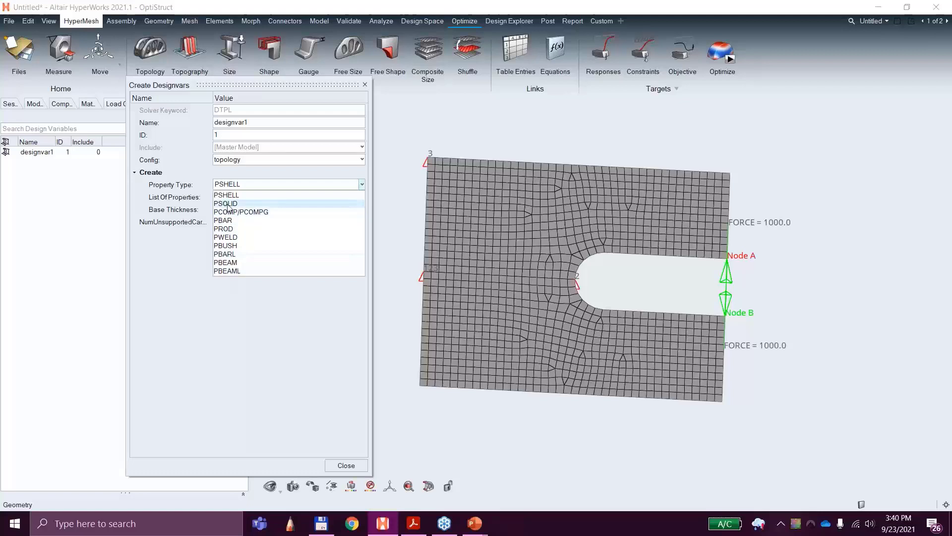
click(254, 176)
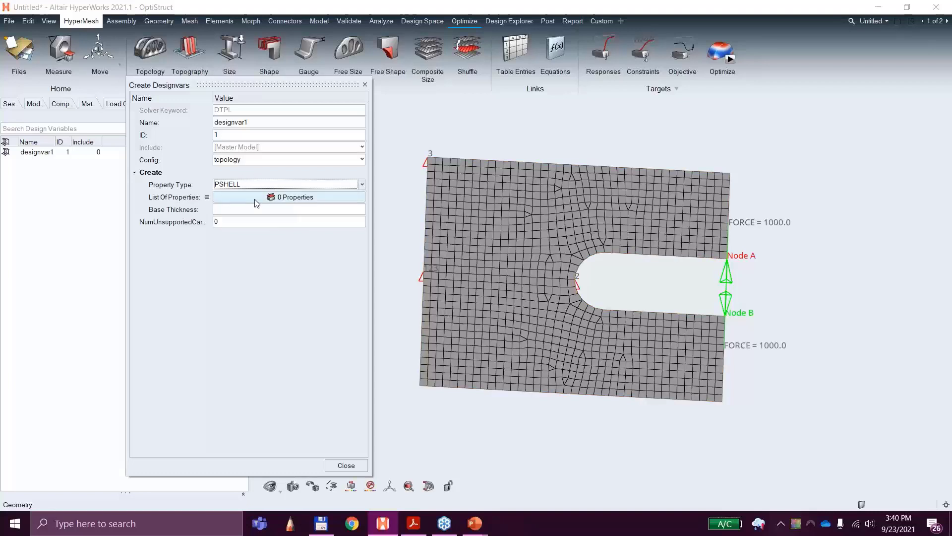
Step: Assign the shell property to the topology design variable and finish its definition
click(269, 199)
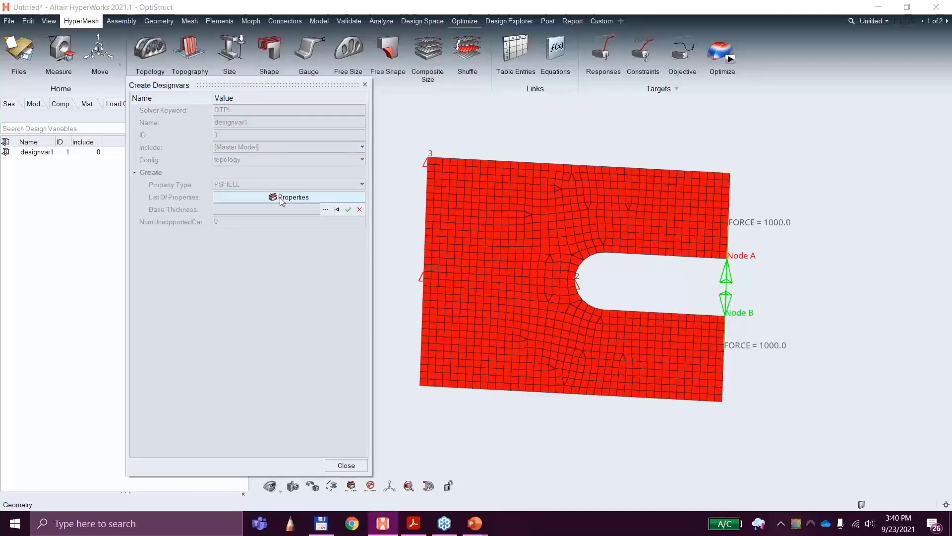
click(325, 210)
click(253, 252)
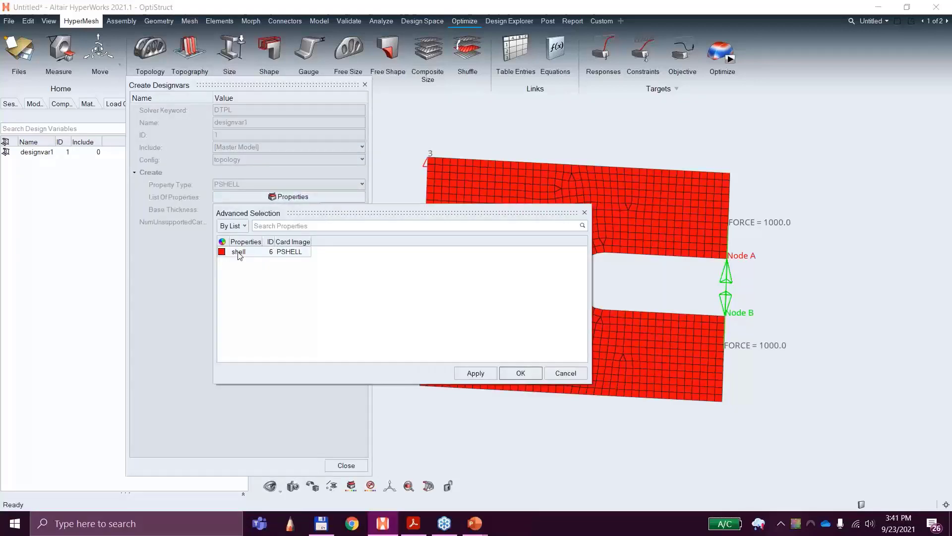
click(520, 373)
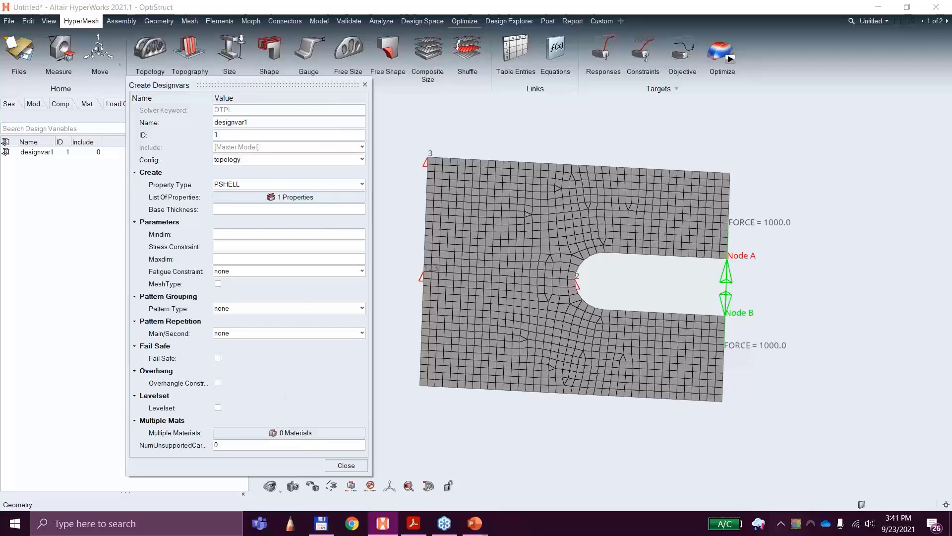
key(alt+Tab)
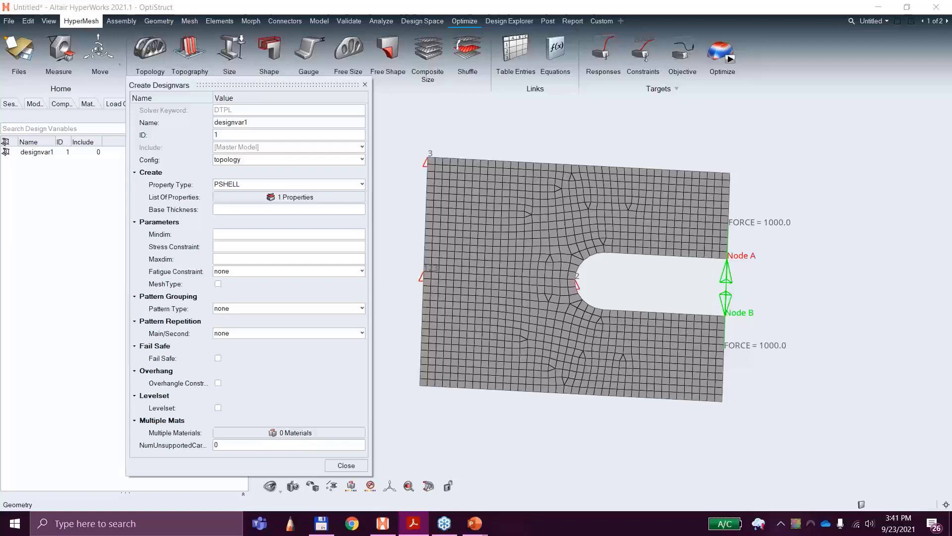
click(346, 465)
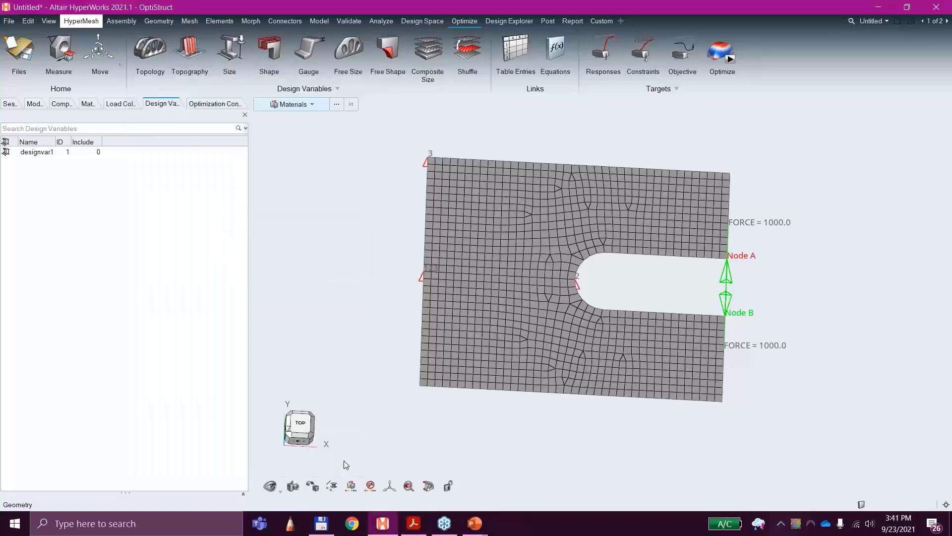
Step: Review the DTPL design variable entry in the model tree
click(34, 104)
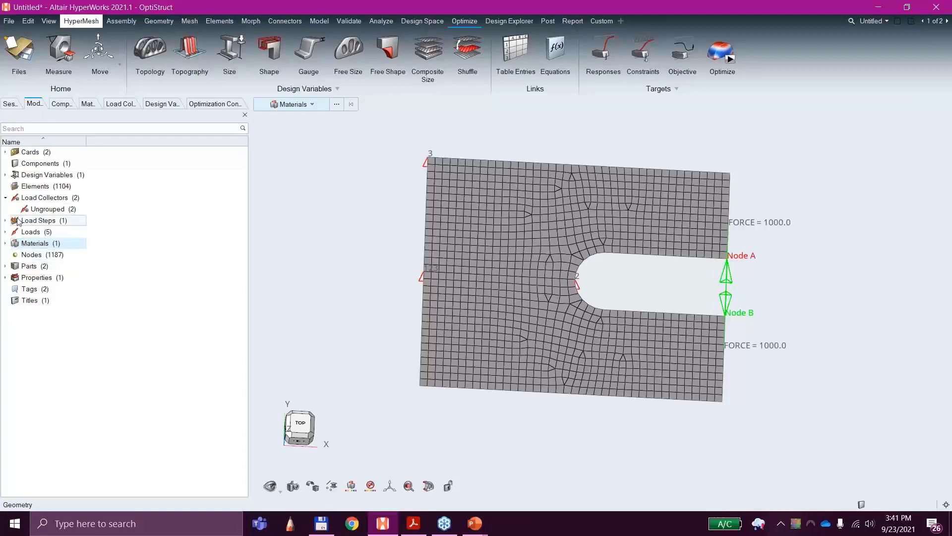
click(5, 174)
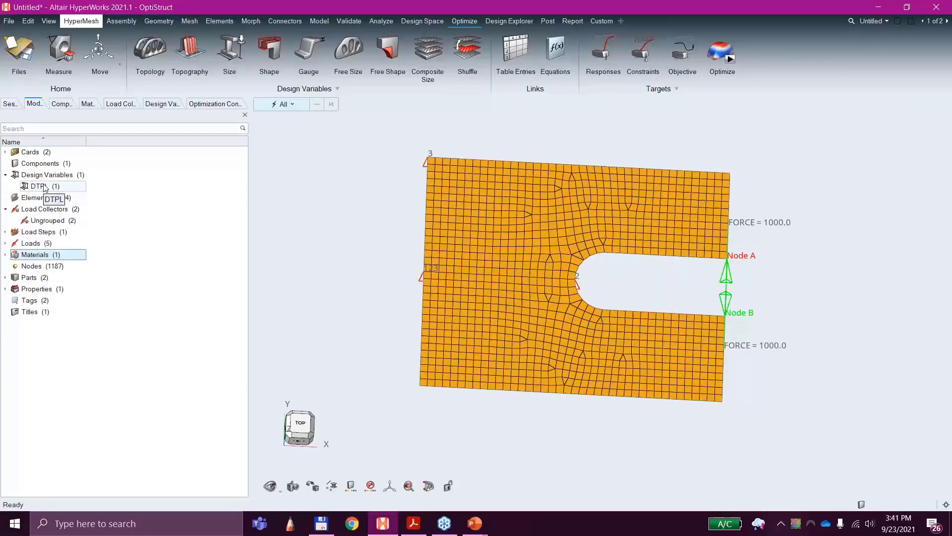
click(45, 187)
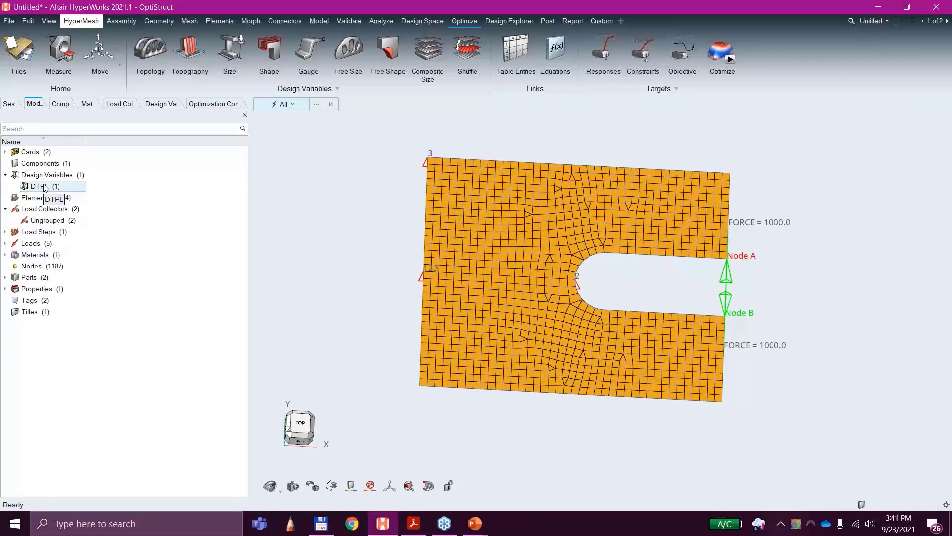
click(5, 175)
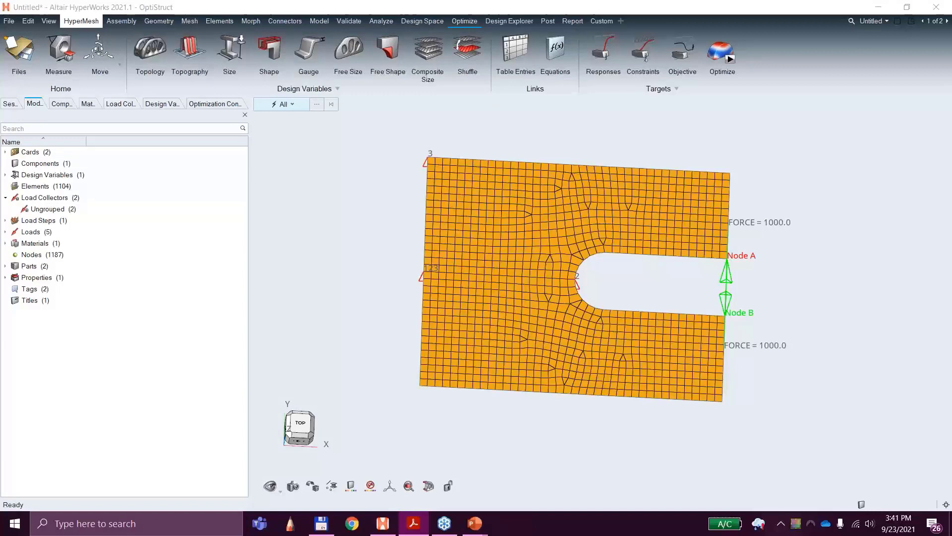
Step: Create an optimization response named Volfrac
click(605, 55)
click(605, 55)
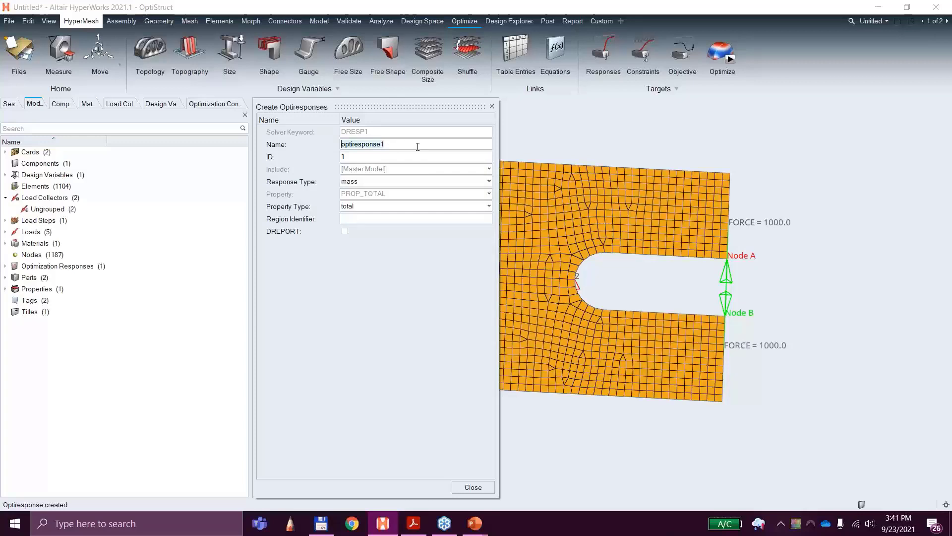
text(Volfrac)
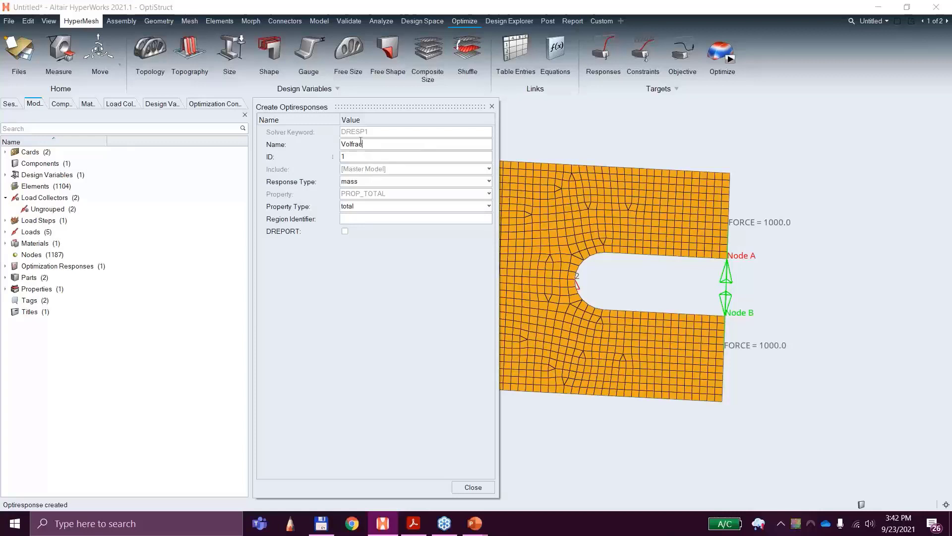
click(351, 158)
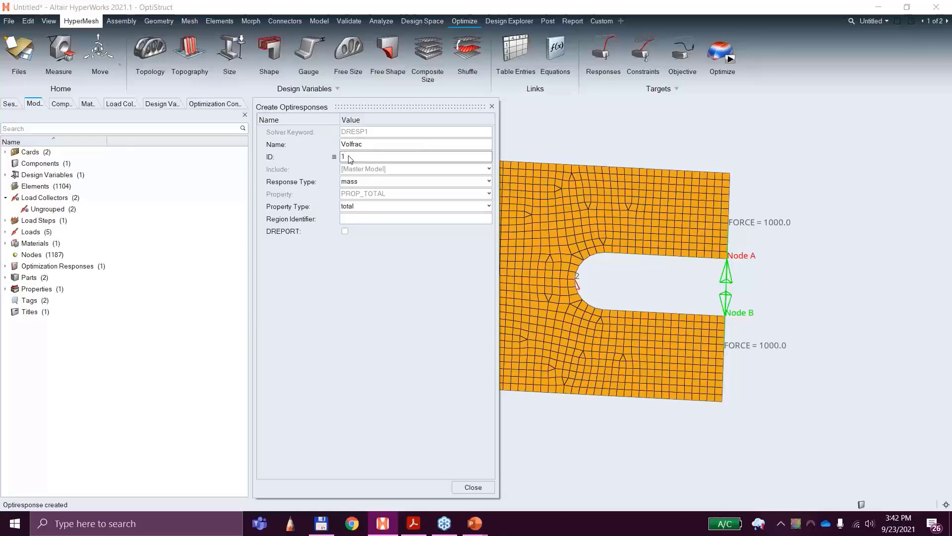
Step: Set the Volfrac response type to volumefrac with the total property type and finish its definition
click(359, 182)
scroll(372, 225, up, 8)
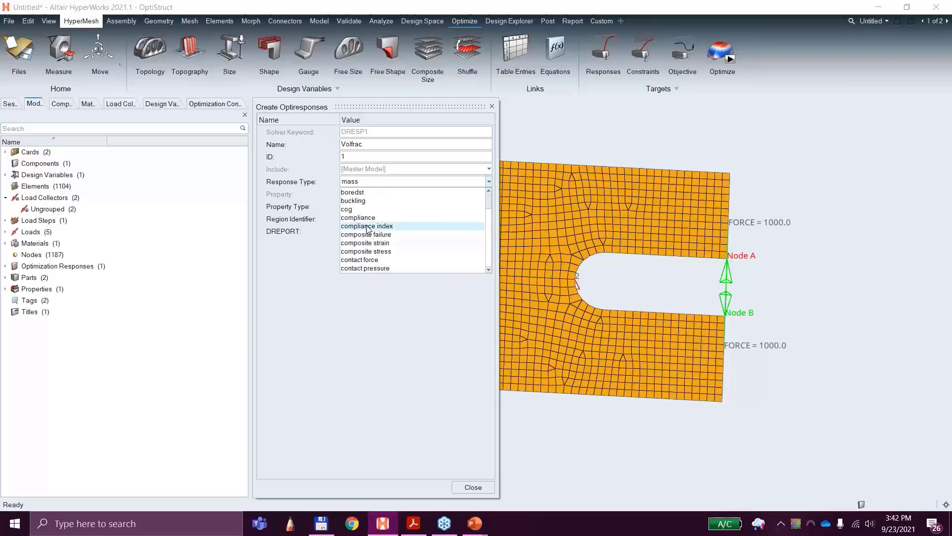
scroll(369, 228, down, 6)
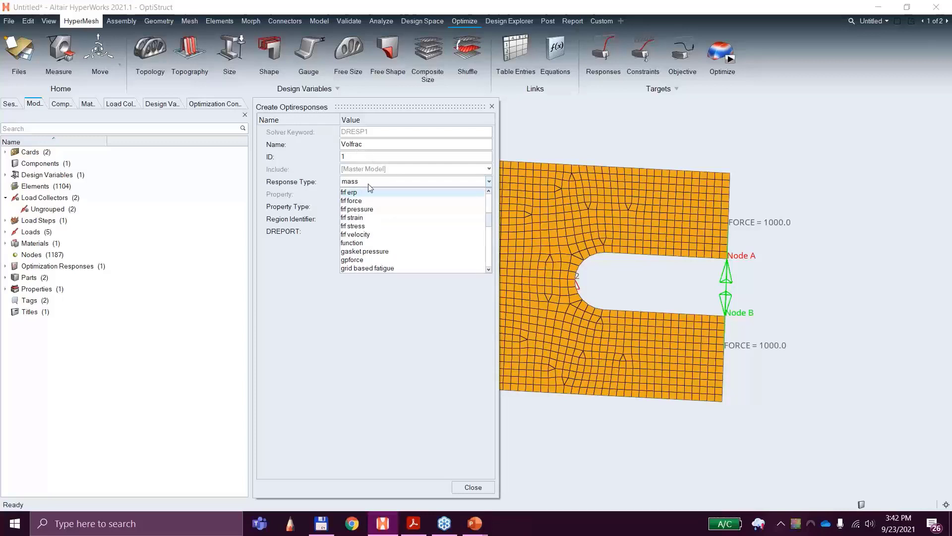
scroll(373, 233, down, 4)
scroll(374, 238, down, 8)
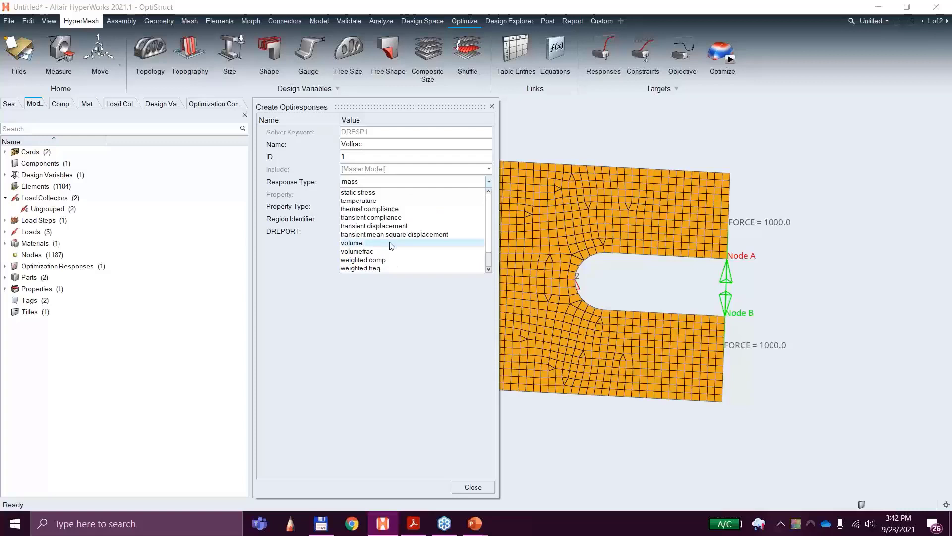
click(363, 252)
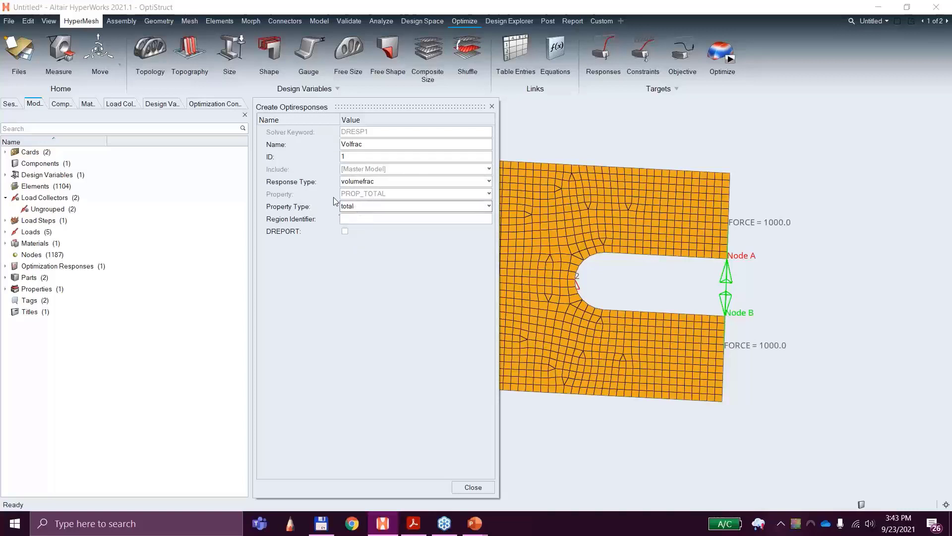
click(363, 206)
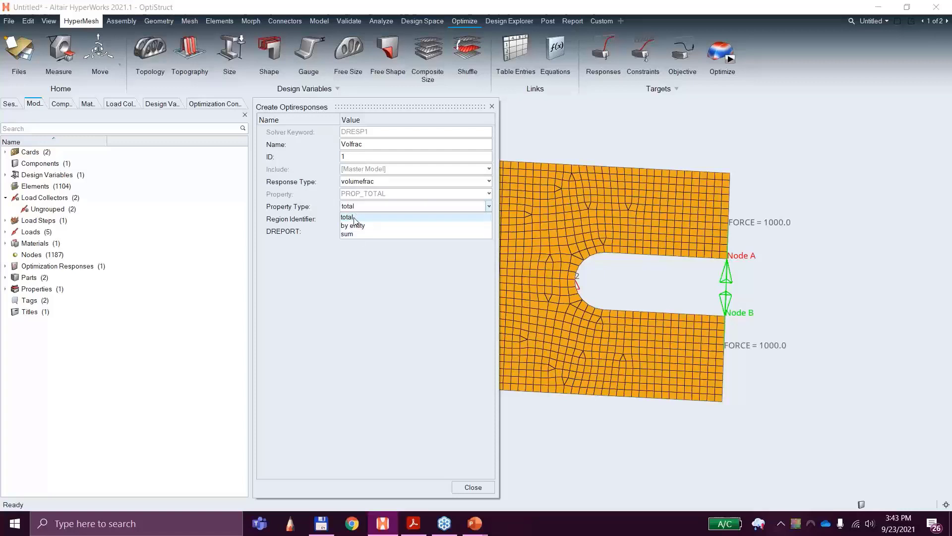
click(357, 218)
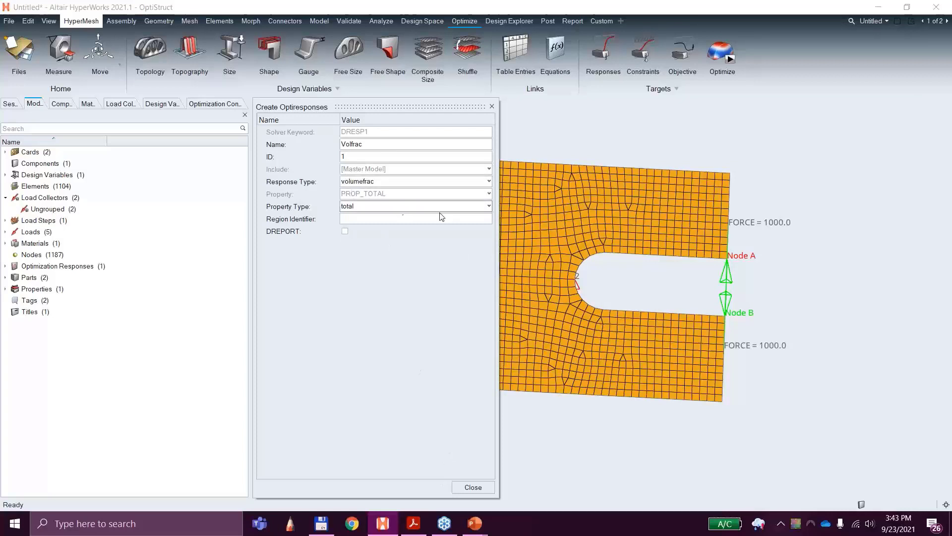
click(473, 487)
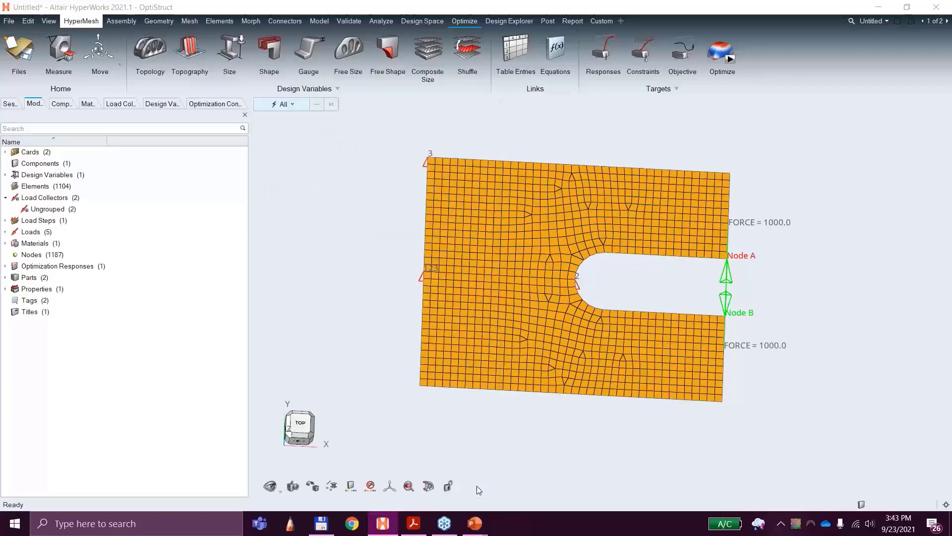
Step: Create a second optimization response named Disp-A-y, keeping the whole plate visible beside its dialog
click(604, 53)
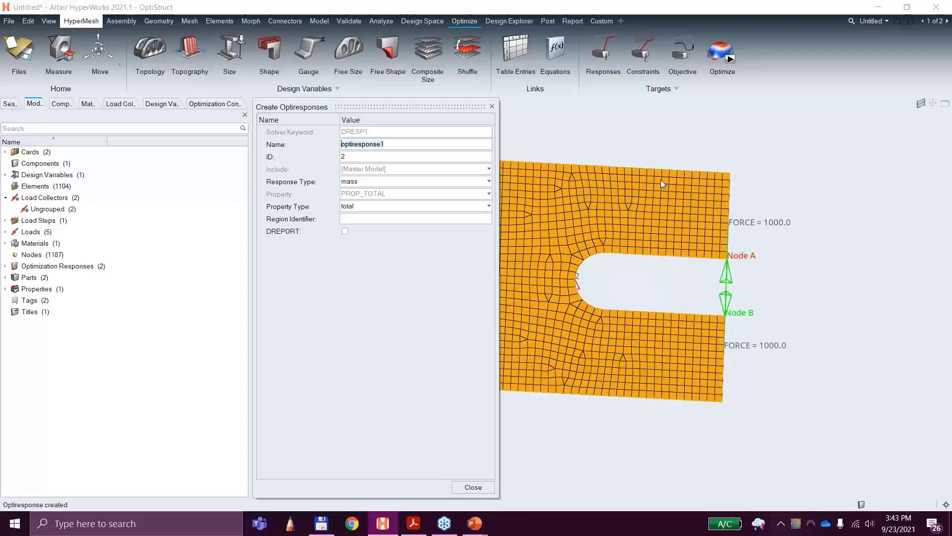
middle_drag(619, 144, 758, 137)
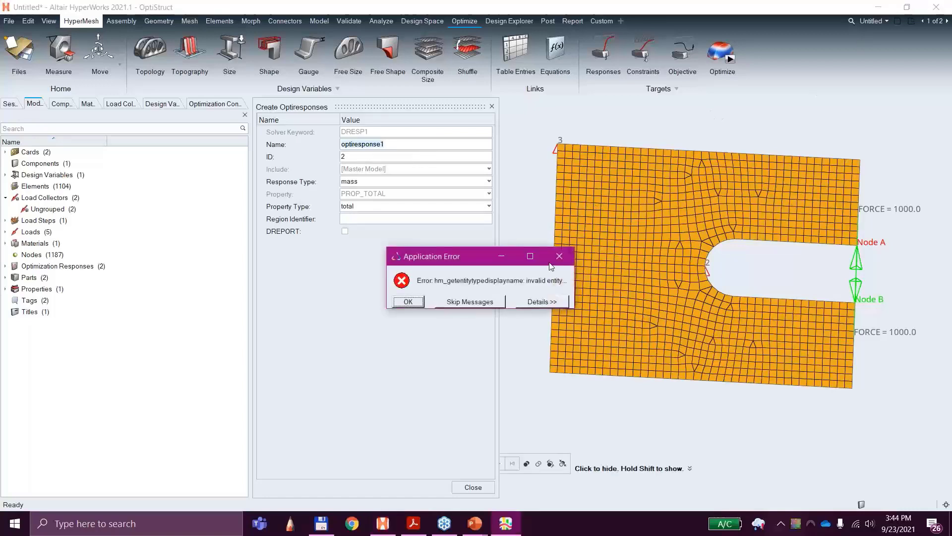
click(413, 300)
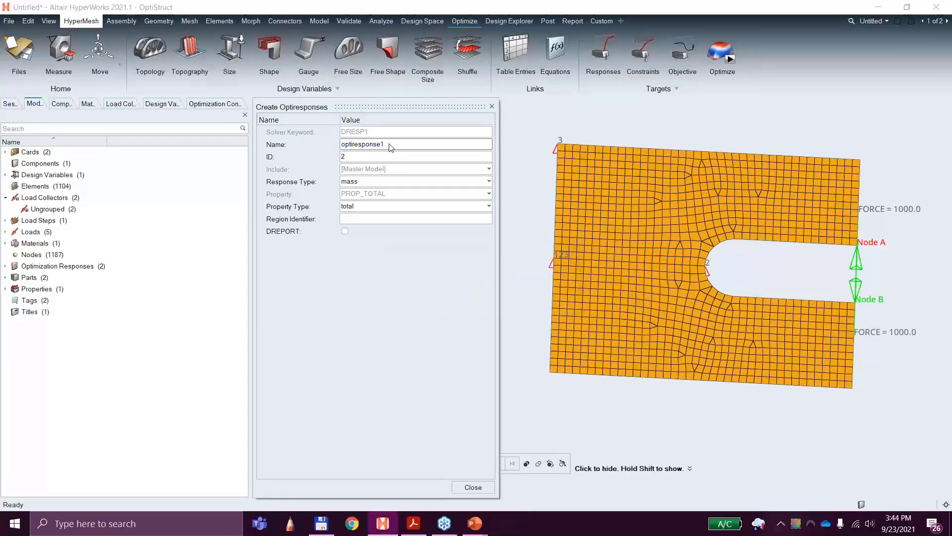
text(Di)
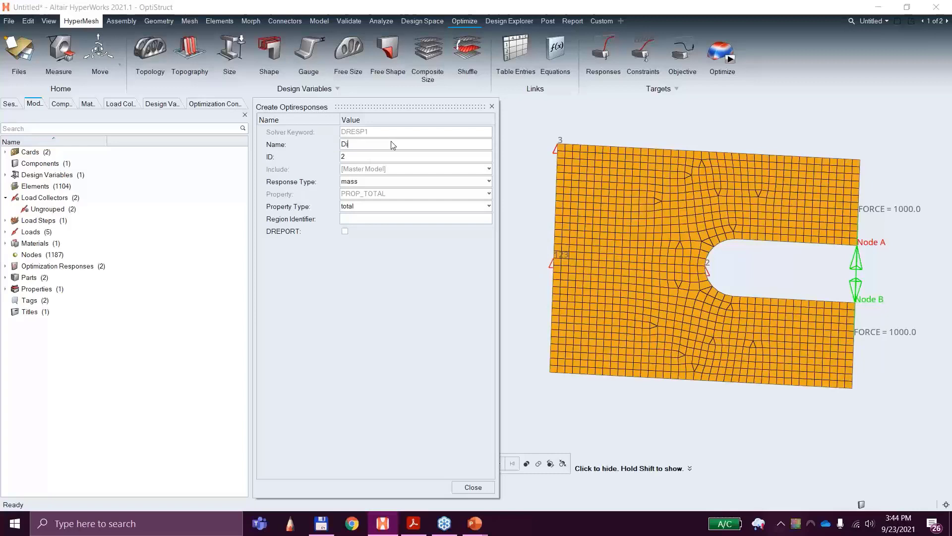
text(sp-A-y)
Step: Set the response type of Disp-A-y to static displacement
click(349, 182)
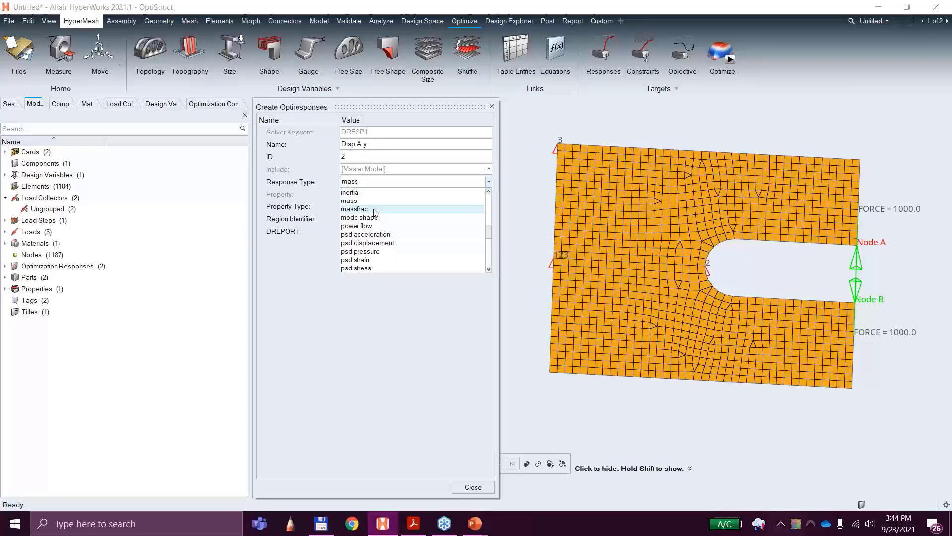
scroll(361, 226, down, 2)
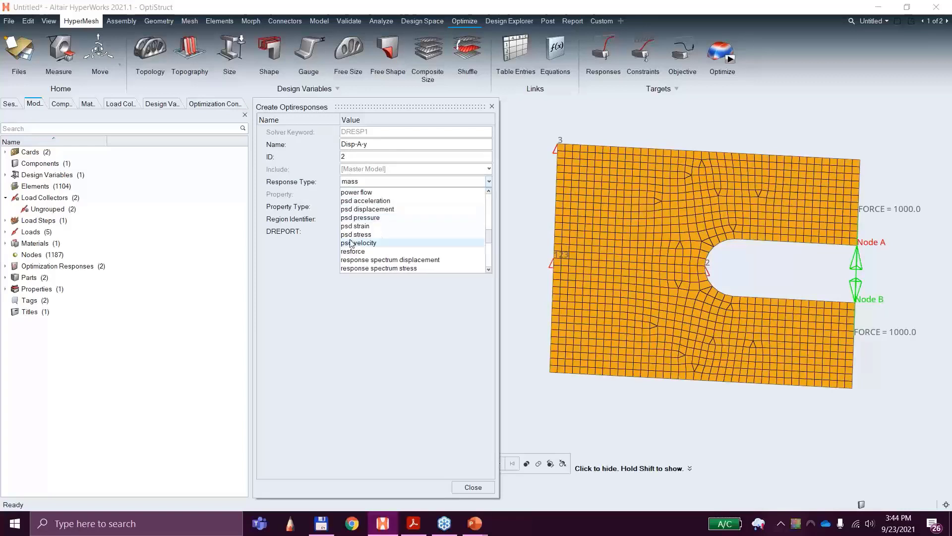
scroll(353, 238, up, 4)
scroll(352, 243, up, 5)
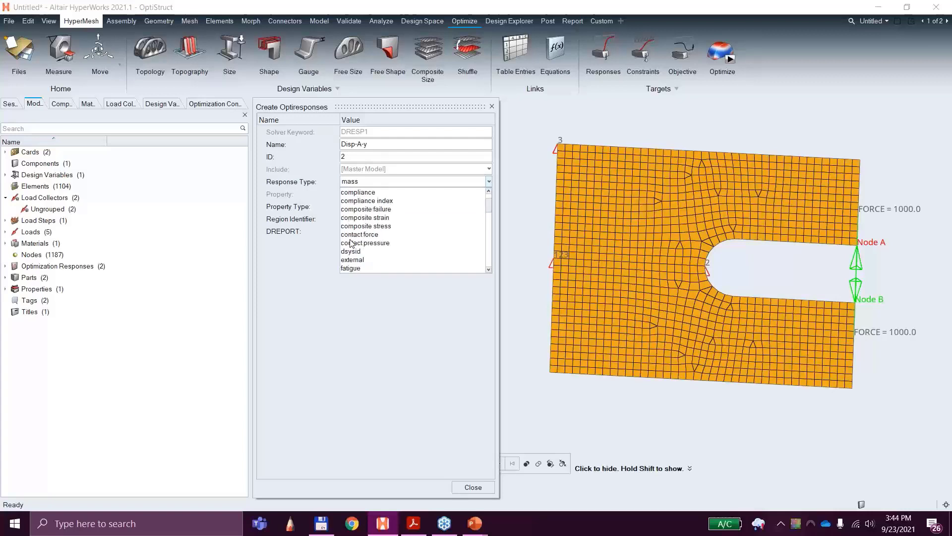
scroll(355, 243, down, 2)
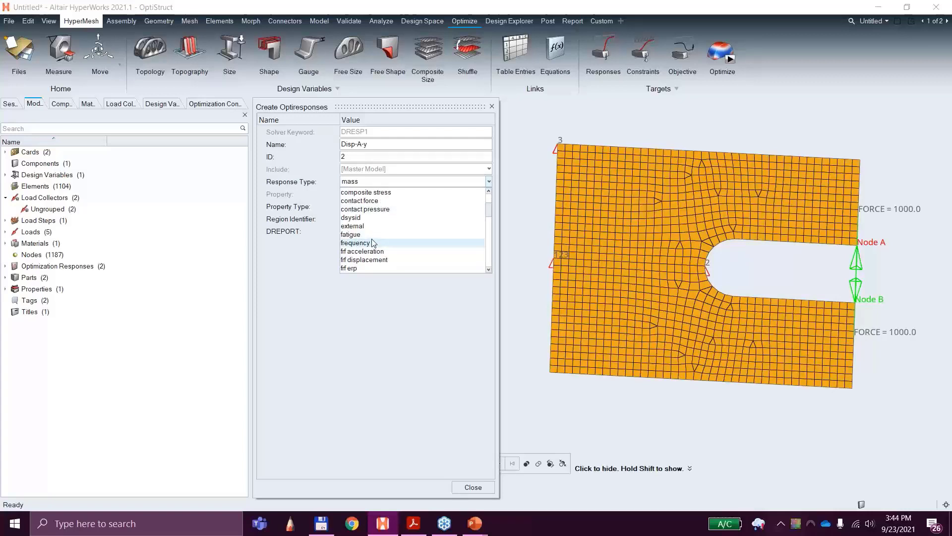
scroll(373, 243, down, 10)
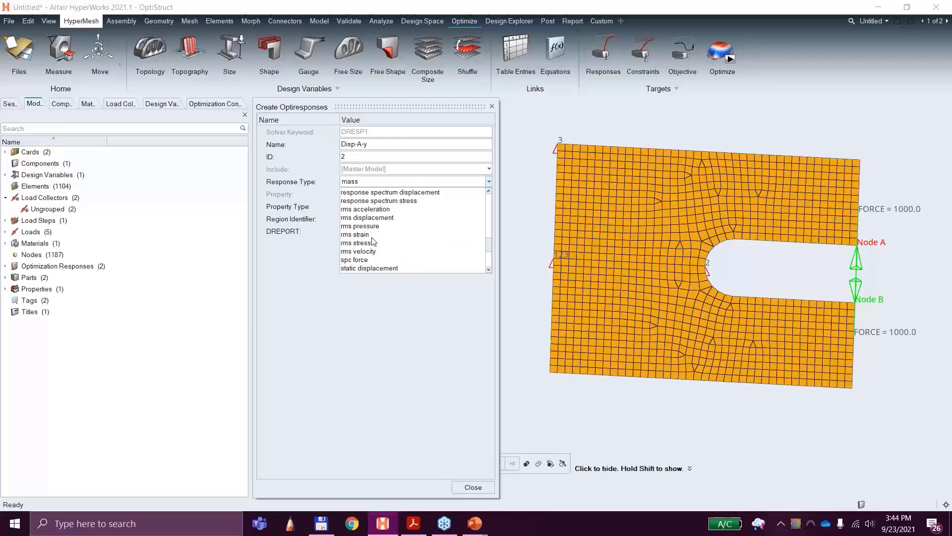
scroll(373, 242, down, 2)
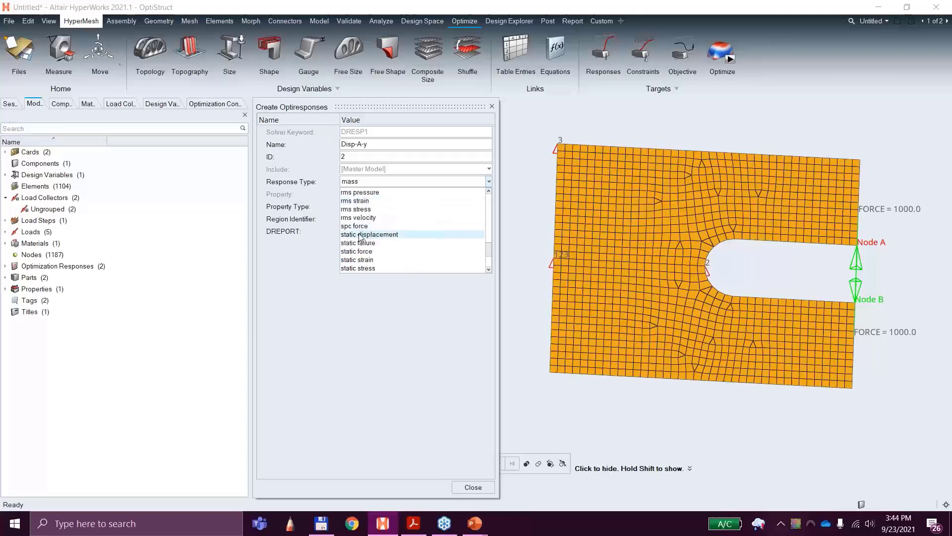
click(359, 235)
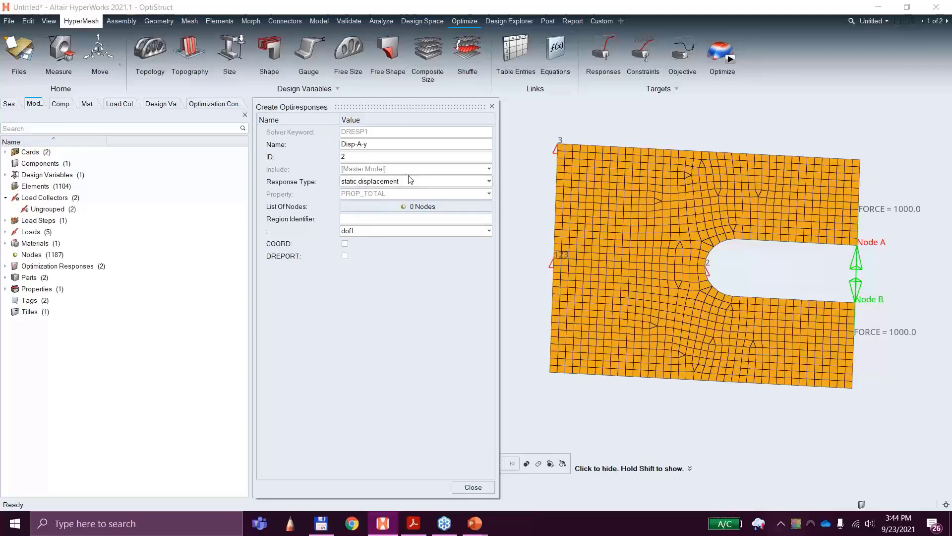
Step: Assign the node at Node A to the Disp-A-y response and finish it with dof2 as the displacement component
click(419, 206)
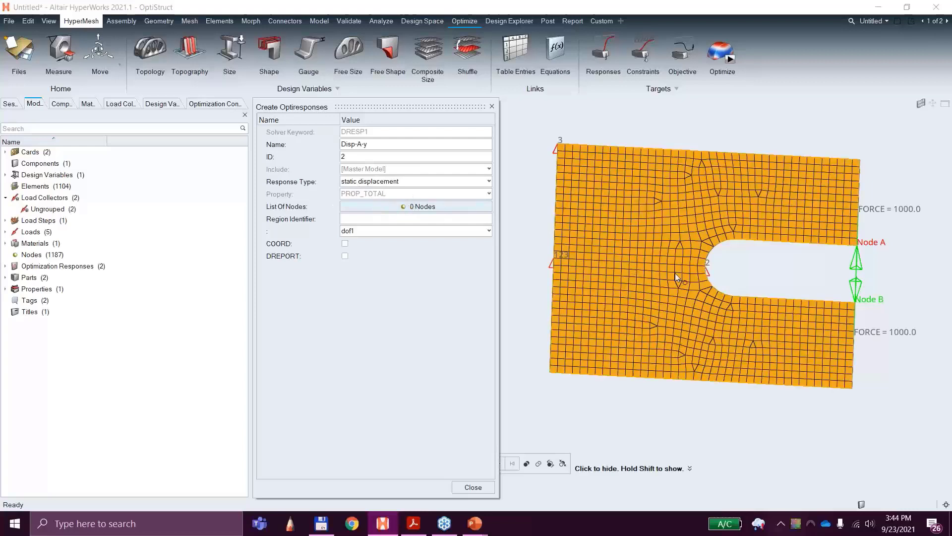
click(394, 206)
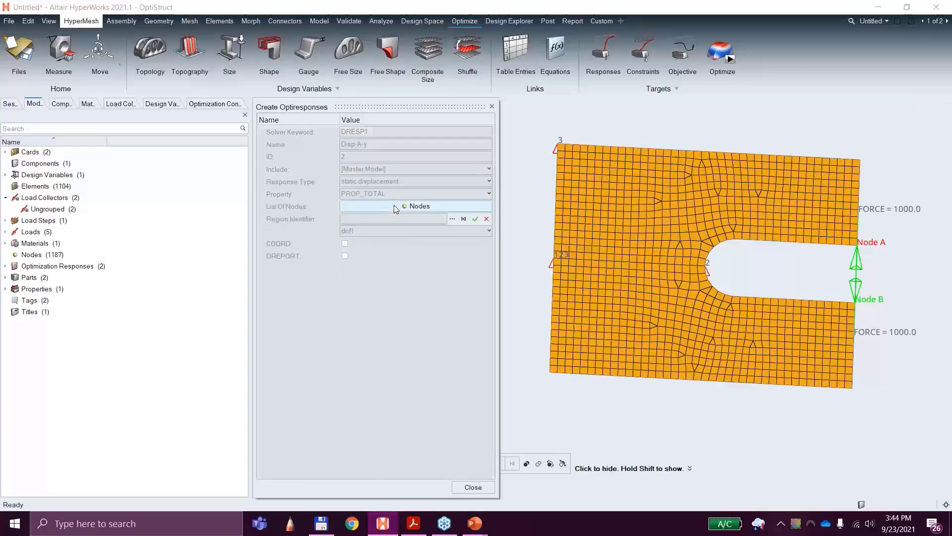
click(859, 250)
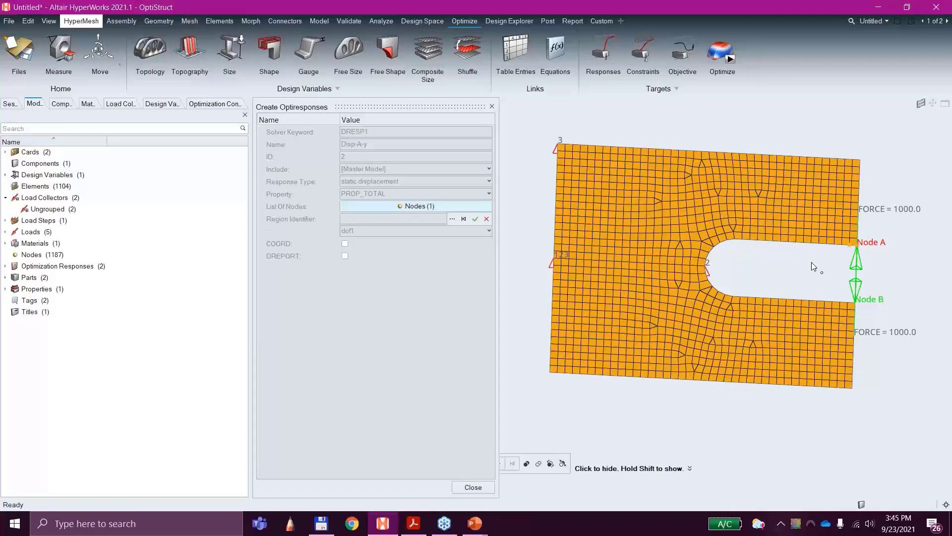
click(476, 219)
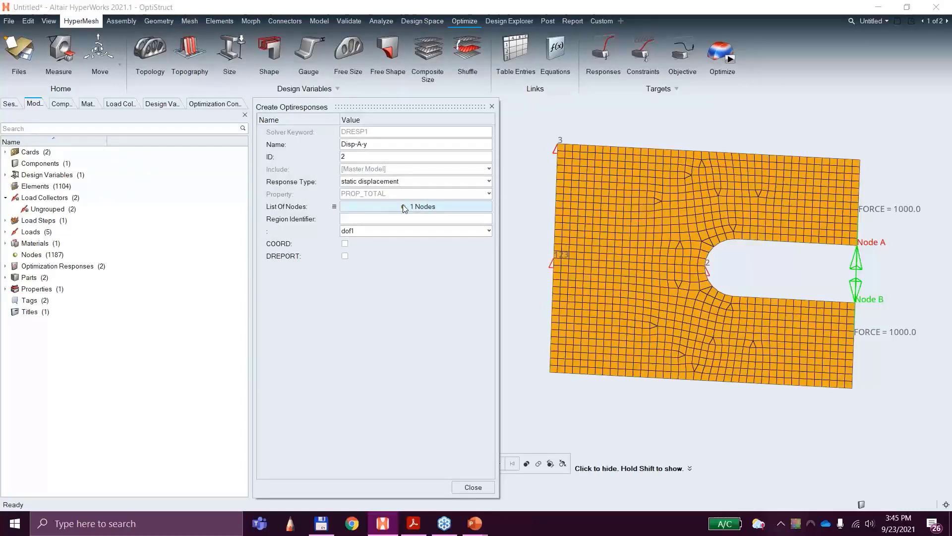
click(386, 233)
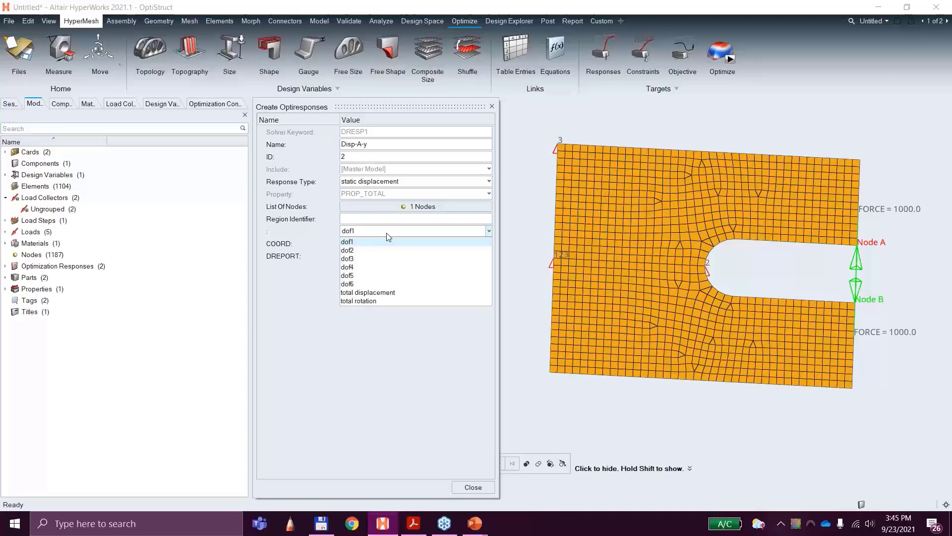
click(357, 251)
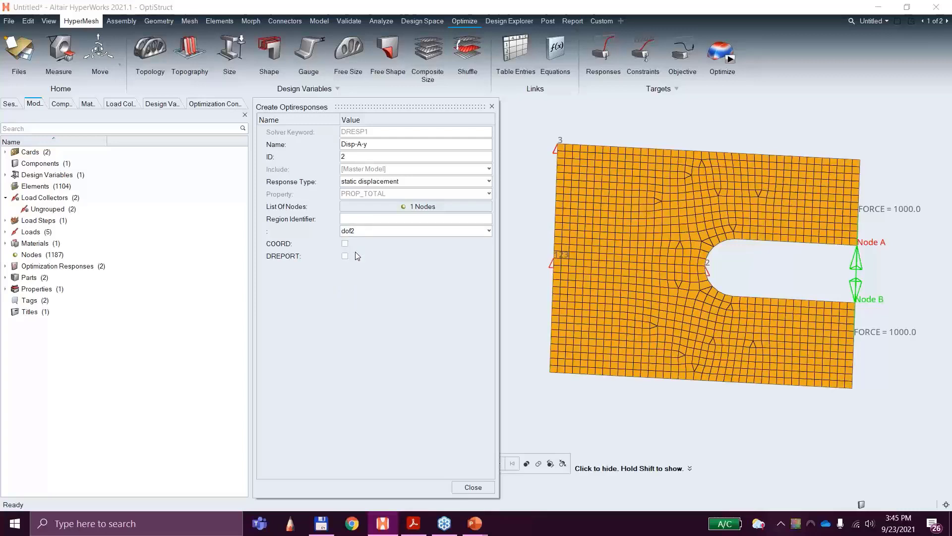
click(472, 487)
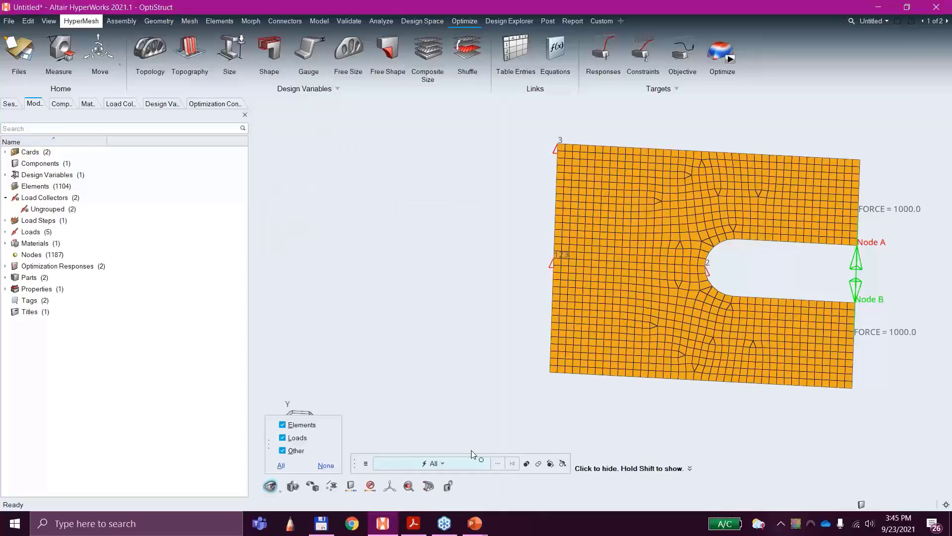
Step: Create a third optimization response named Disp-B-y
click(604, 51)
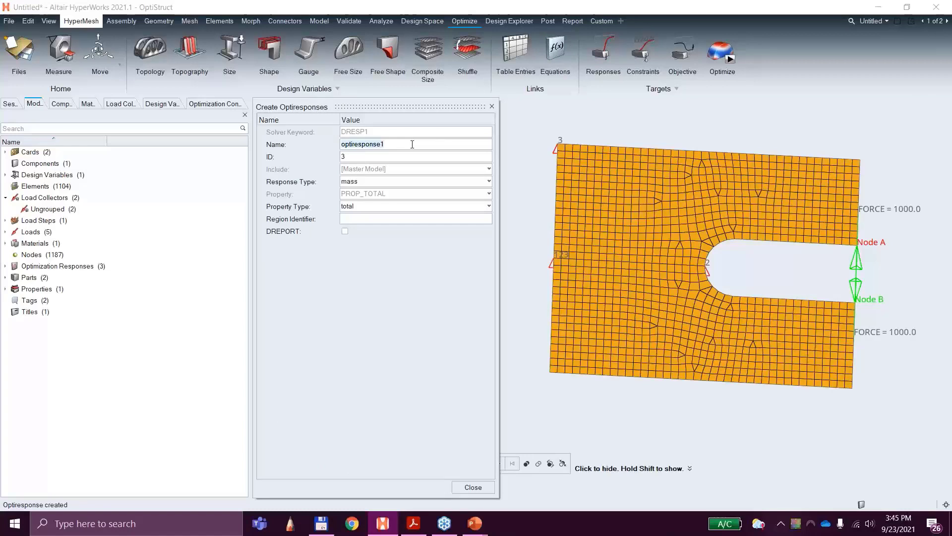
text(Disp -)
key(BackSpace)
key(BackSpace)
text(_)
key(BackSpace)
text(-B-y)
Step: Set the response type of Disp-B-y to static displacement
click(365, 181)
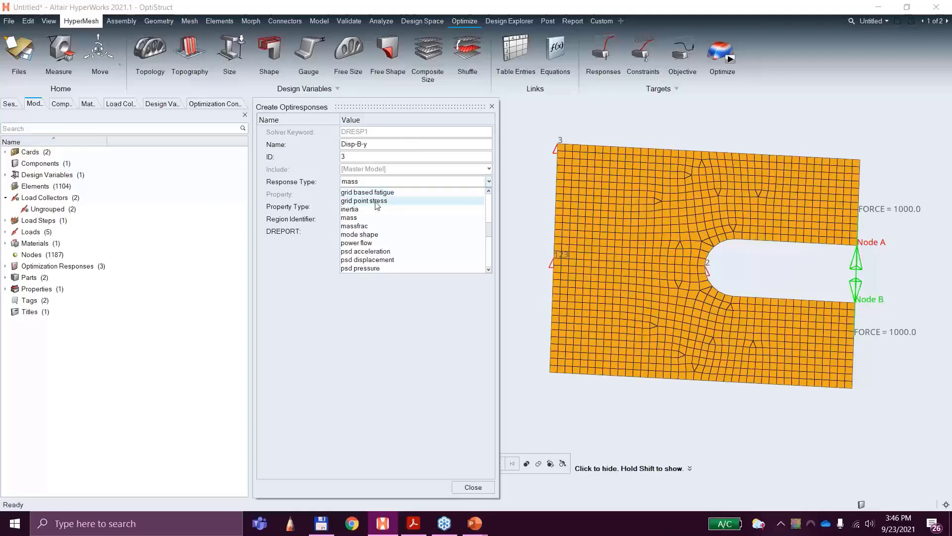
scroll(381, 222, down, 5)
click(380, 219)
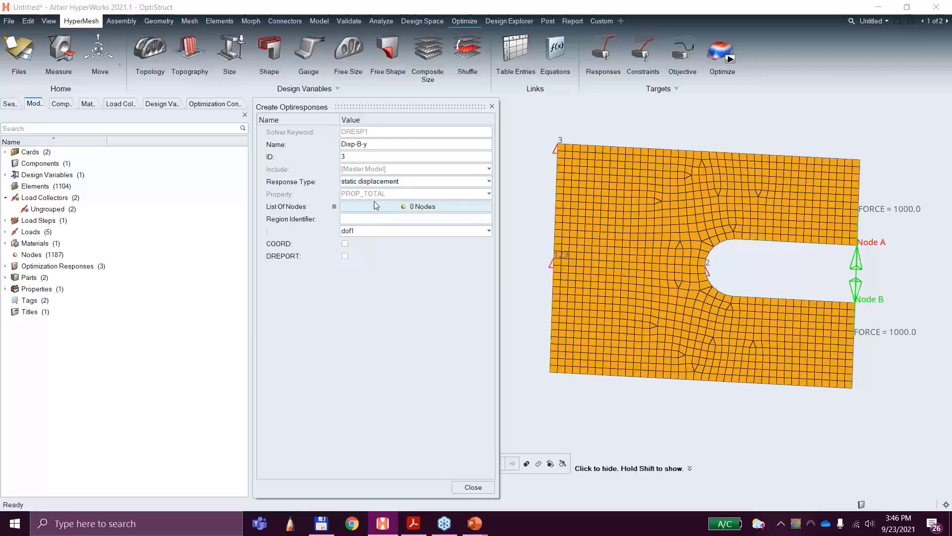
Step: Assign the node at Node B to the Disp-B-y response and set its displacement component to dof2
click(416, 207)
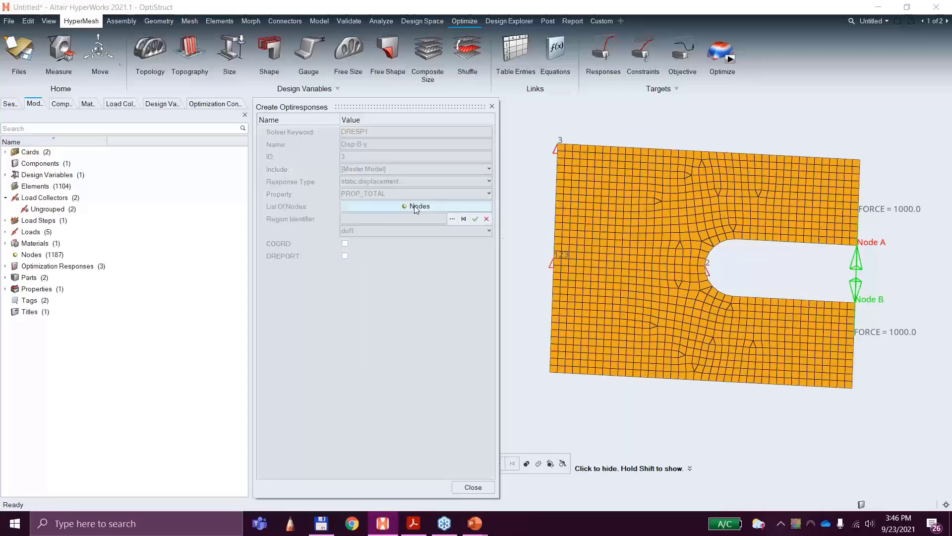
click(855, 304)
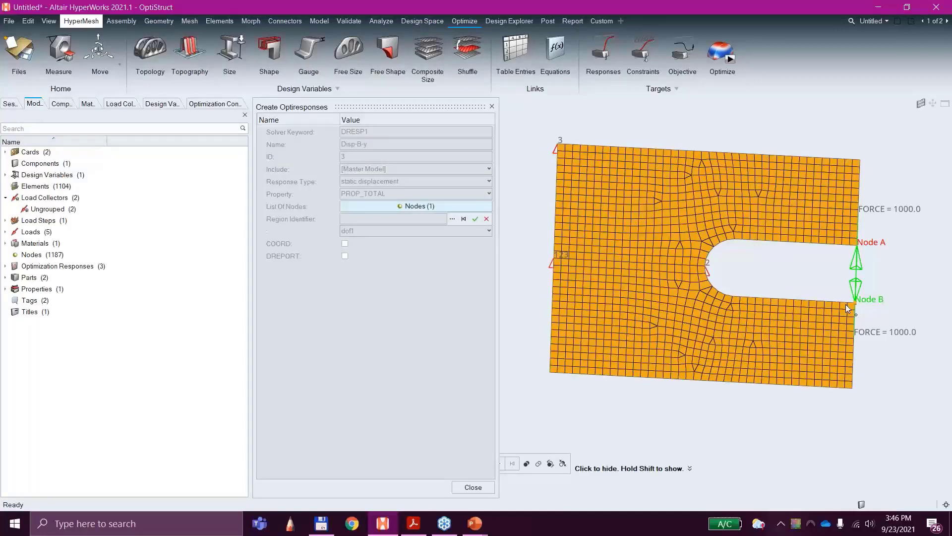
click(475, 220)
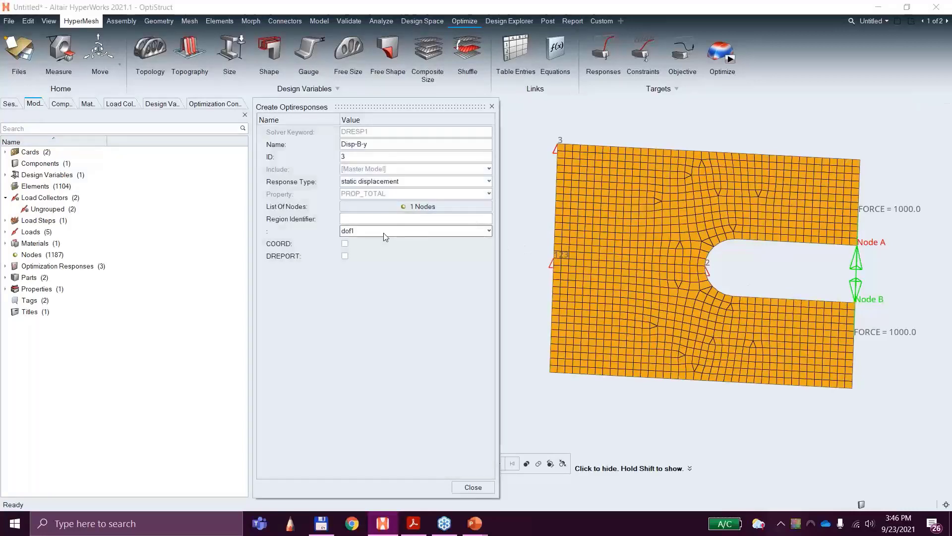
click(365, 233)
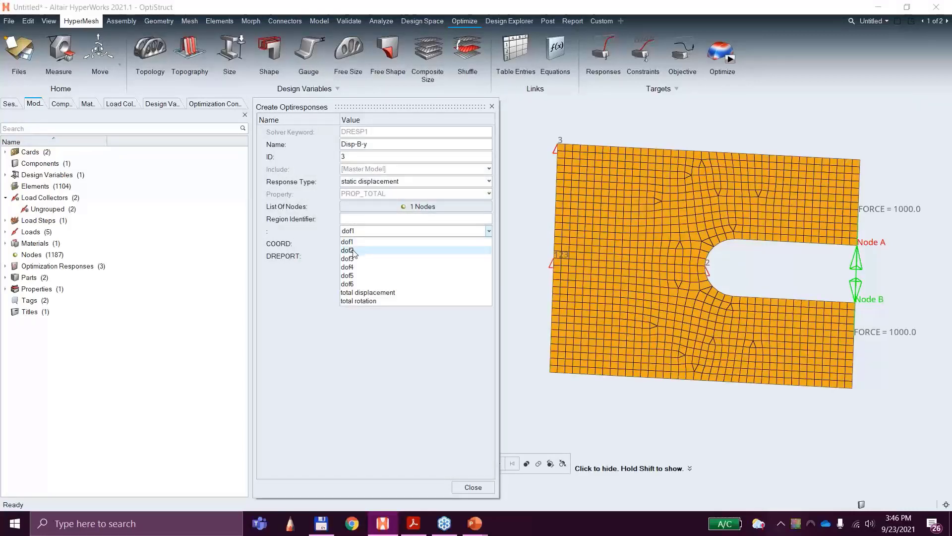
click(352, 250)
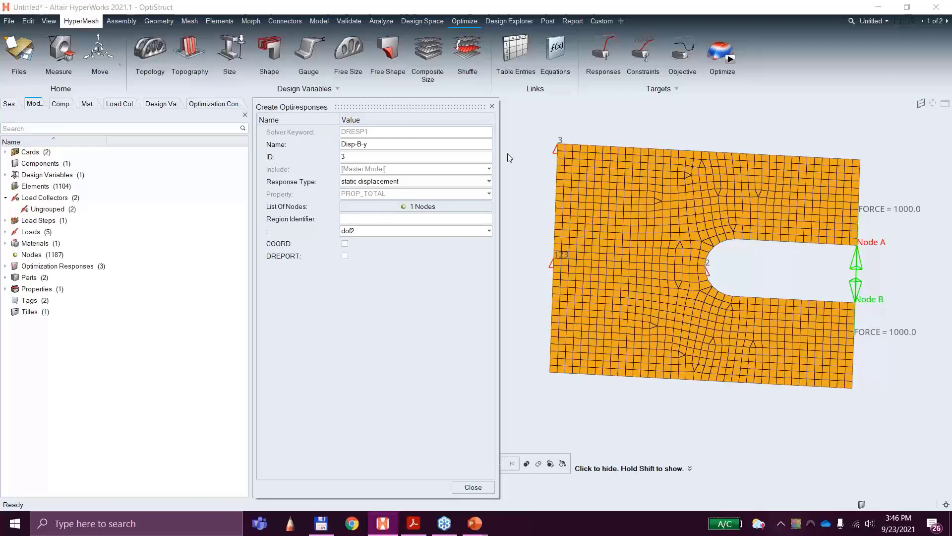
drag(418, 107, 203, 115)
click(436, 231)
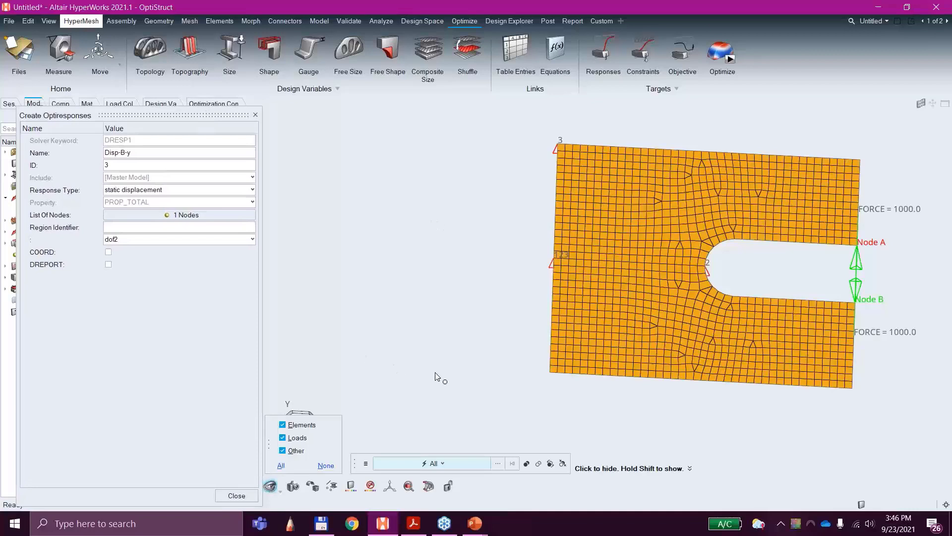
right_drag(433, 370, 438, 355)
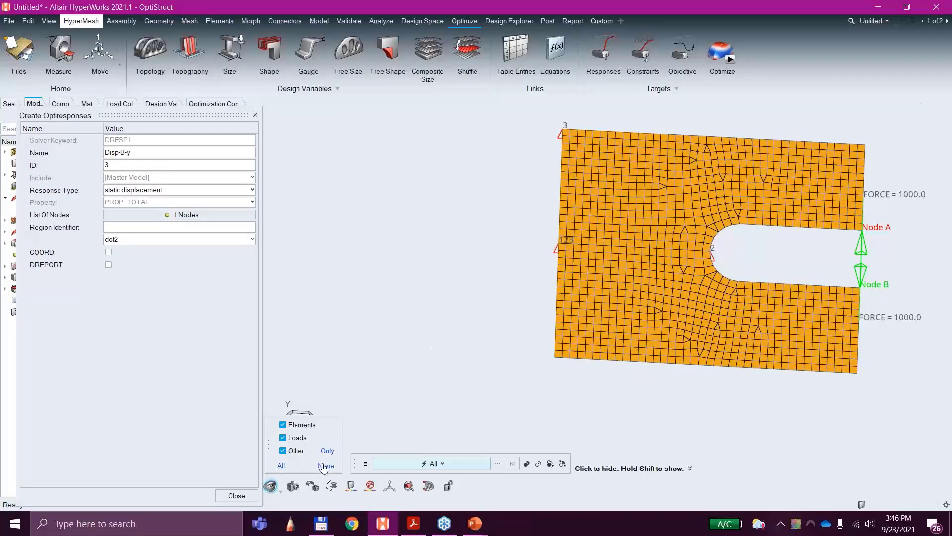
click(282, 466)
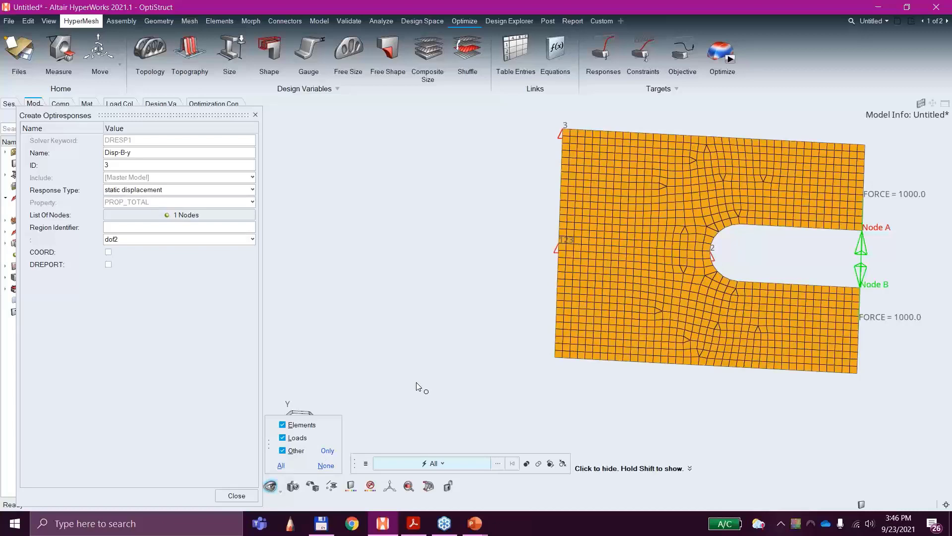
click(270, 486)
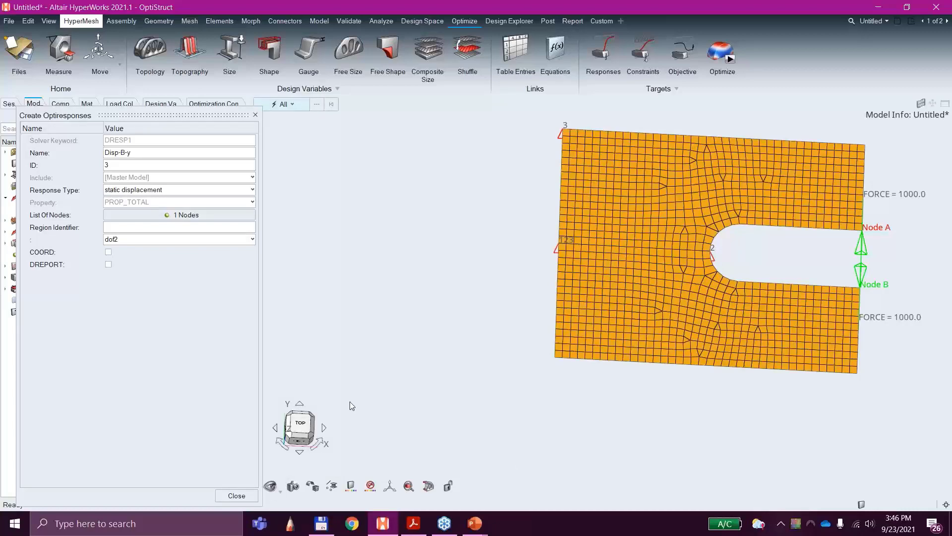
ctrl+drag(374, 378, 386, 345)
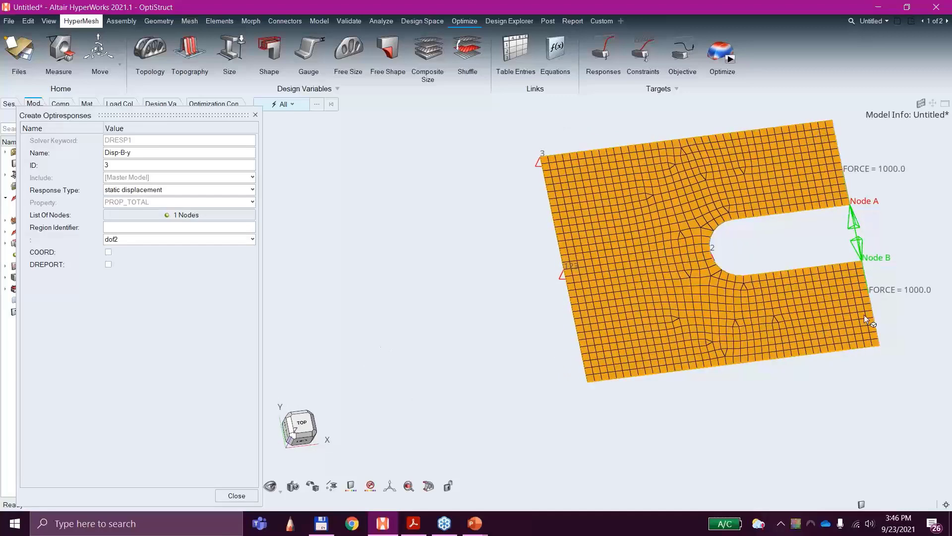
Step: Close the response definition and review the settings of the Volfrac, Disp-A-y and Disp-B-y optimization responses
drag(131, 115, 473, 77)
click(577, 457)
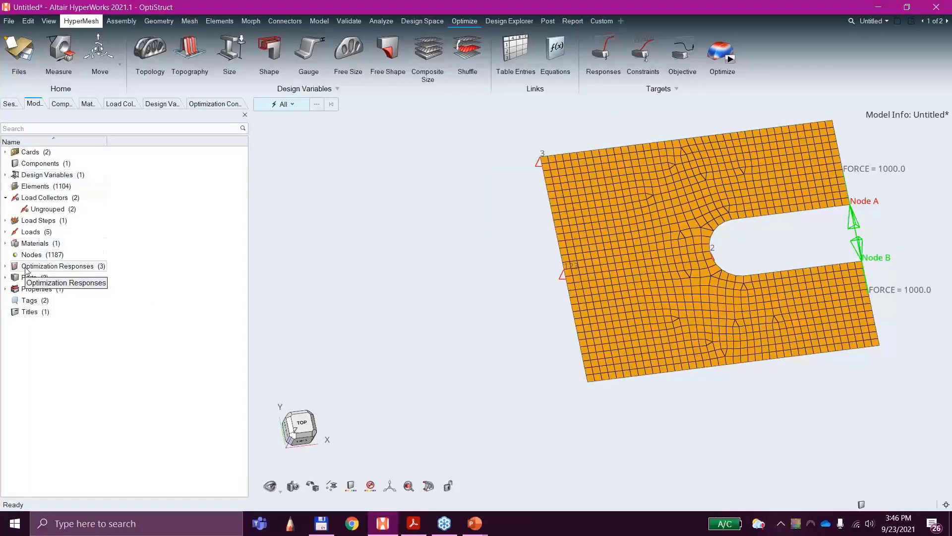
click(207, 103)
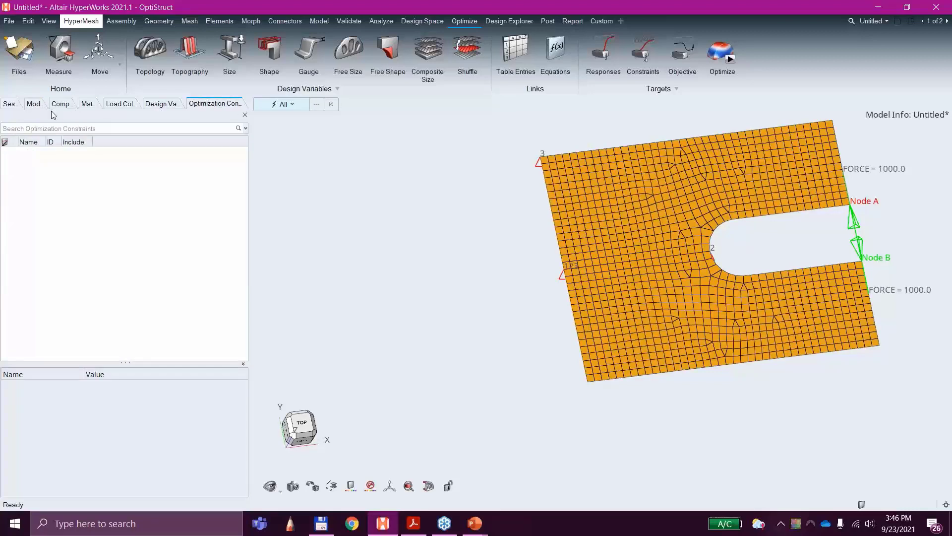
click(34, 104)
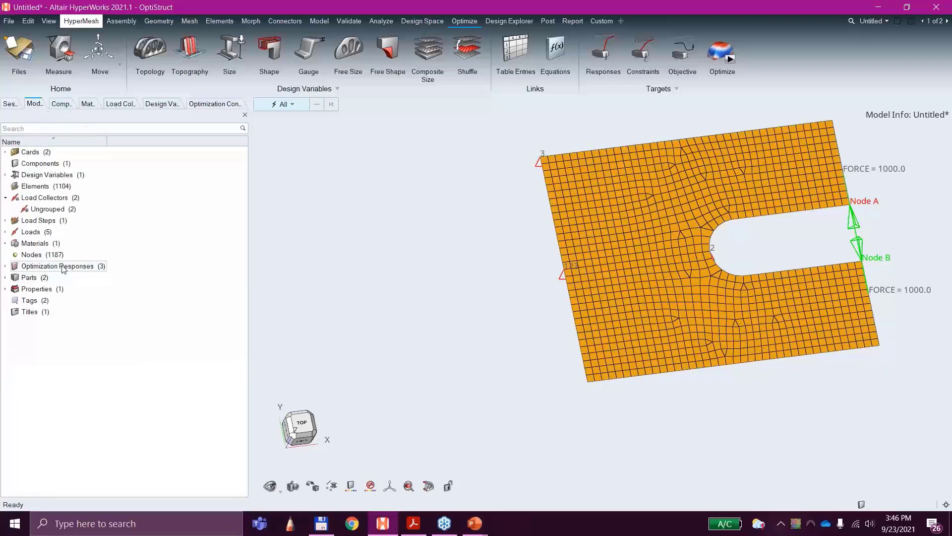
double_click(64, 267)
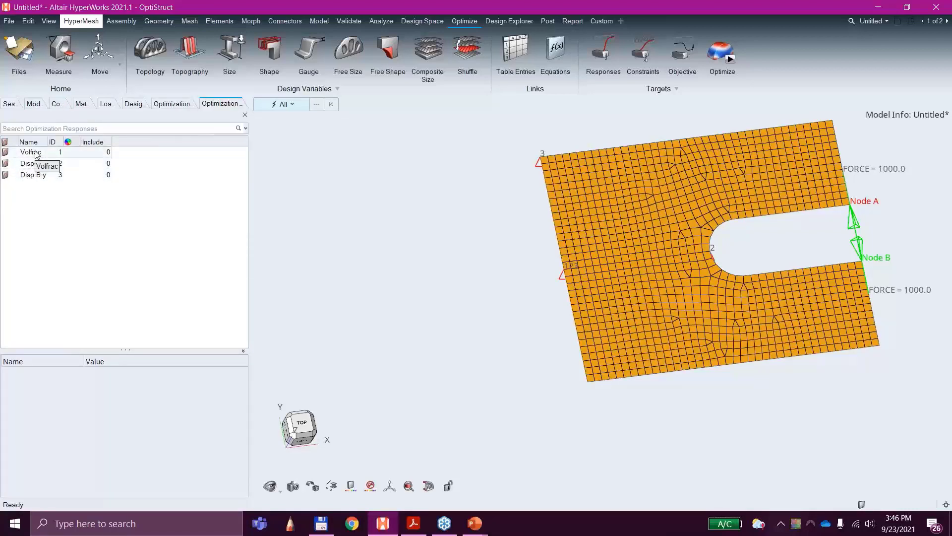
click(36, 153)
click(36, 164)
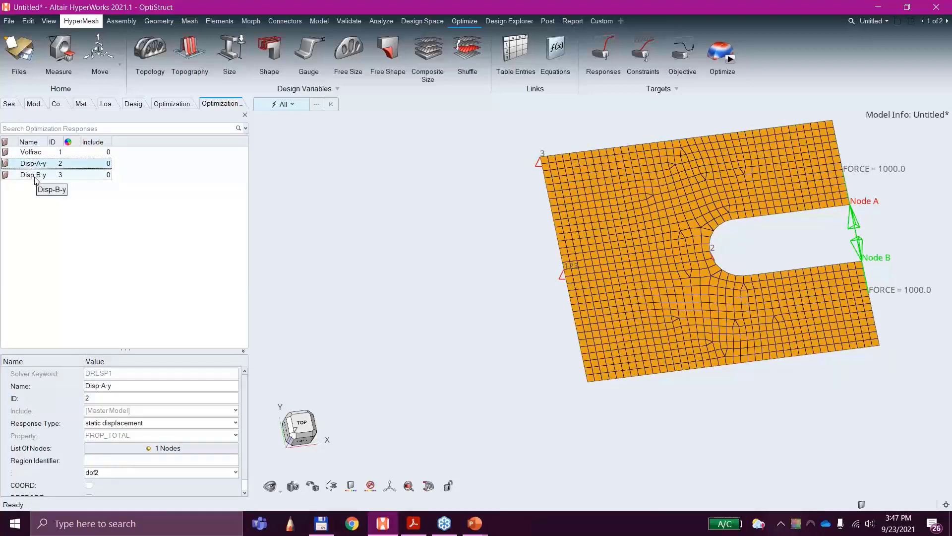
click(34, 177)
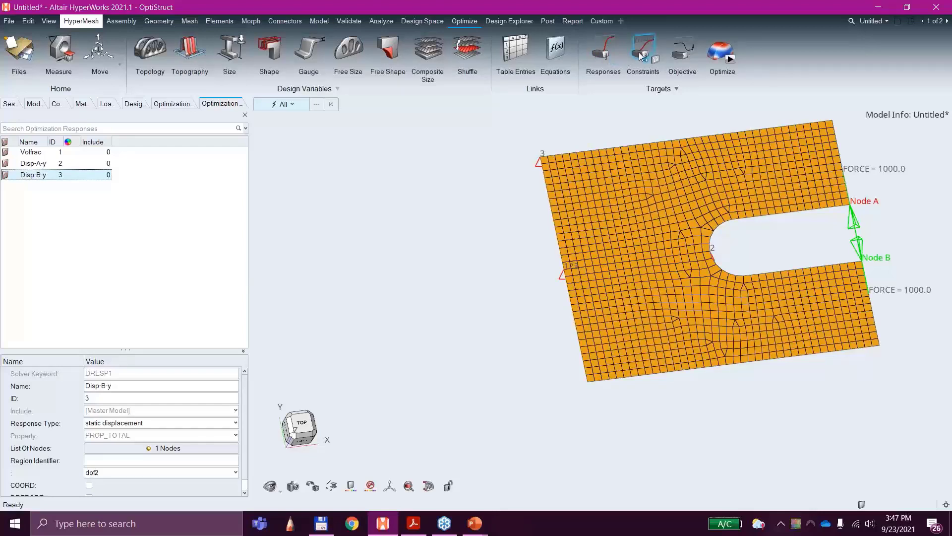
Step: Create an optimization constraint named Const-Disp-A-y
click(641, 56)
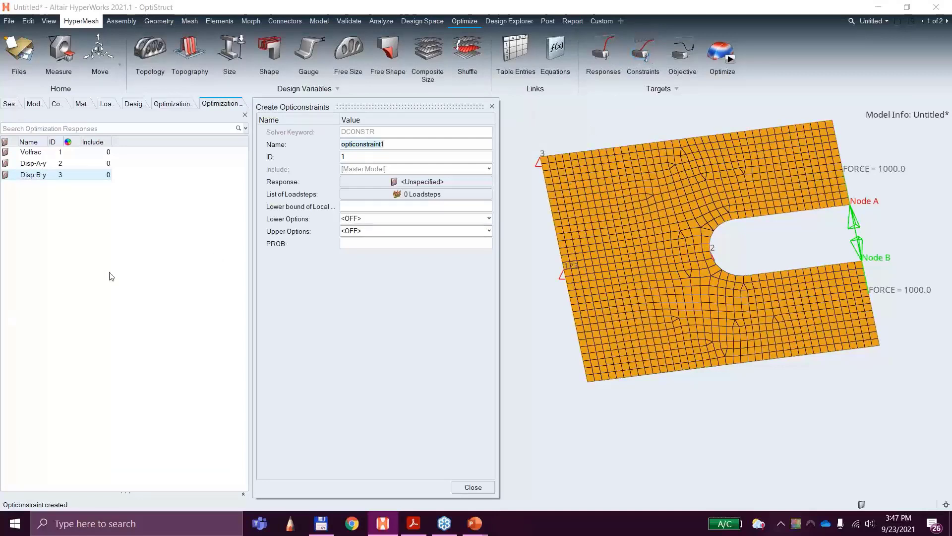
click(377, 160)
text(D)
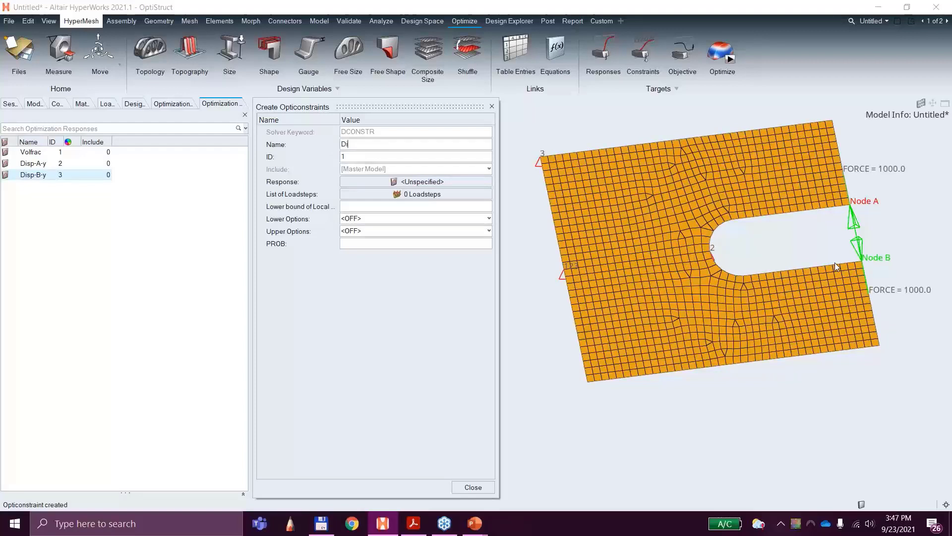
text(isp)
key(BackSpace)
key(BackSpace)
key(BackSpace)
key(BackSpace)
text(Const-Disp-A-y)
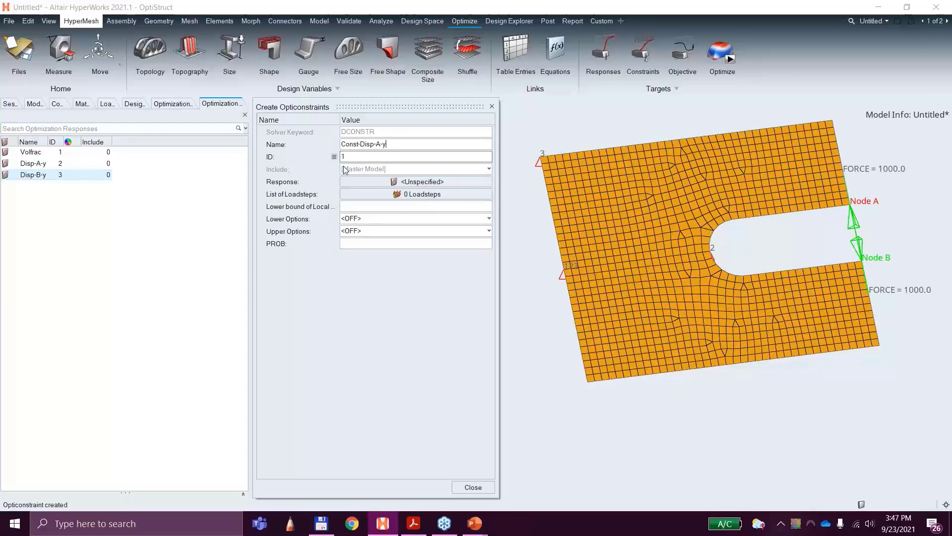
Step: Assign the Disp-A-y response and the opposing forces load step to the Const-Disp-A-y constraint
click(416, 182)
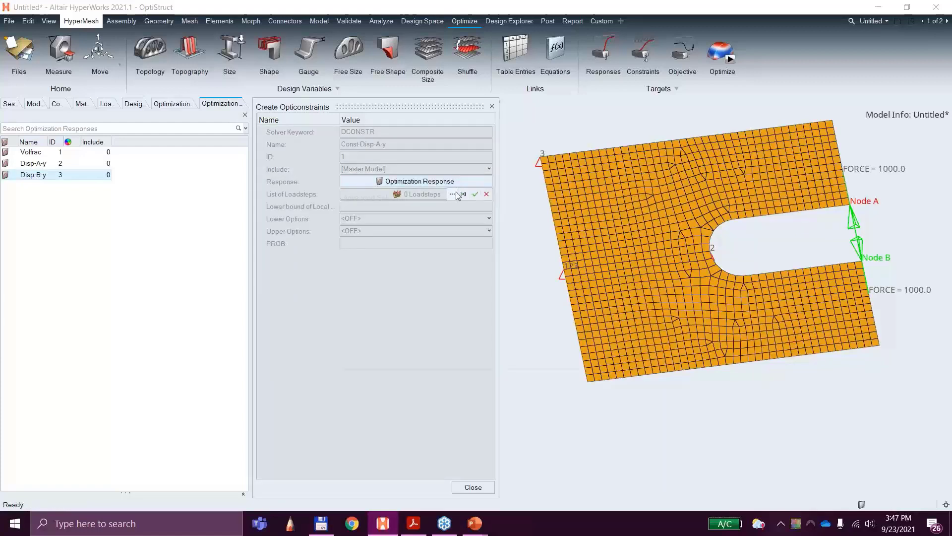
click(454, 194)
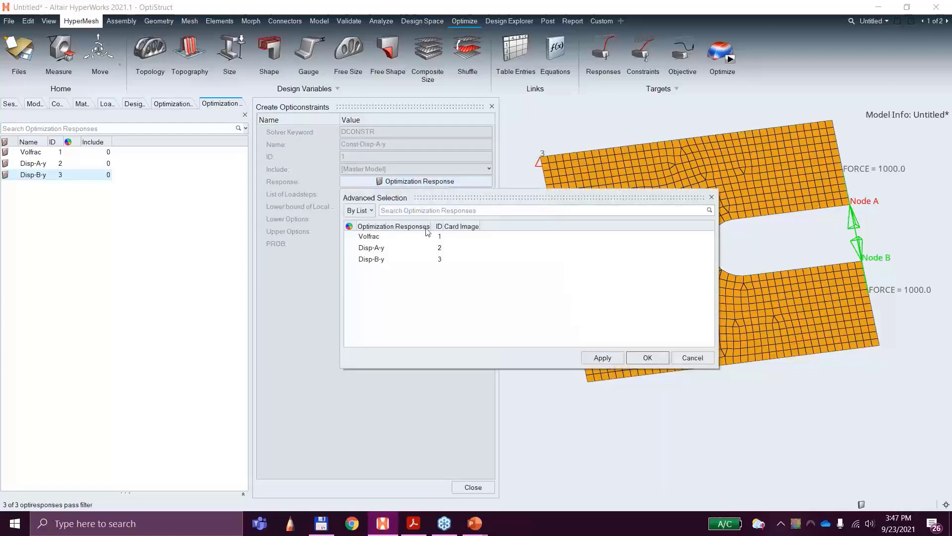
click(380, 248)
click(636, 358)
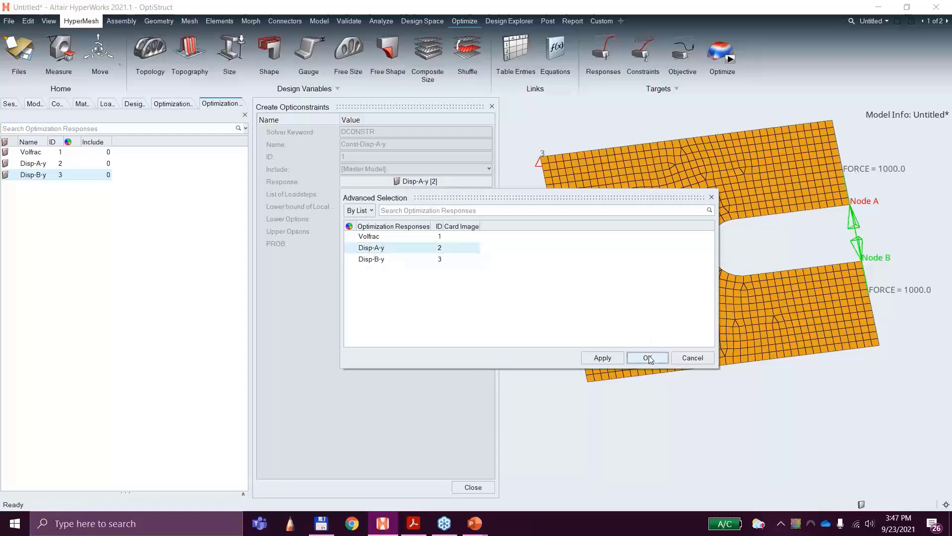
click(435, 196)
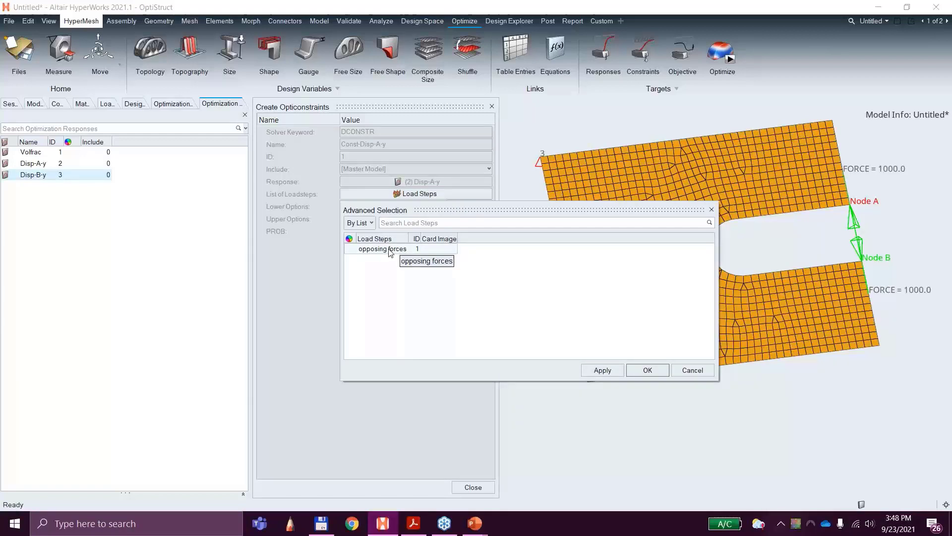
click(390, 249)
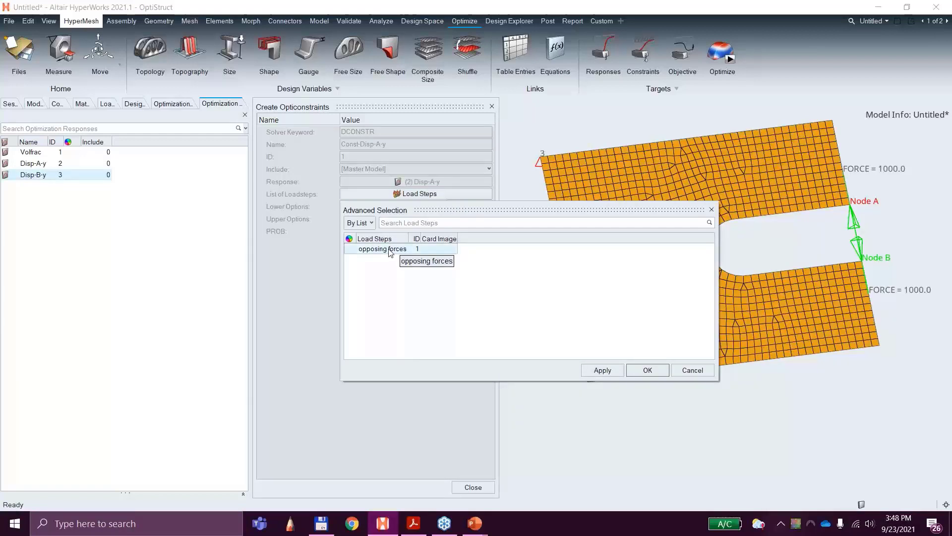
click(647, 370)
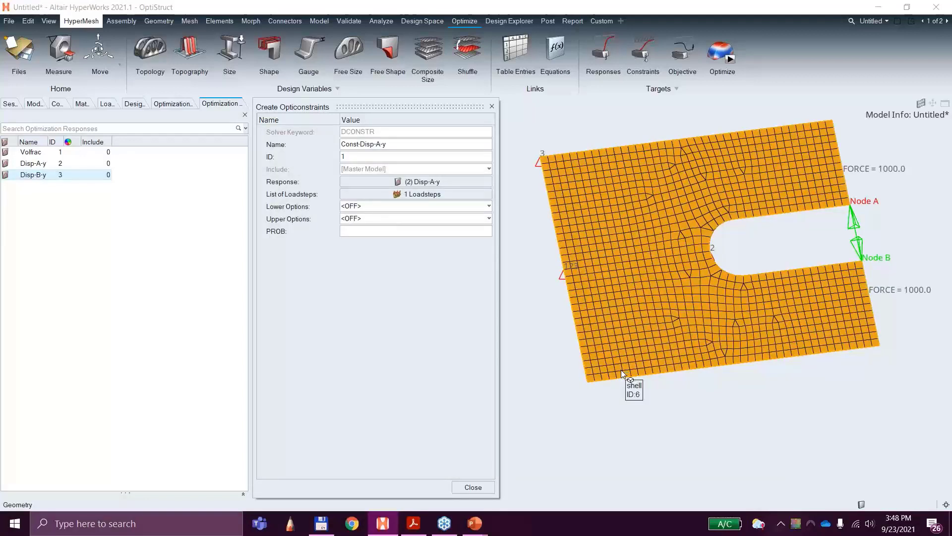
Step: Enable a lower bound of -0.7 for the Const-Disp-A-y constraint
click(360, 207)
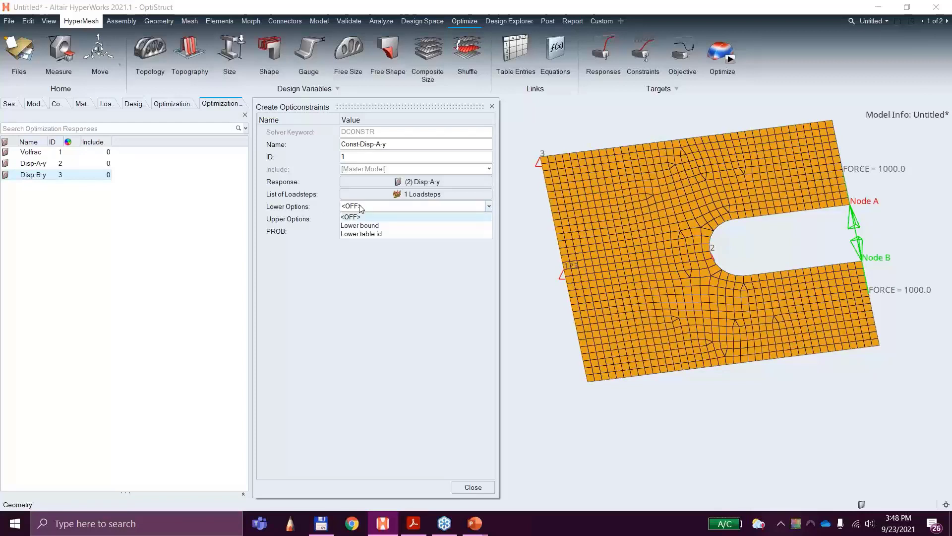
click(367, 229)
click(364, 229)
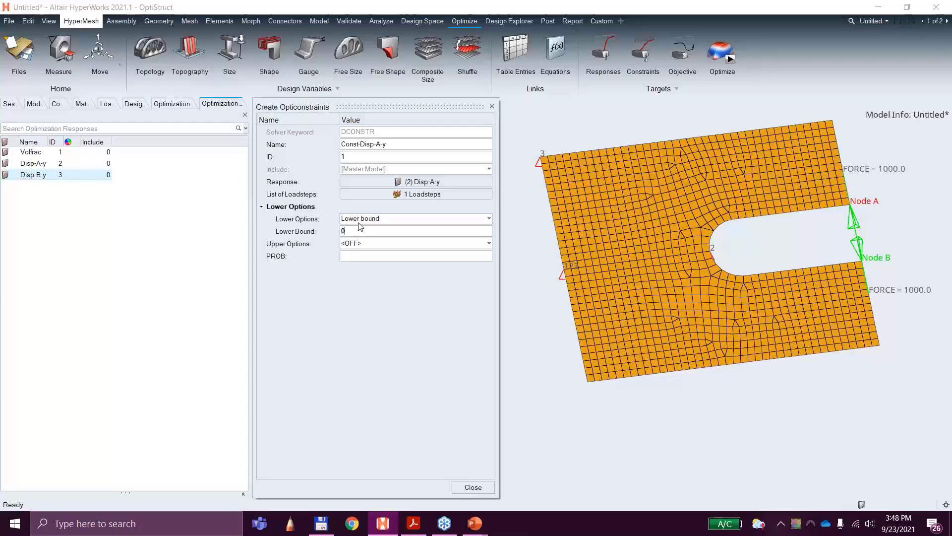
text(-.7)
Step: Enable an upper bound of 0.7 for the Const-Disp-A-y constraint and close its definition
click(368, 243)
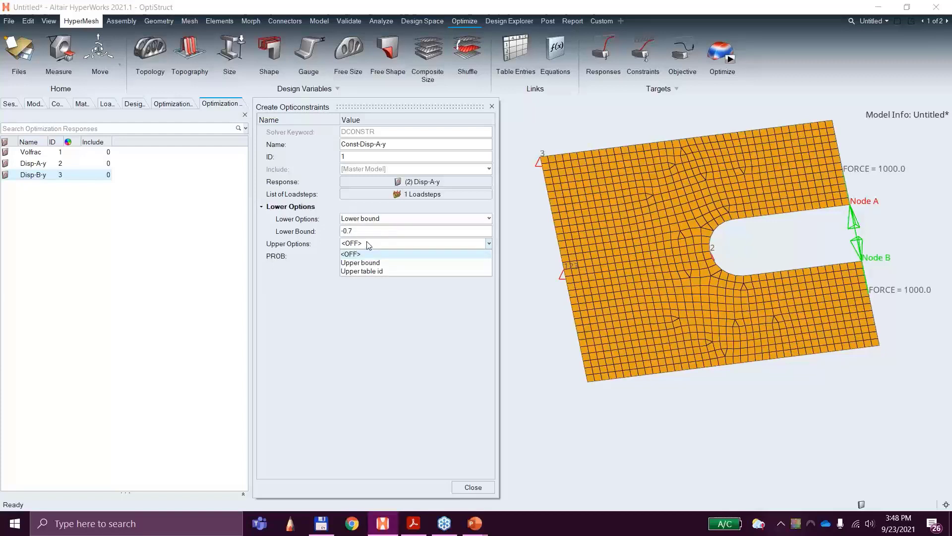
click(360, 262)
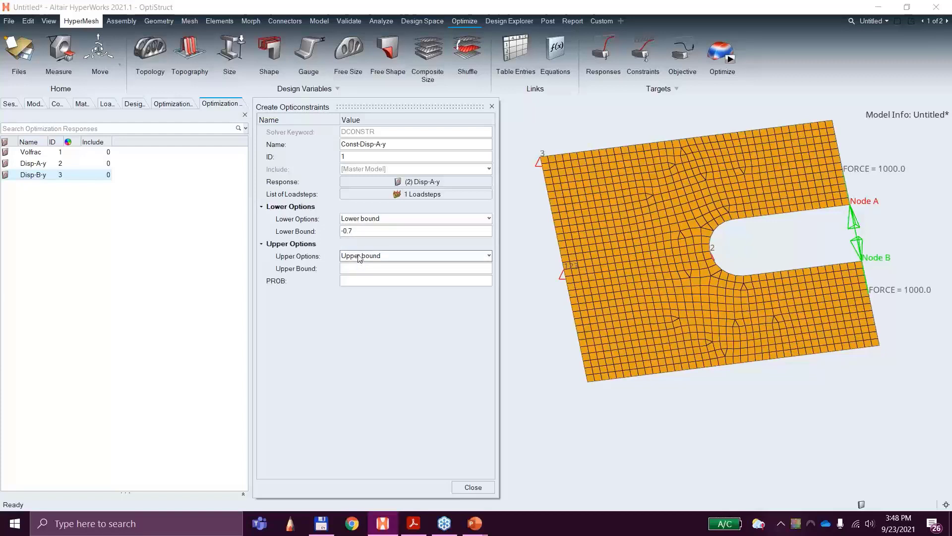
click(358, 267)
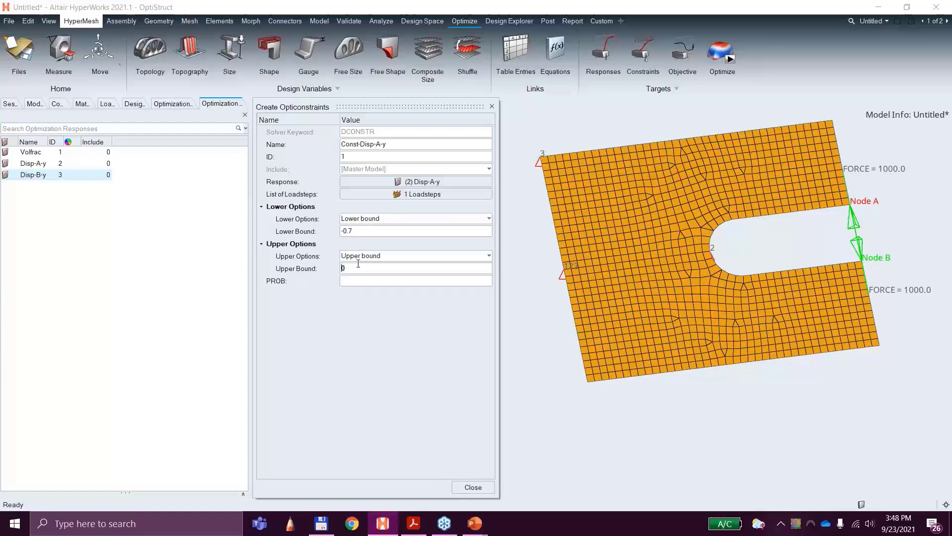
key(BackSpace)
text(.7)
key(Home)
text(0)
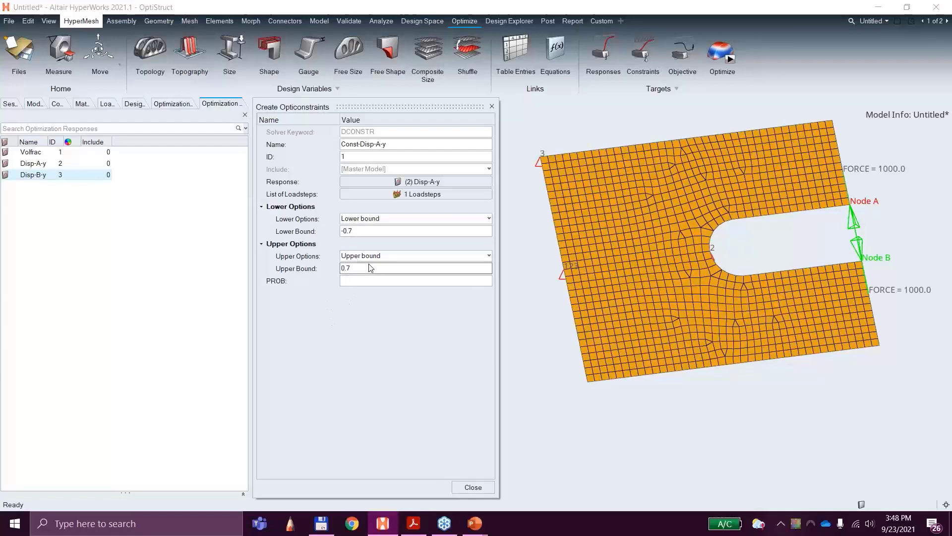
key(Return)
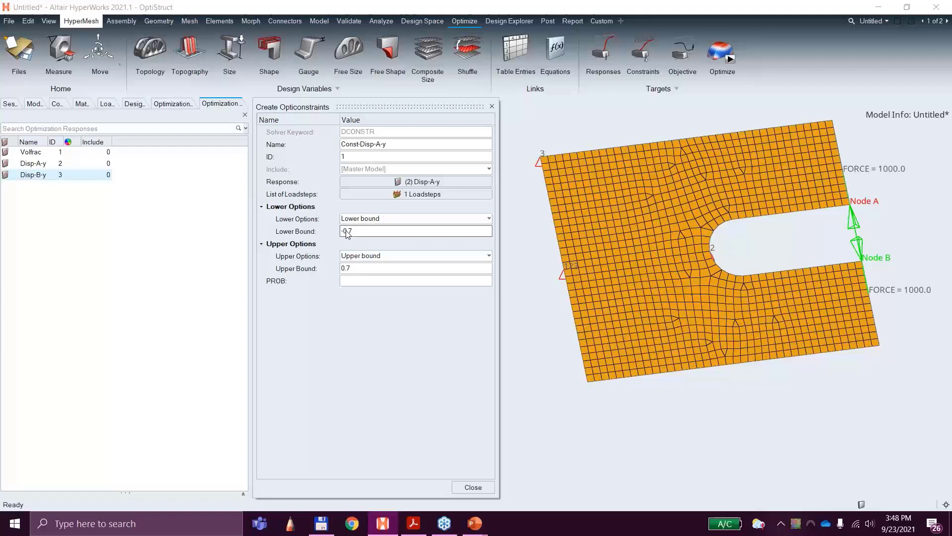
click(473, 487)
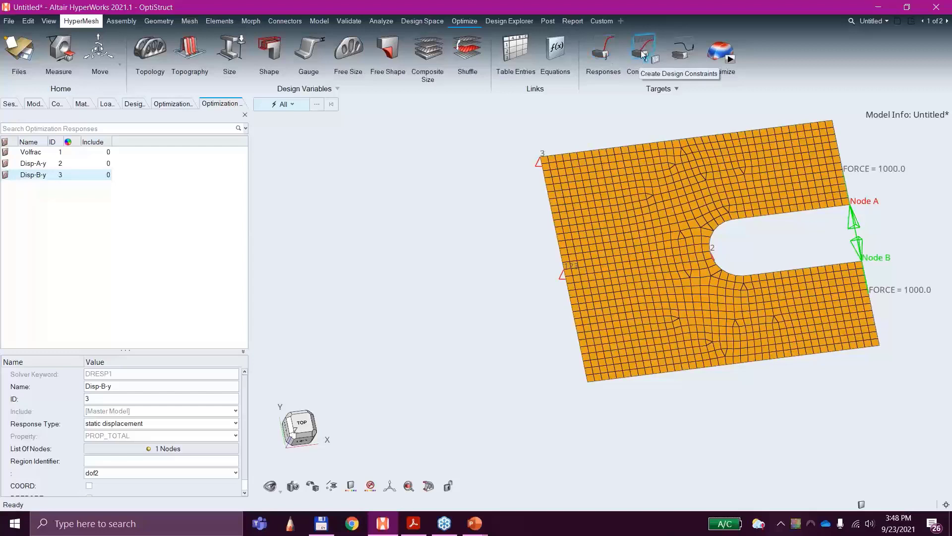
Step: Create a second optimization constraint named Const-Disp-B-y
click(34, 104)
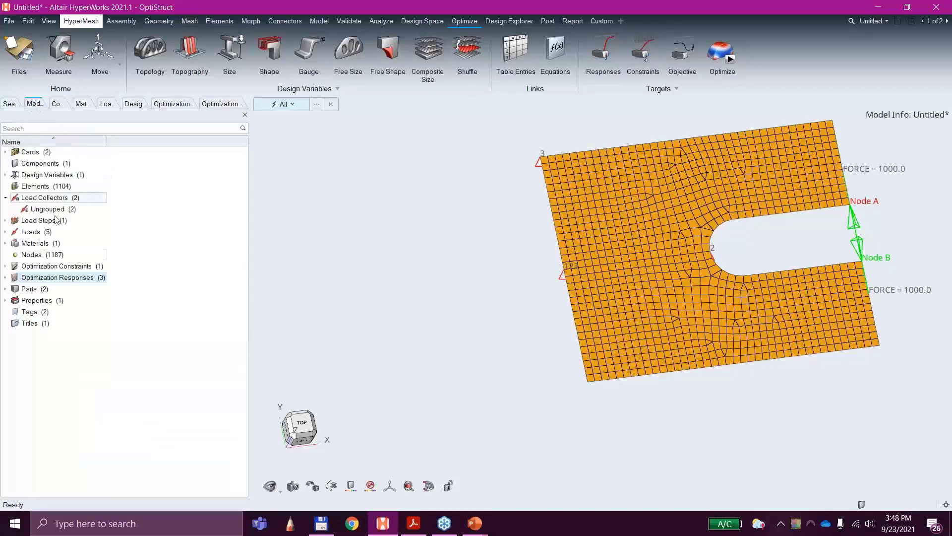
double_click(55, 263)
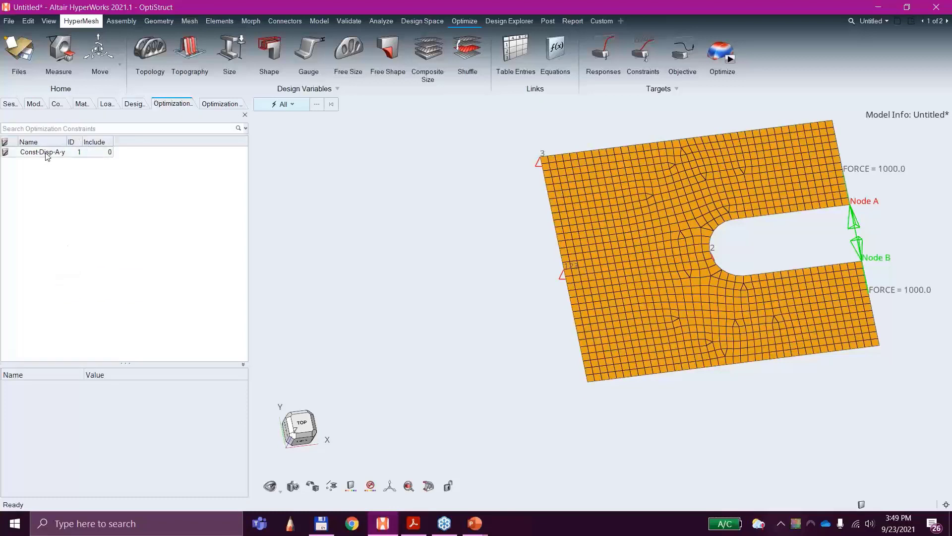
click(638, 59)
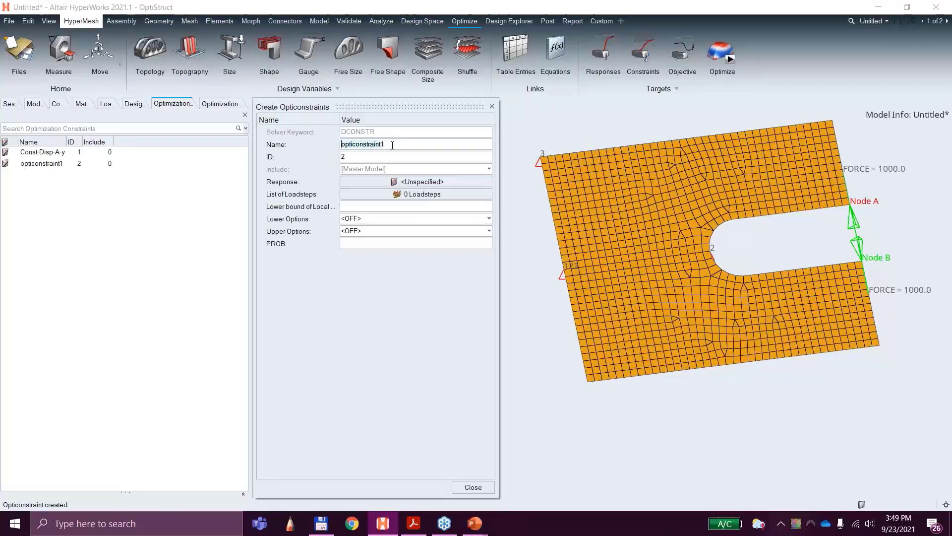
text(Const-Disp-B-)
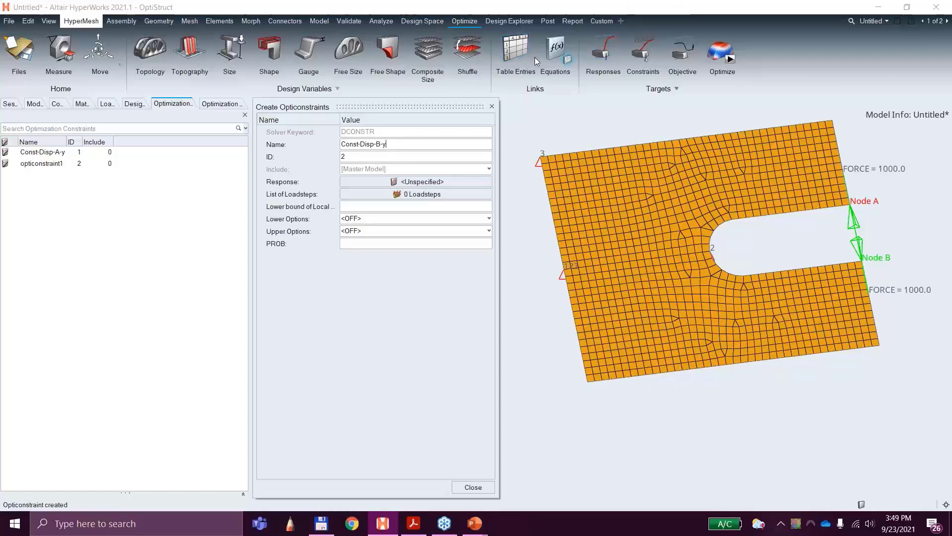
text(y)
Step: Assign the Disp-B-y response and the opposing forces load step to the Const-Disp-B-y constraint
click(406, 182)
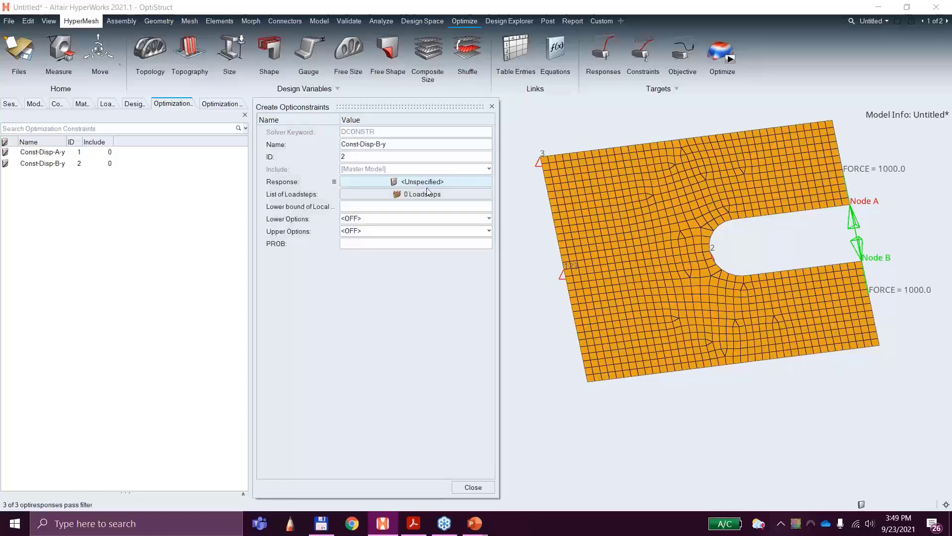
click(424, 182)
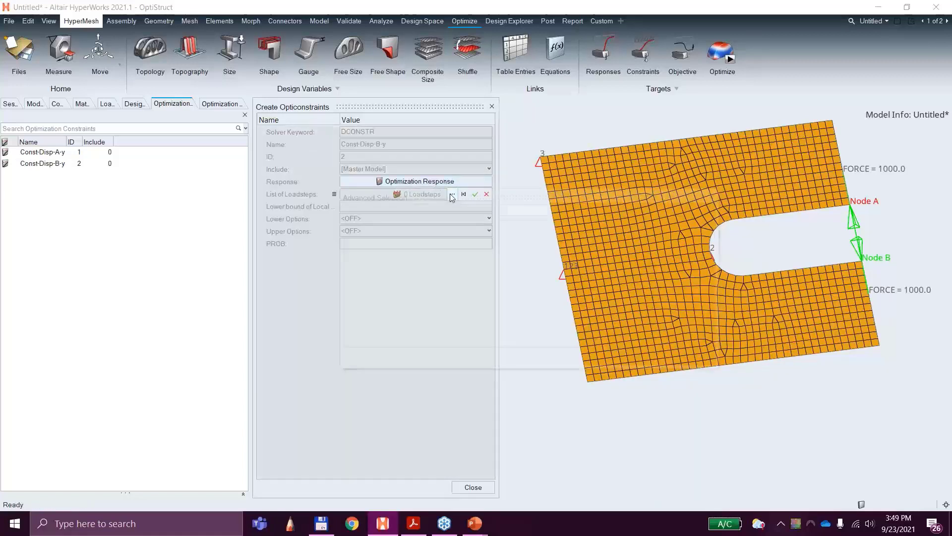
click(453, 195)
click(384, 259)
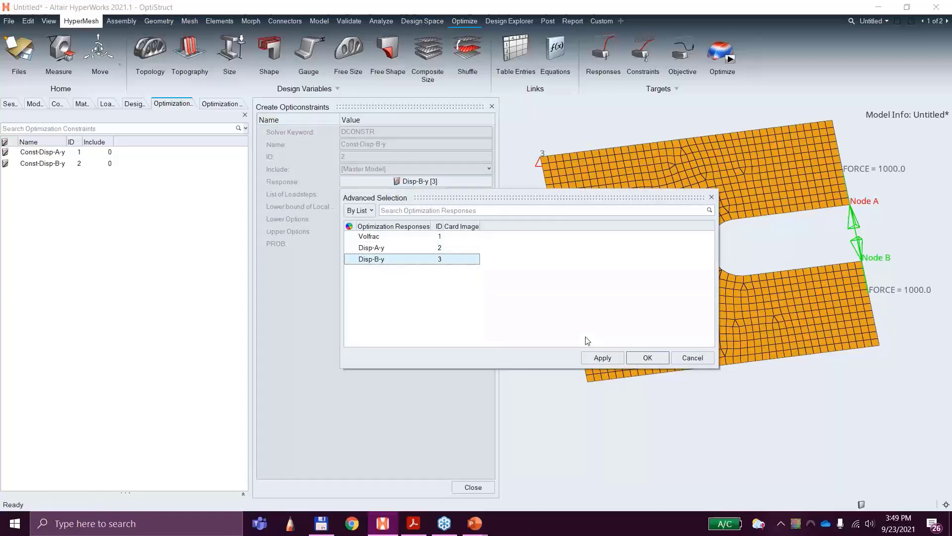
click(648, 358)
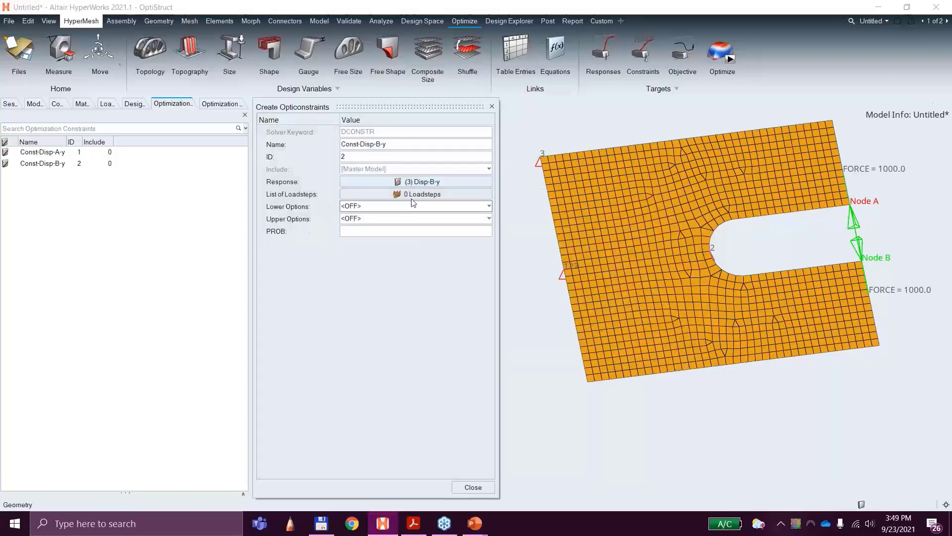
click(415, 194)
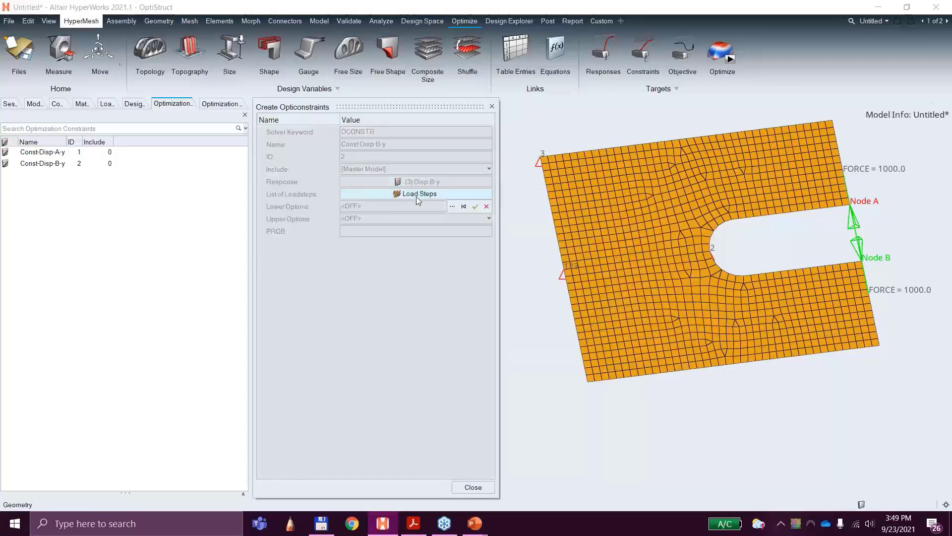
click(452, 206)
click(383, 249)
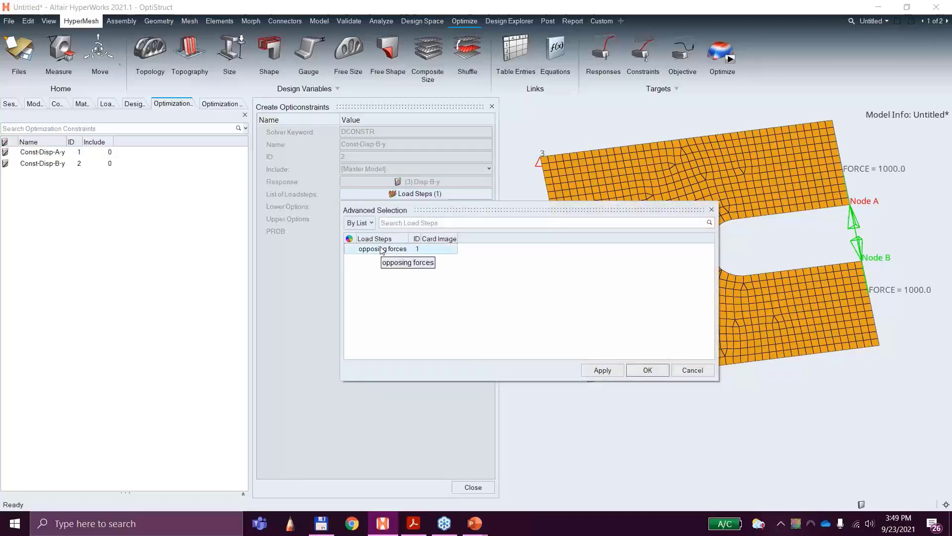
click(648, 370)
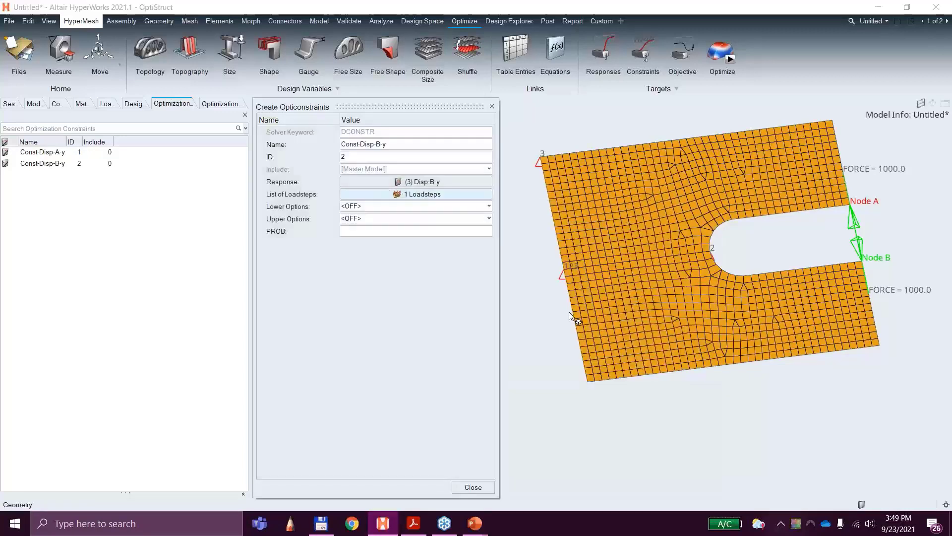
Step: Enable a lower bound of -0.7 for the Const-Disp-B-y constraint
click(378, 206)
click(377, 225)
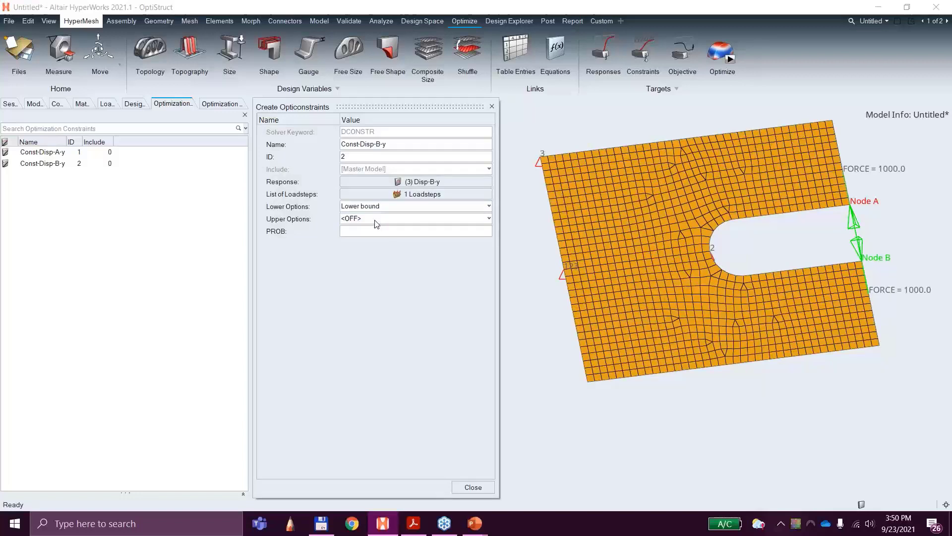
click(380, 227)
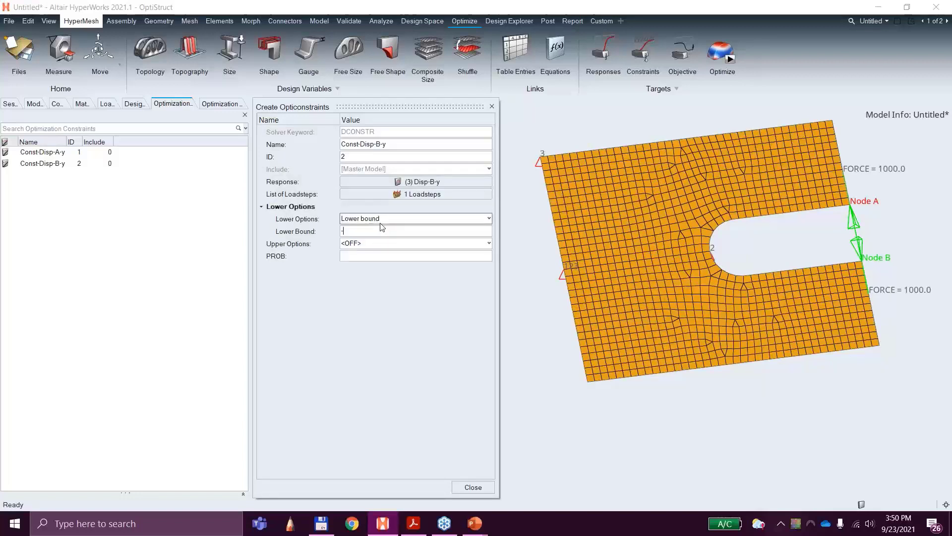
text(0.7)
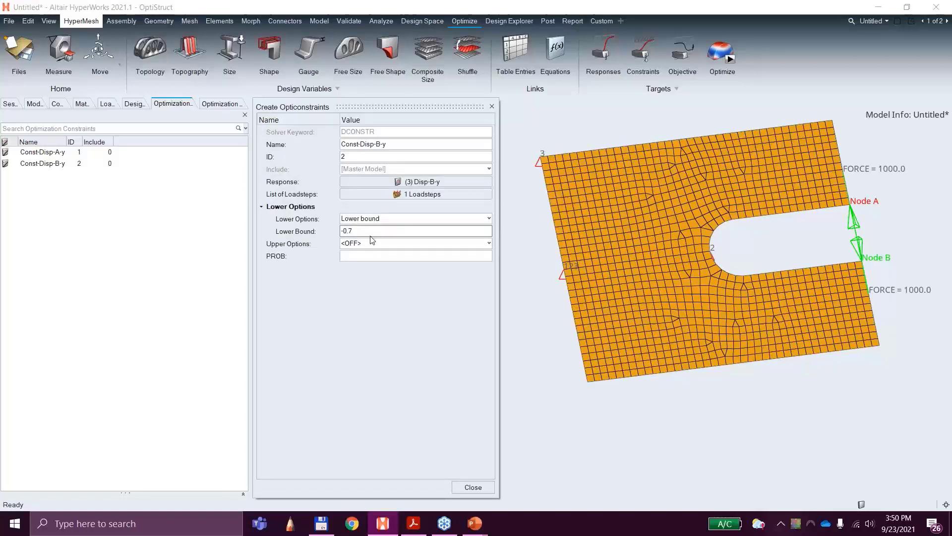
Step: Enable an upper bound of 0.7 for the Const-Disp-B-y constraint and close its definition
click(371, 243)
click(361, 264)
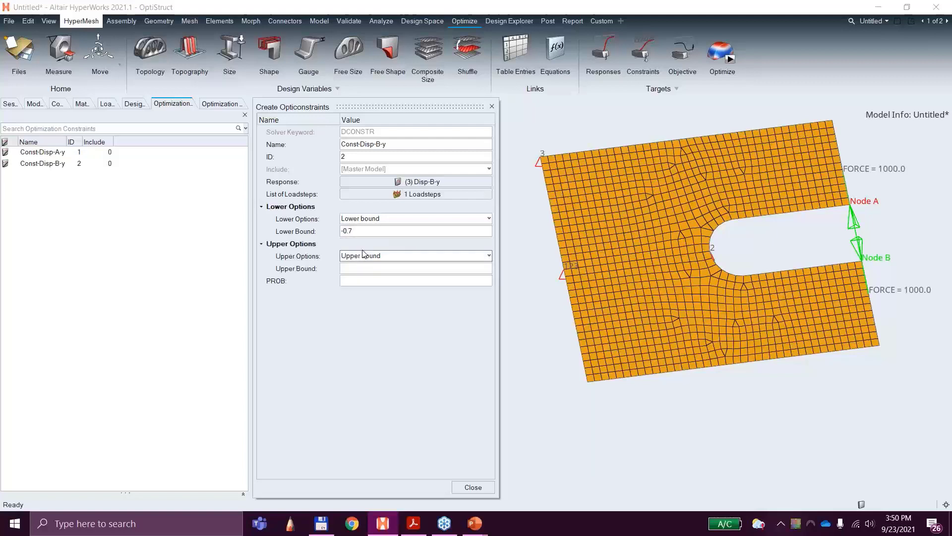
click(361, 268)
text(.7)
key(Return)
click(464, 485)
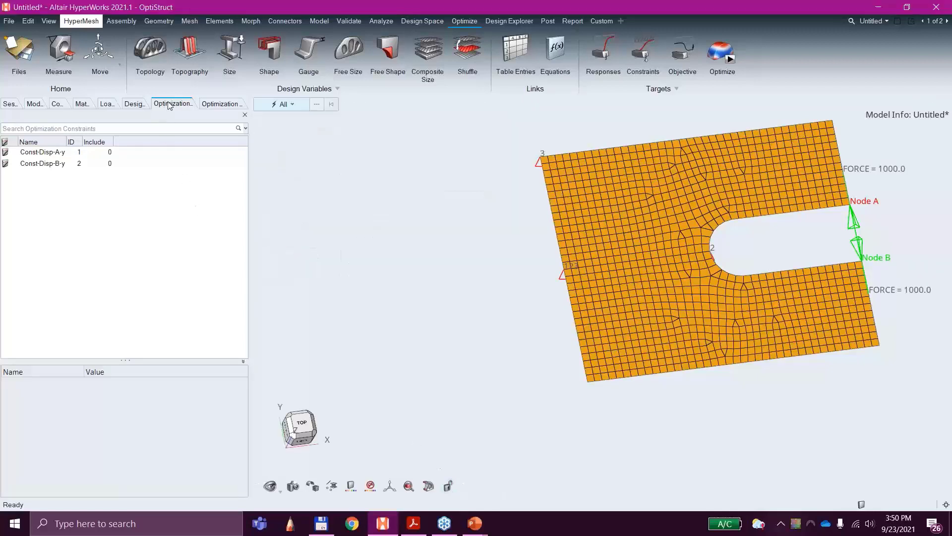
Step: Review the lists of optimization responses, constraints and design variables, and create a new optimization objective
click(222, 104)
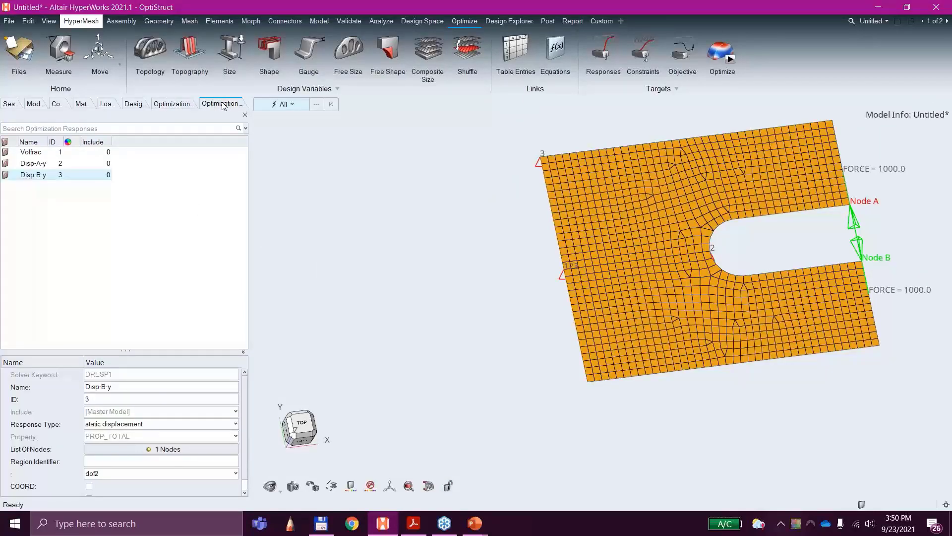
click(179, 104)
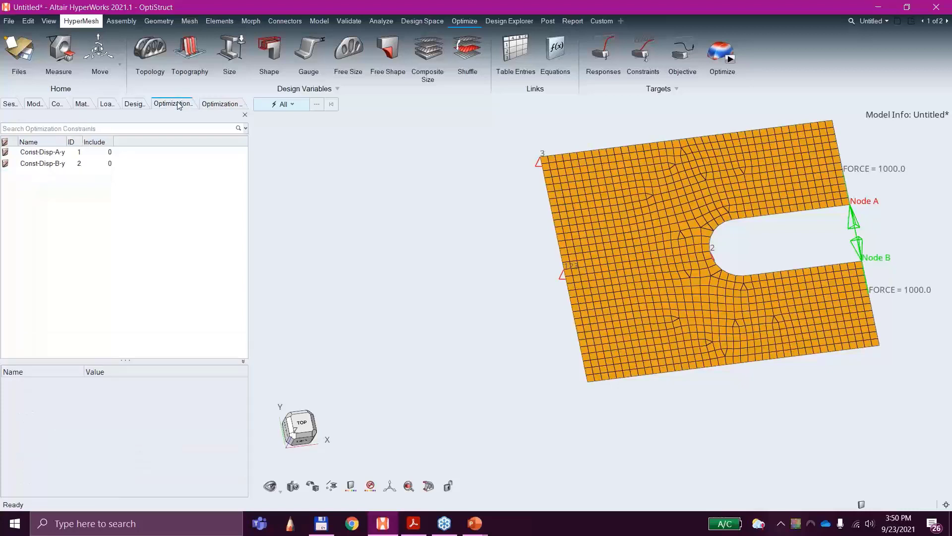
click(34, 104)
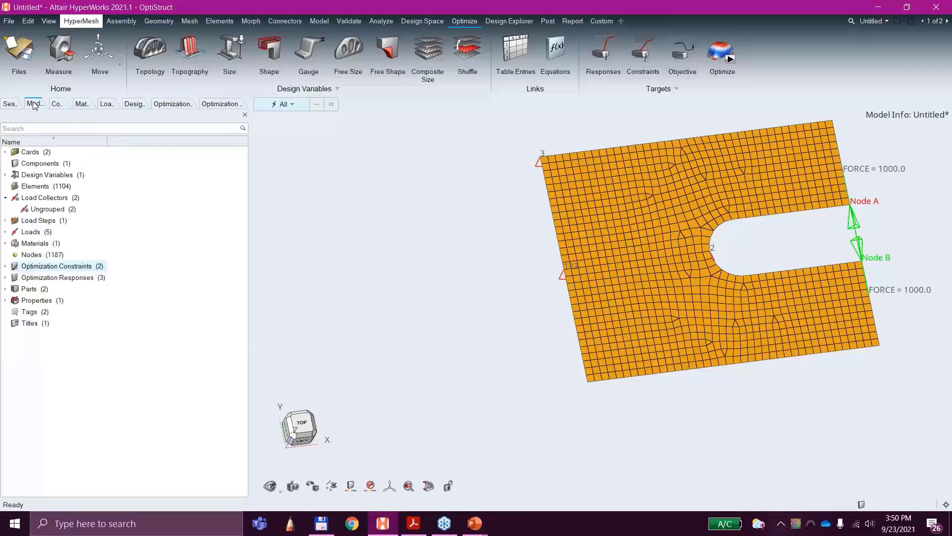
click(132, 103)
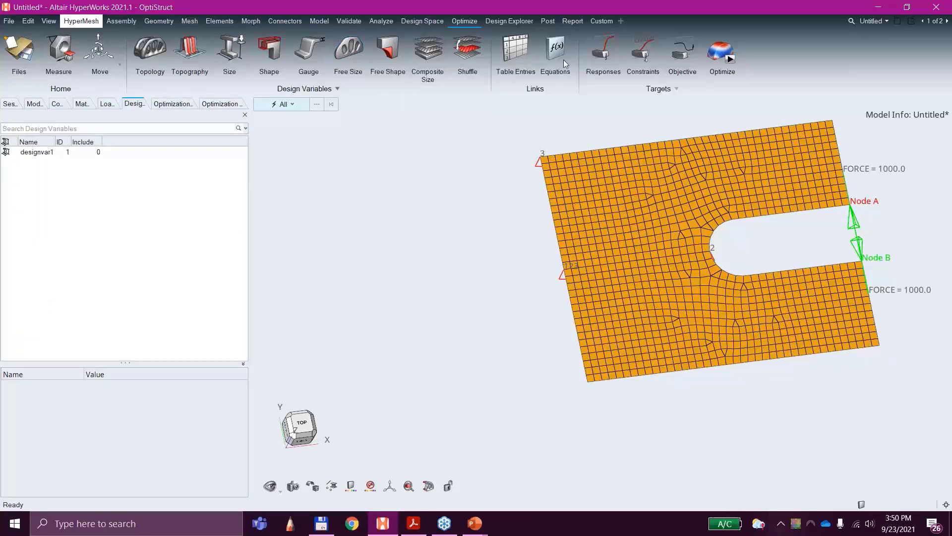
click(684, 55)
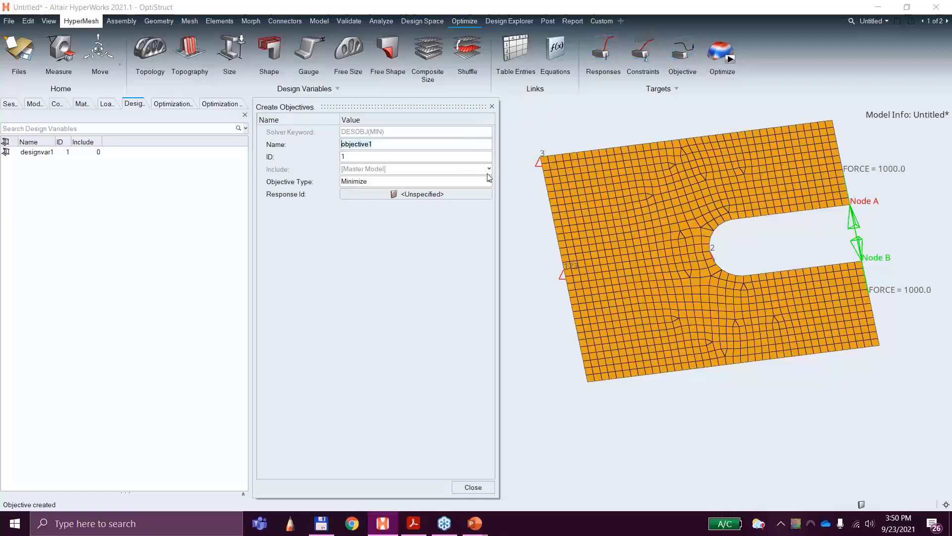
key(alt+Tab)
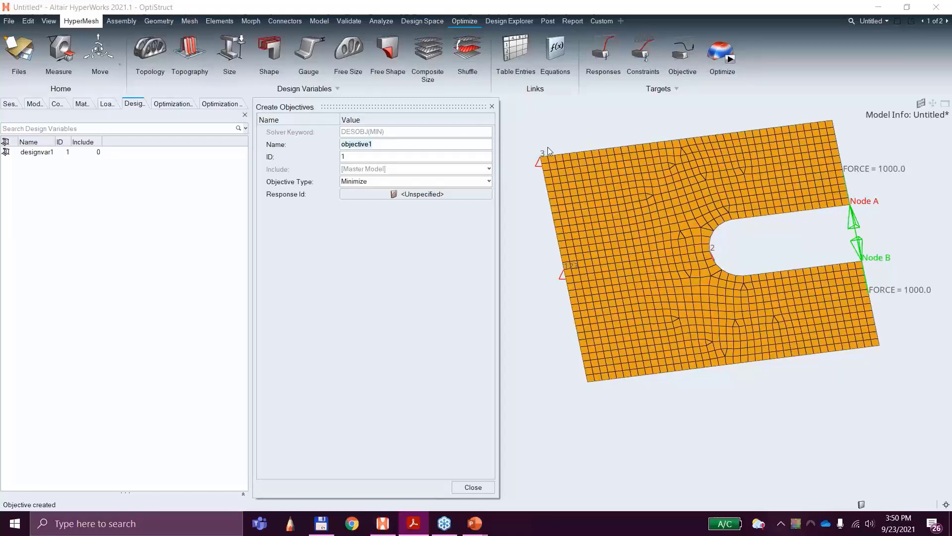
click(568, 157)
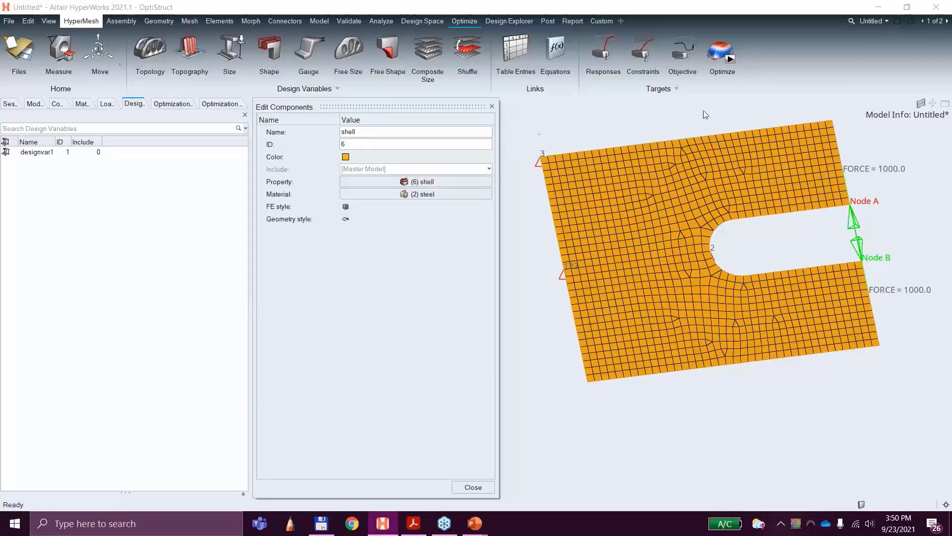
double_click(361, 132)
click(492, 106)
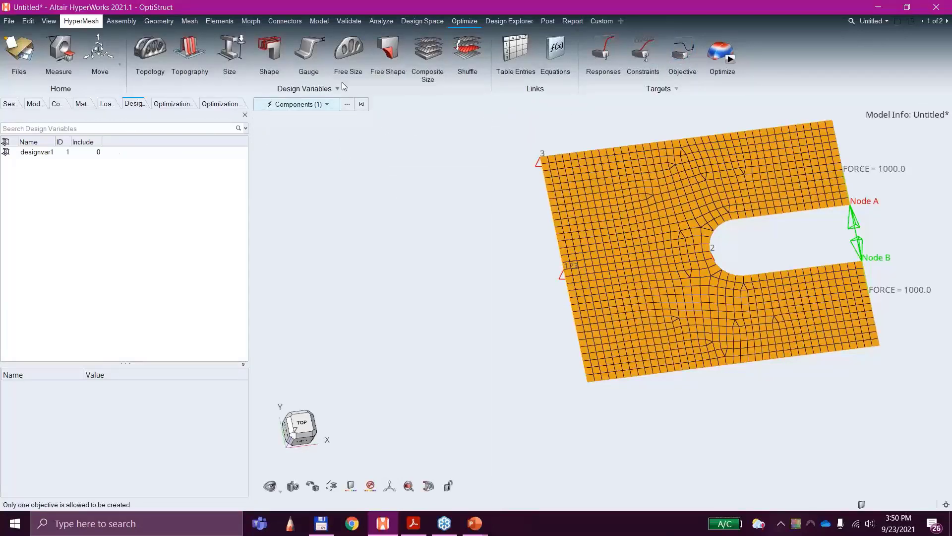
Step: Rename the existing optimization objective as Min-Volfrac
click(689, 63)
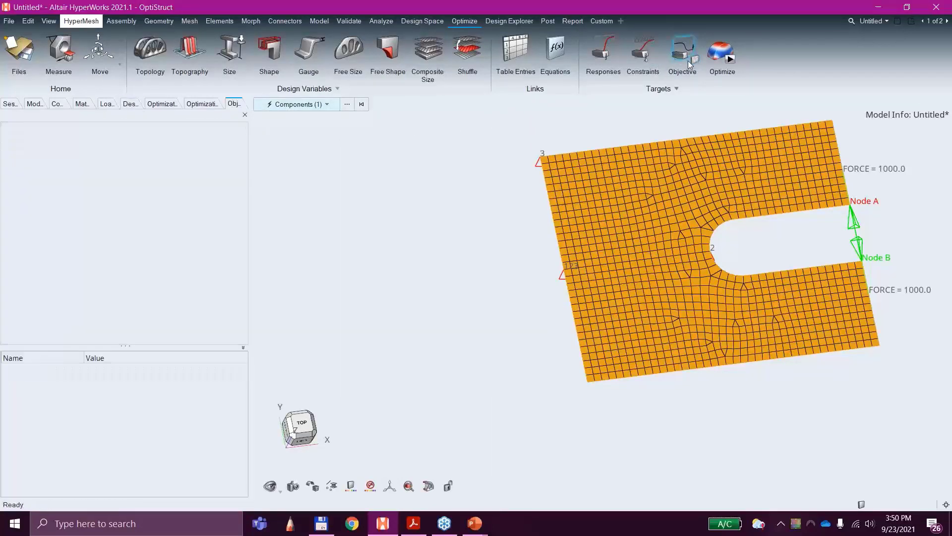
click(49, 154)
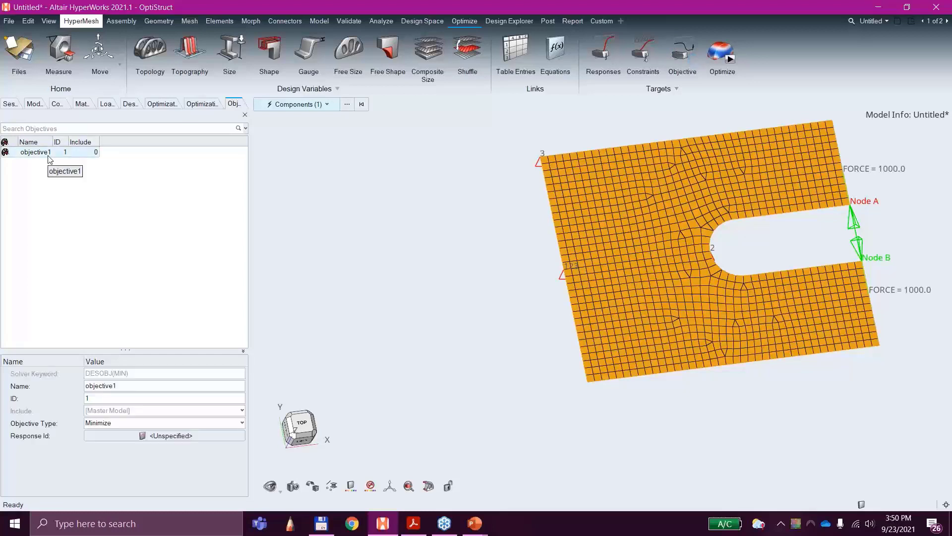
double_click(115, 384)
text(Mi)
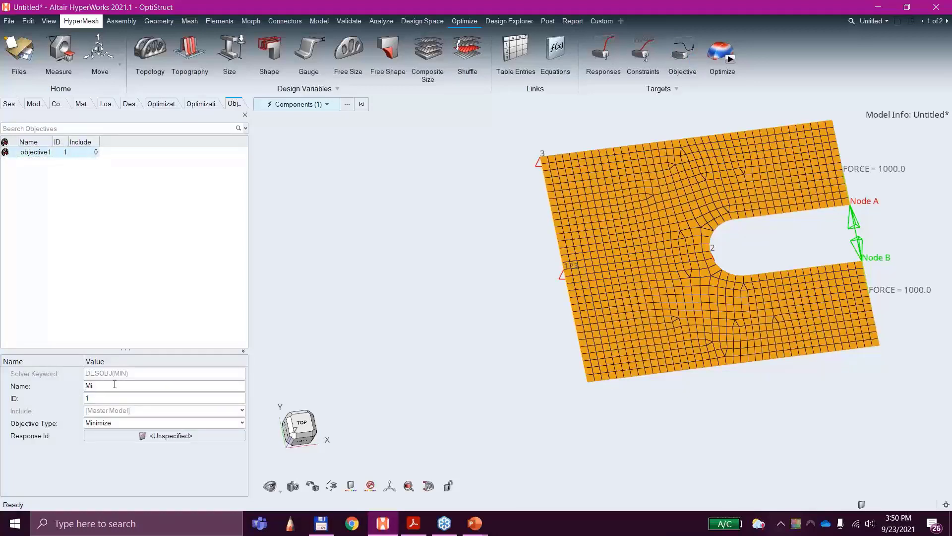
text(n-Volfrac)
click(109, 426)
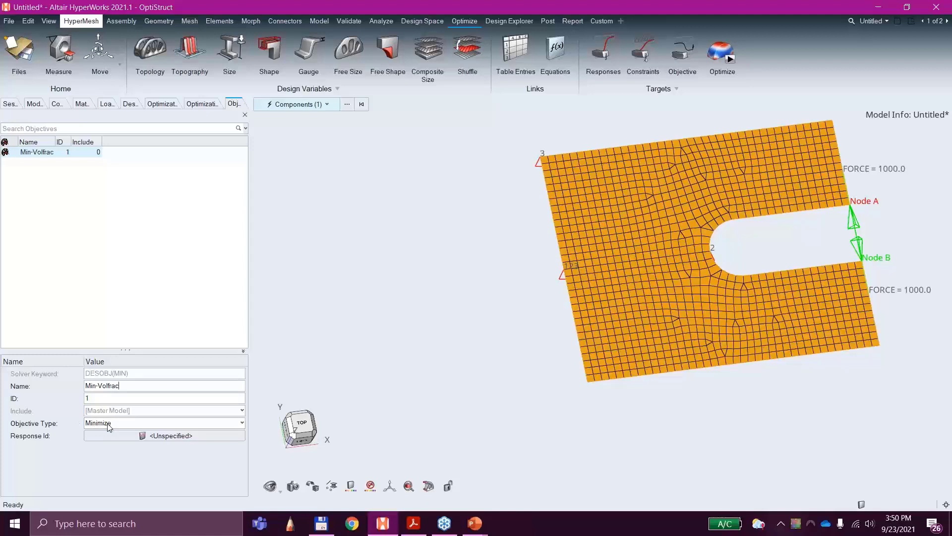
Step: Assign the Volfrac response to the Min-Volfrac objective
click(121, 436)
click(121, 436)
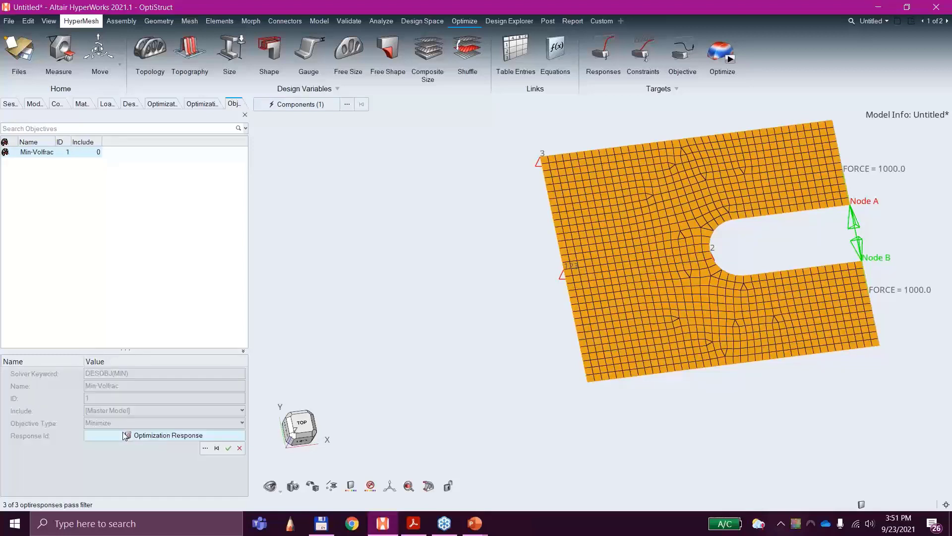
click(205, 448)
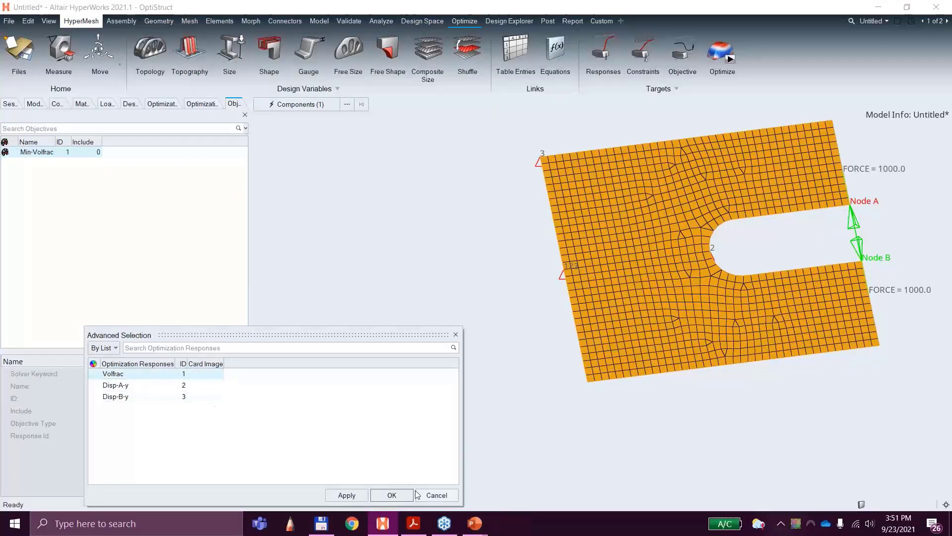
click(396, 495)
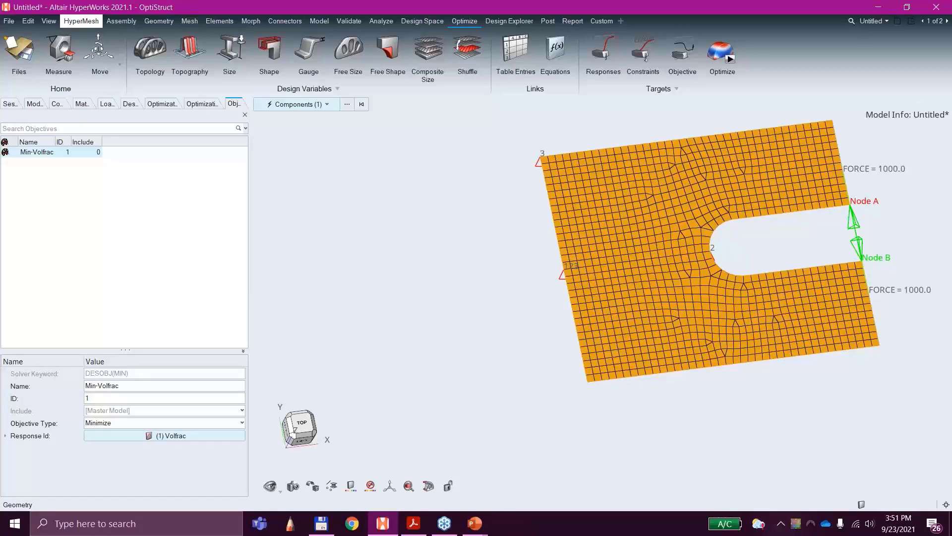
Step: Run the OptiStruct optimization, overwriting the existing 3A_cclip_analysis-ewl.fem input file, and check the solver's message log for design feasibility
click(729, 59)
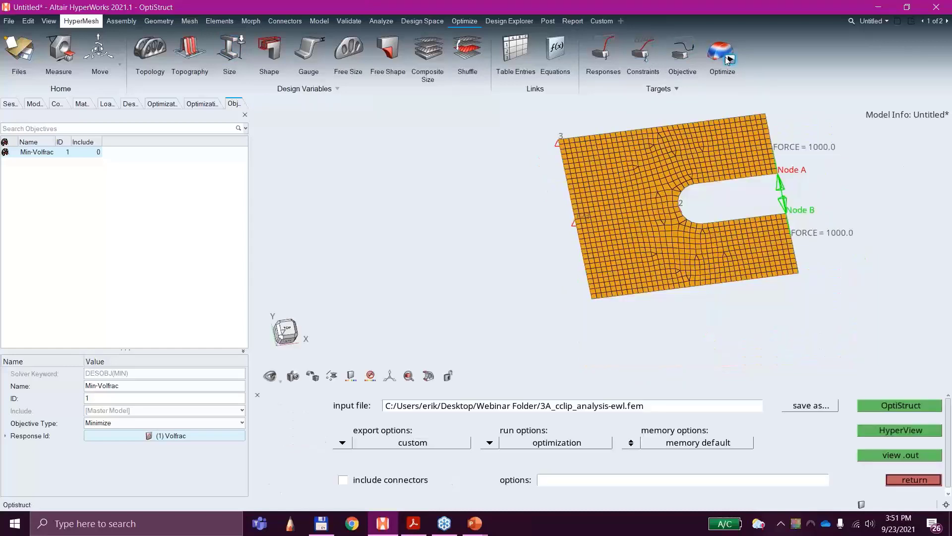
click(905, 405)
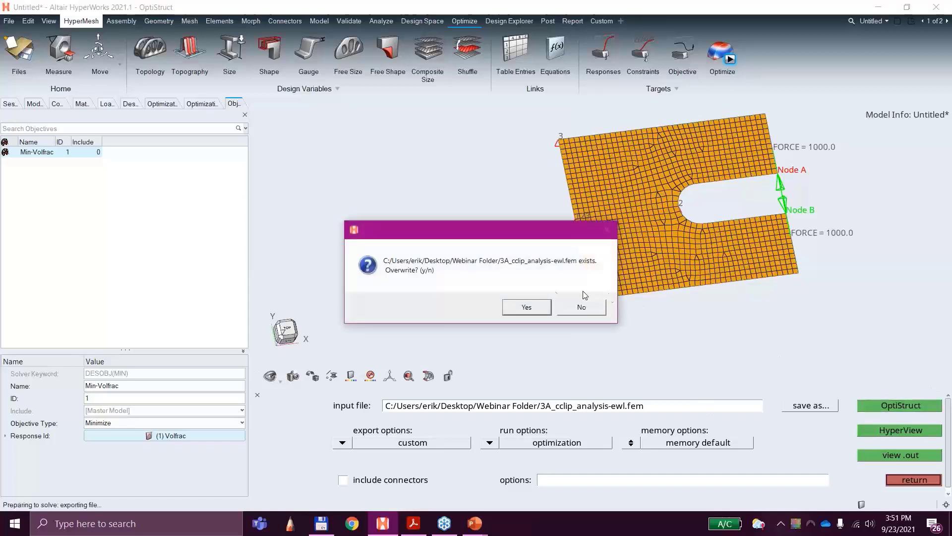
click(526, 307)
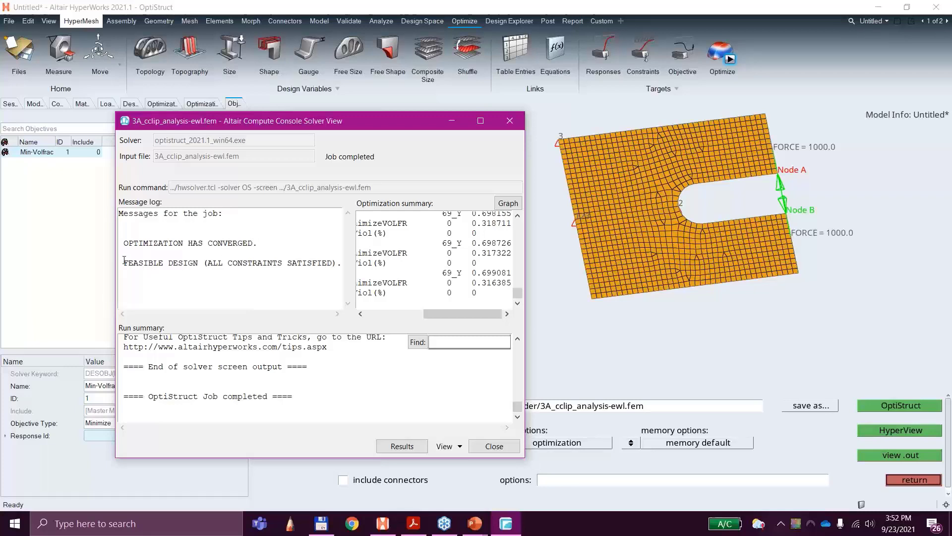
drag(124, 260, 198, 262)
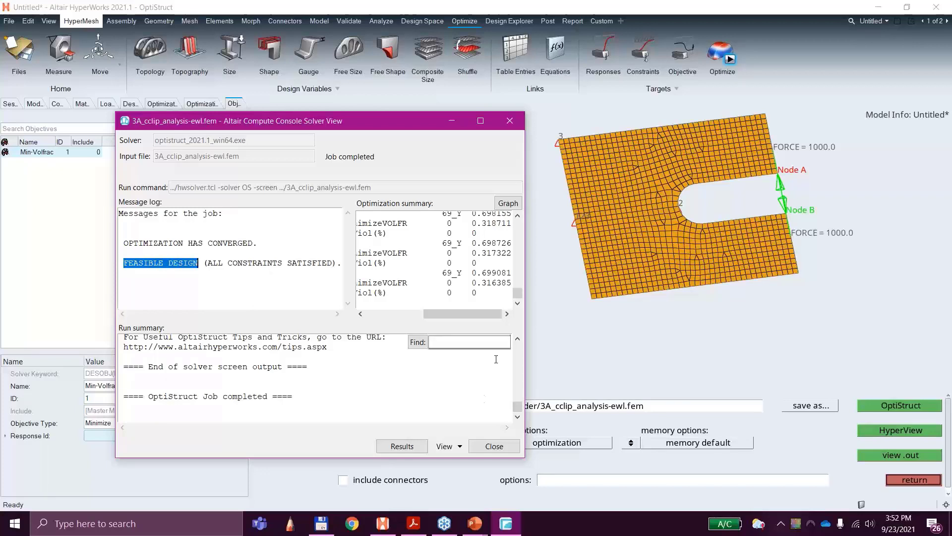
Step: Close the solver view of the completed optimization job and switch to the session's second page for viewing results
click(496, 445)
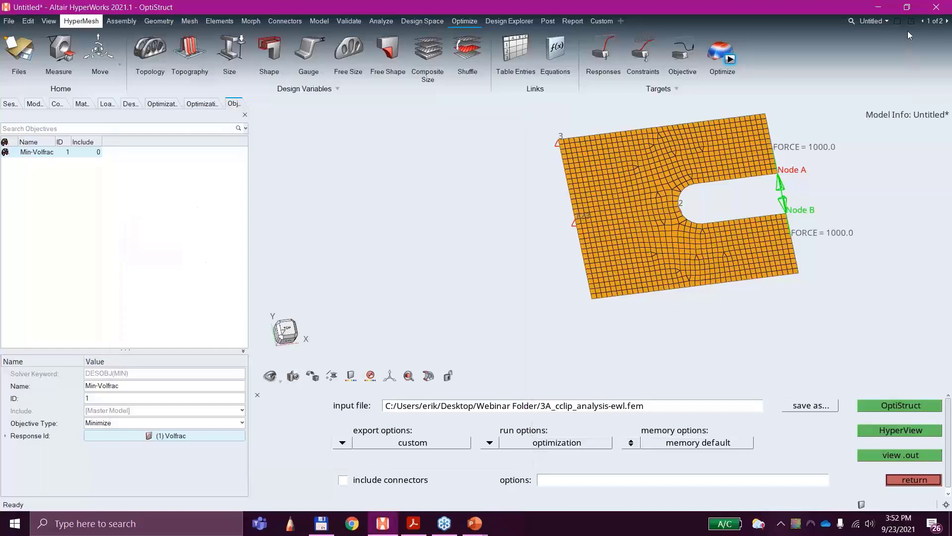
click(887, 20)
click(849, 57)
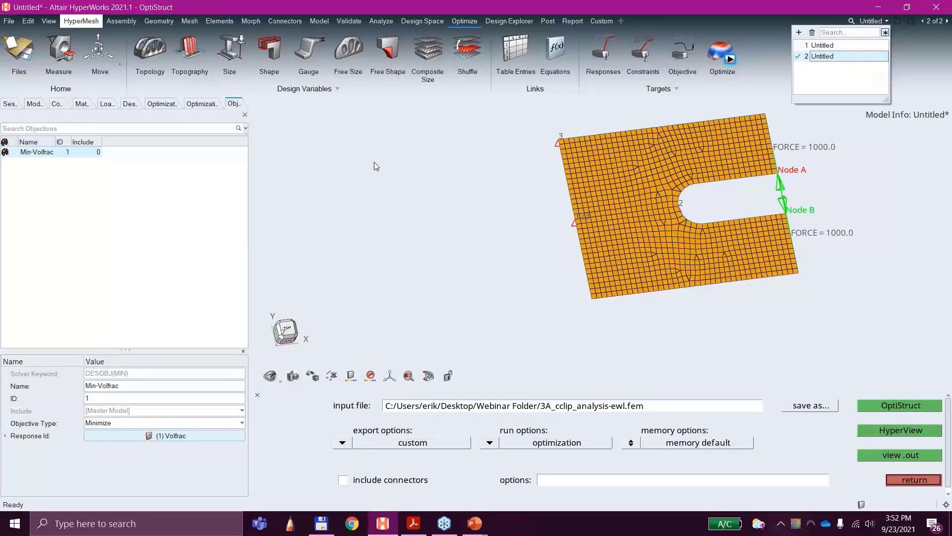
click(406, 161)
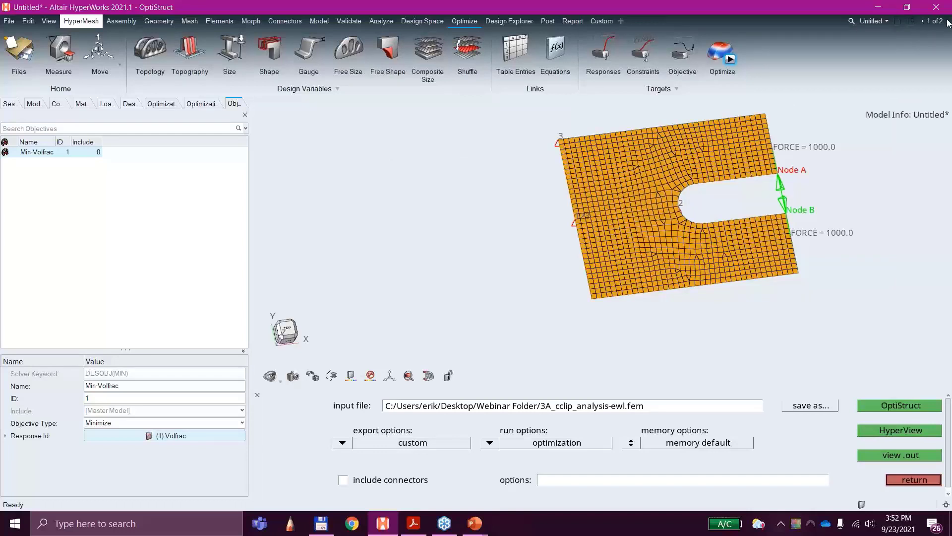
click(948, 23)
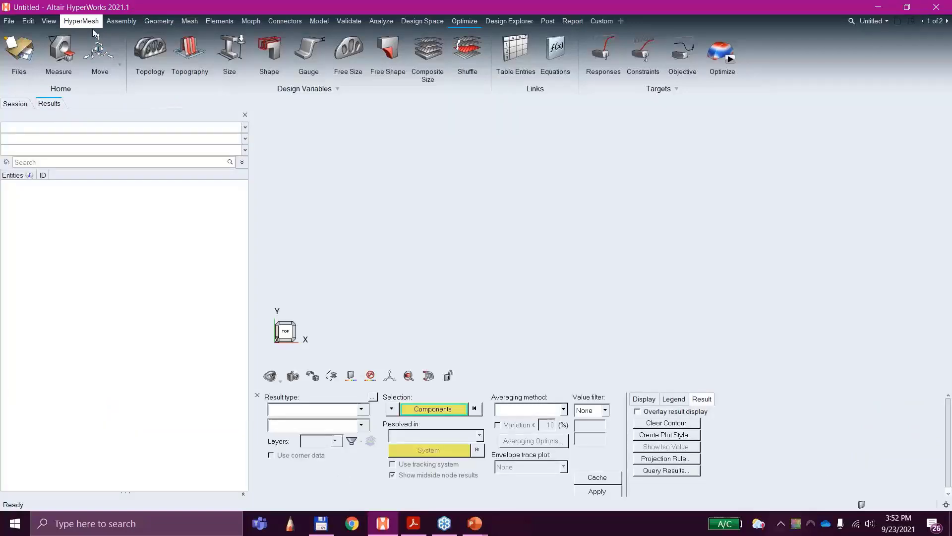
Step: Start opening a results model and browse to the Webinar Folder on the Desktop
click(9, 20)
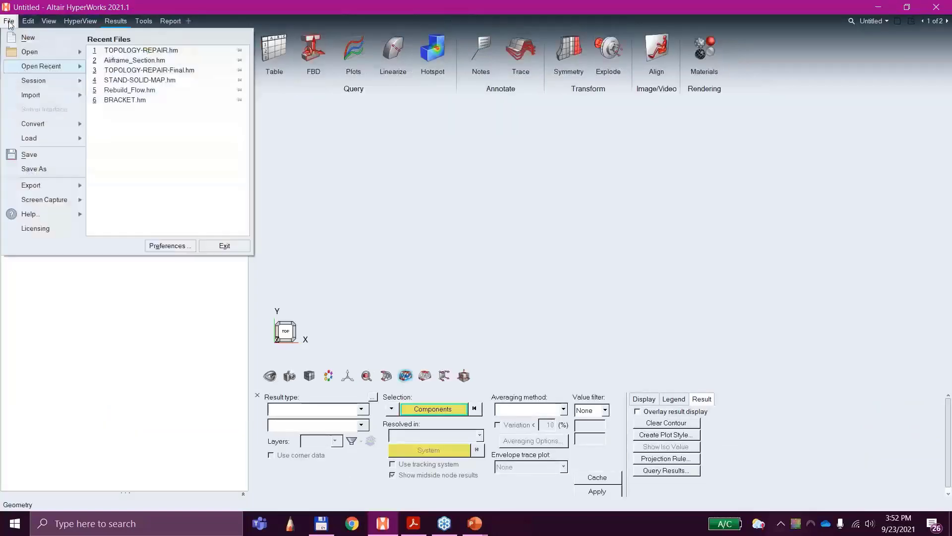
mouse_move(41, 53)
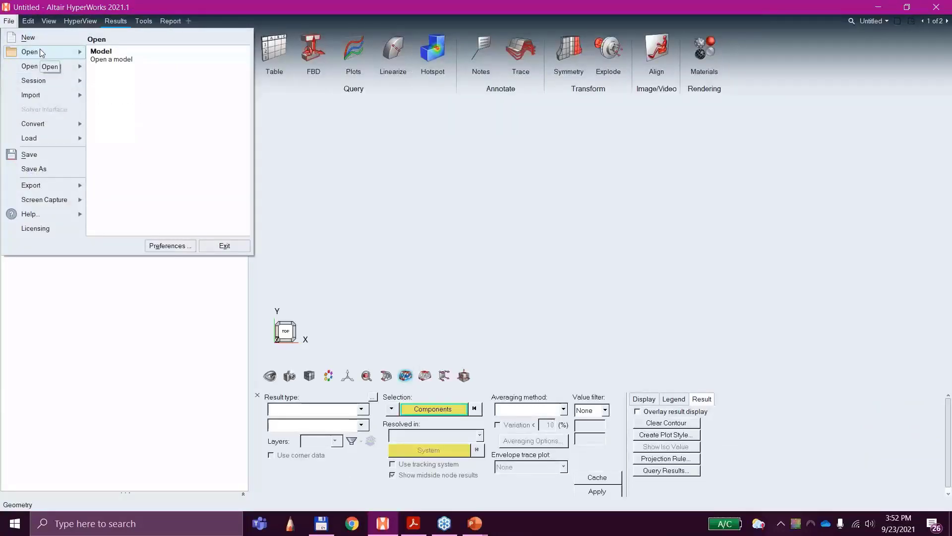
click(101, 56)
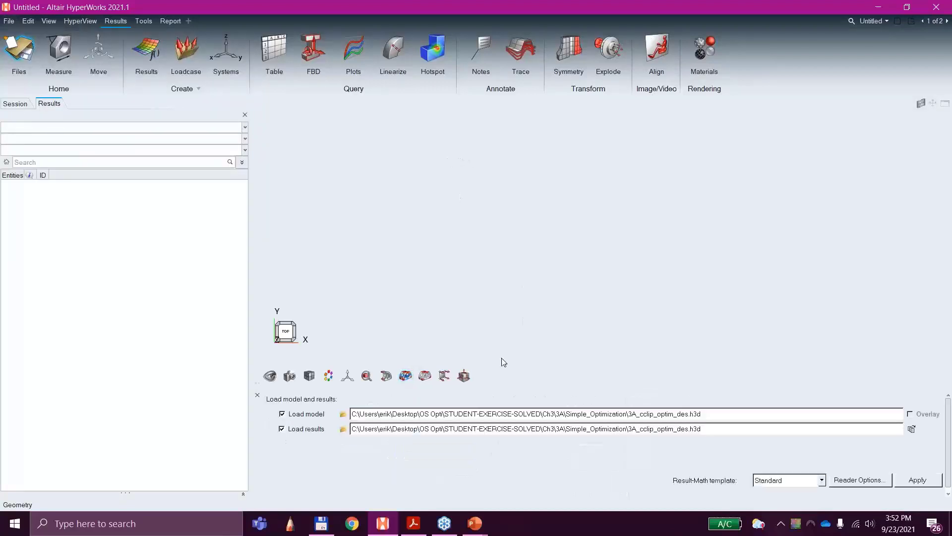
click(343, 414)
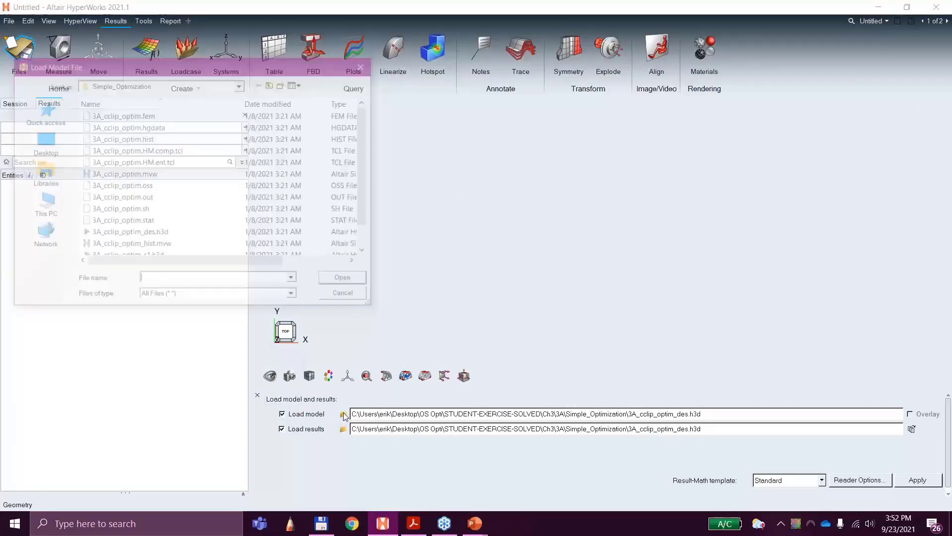
click(272, 83)
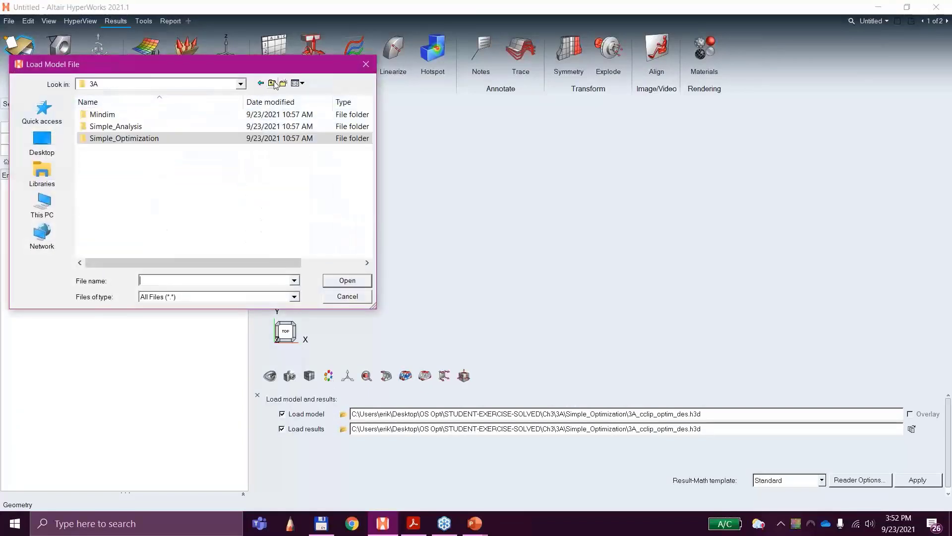
click(273, 83)
click(272, 83)
click(272, 83)
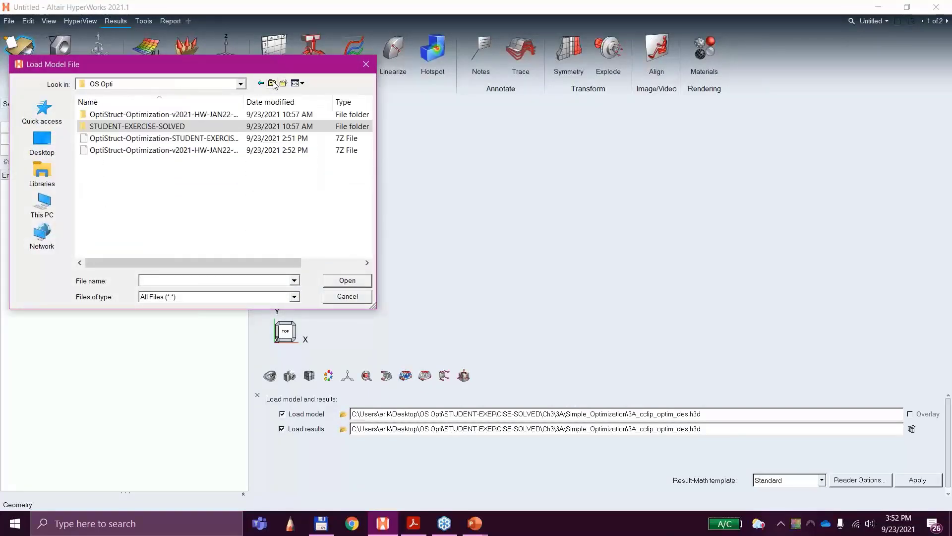
click(272, 83)
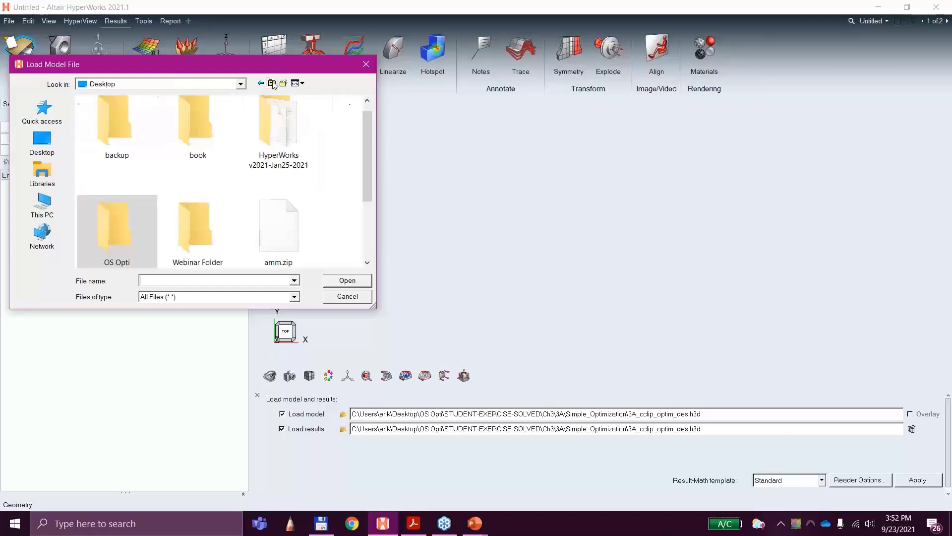
double_click(200, 236)
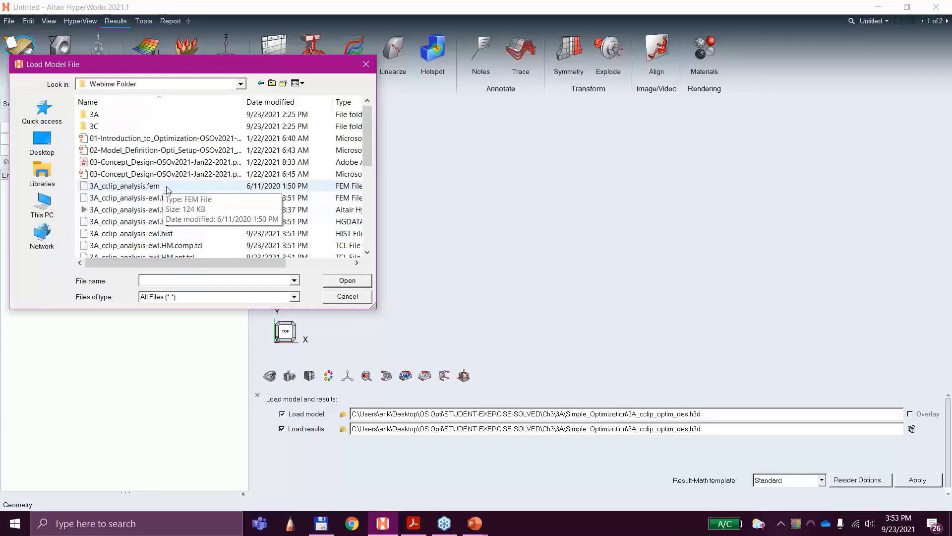
Step: Load 3A_cclip_analysis-ewl_des.h3d as both the model and the results file
scroll(200, 205, down, 2)
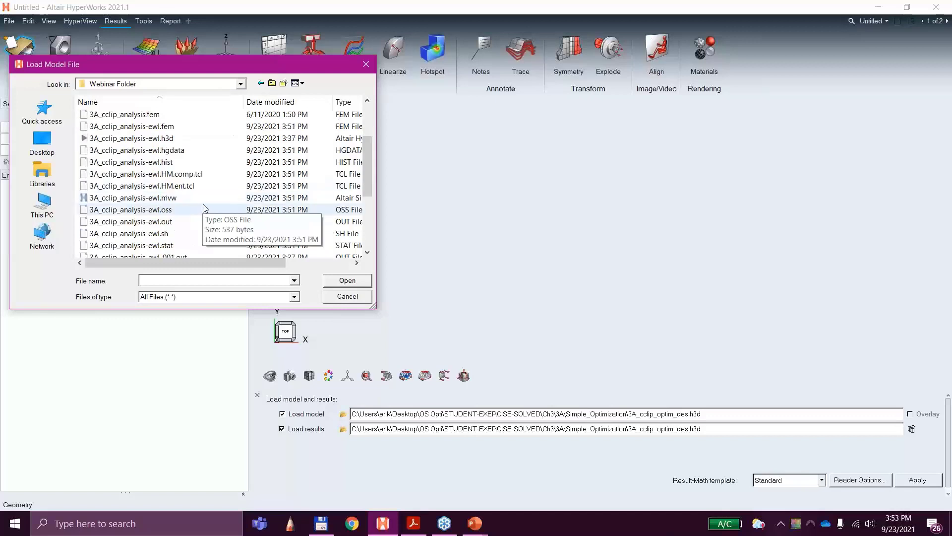
scroll(220, 229, down, 2)
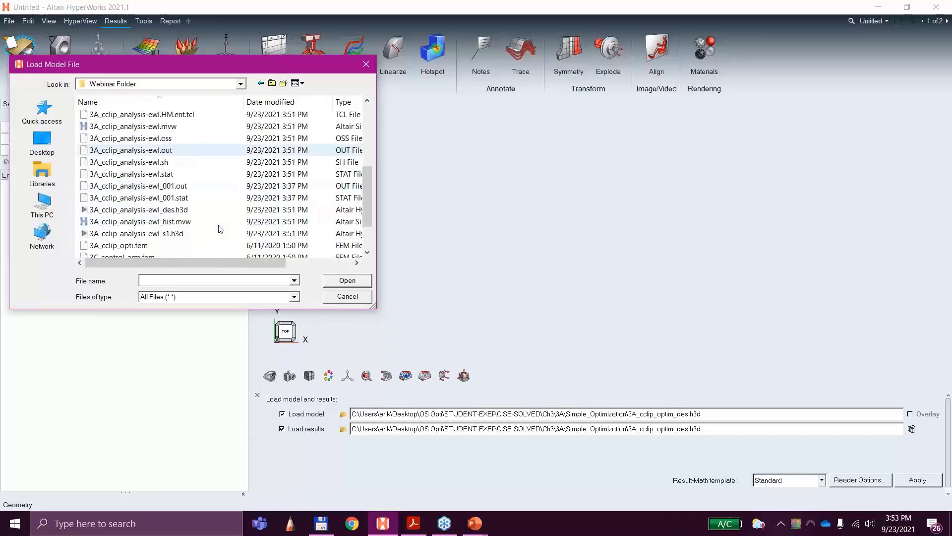
double_click(168, 210)
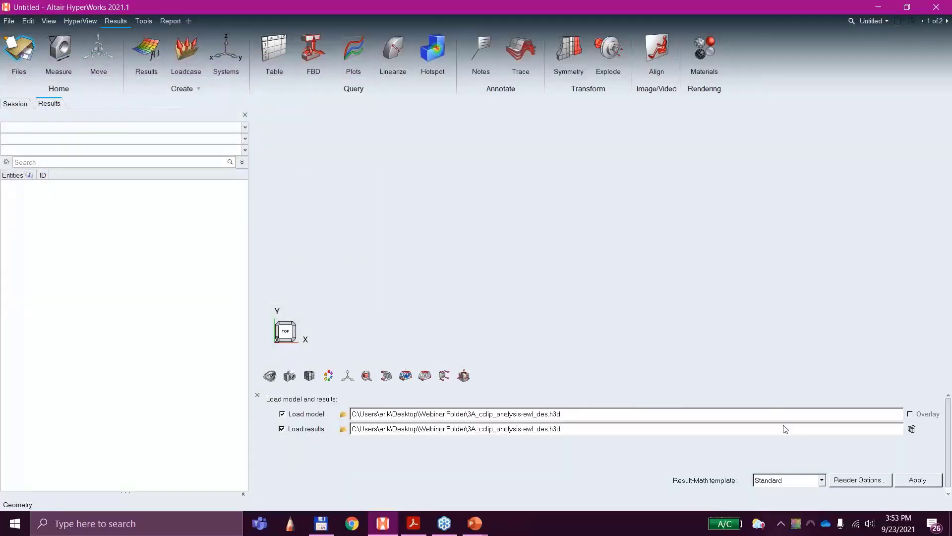
click(917, 480)
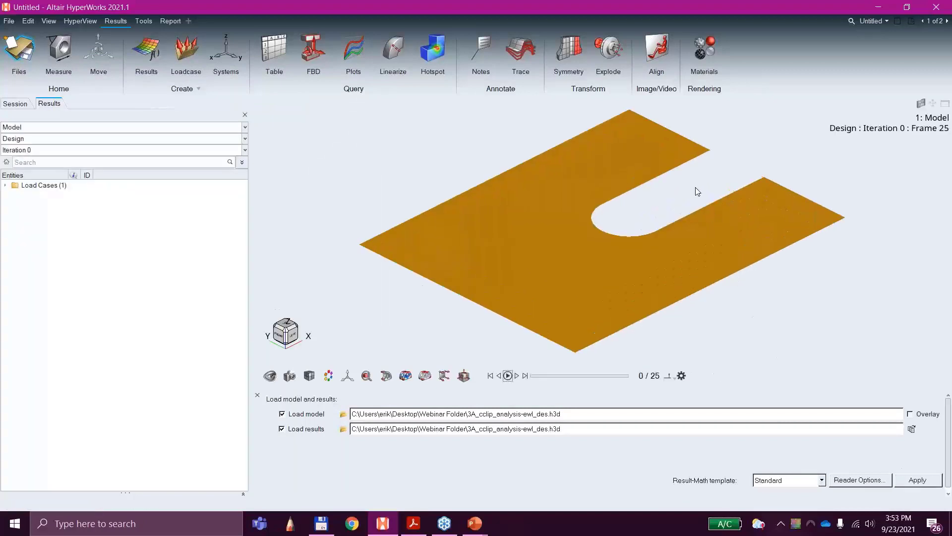
Step: Create a contour plot of Element Densities (Density) on the slotted plate
ctrl+drag(731, 242, 576, 264)
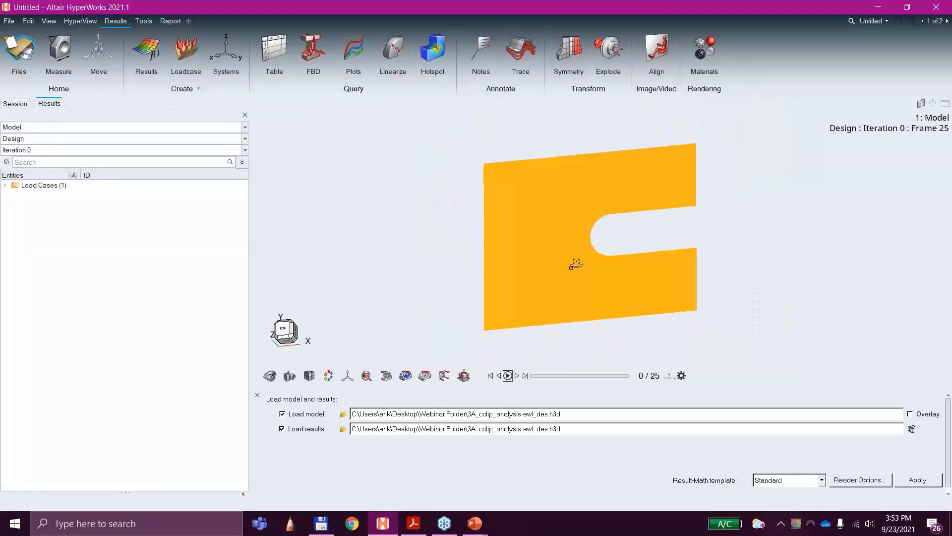
click(406, 377)
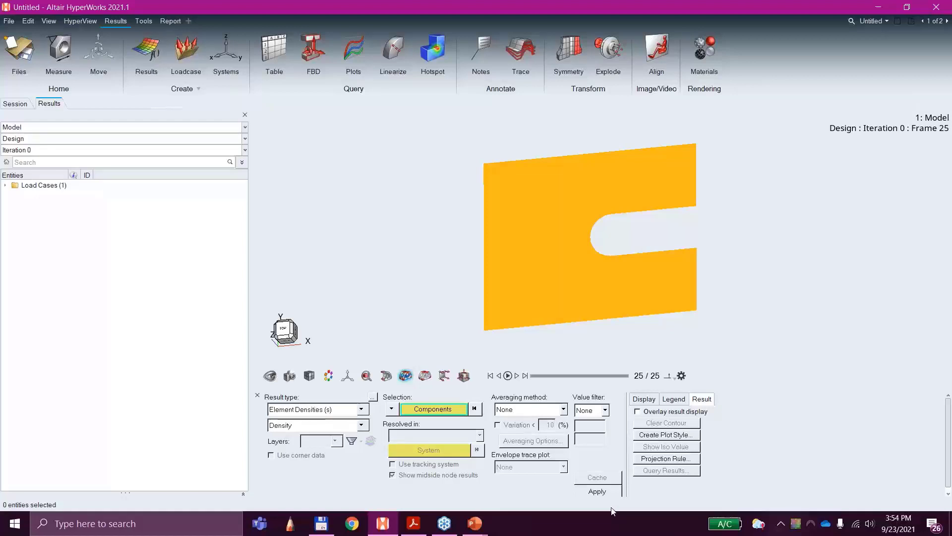
click(600, 493)
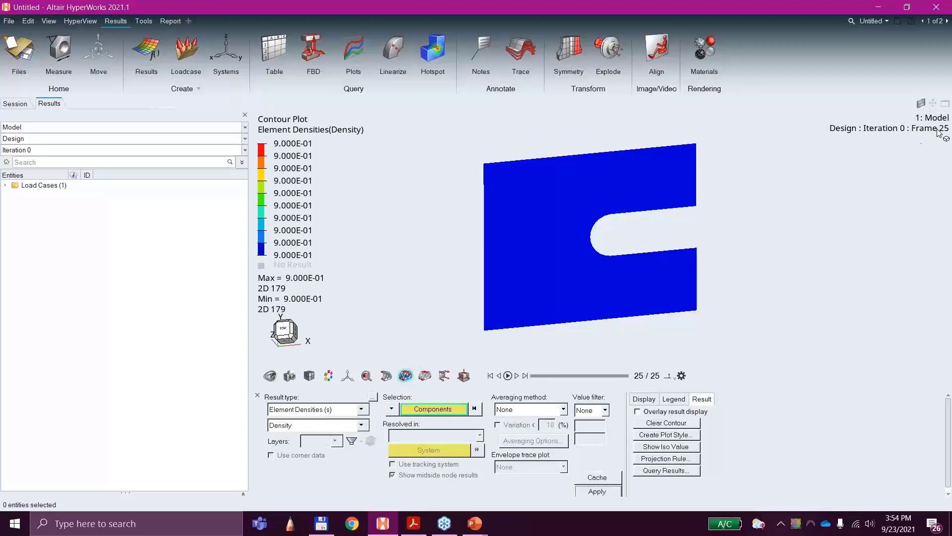
Step: Set the displayed design result to Iteration 27
click(244, 150)
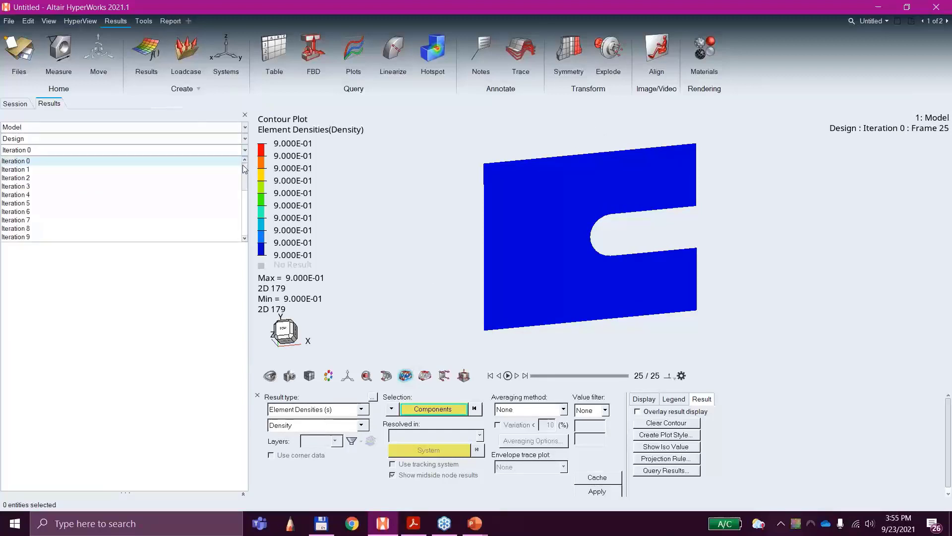
drag(245, 169, 247, 240)
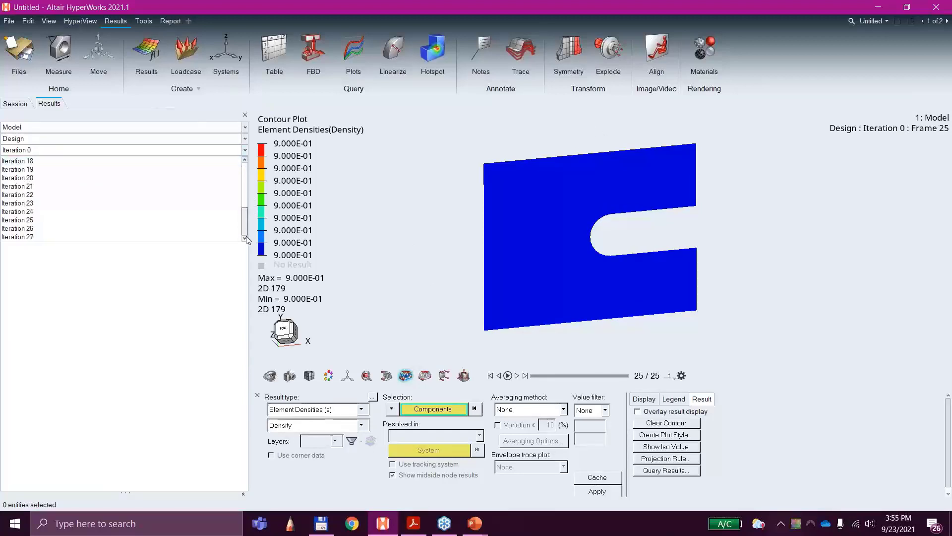
click(61, 238)
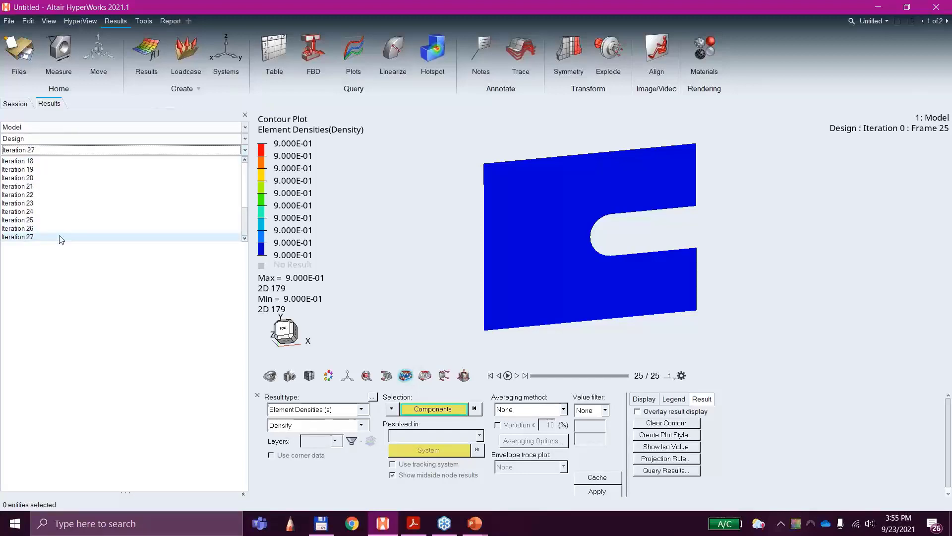
mouse_move(643, 253)
middle_down()
mouse_move(610, 233)
mouse_move(638, 265)
middle_up()
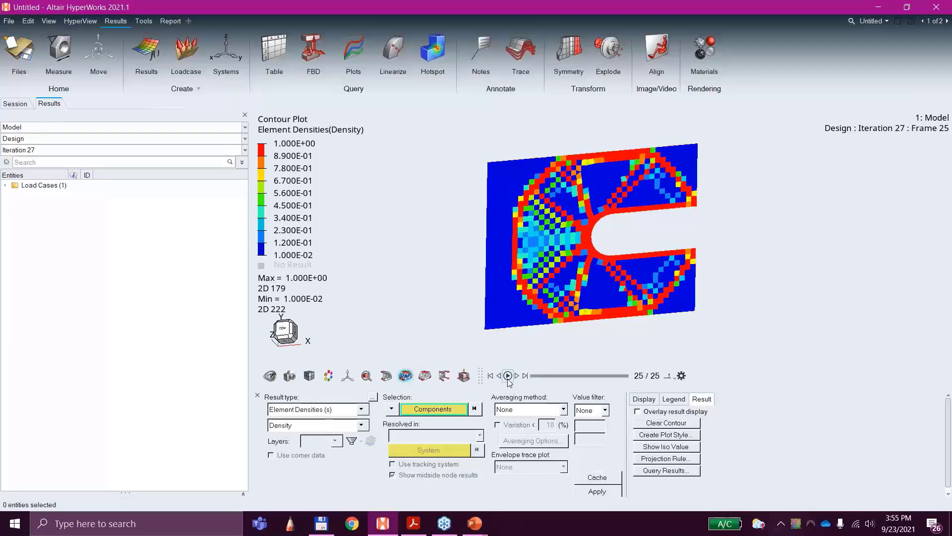
Step: Play the density contour as a transient animation across the design iterations, with the maximum frame rate set to 19 frames per second
click(673, 377)
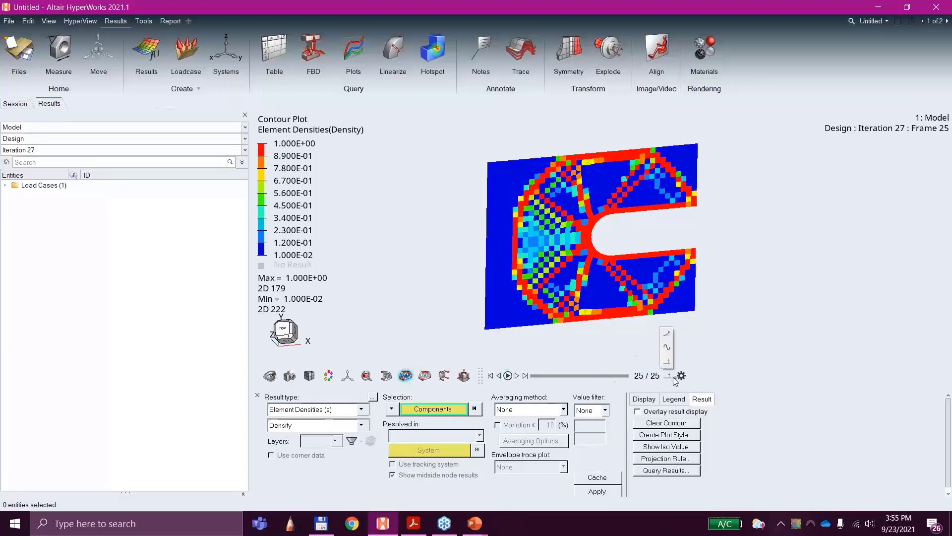
click(668, 336)
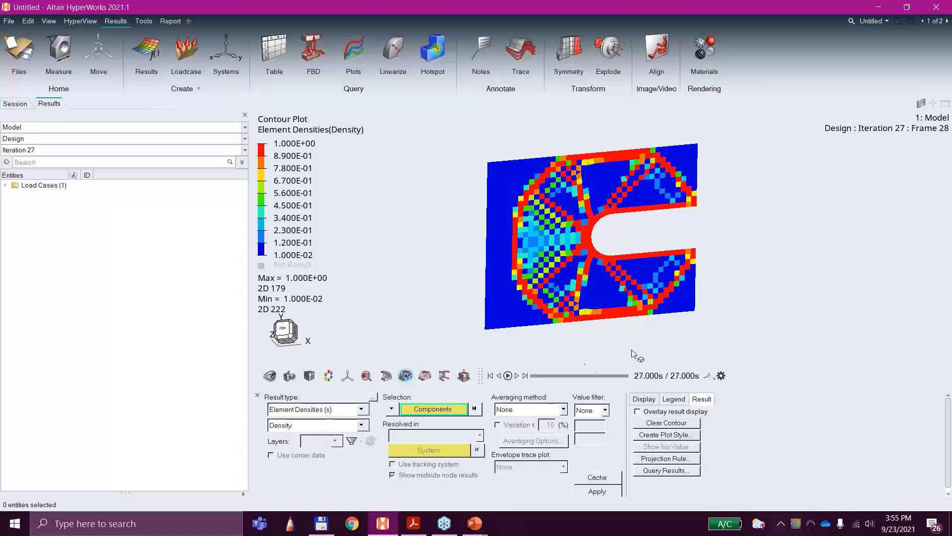
click(508, 376)
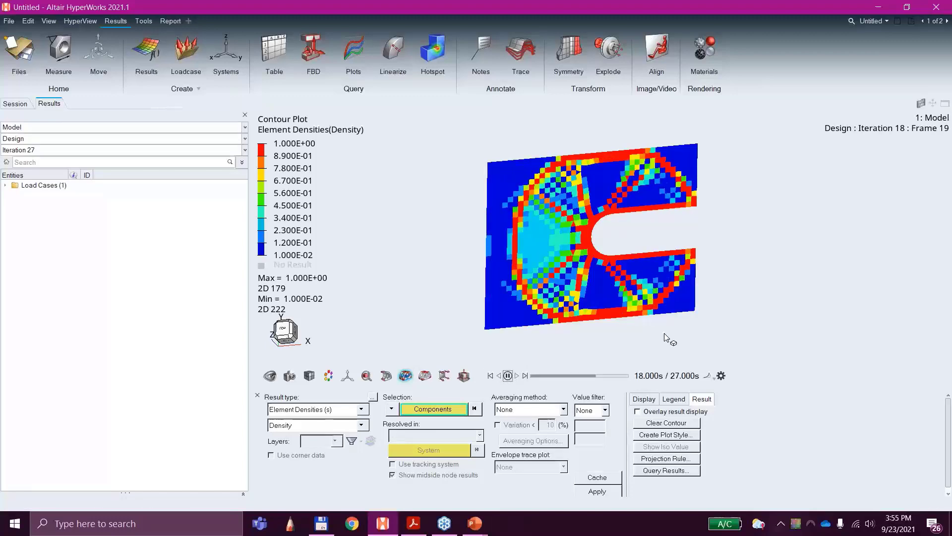
middle_drag(665, 334, 640, 344)
scroll(617, 264, up, 2)
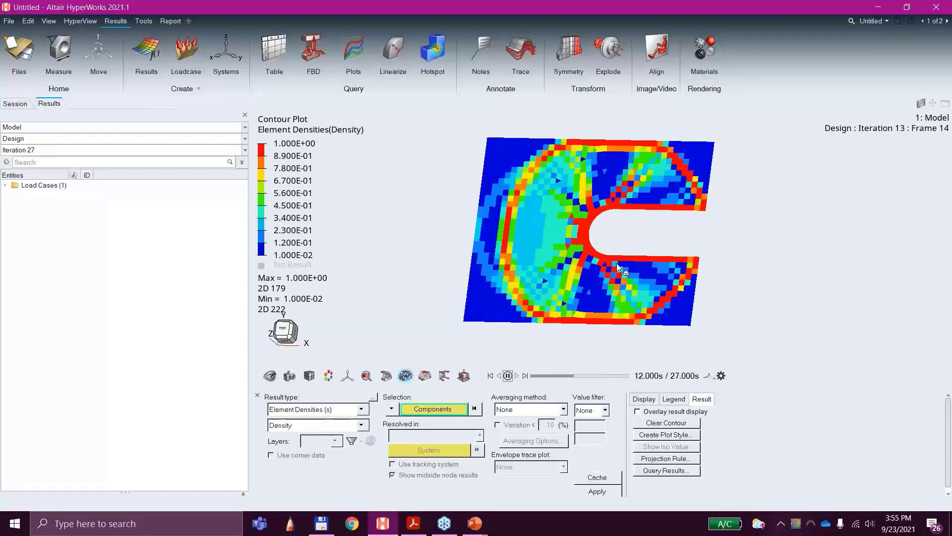
scroll(617, 264, up, 4)
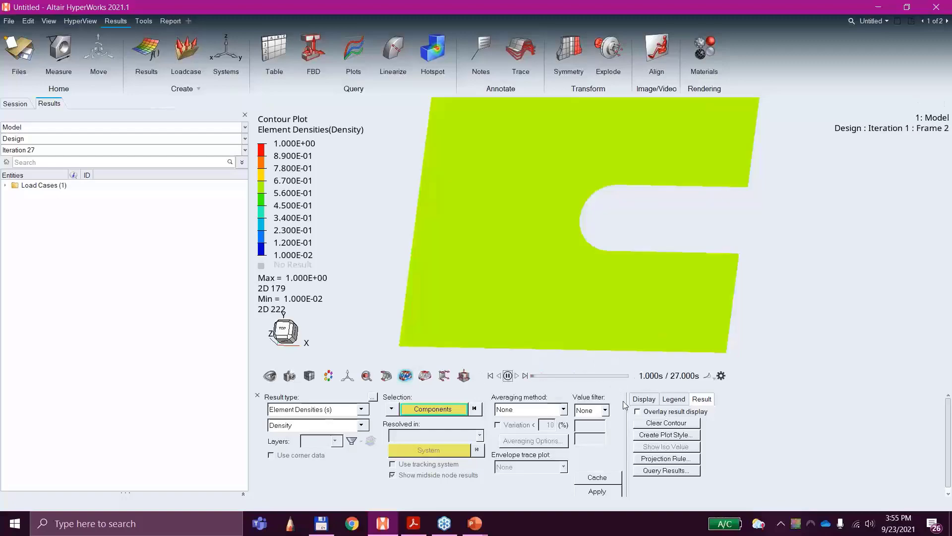
click(721, 376)
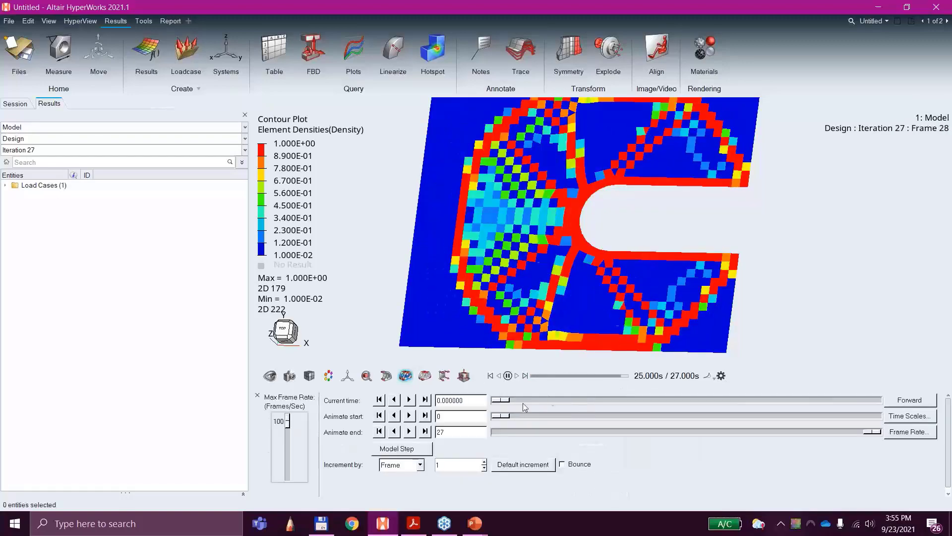
drag(288, 421, 292, 462)
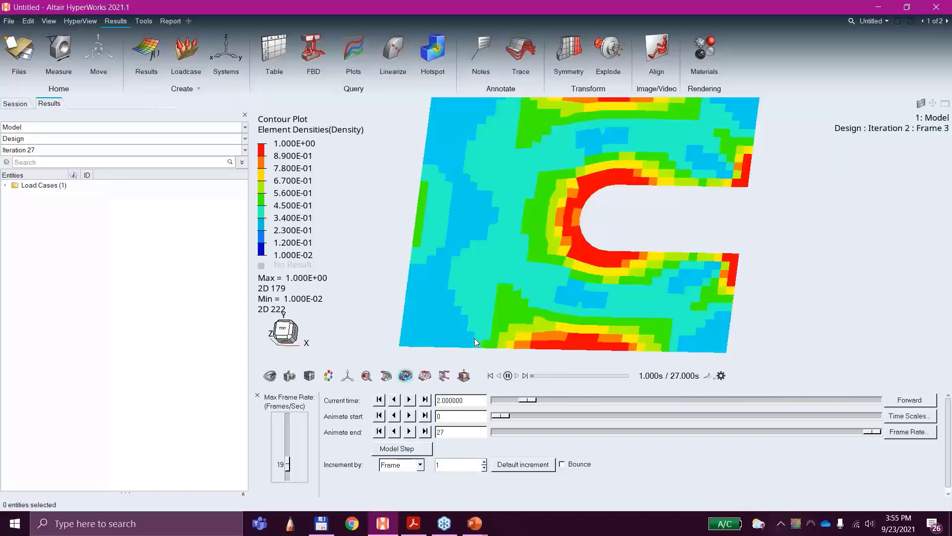
Step: Pause the animation, advance it to the final frame at 27 s, and examine the optimized density layout around the slot
click(508, 375)
click(591, 375)
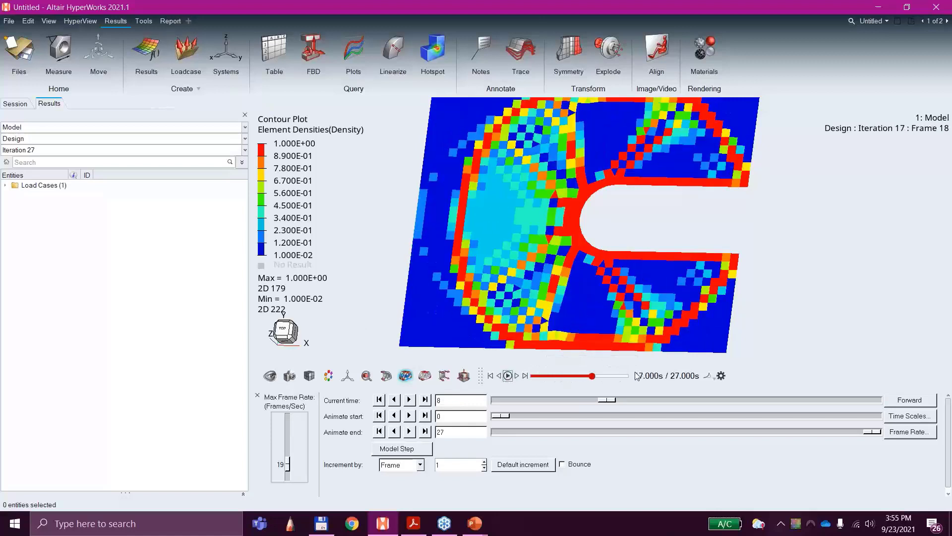
mouse_move(637, 376)
mouse_down()
mouse_move(599, 380)
mouse_move(630, 380)
mouse_up()
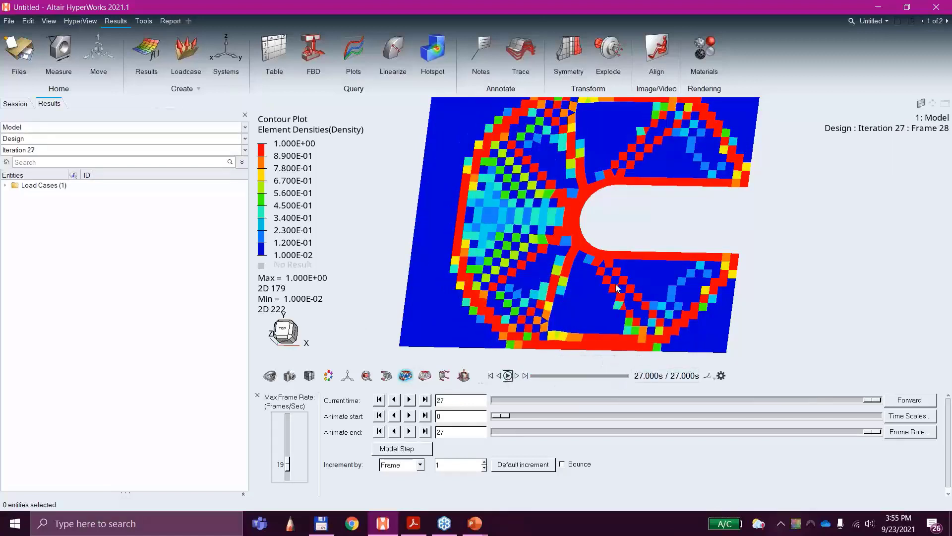
scroll(616, 288, down, 3)
middle_drag(405, 216, 451, 276)
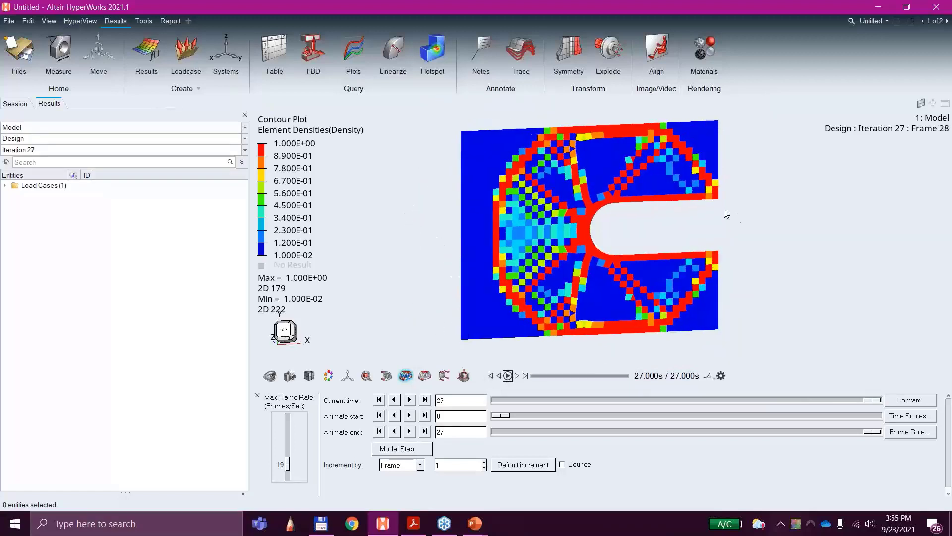
middle_drag(739, 218, 777, 238)
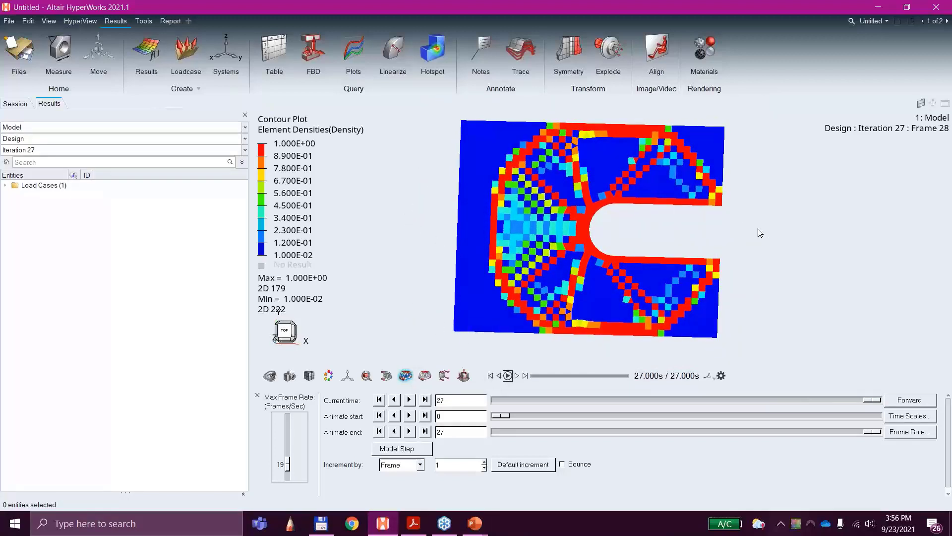
scroll(739, 227, up, 2)
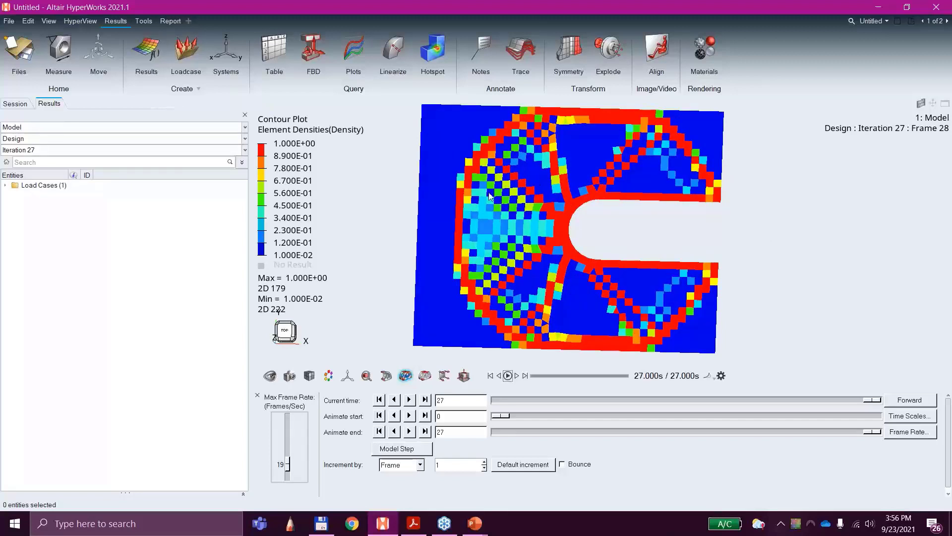
Step: Examine the checkerboard pattern of element densities between the plate's closed side and the rounded slot end at Iteration 27
scroll(509, 183, up, 1)
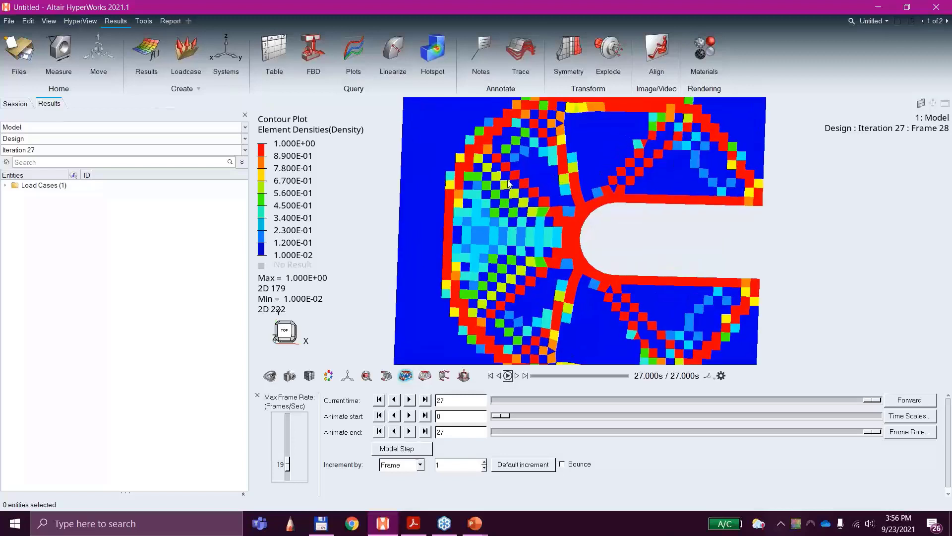
scroll(509, 183, up, 2)
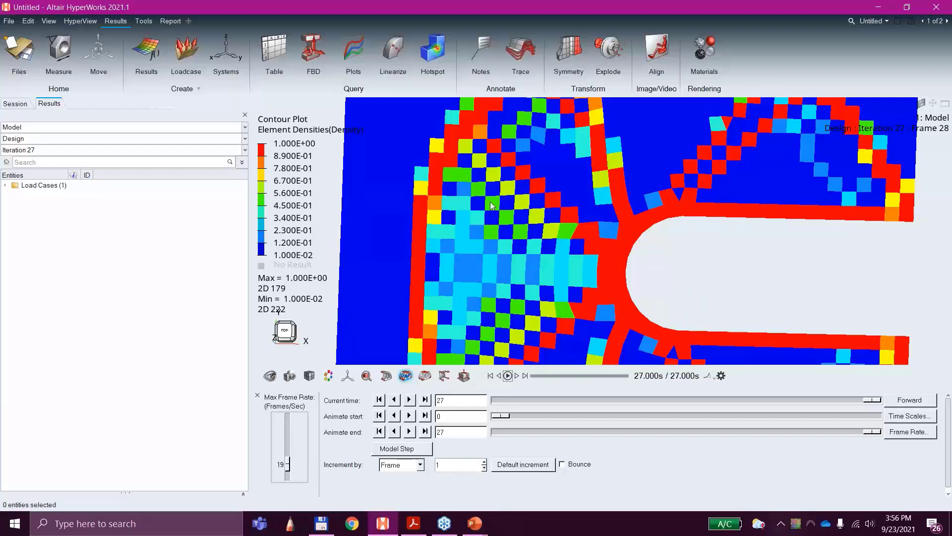
scroll(521, 234, down, 3)
scroll(520, 235, up, 2)
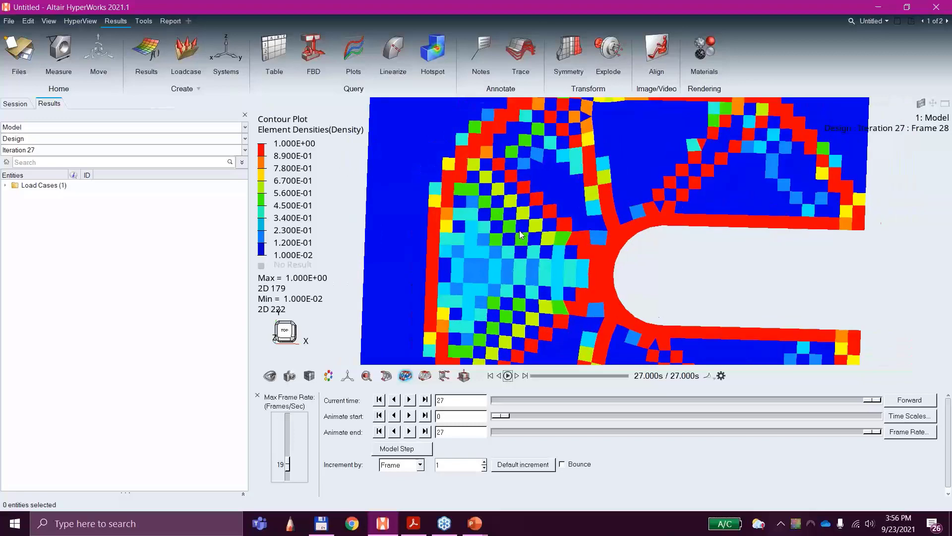
scroll(520, 235, up, 5)
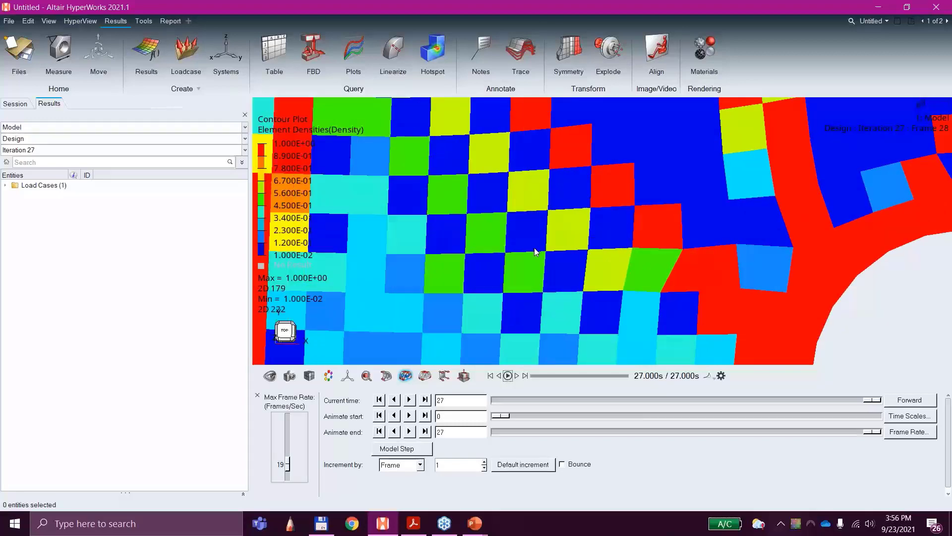
scroll(534, 248, up, 2)
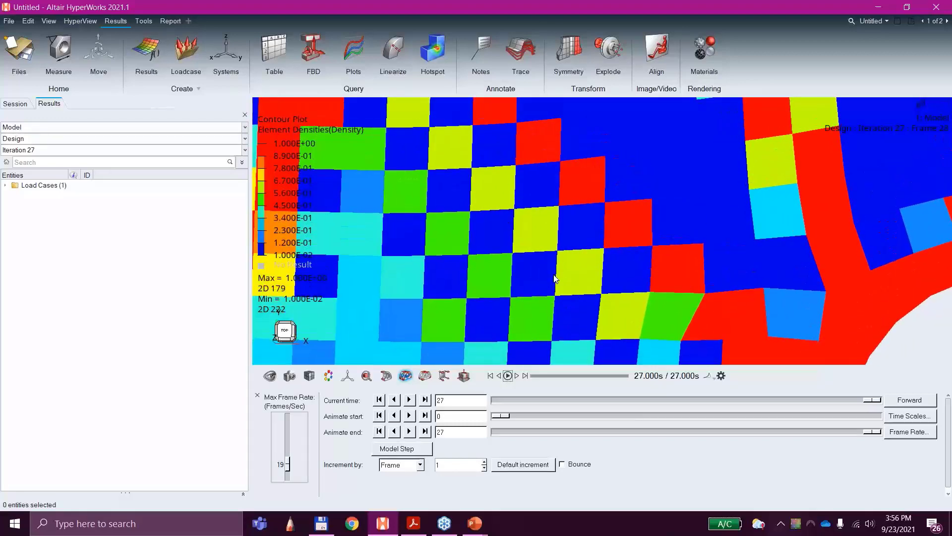
scroll(551, 276, down, 5)
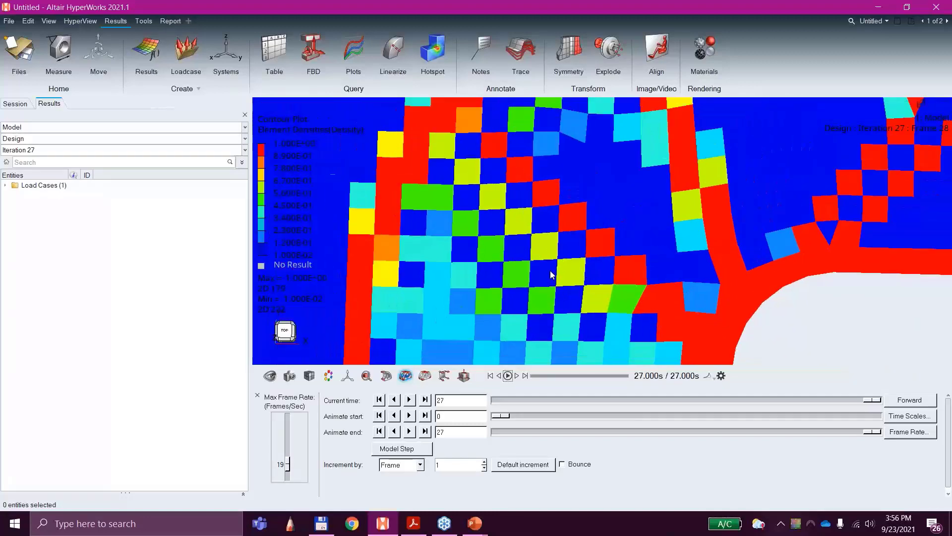
scroll(550, 269, down, 4)
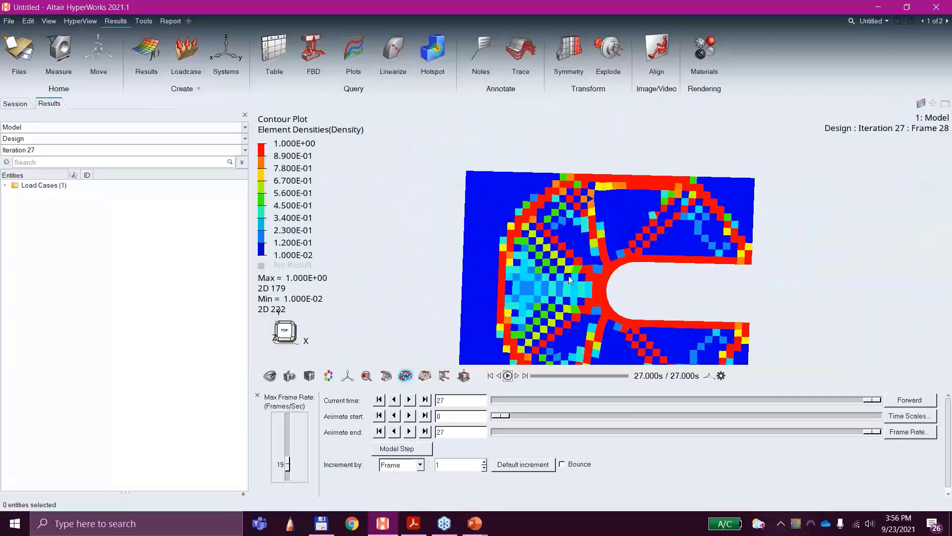
scroll(569, 245, down, 1)
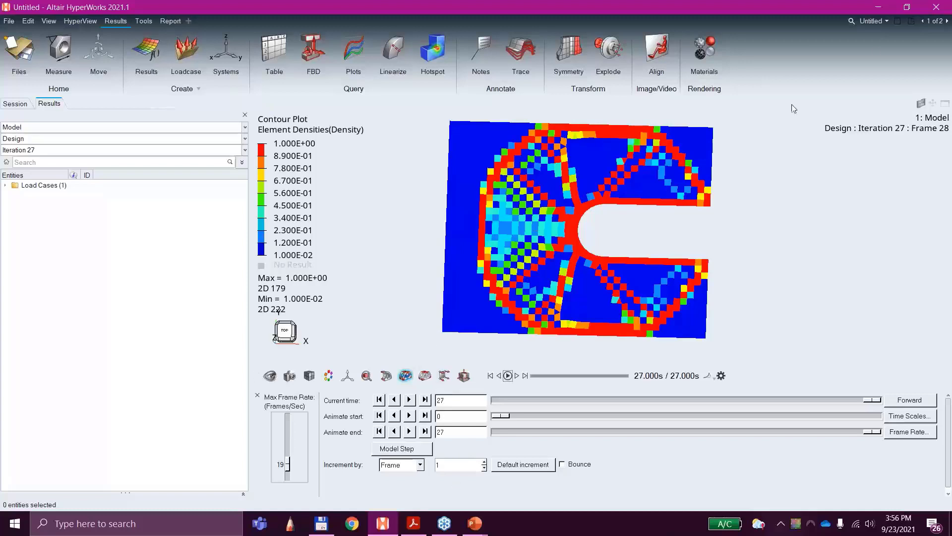
Step: Return to the OptiStruct model page and review the Mindim parameter of the topology design variable designvar1
click(948, 21)
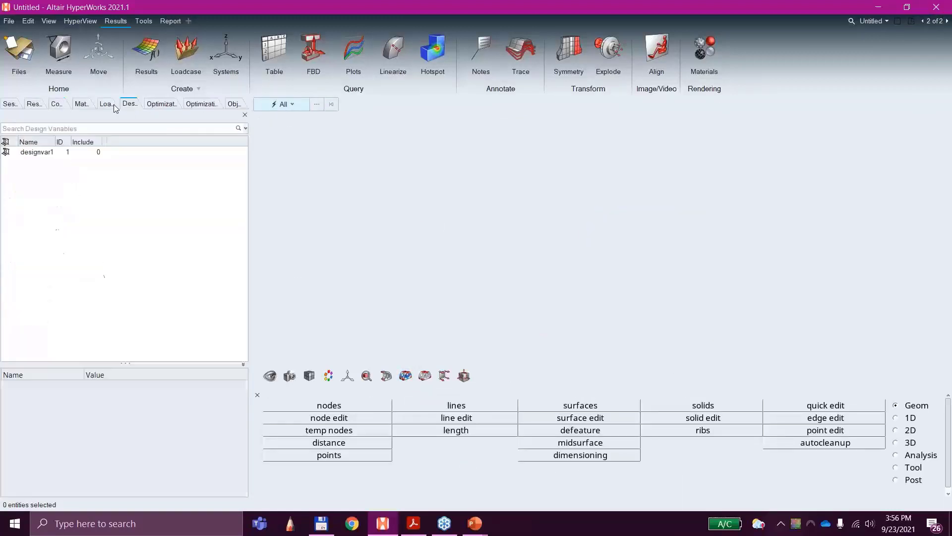
click(38, 153)
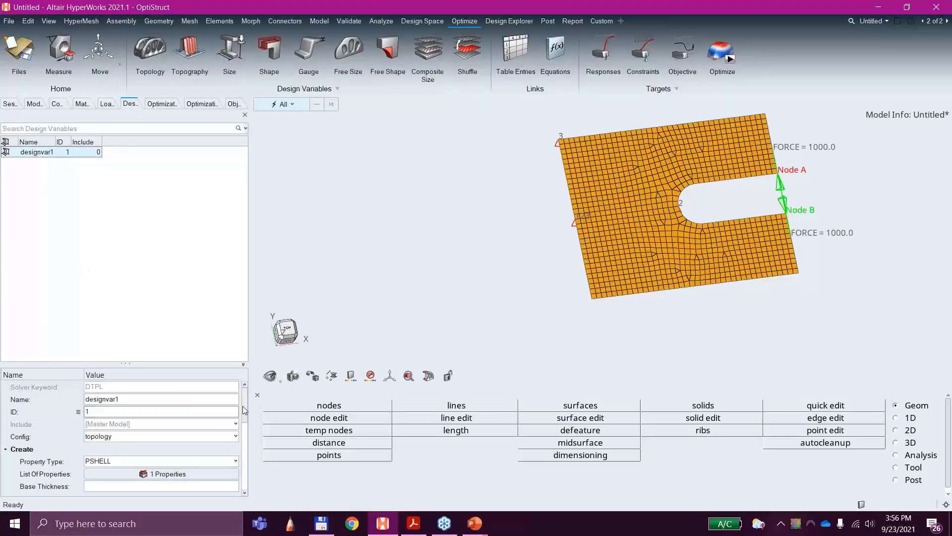
drag(245, 411, 243, 427)
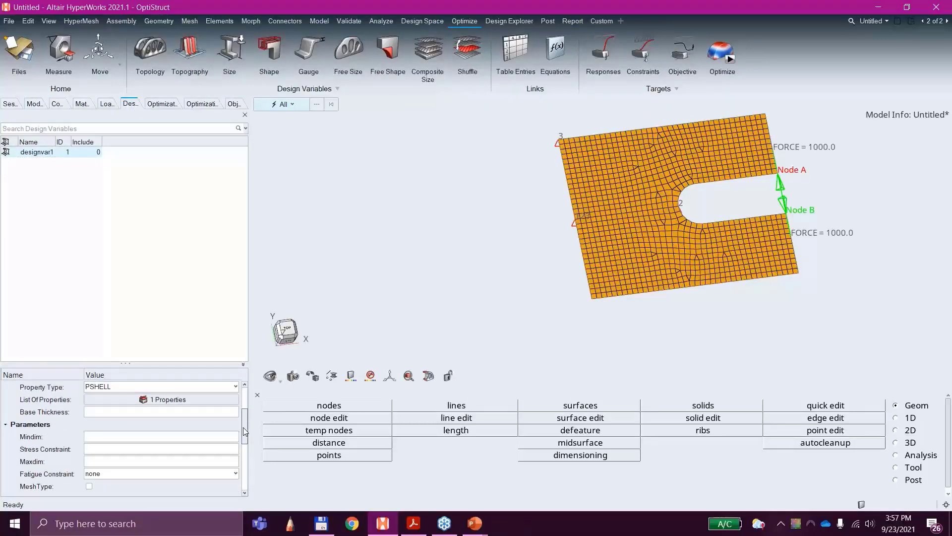
mouse_move(29, 435)
Step: Go back to the density results page and inspect the checkerboarded diagonal members near the slot's upper edge
click(947, 21)
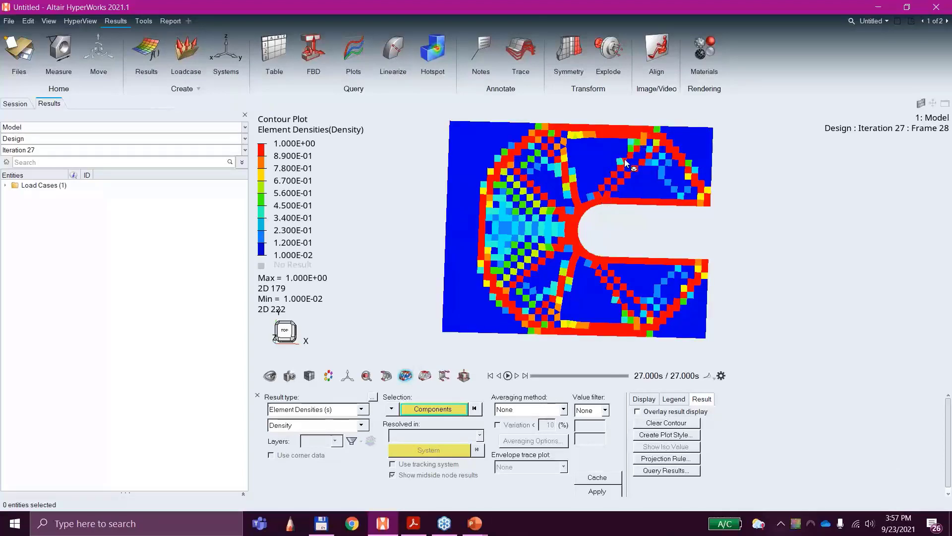
scroll(602, 187, up, 5)
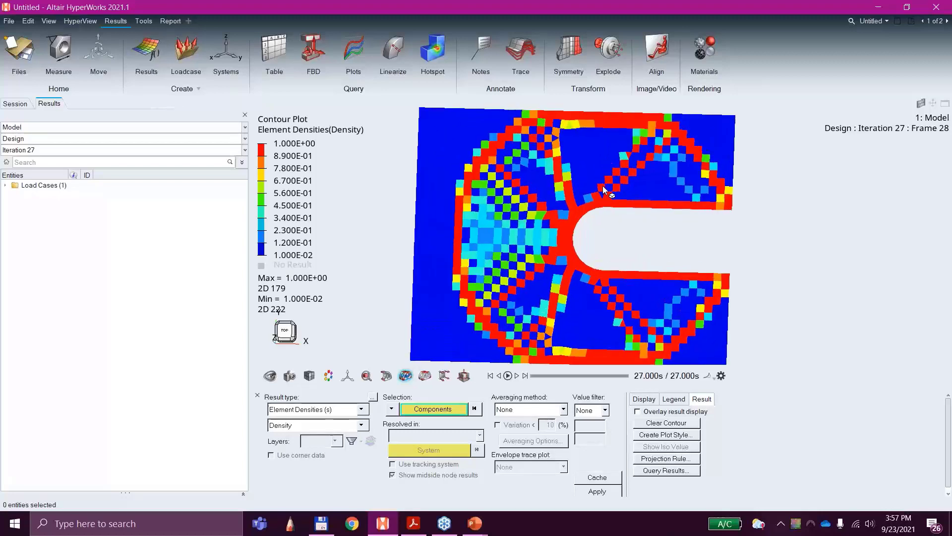
scroll(599, 195, up, 3)
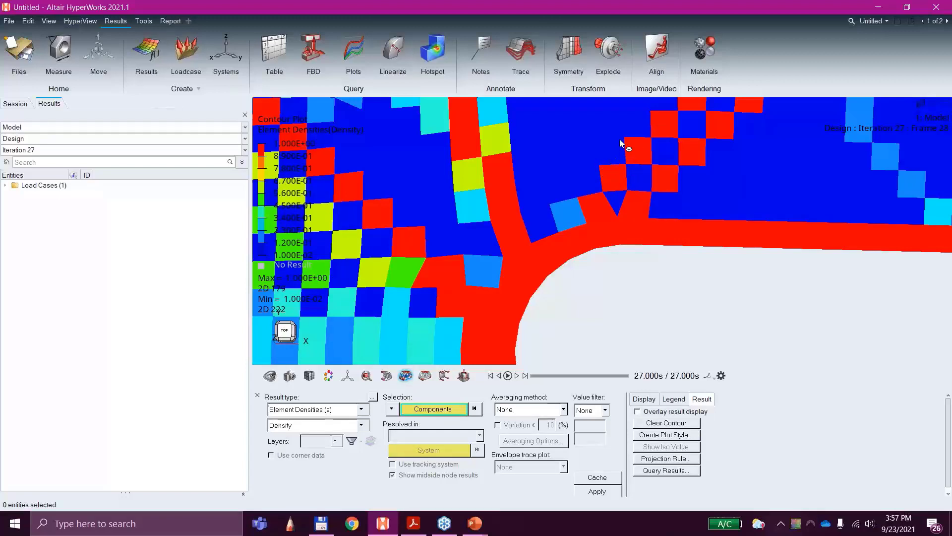
scroll(626, 114, down, 4)
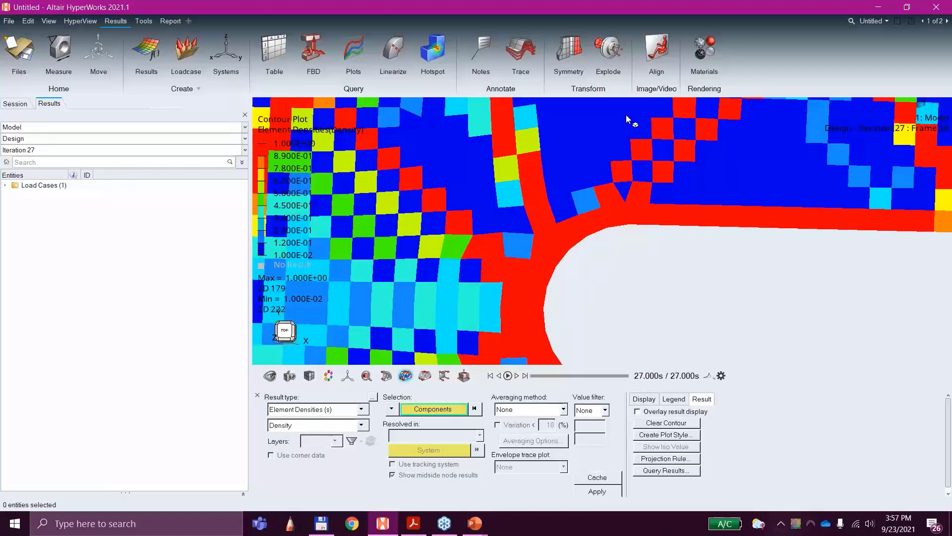
Step: On the model page, set the minimum member size (Mindim) of design variable designvar1 to 7
click(947, 21)
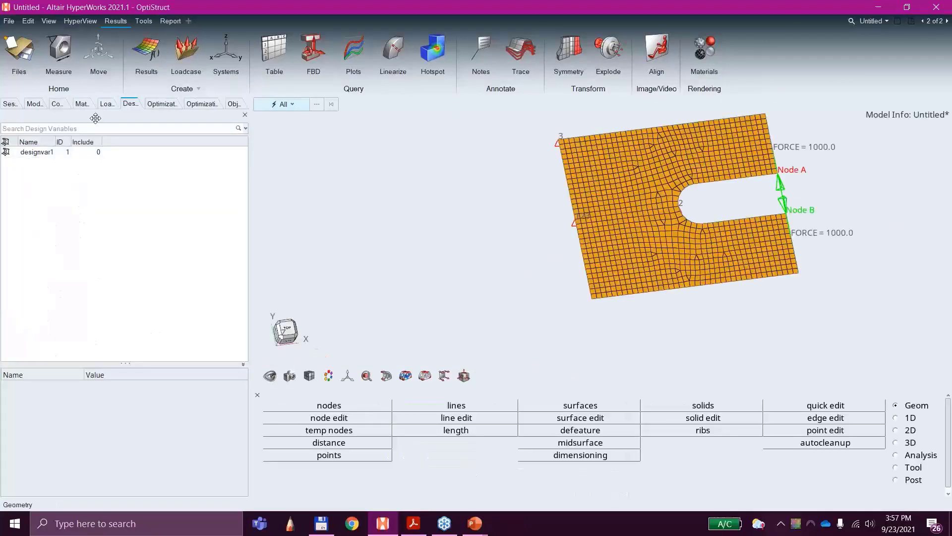
click(44, 153)
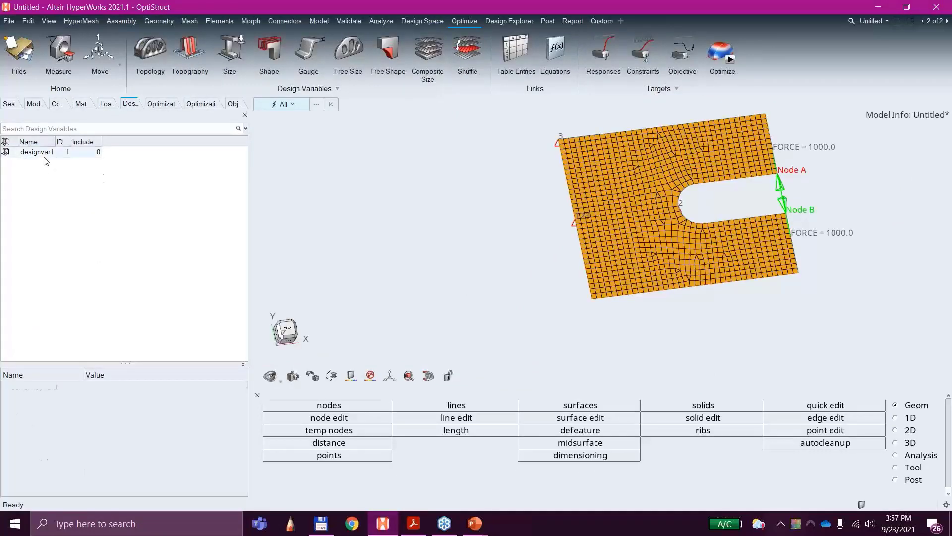
scroll(115, 431, down, 3)
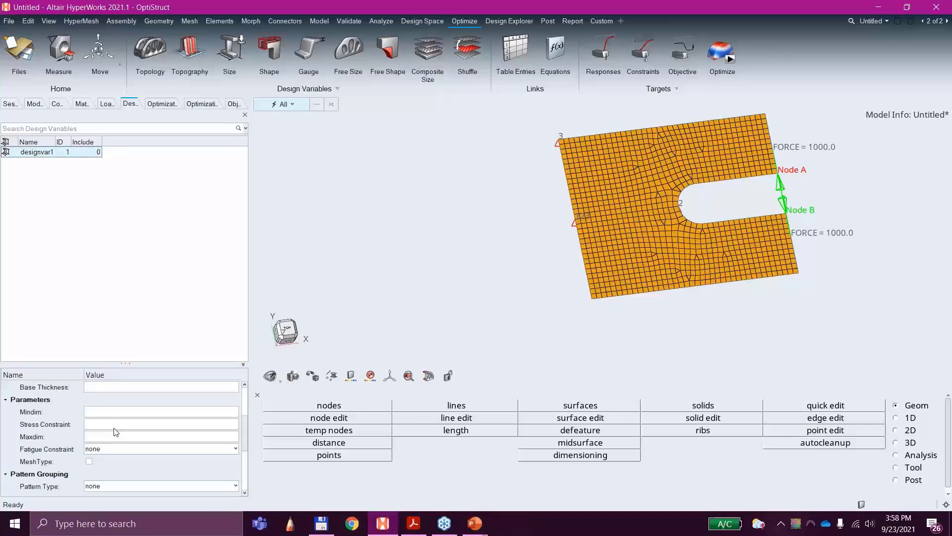
click(105, 413)
key(Delete)
text(7)
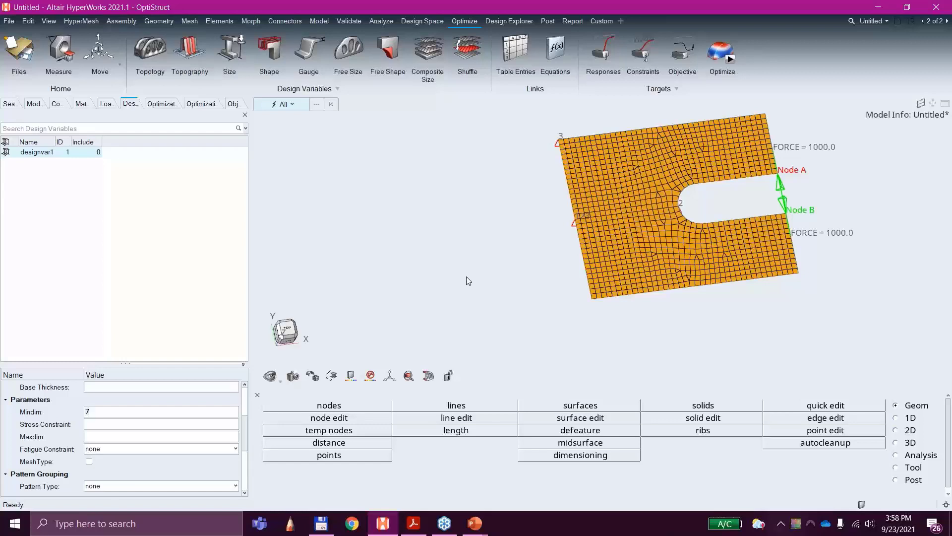
click(86, 437)
Step: Run the OptiStruct optimization with the input file renamed to 3A_cclip_analysis-ewl-mindim.fem
click(732, 63)
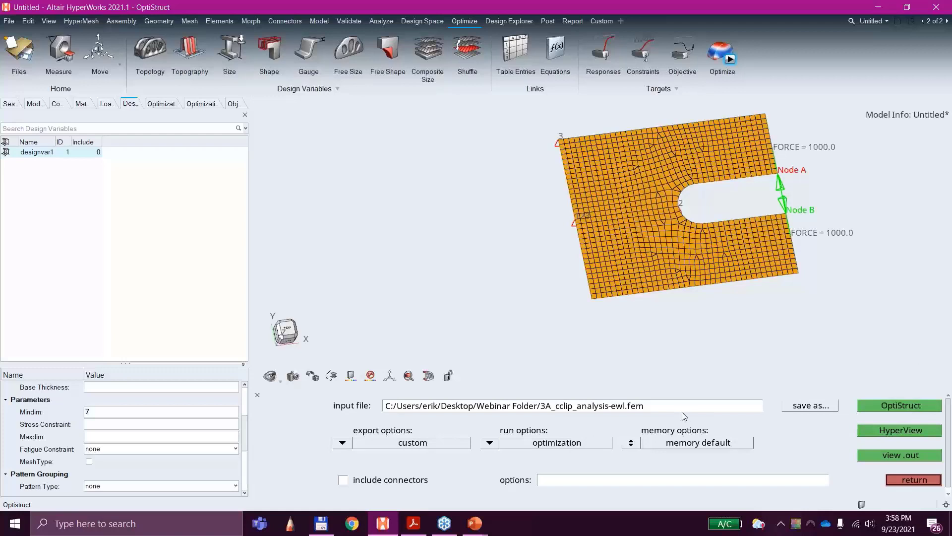
click(625, 410)
click(627, 410)
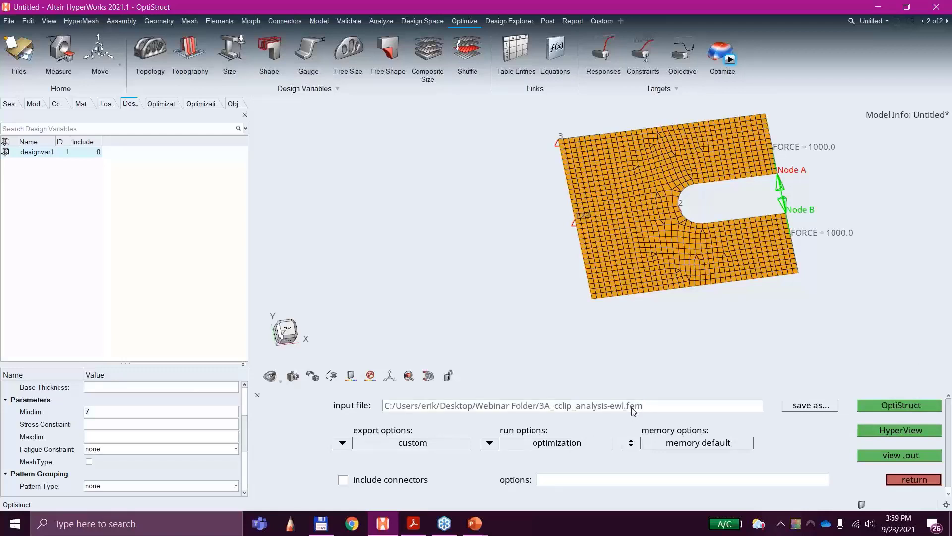
text(-mindim)
click(894, 405)
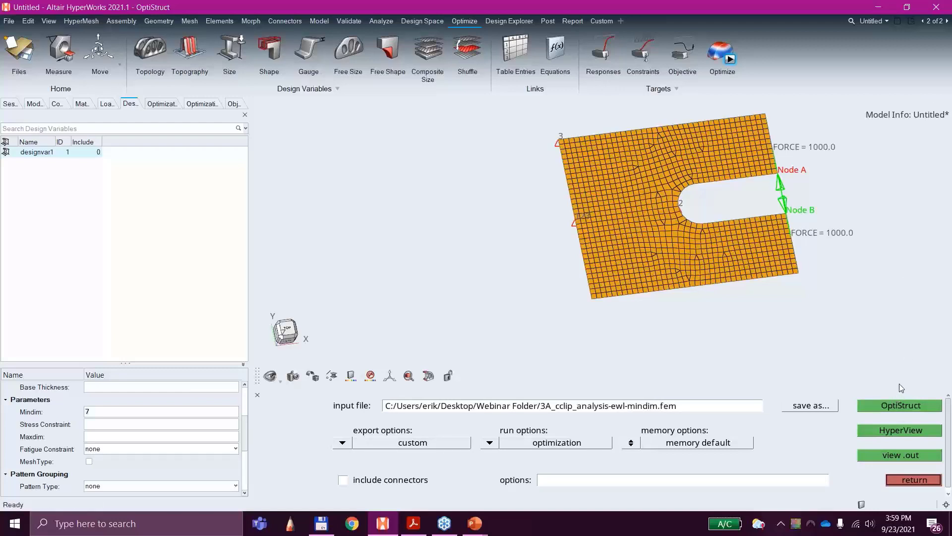
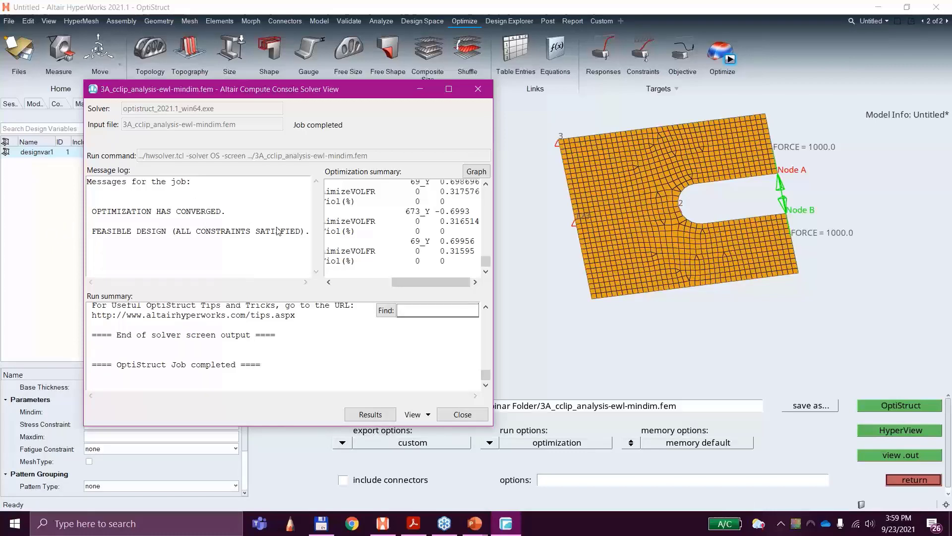
Step: Close the finished solver run, return to the density results page and split it into two side-by-side windows
click(462, 414)
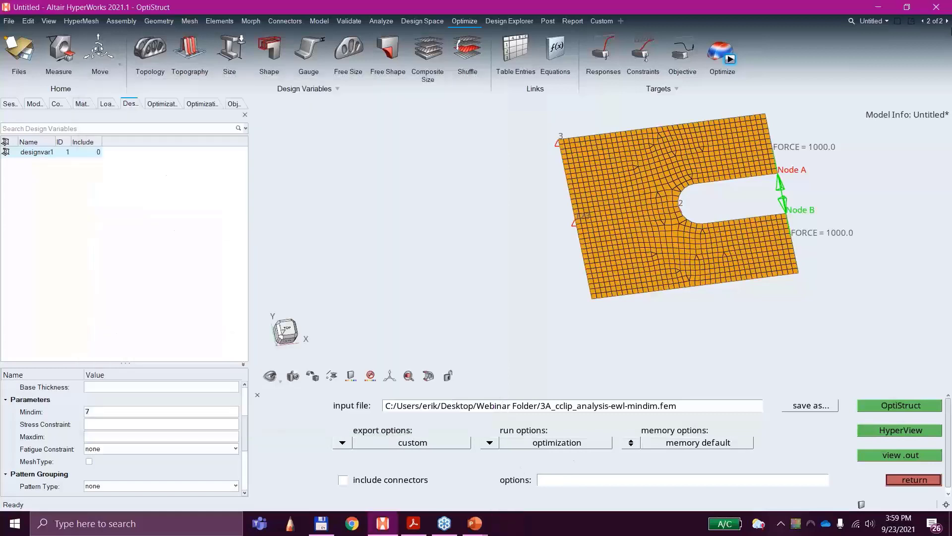
click(947, 22)
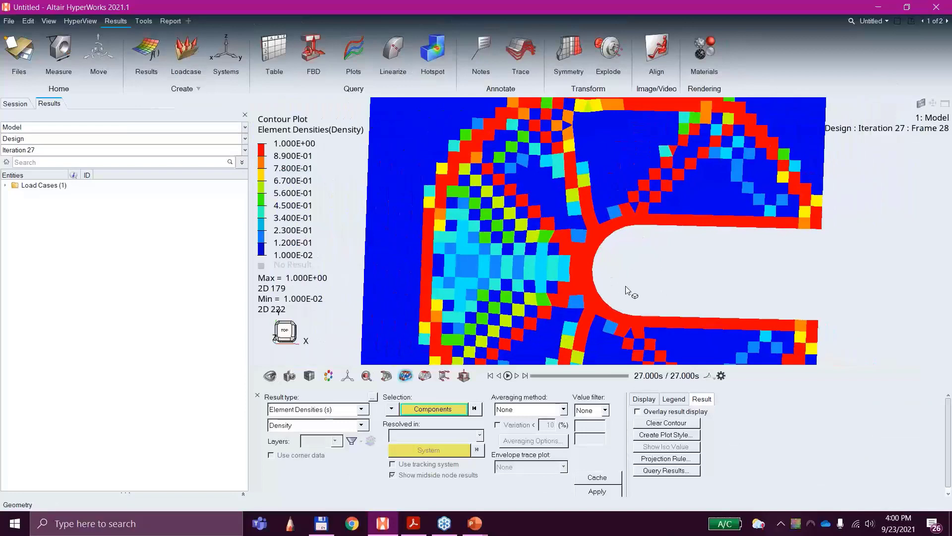
scroll(661, 242, down, 5)
middle_drag(645, 241, 585, 248)
click(898, 21)
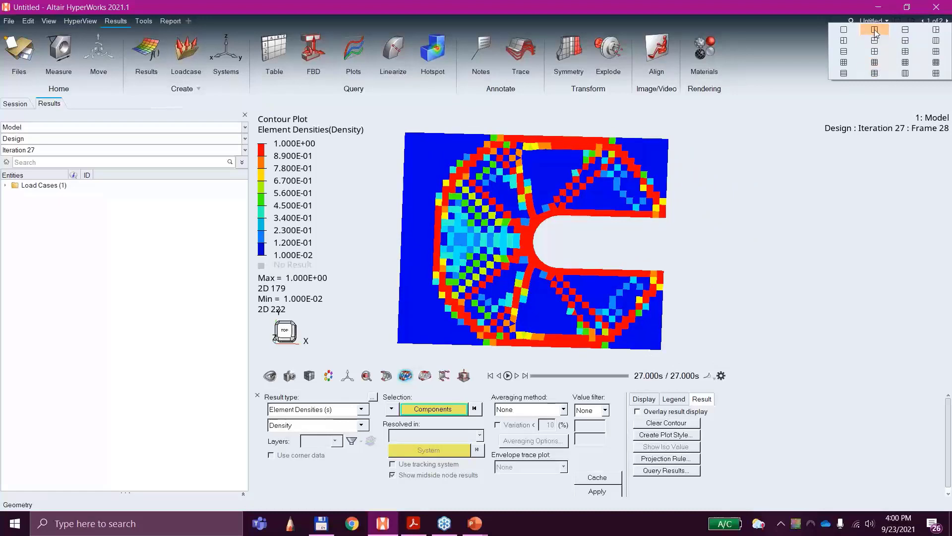
click(875, 33)
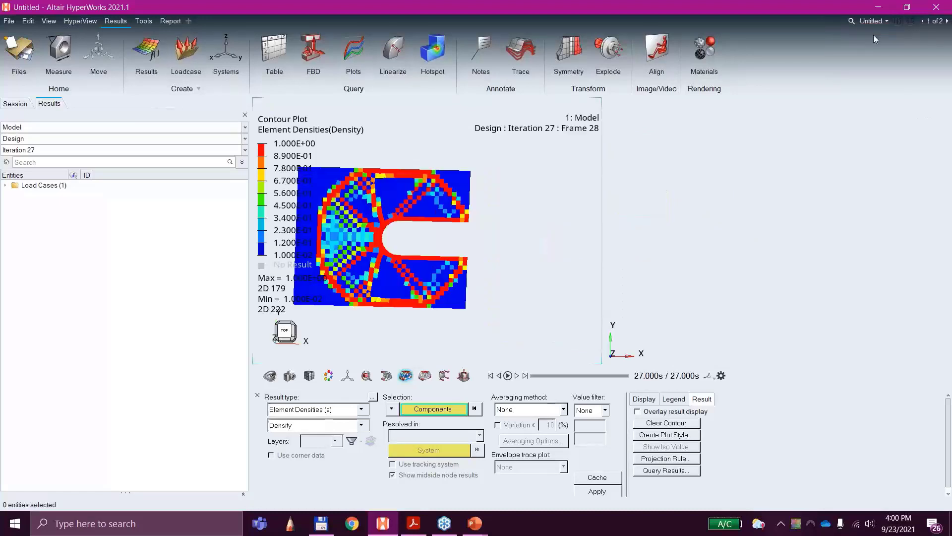
Step: Load 3A_cclip_analysis-ewl-mindim_des.h3d as both model and results in the empty second window
click(728, 232)
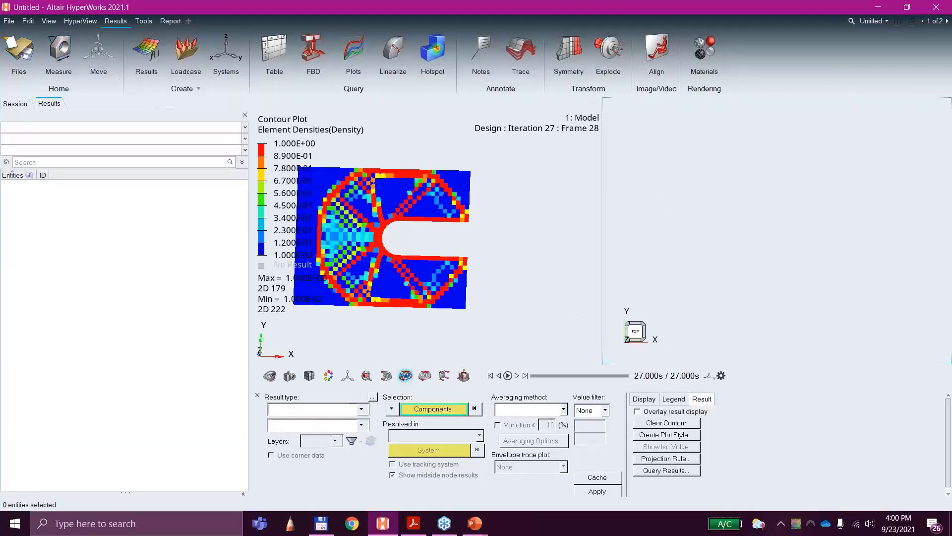
click(9, 21)
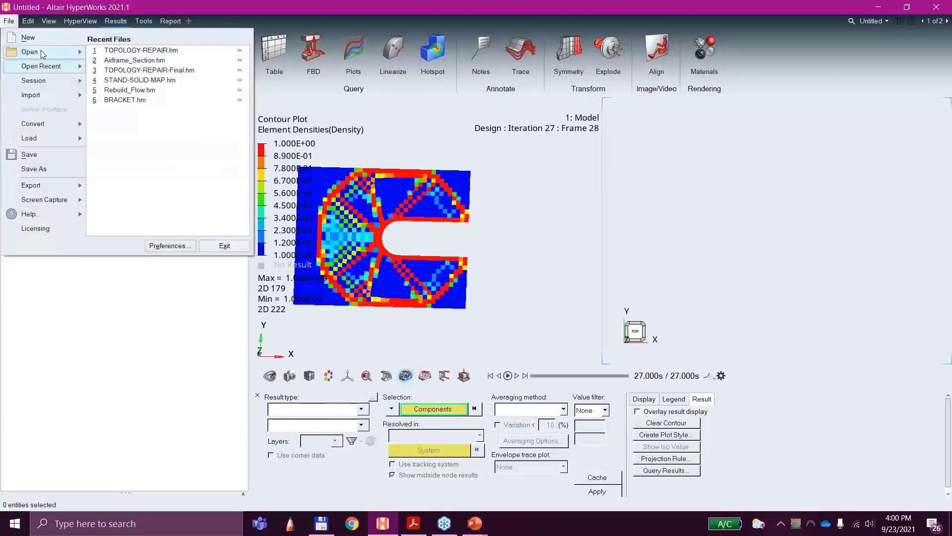
mouse_move(43, 55)
click(106, 58)
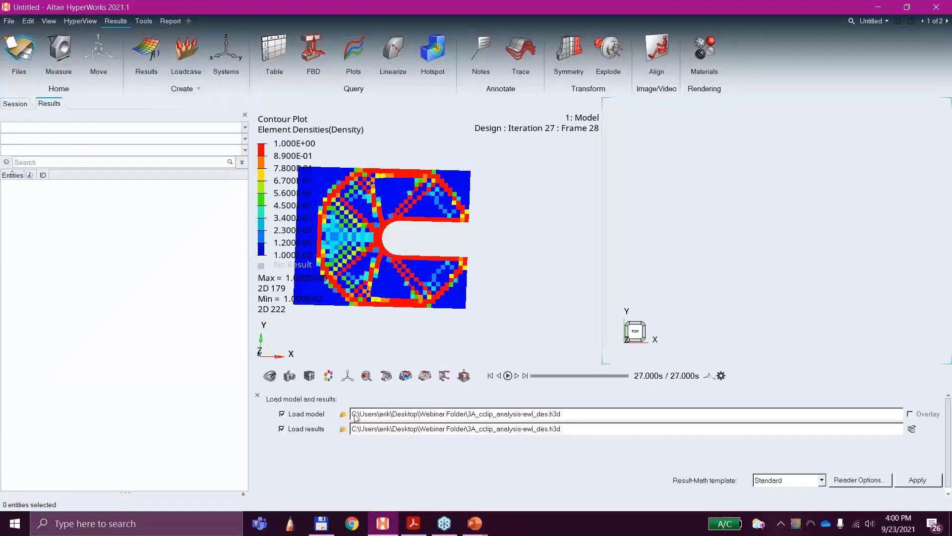
click(342, 414)
scroll(181, 211, down, 3)
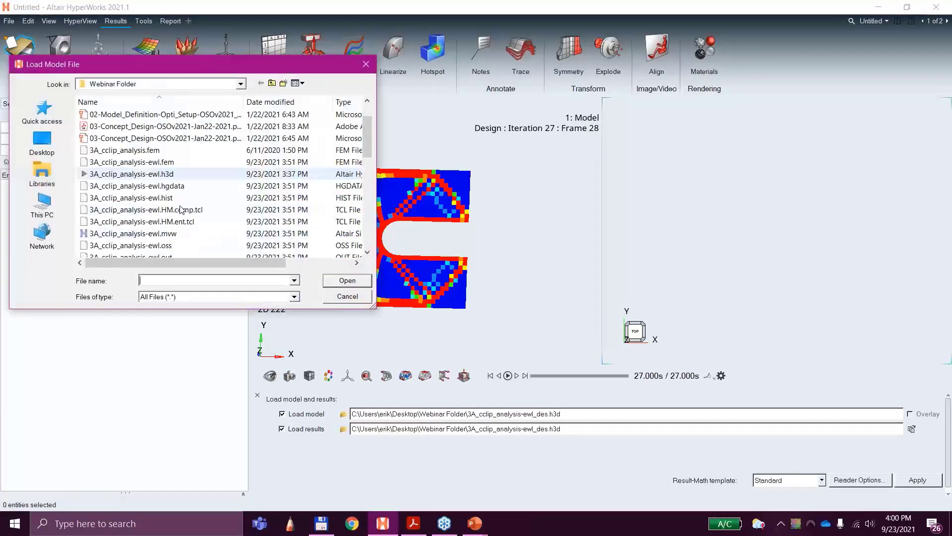
scroll(201, 233, down, 3)
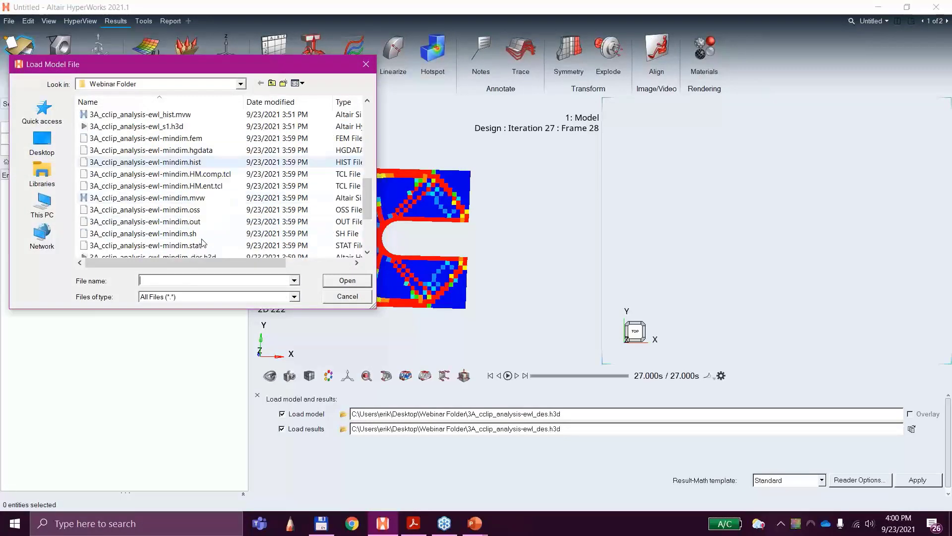
scroll(201, 232, down, 1)
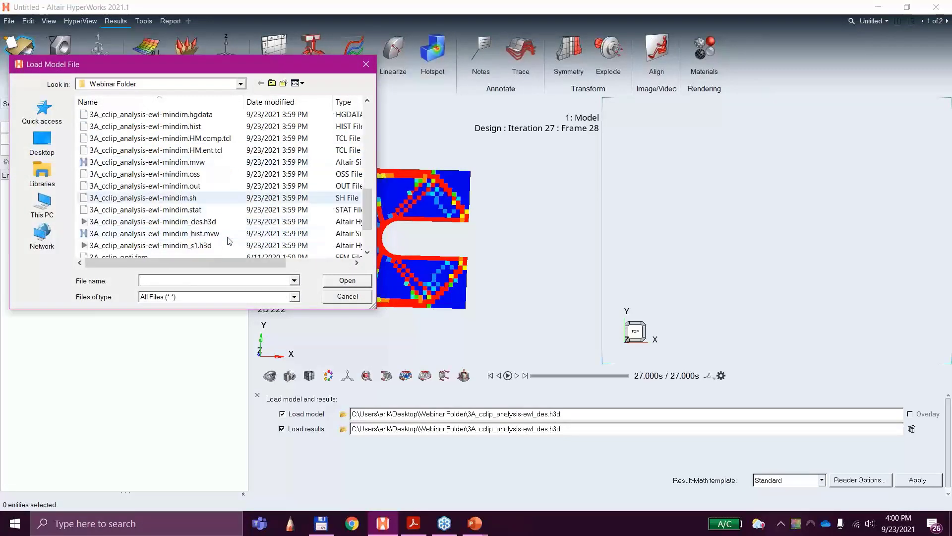
double_click(187, 226)
click(916, 480)
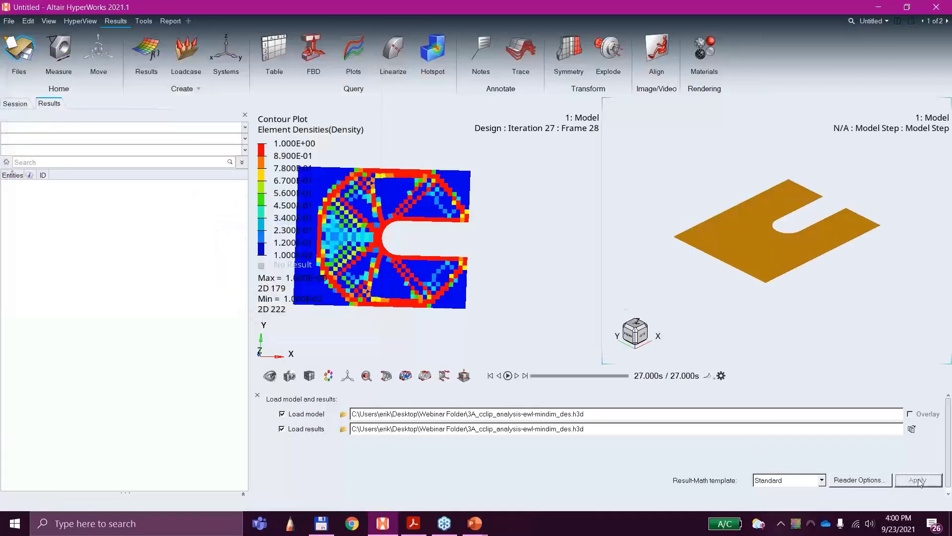
Step: Orient the newly loaded plate to a near-top view and set its design results to Iteration 48
ctrl+drag(874, 255, 842, 291)
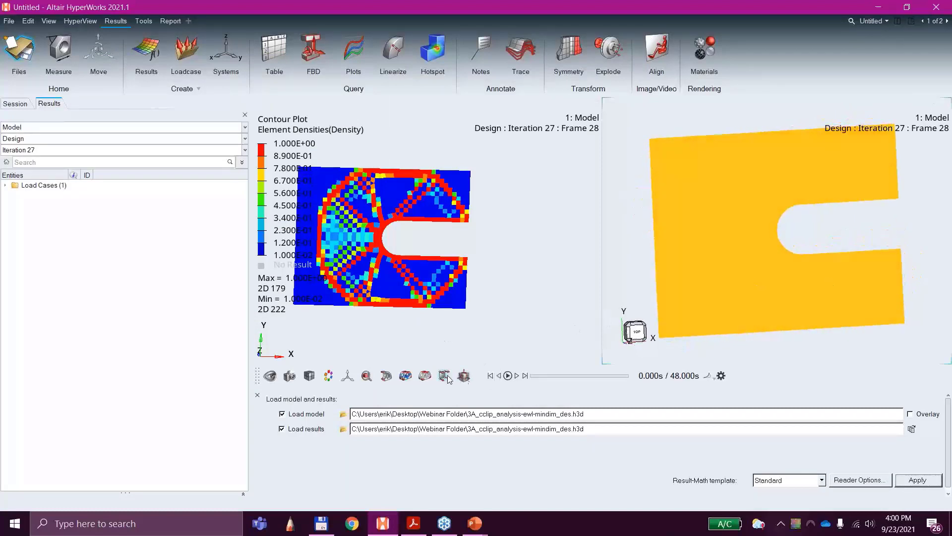
click(97, 150)
scroll(82, 218, down, 7)
click(632, 209)
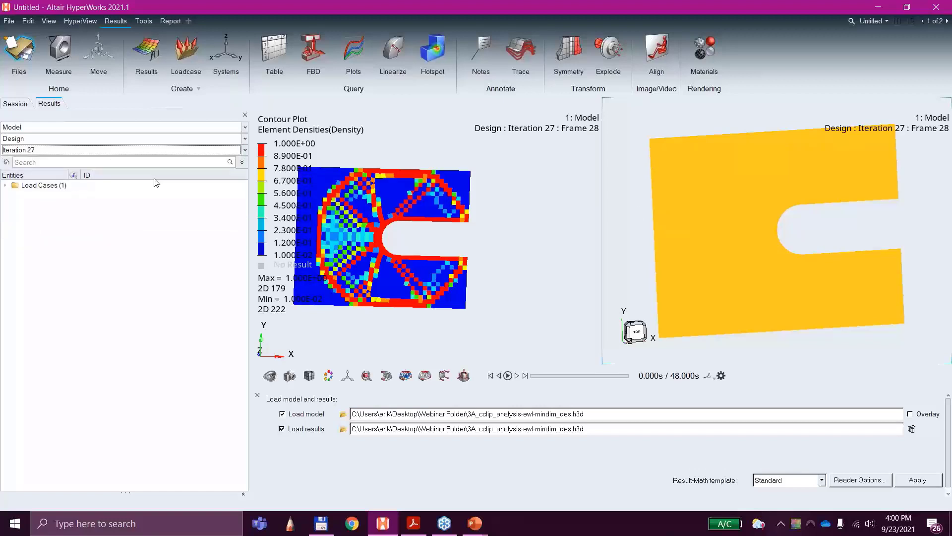
click(74, 149)
scroll(63, 202, down, 6)
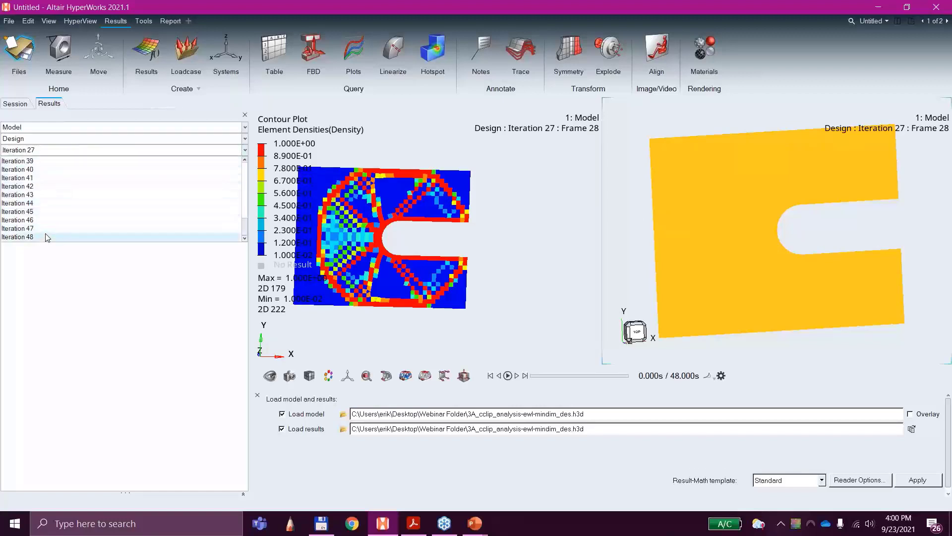
click(35, 237)
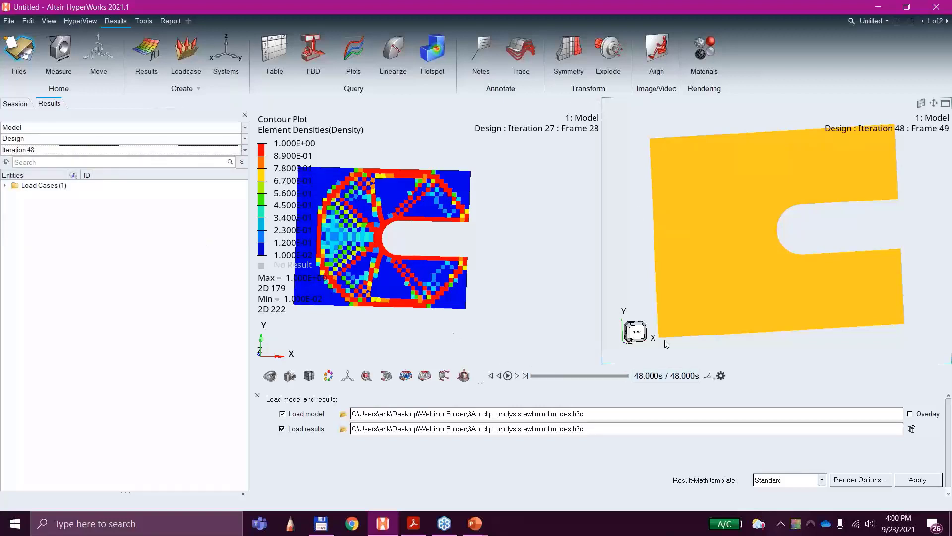
click(632, 298)
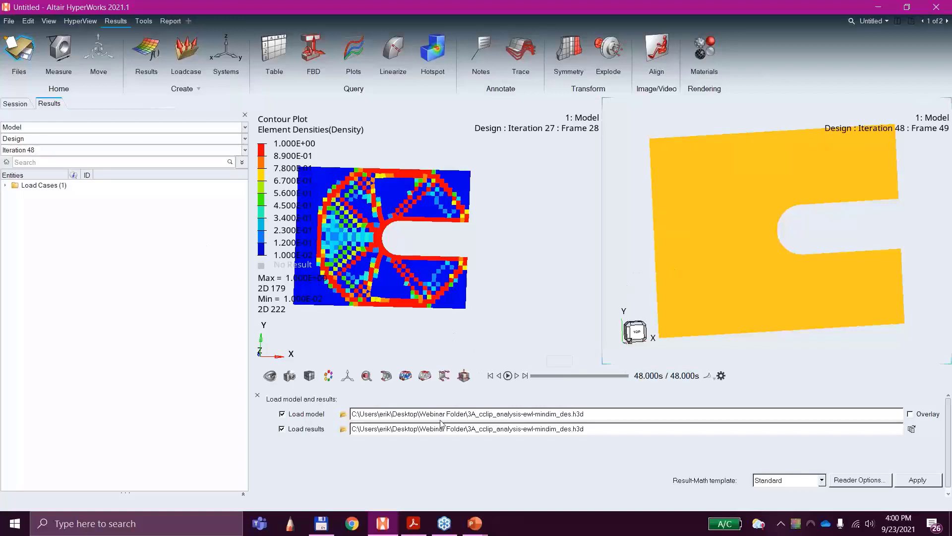
Step: Contour the Element Densities result on the minimum-member-size model in the second window
click(406, 377)
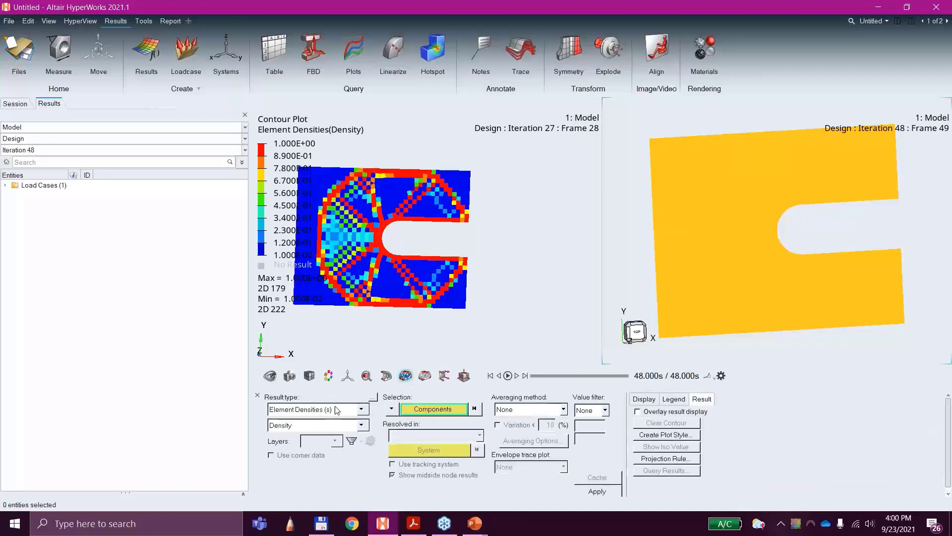
click(330, 409)
click(603, 491)
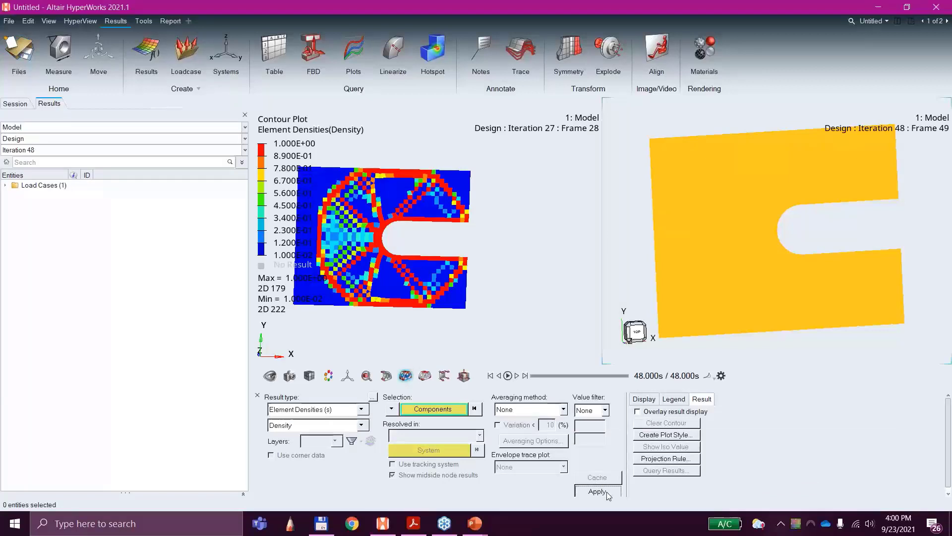
ctrl+drag(835, 318, 798, 303)
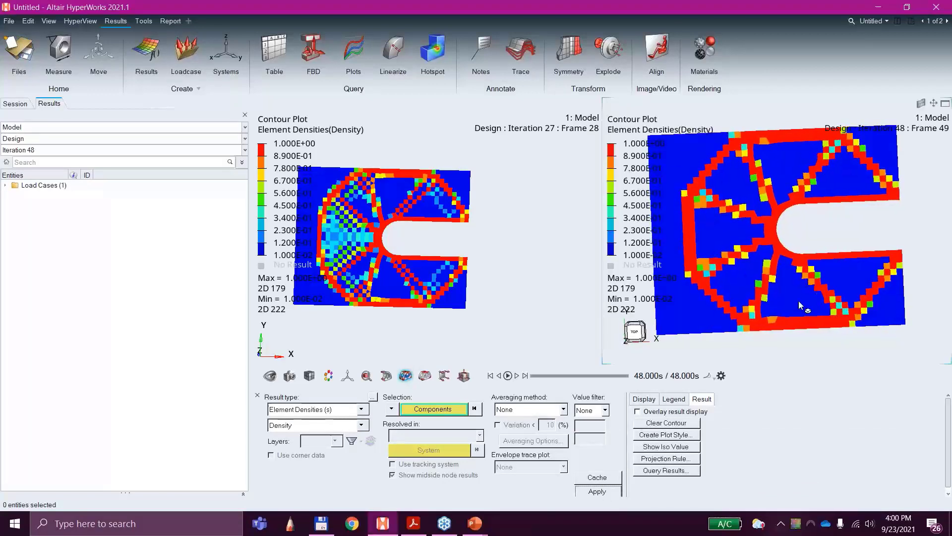
Step: Enlarge the first run's plot and apply an iso plot of Element Densities with Simple averaging in both windows
click(512, 253)
scroll(517, 252, down, 1)
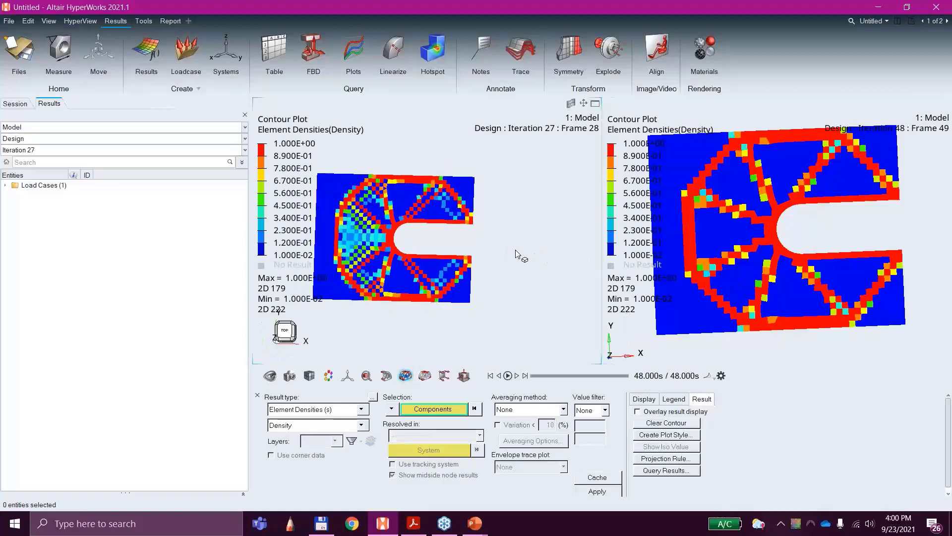
scroll(513, 254, up, 3)
ctrl+right_drag(460, 234, 539, 234)
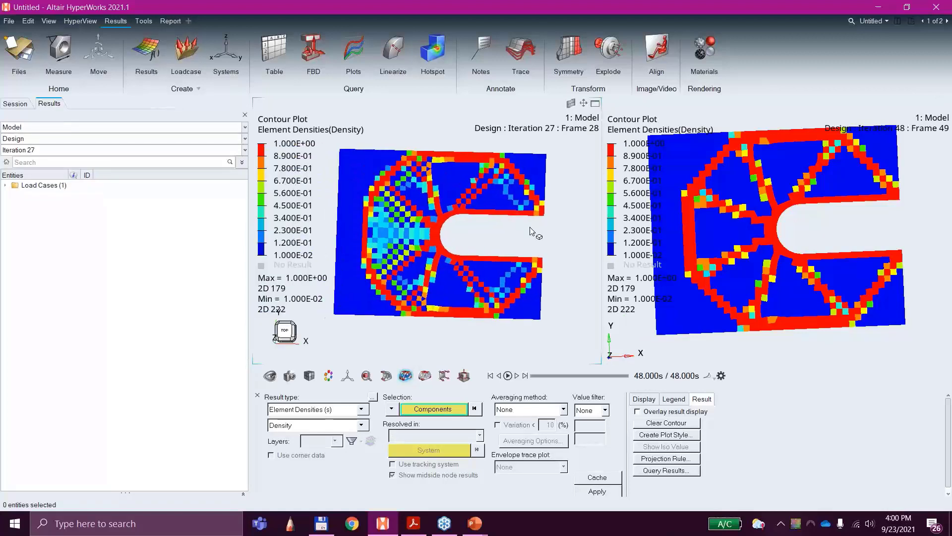
scroll(536, 235, up, 1)
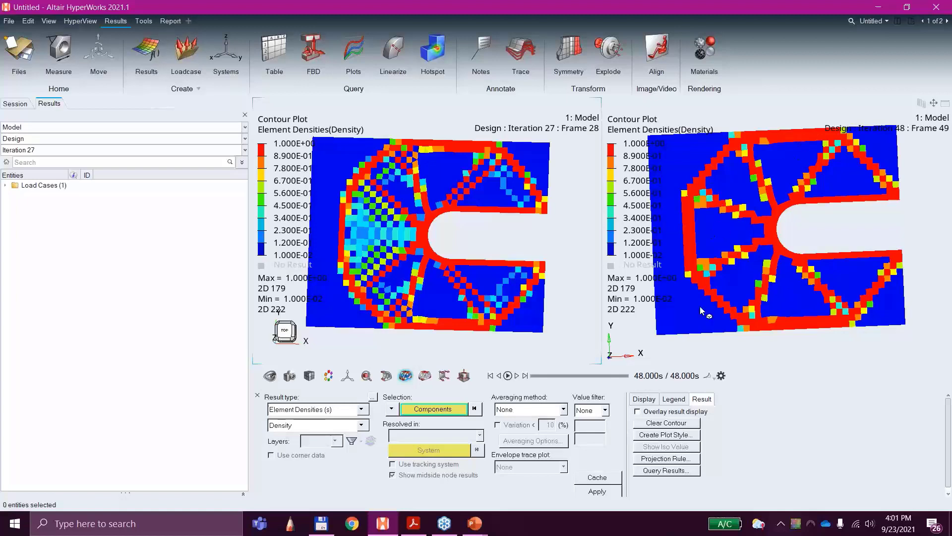
click(425, 376)
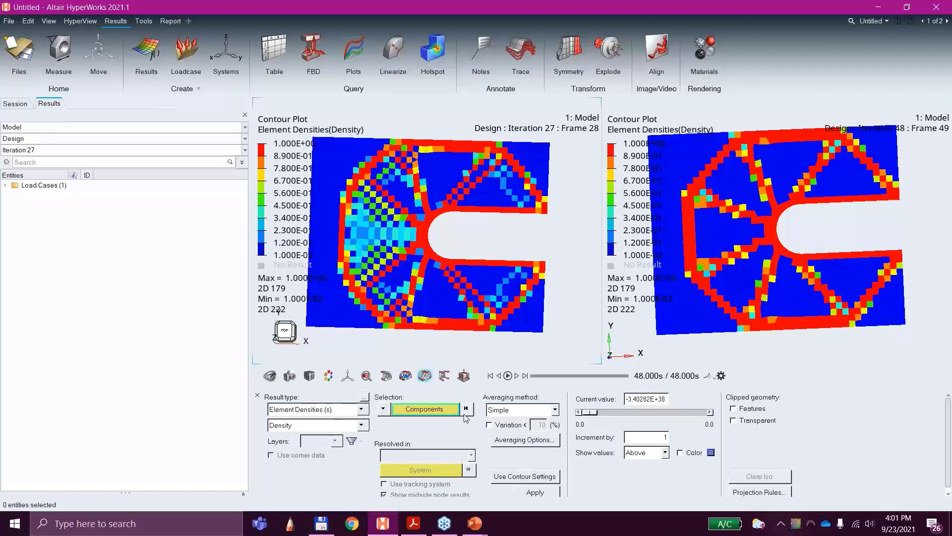
click(546, 492)
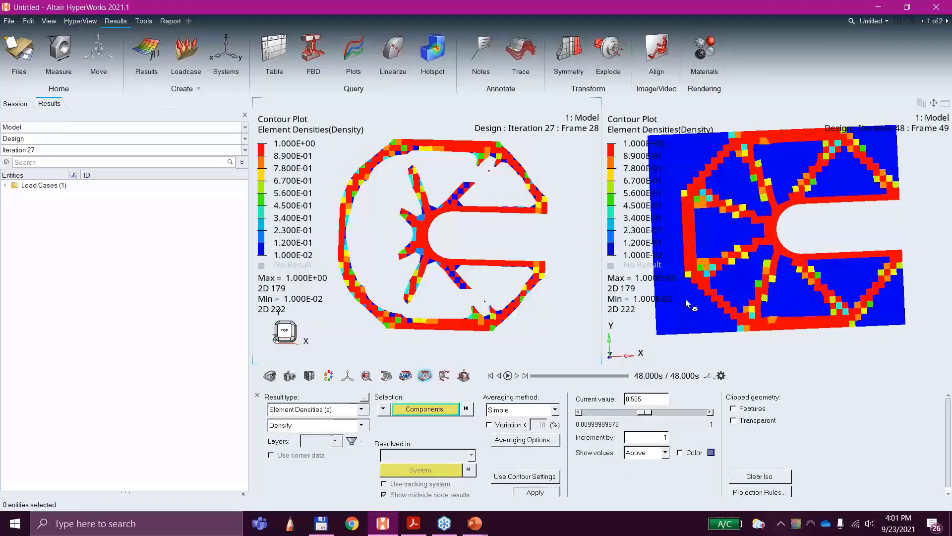
click(677, 347)
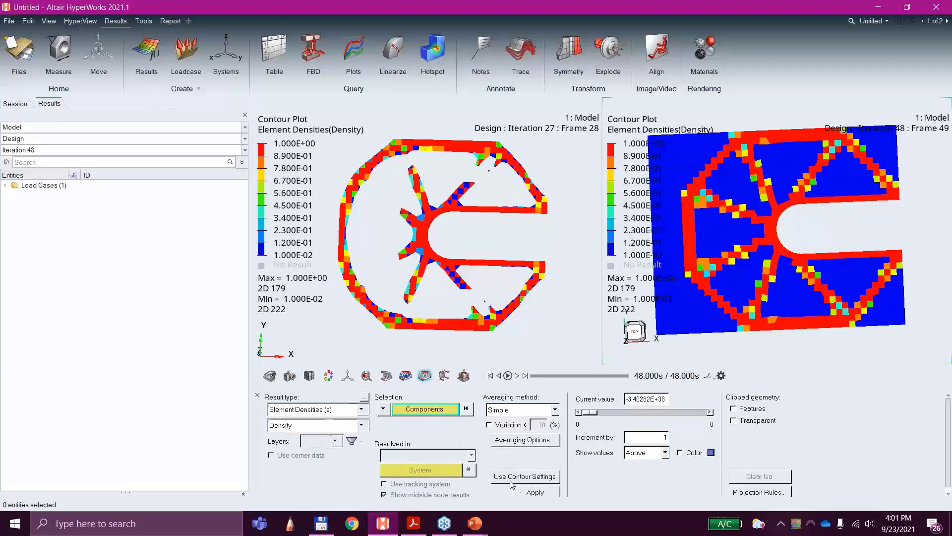
click(534, 492)
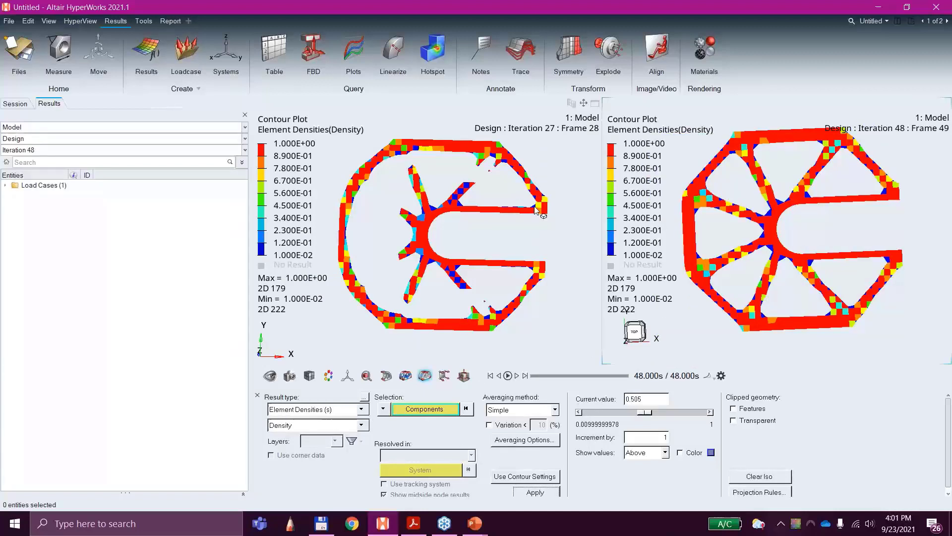
Step: Lower the iso density value of the minimum-member-size result to .38 and fit the plate neatly in its window
drag(644, 412, 632, 413)
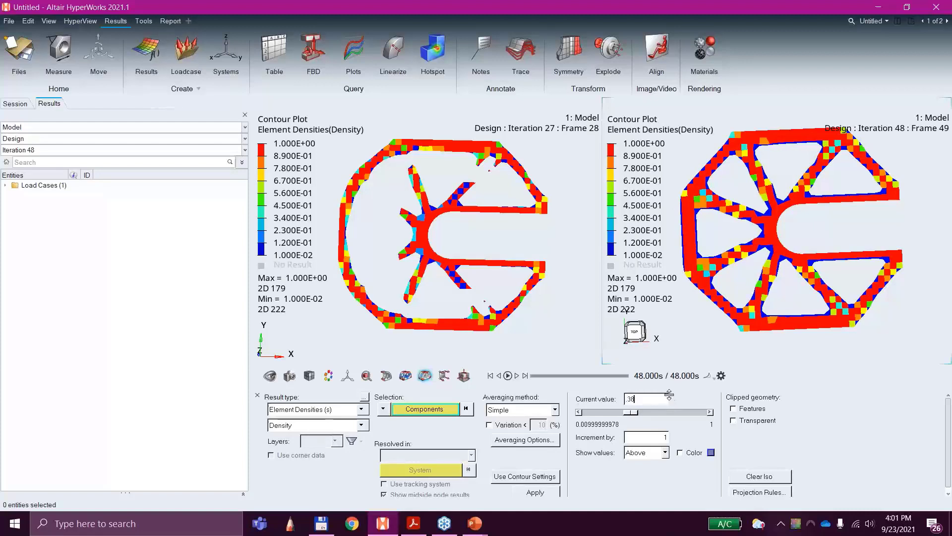
mouse_move(827, 236)
middle_down()
mouse_move(833, 248)
mouse_move(826, 242)
middle_up()
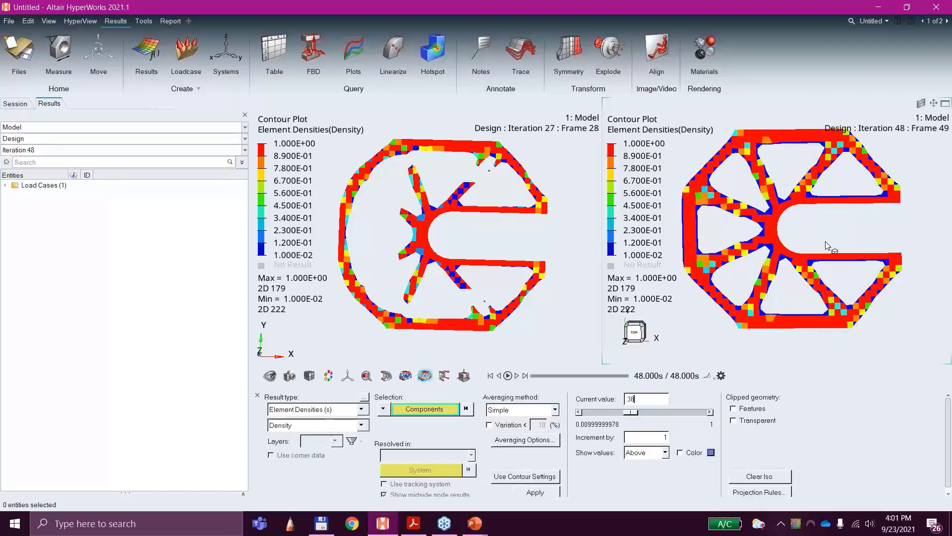
scroll(827, 226, down, 1)
mouse_move(826, 247)
right_down()
mouse_move(828, 272)
mouse_move(825, 263)
right_up()
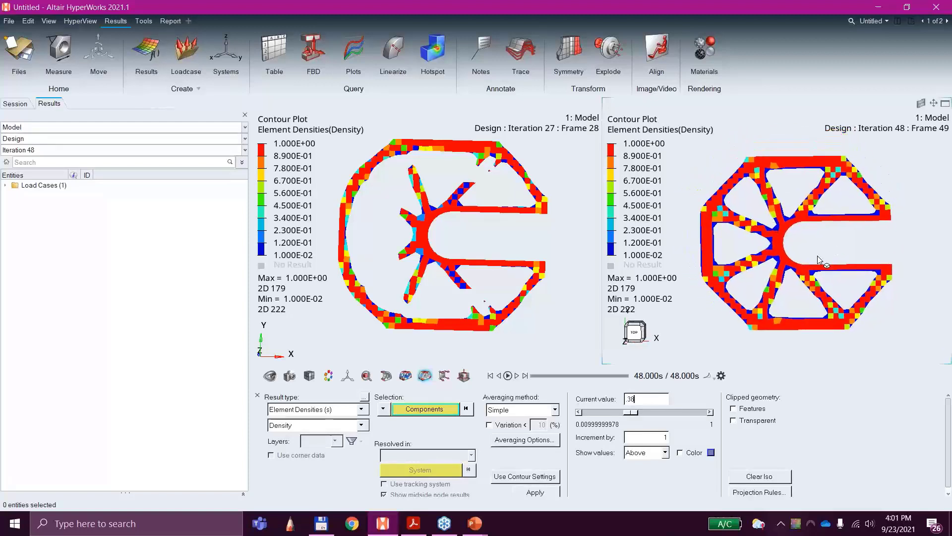
mouse_move(871, 244)
middle_down()
mouse_move(820, 228)
mouse_move(873, 246)
middle_up()
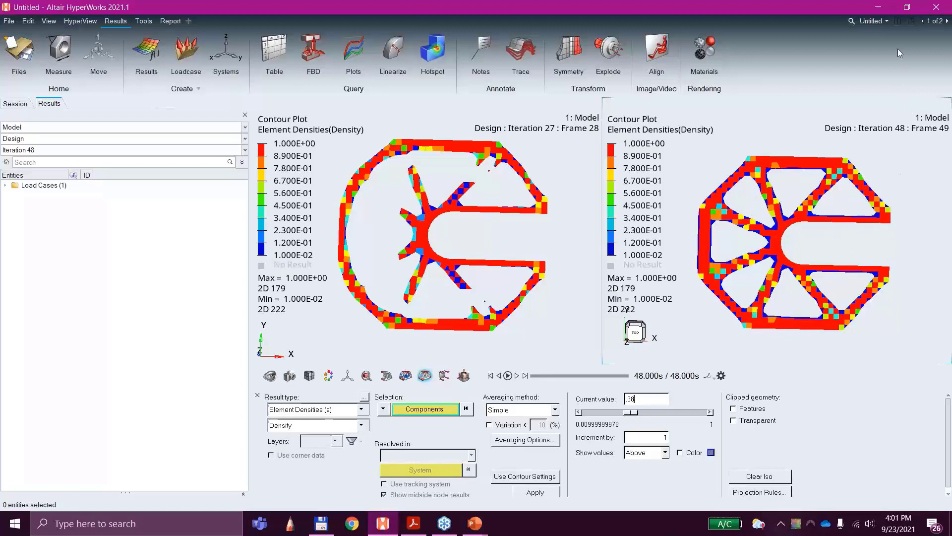
Step: Add a third page to the session and make it the active page
click(889, 23)
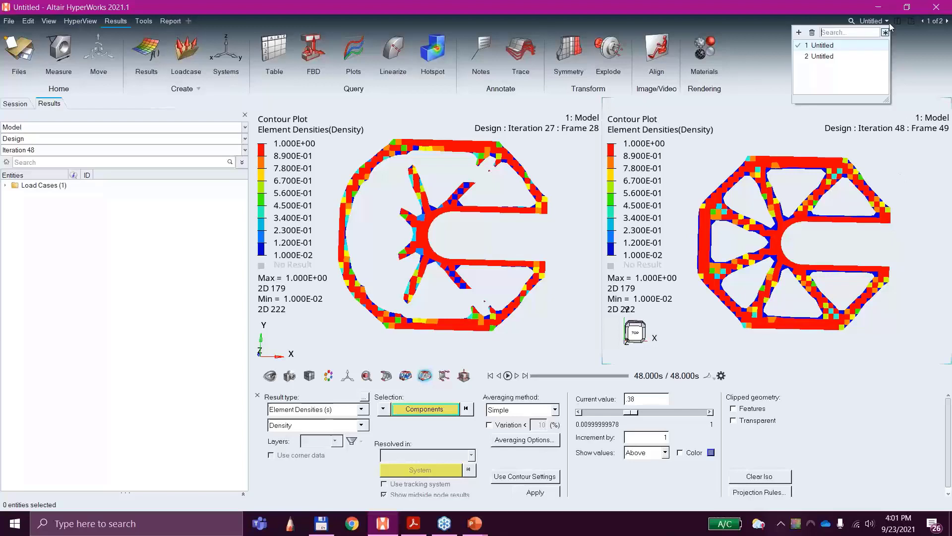
click(798, 33)
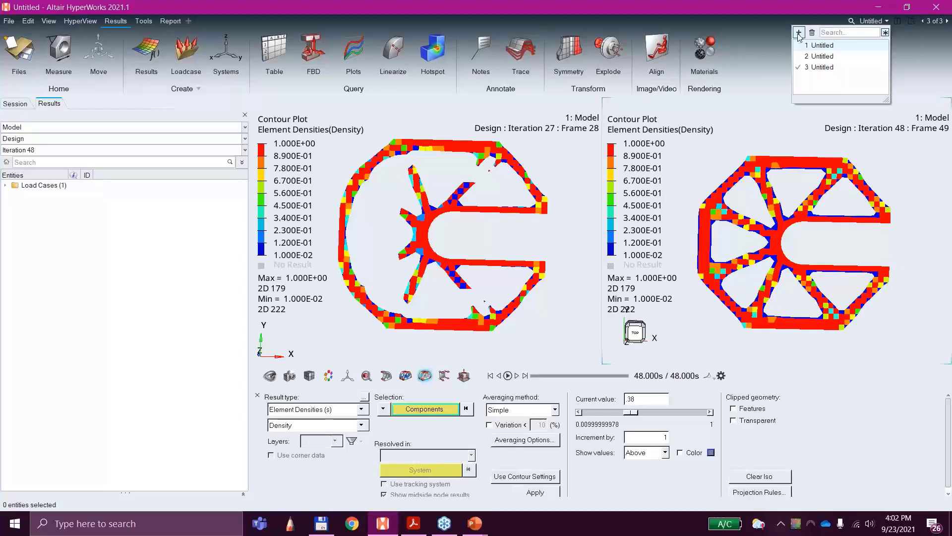
click(829, 69)
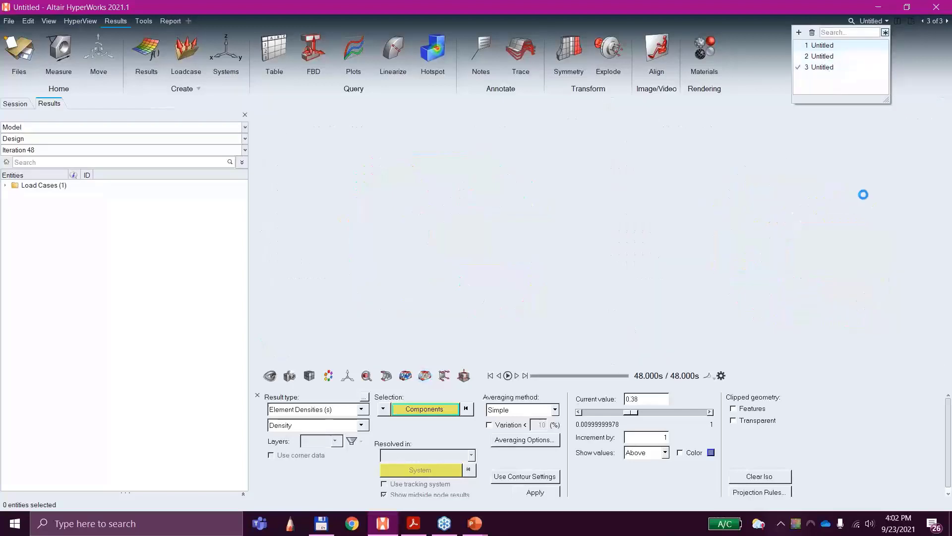
click(822, 67)
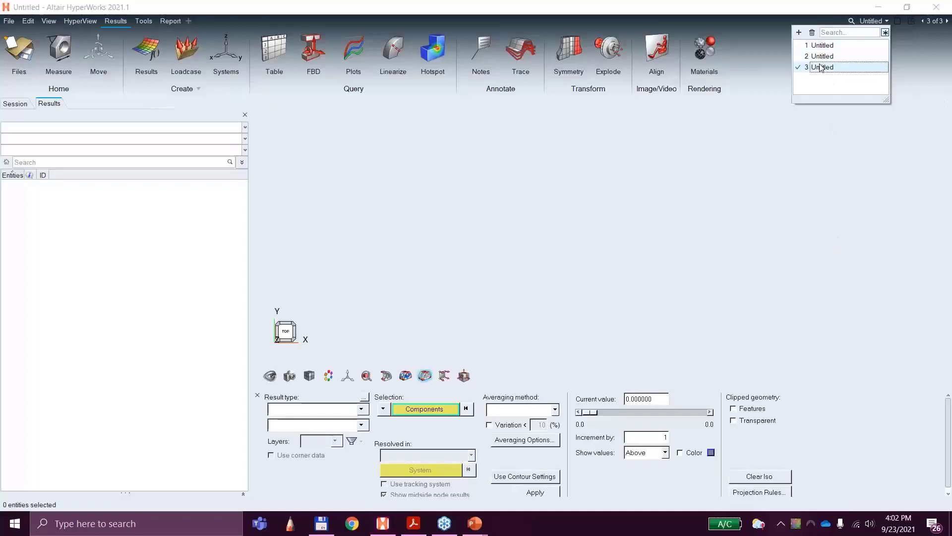
Step: Load 3A_cclip_analysis-ewl-mindim_s1.h3d from the Webinar Folder as both model and results on the new page
click(10, 21)
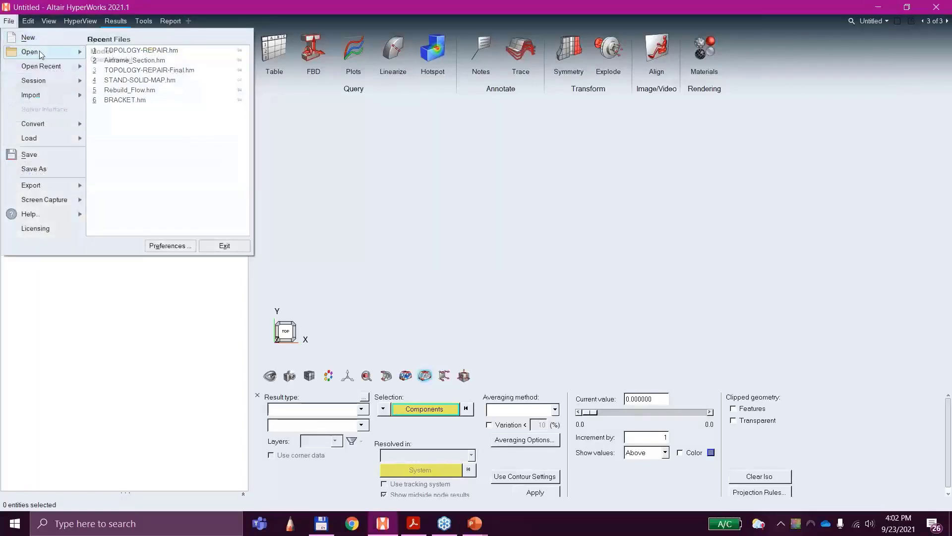
mouse_move(48, 52)
click(94, 56)
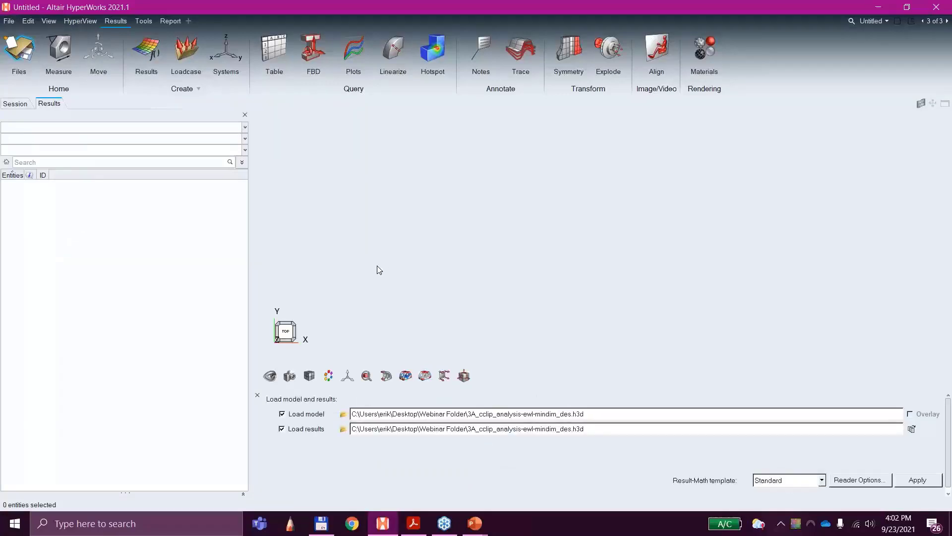
click(343, 413)
scroll(198, 206, down, 10)
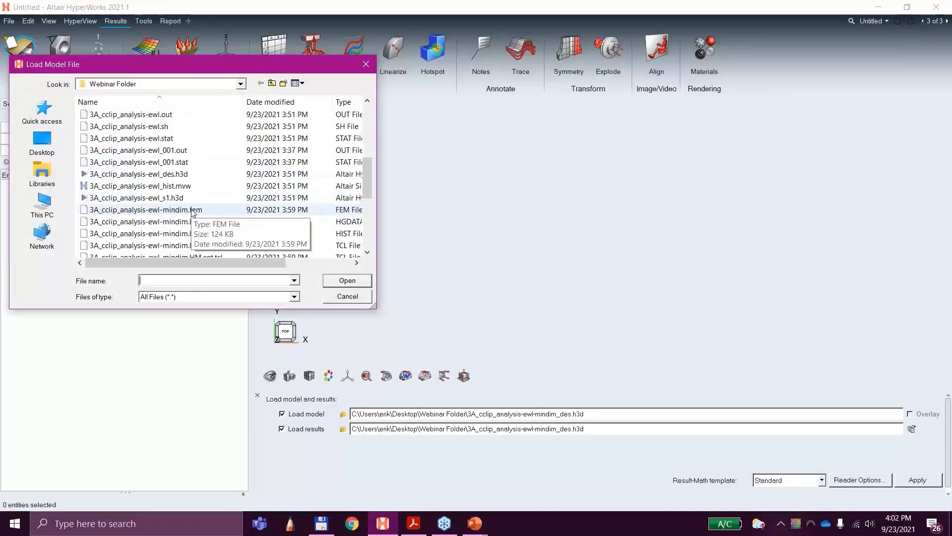
scroll(229, 227, down, 2)
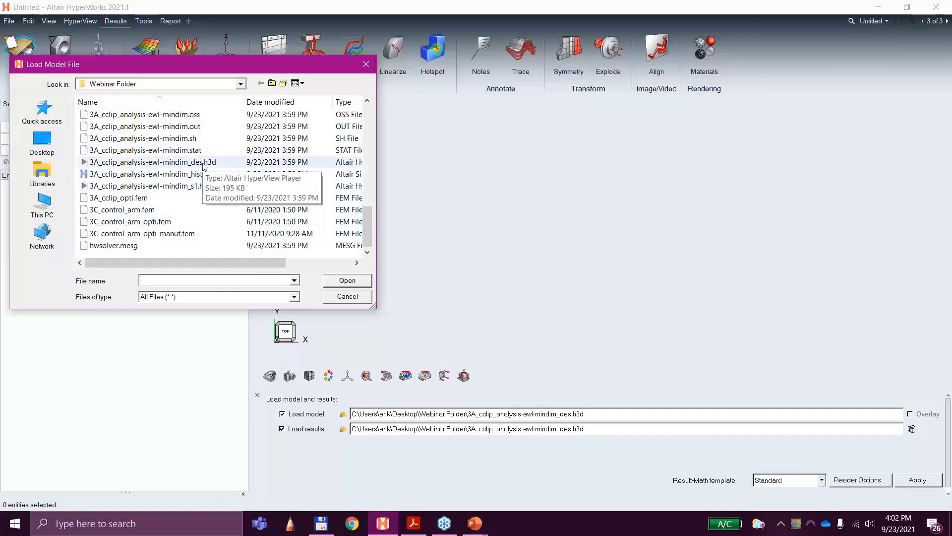
click(201, 187)
double_click(201, 187)
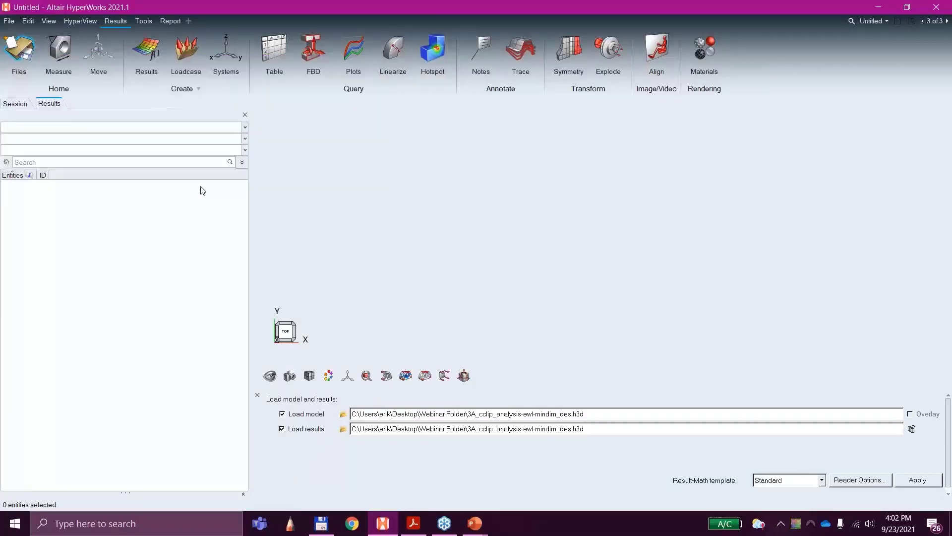
click(926, 481)
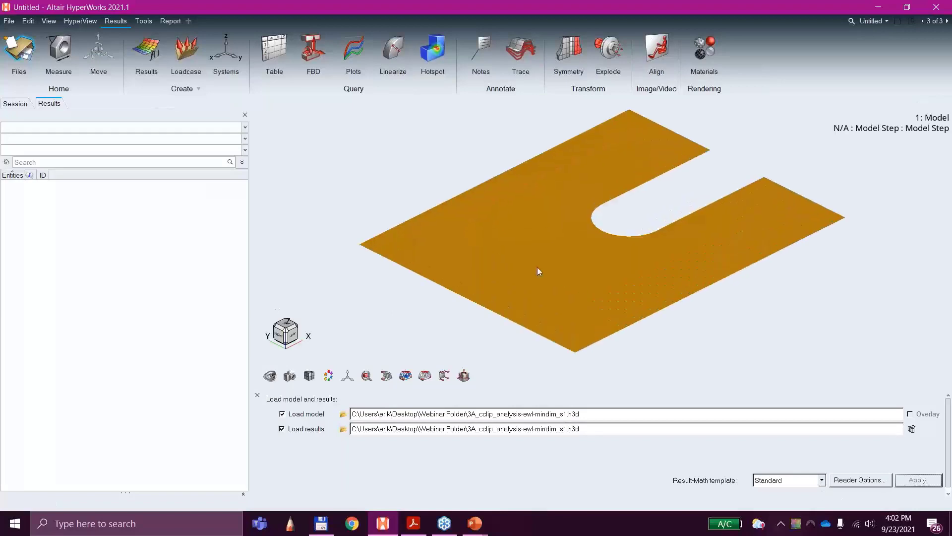
Step: Set the Subcase 1 results to Iteration 48 and contour the Displacement magnitude on the plate in a near-top view
click(33, 150)
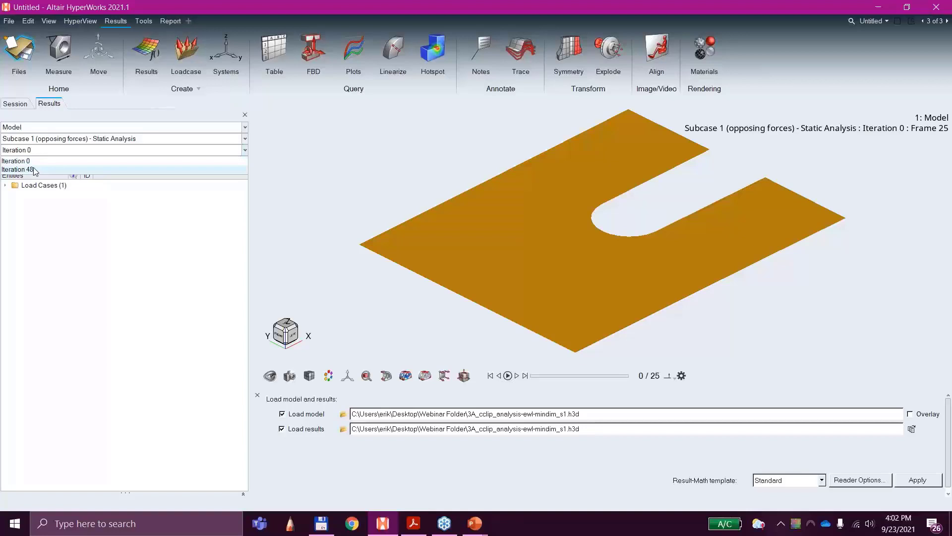
click(33, 170)
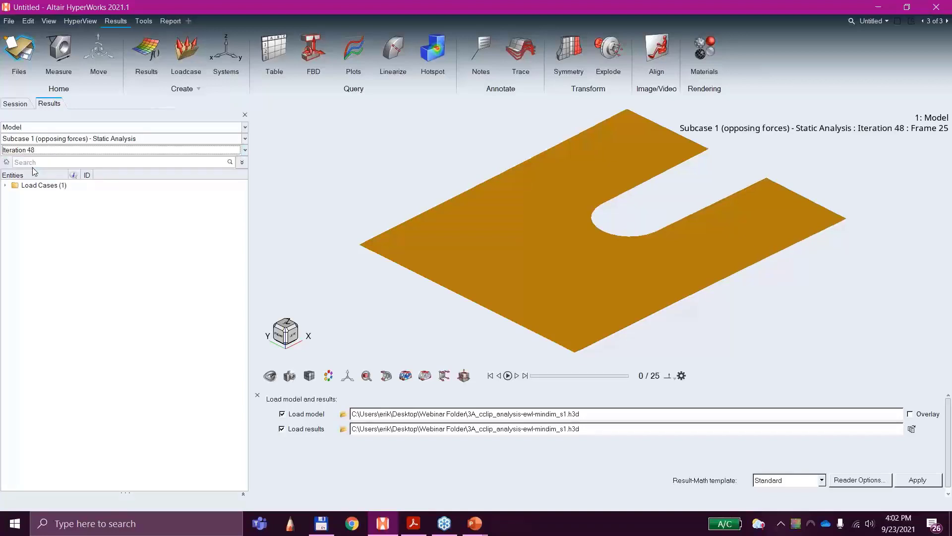
middle_drag(743, 154, 667, 281)
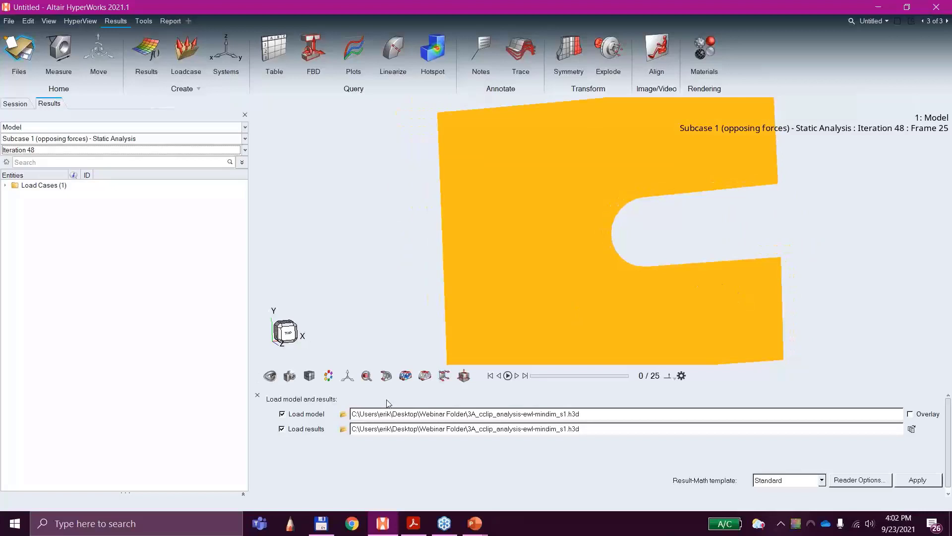
click(405, 376)
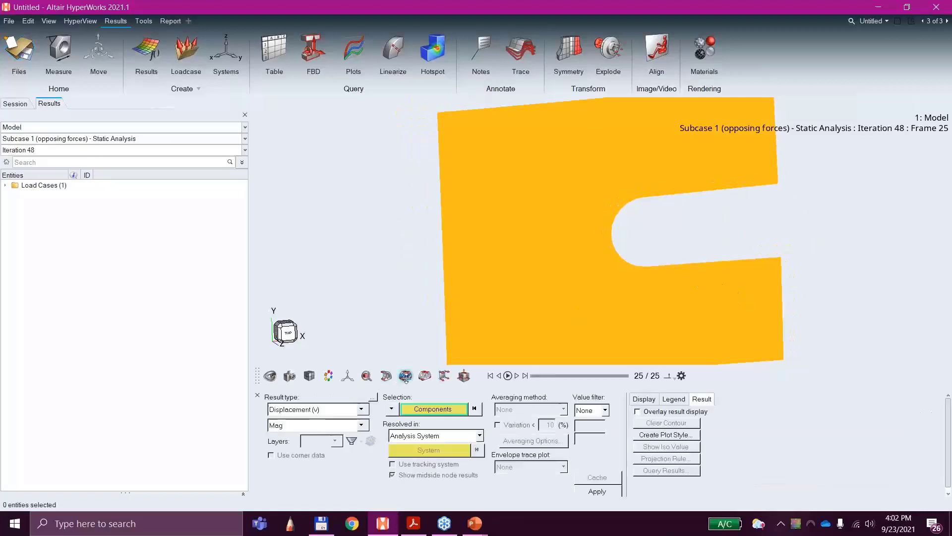
click(598, 491)
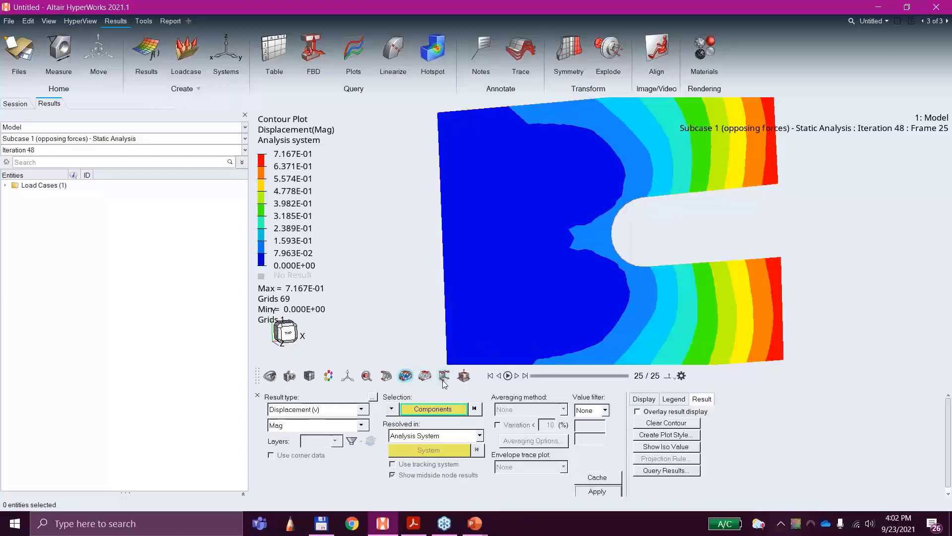
Step: Zoom in on the upper arm's inner corner at the slot's open end
click(777, 186)
right_click(793, 212)
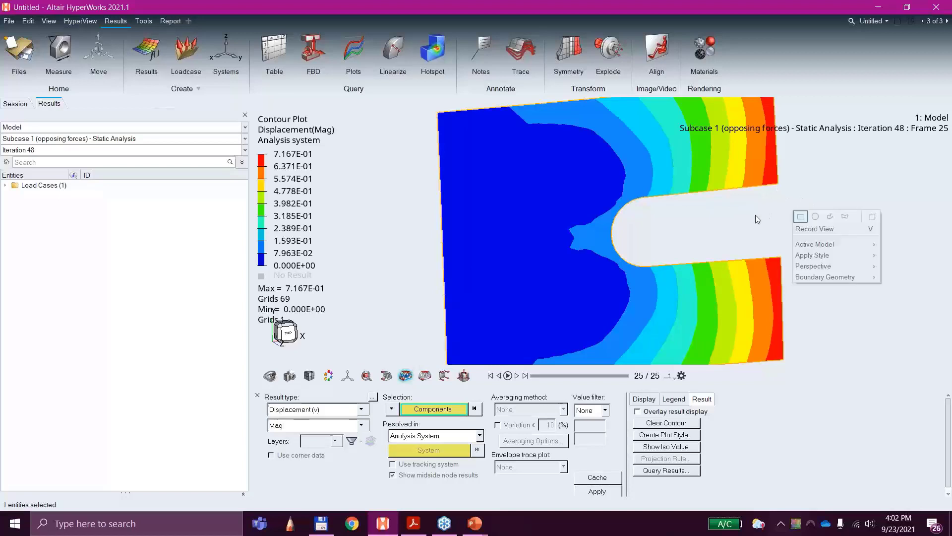
middle_drag(803, 234, 581, 204)
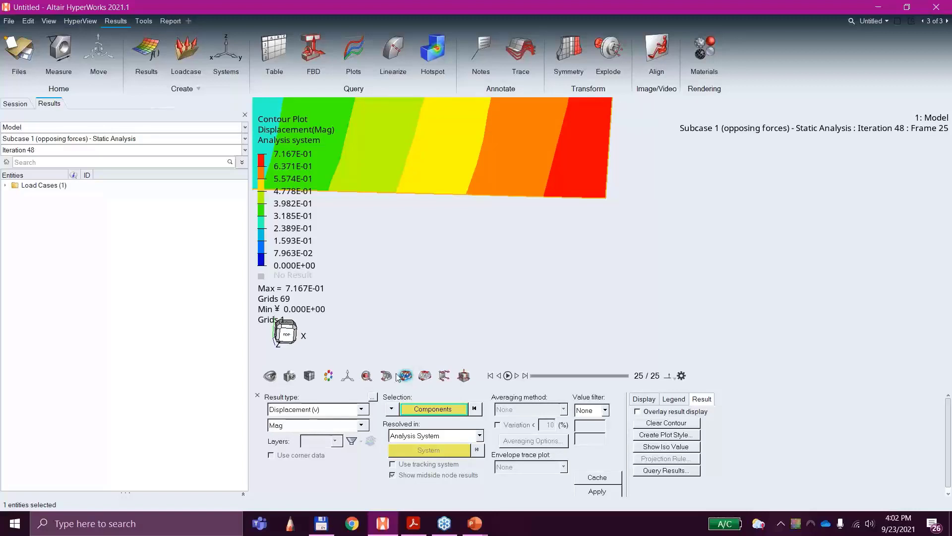
click(445, 376)
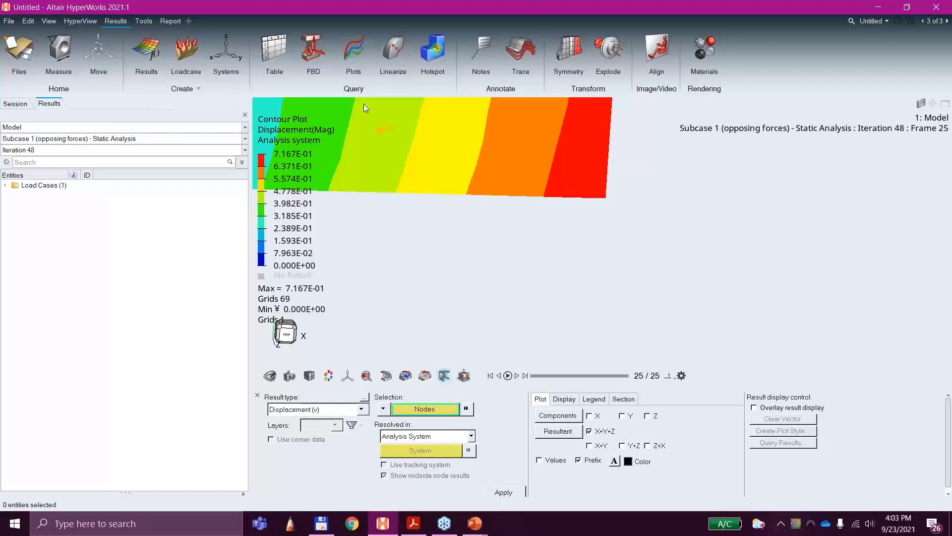
click(147, 23)
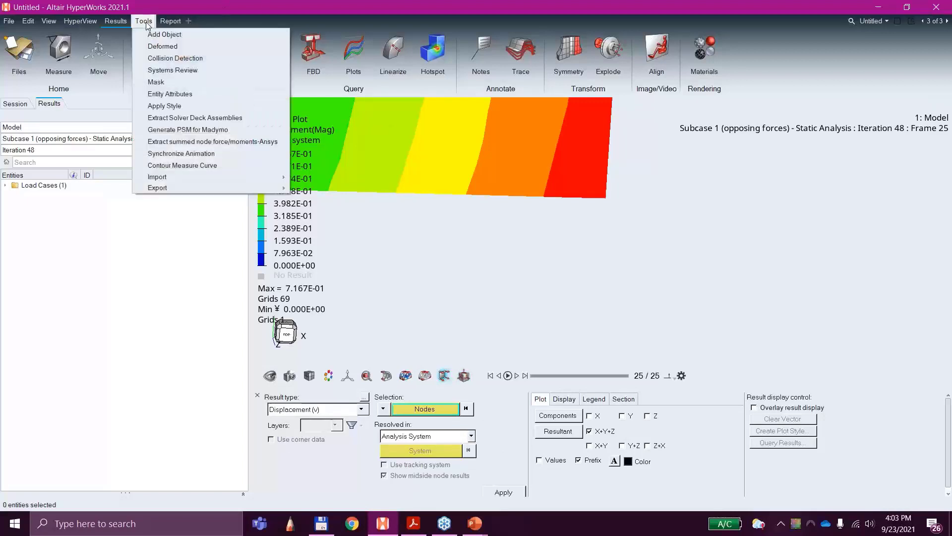
click(182, 165)
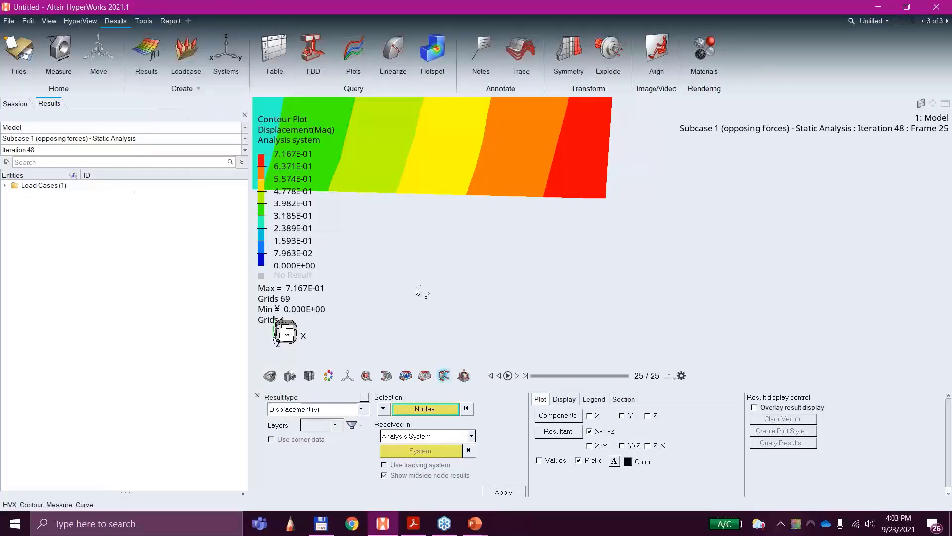
click(605, 199)
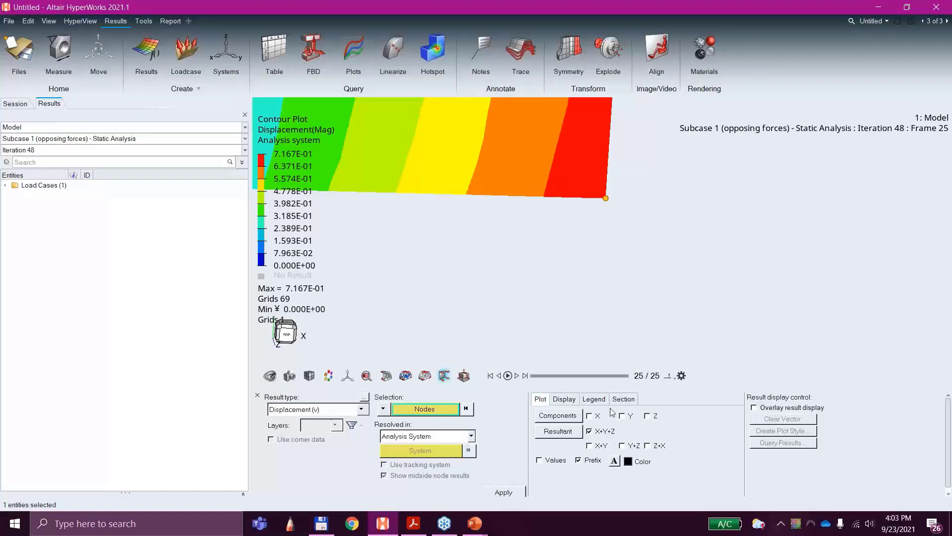
click(565, 400)
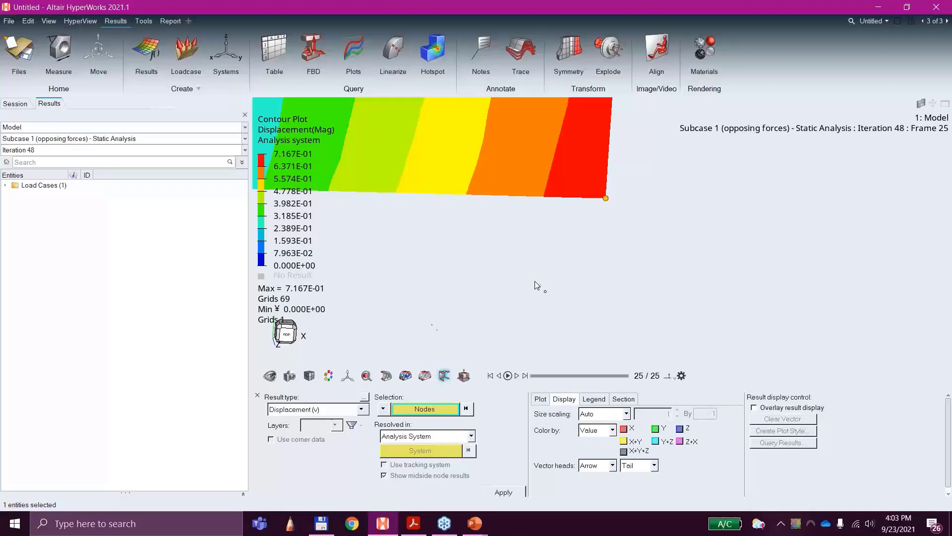
right_click(594, 282)
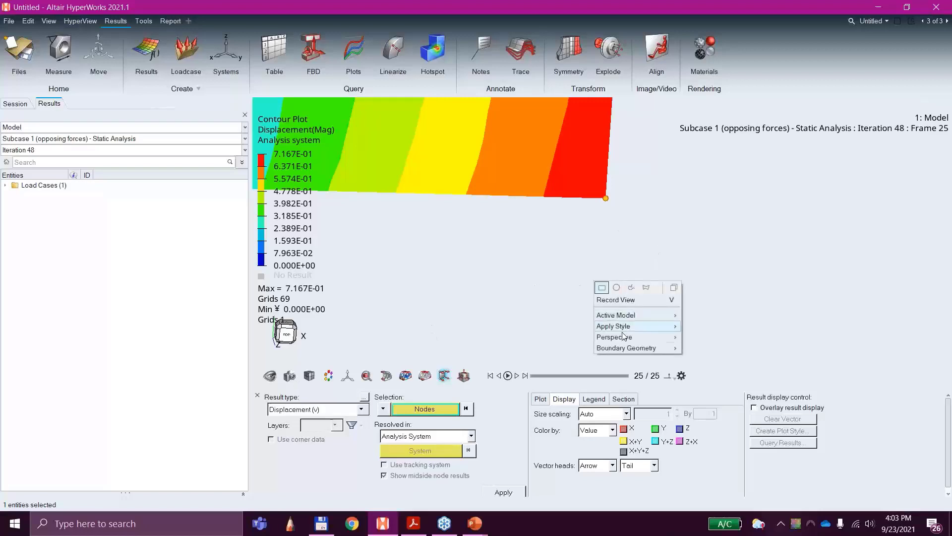
click(727, 260)
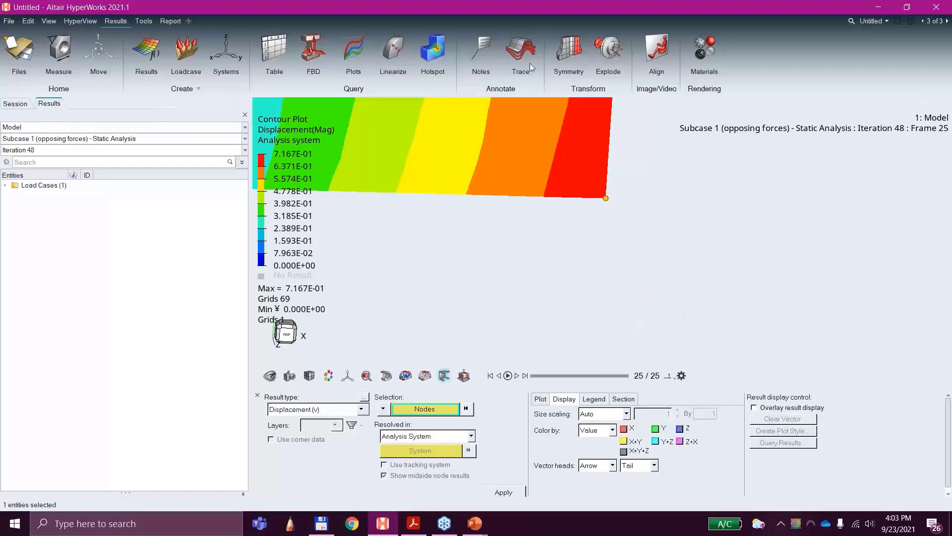
Step: Try to attach the Model Info note to an entity instead of the window
click(486, 45)
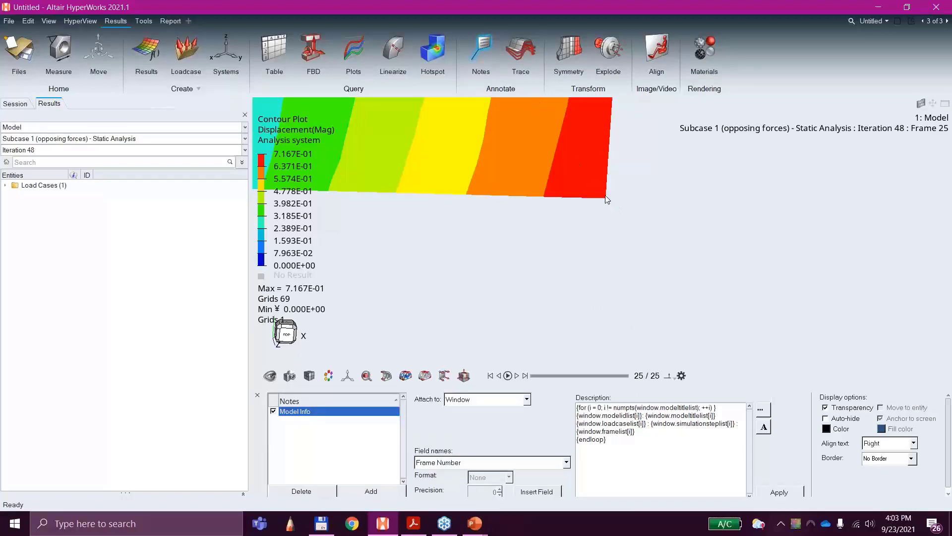
click(471, 399)
click(471, 416)
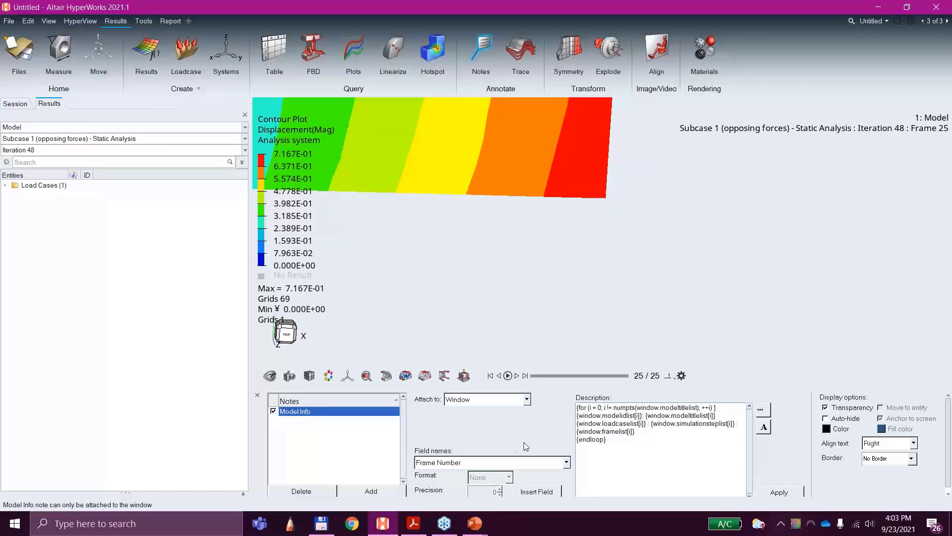
click(504, 402)
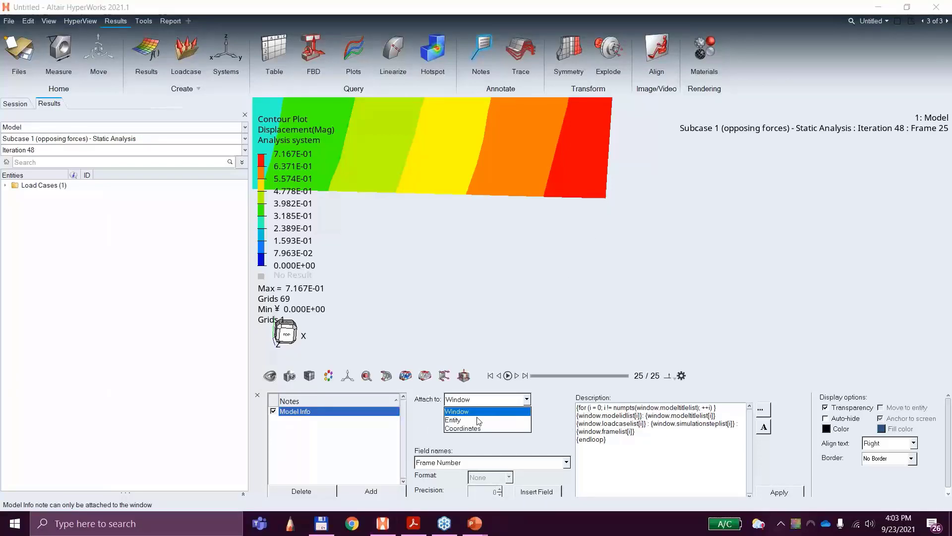
click(477, 417)
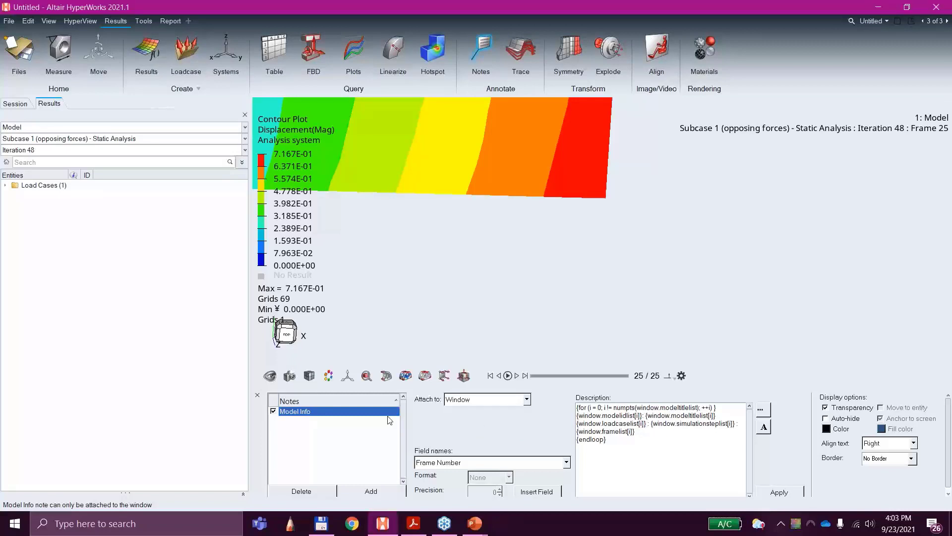
Step: Add a new note and attach it to the node at the upper arm's inner corner by the slot opening
click(354, 491)
click(487, 404)
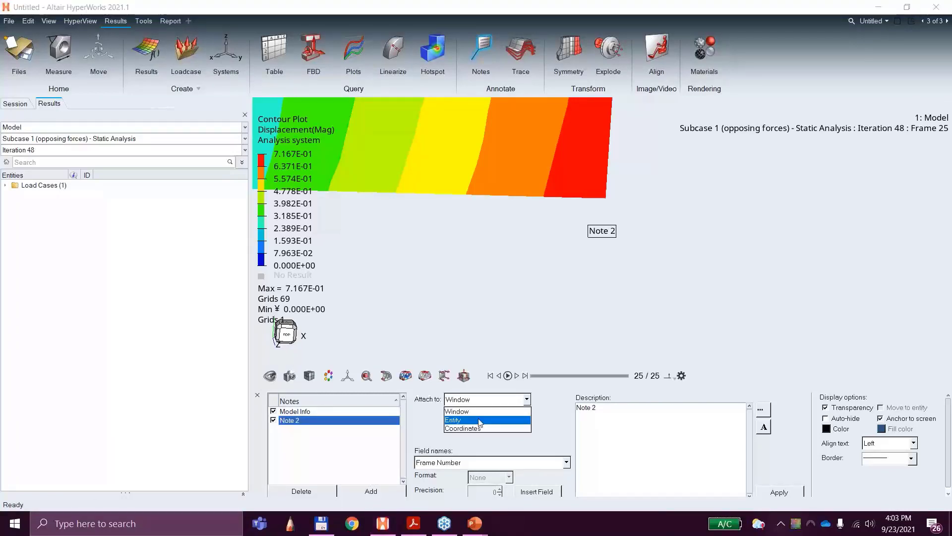
click(471, 416)
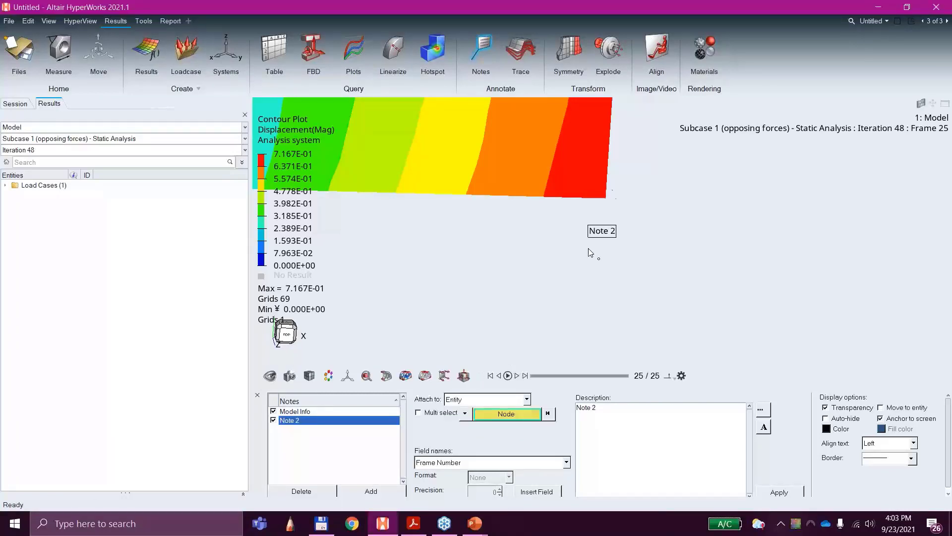
click(606, 199)
Step: Insert the Entity contour value field into the description of the note attached to the slot's corner node
click(472, 462)
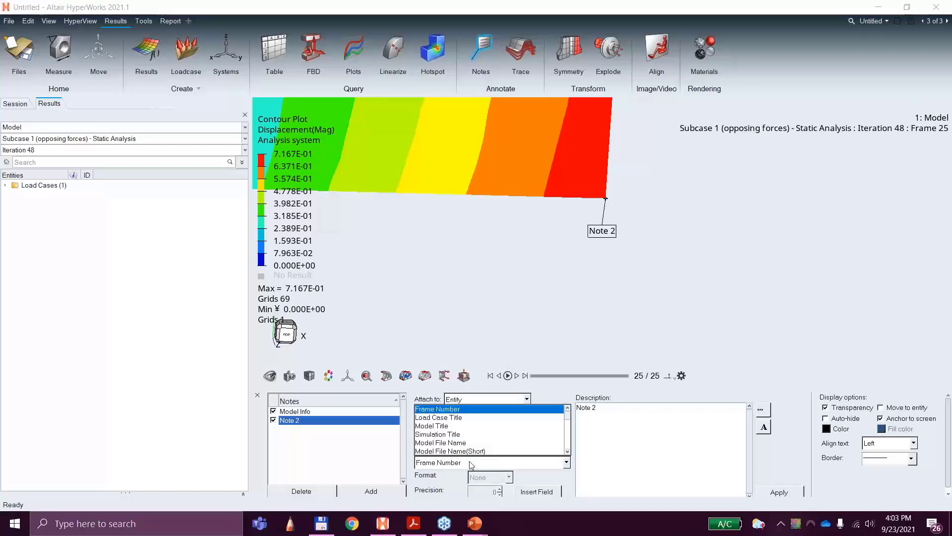
scroll(474, 442, down, 2)
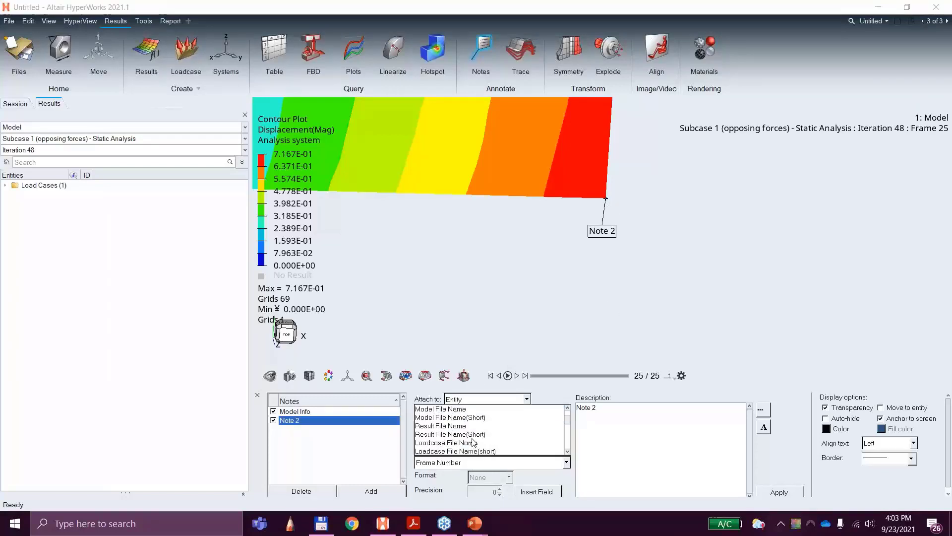
scroll(454, 446, down, 1)
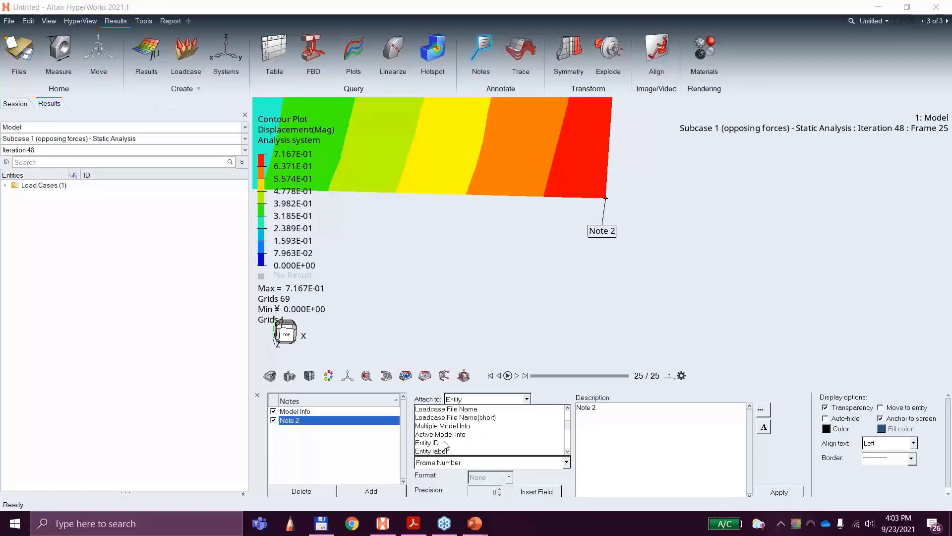
scroll(451, 445, down, 2)
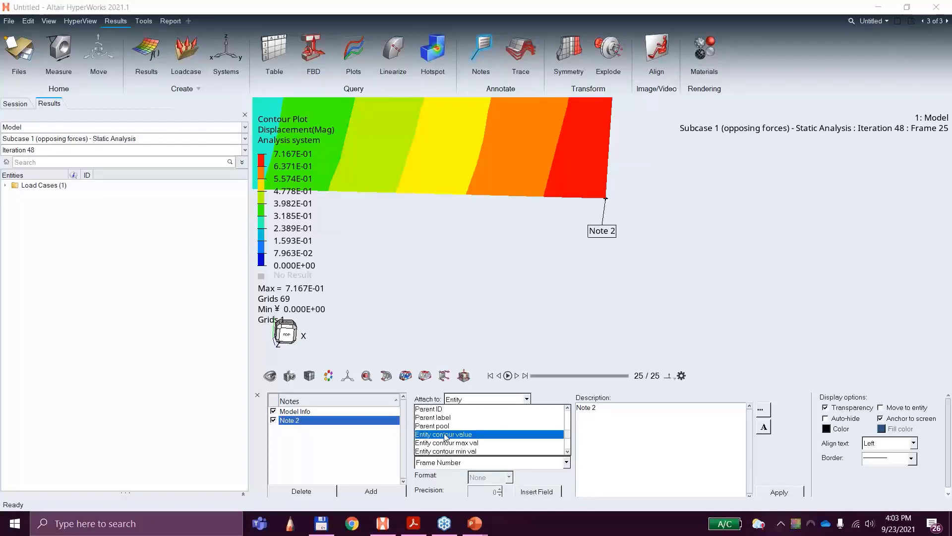
click(446, 434)
click(540, 492)
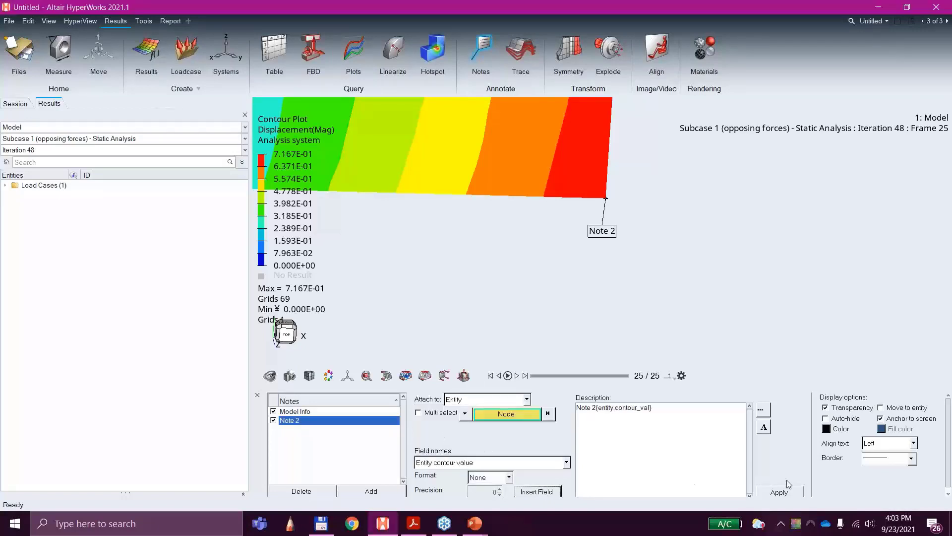
Step: Remove the default "Note 2" text from the description, leaving only {entity.contour_val}, and apply the note
drag(597, 409, 474, 405)
key(BackSpace)
key(BackSpace)
key(BackSpace)
key(BackSpace)
key(BackSpace)
key(BackSpace)
click(789, 494)
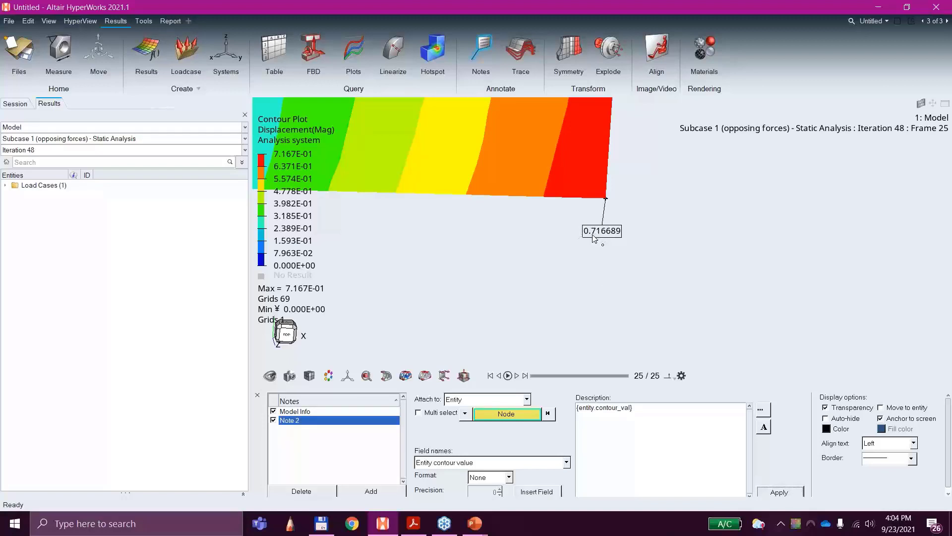
scroll(594, 239, down, 5)
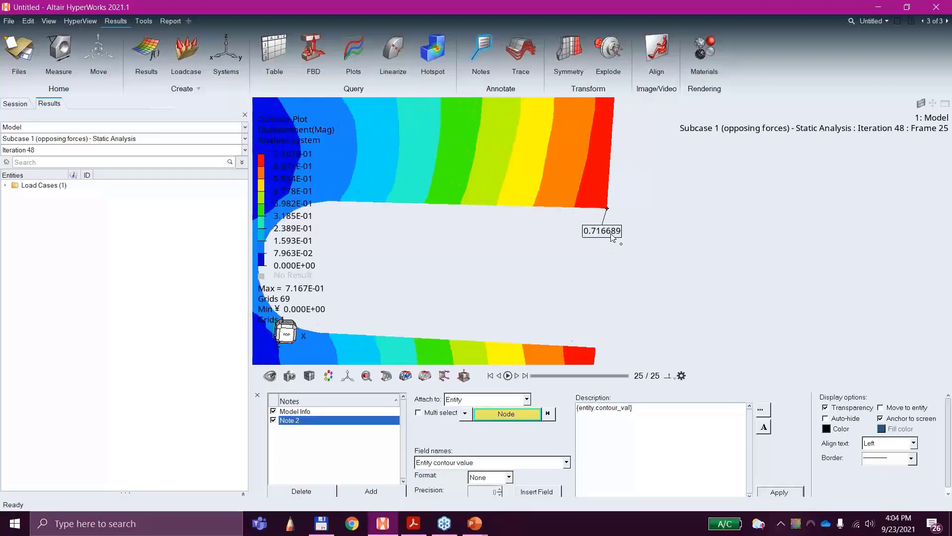
scroll(610, 248, down, 4)
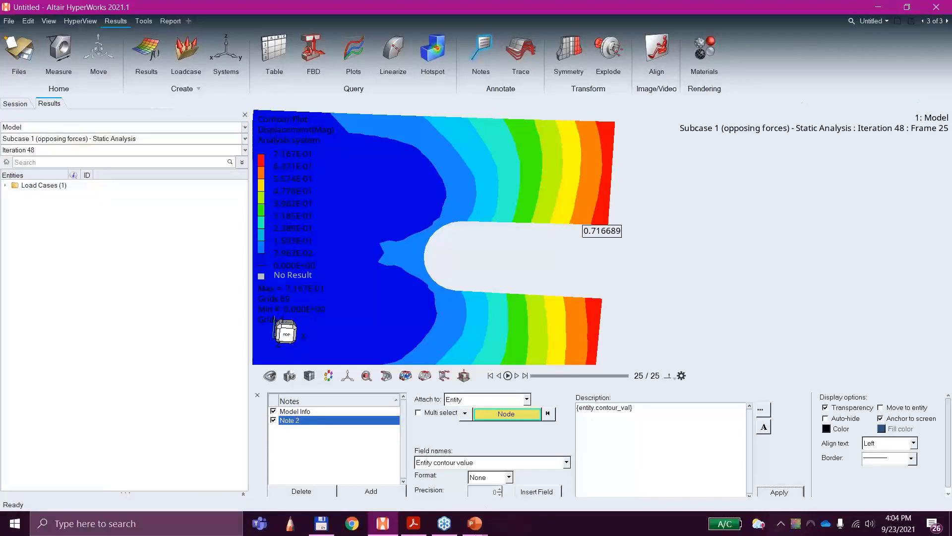
mouse_move(451, 524)
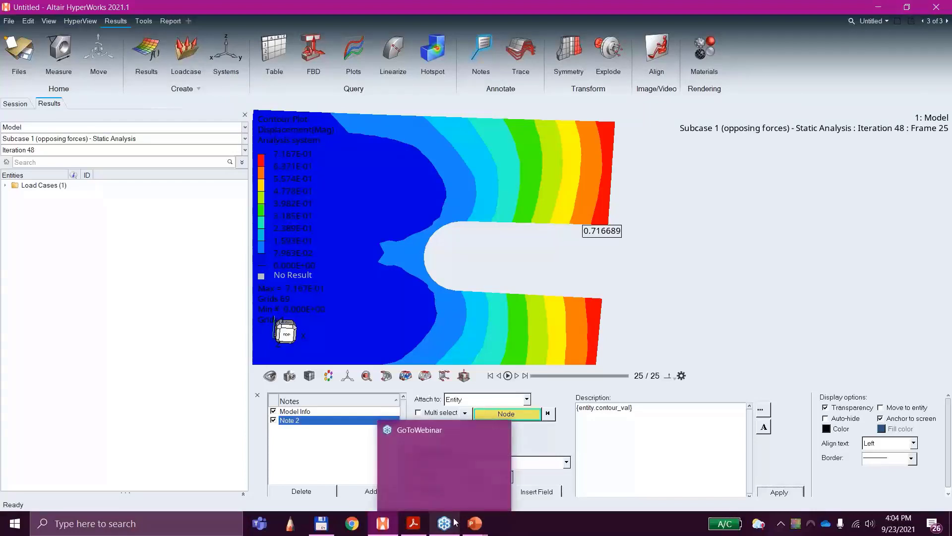
click(448, 524)
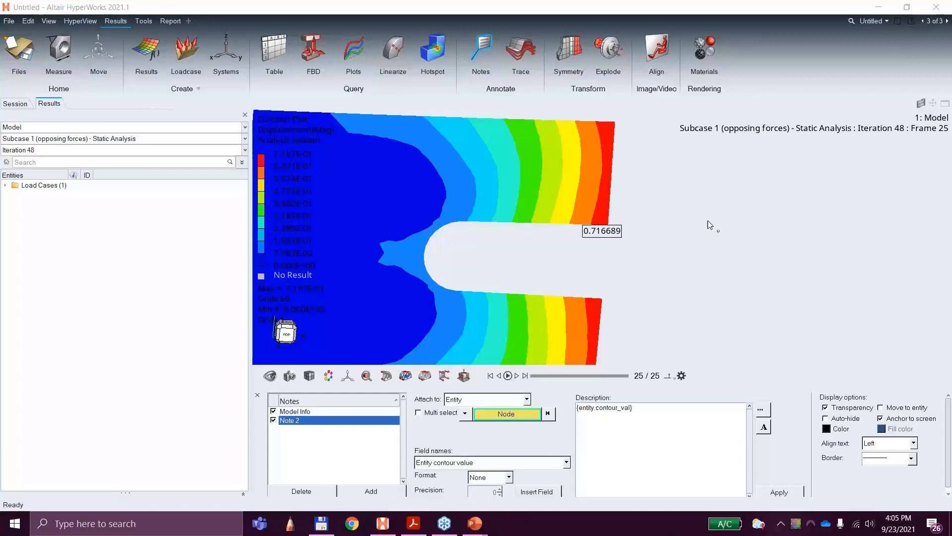
Step: Apply an iso plot of Element Stresses (2D & 3D) vonMises to the plate and lower its threshold to 0.000001
click(425, 377)
click(331, 410)
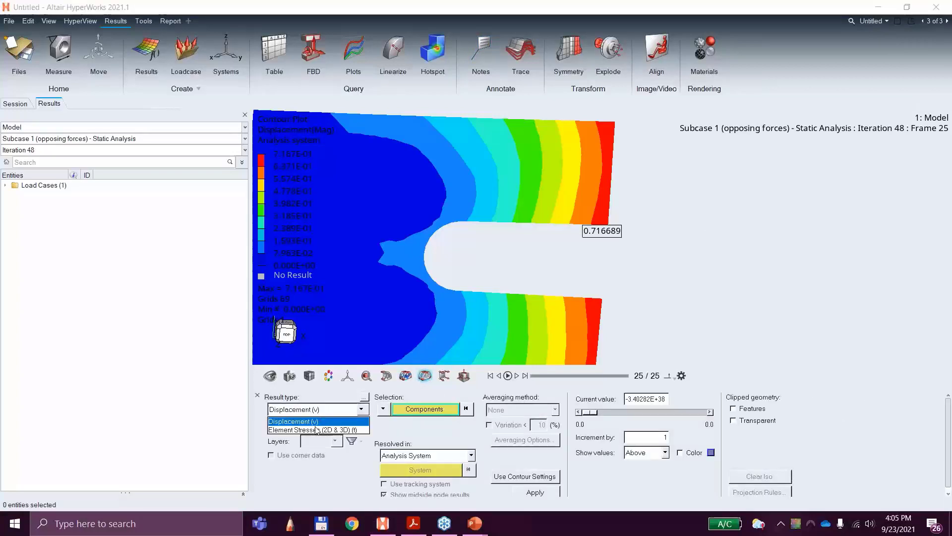
click(317, 429)
click(552, 492)
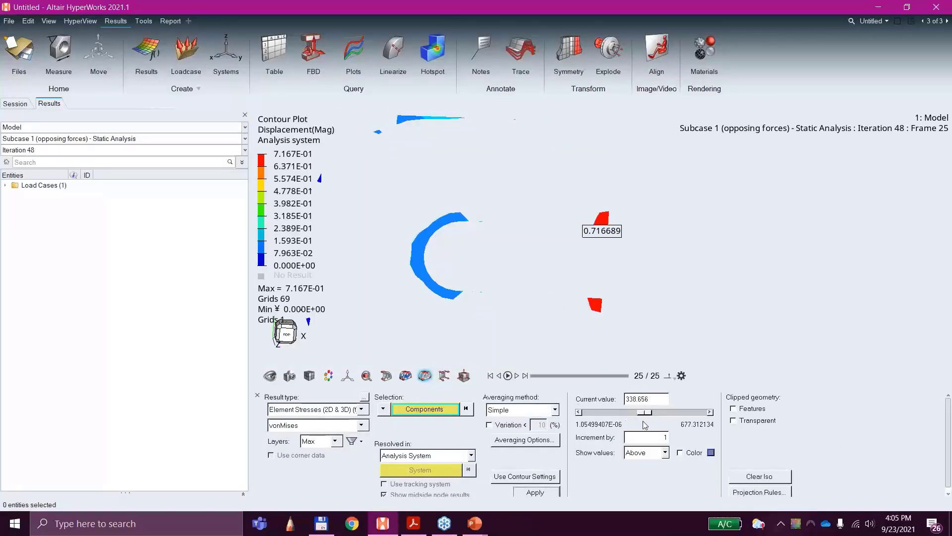
drag(646, 412, 585, 416)
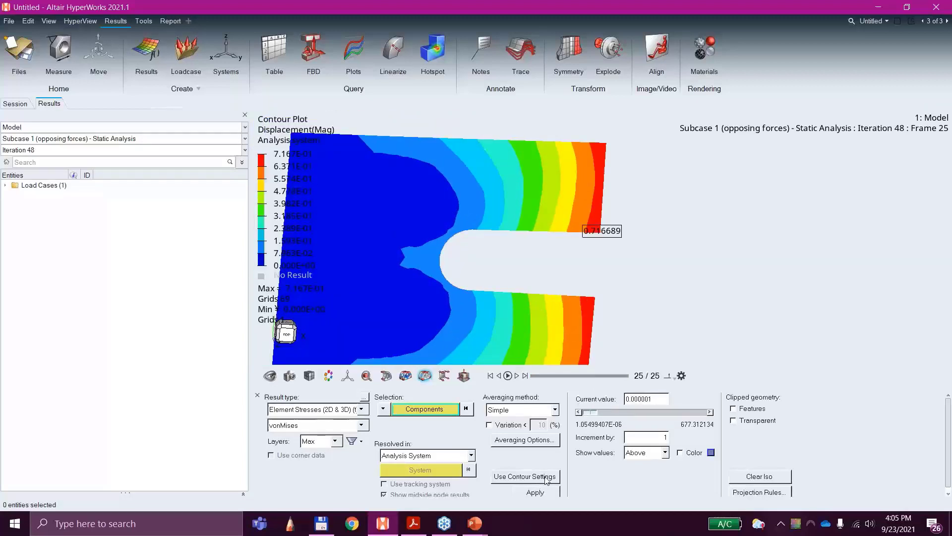
scroll(654, 285, down, 2)
ctrl+drag(654, 284, 612, 251)
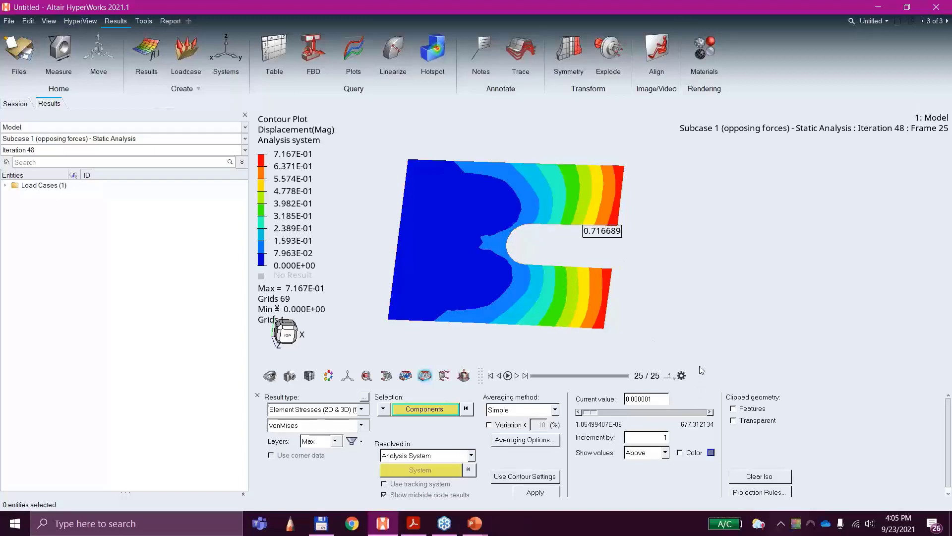
middle_drag(528, 233, 559, 241)
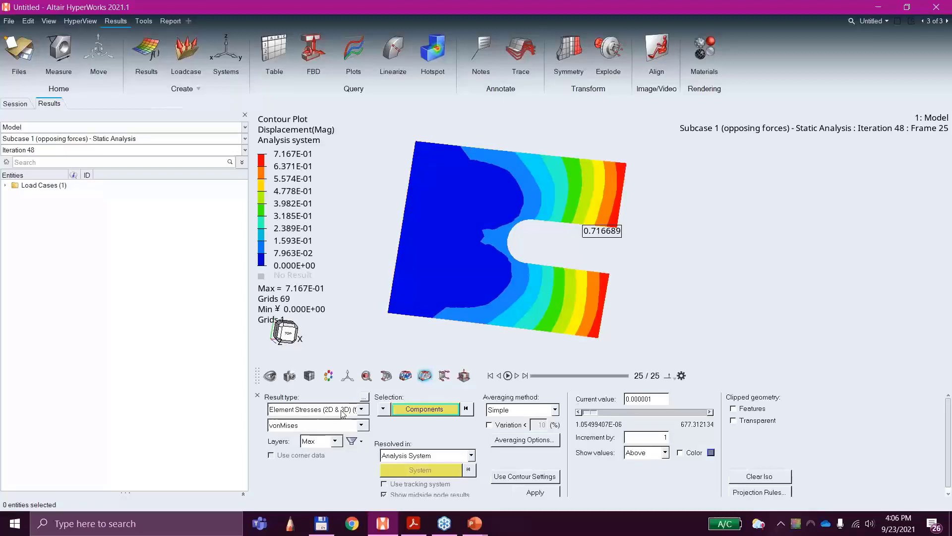
Step: Contour the Element Stresses (2D & 3D) vonMises result on the plate
click(405, 375)
click(313, 409)
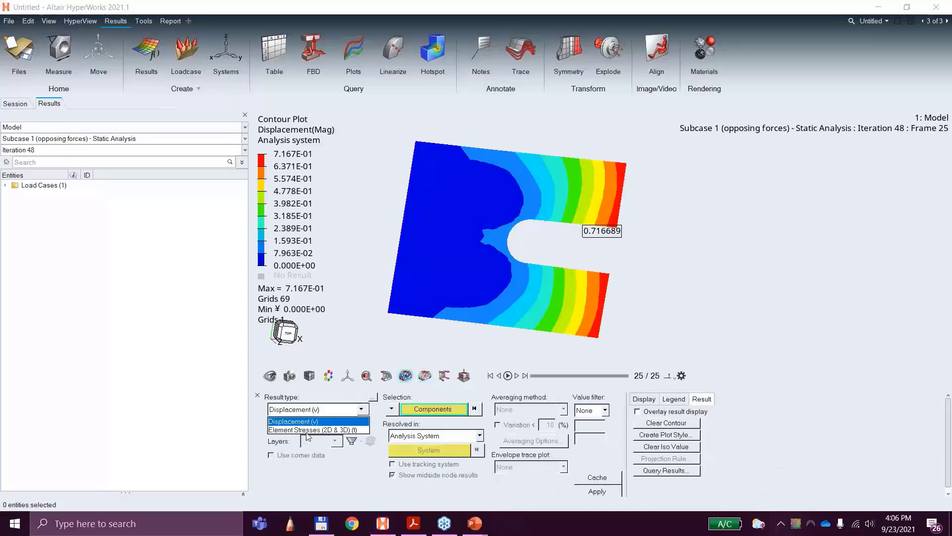
click(308, 432)
click(597, 490)
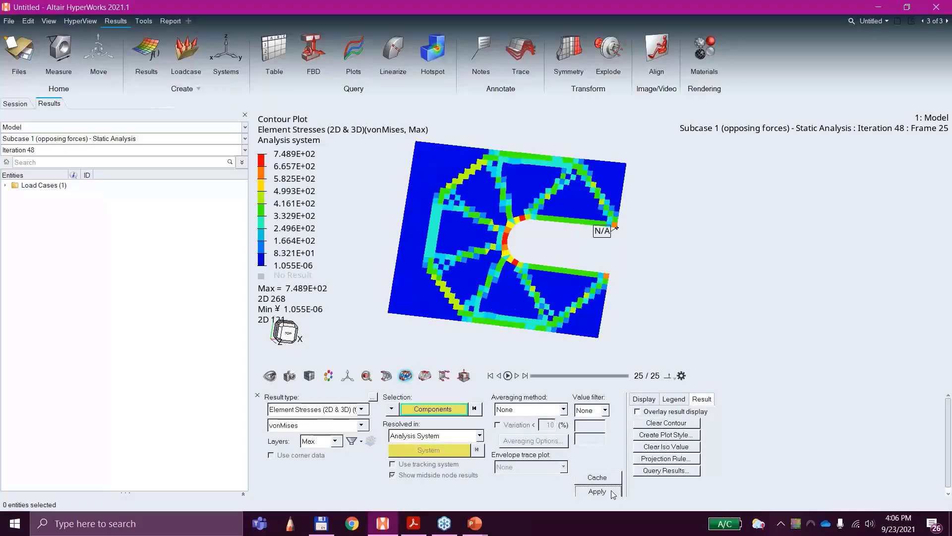
scroll(592, 222, up, 3)
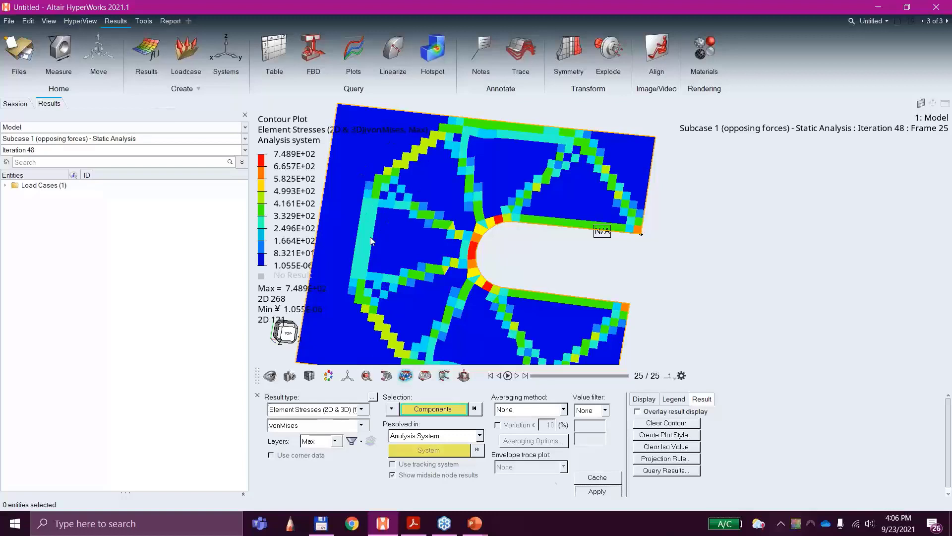
Step: Switch the contour plot back to Displacement magnitude and apply it
click(424, 377)
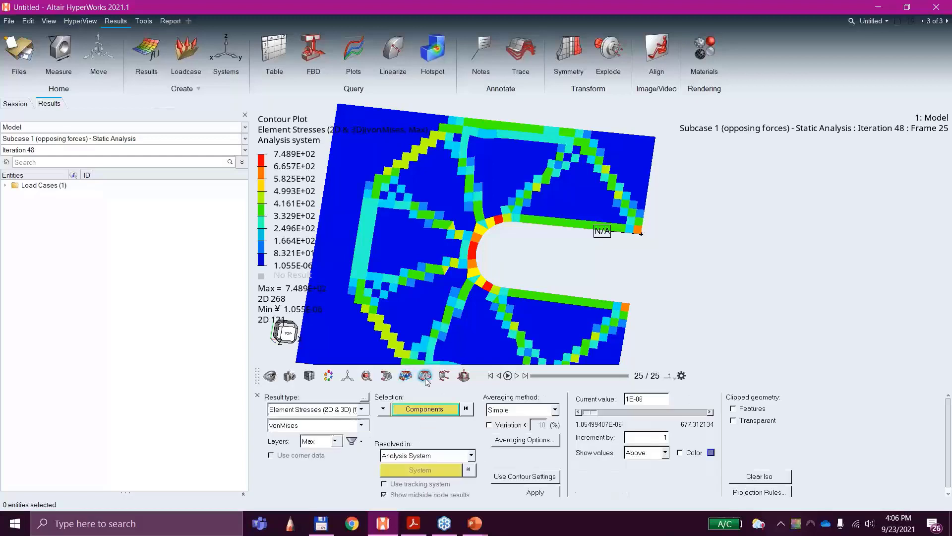
click(300, 411)
click(301, 420)
click(584, 492)
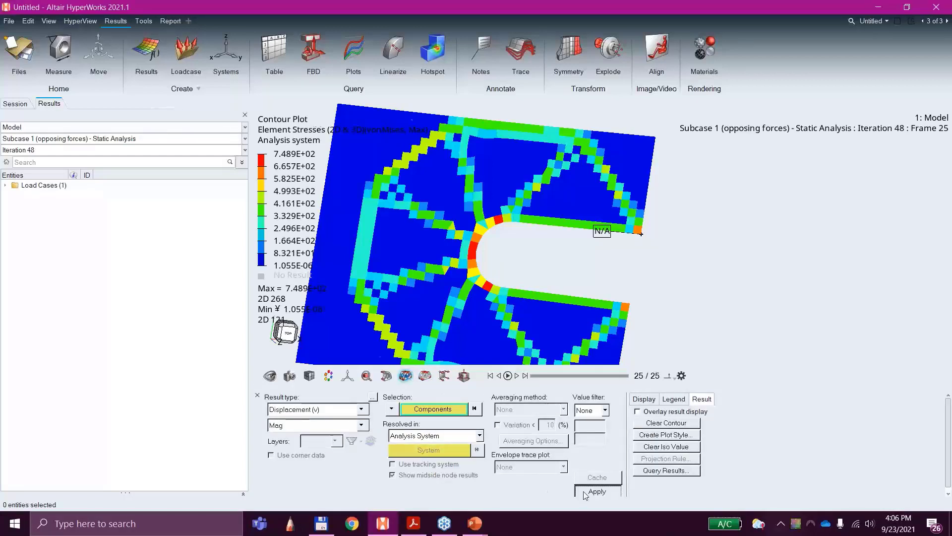
Step: Reapply the vonMises stress iso plot and raise its threshold to about 64.65 to hide the low-stress regions
click(424, 376)
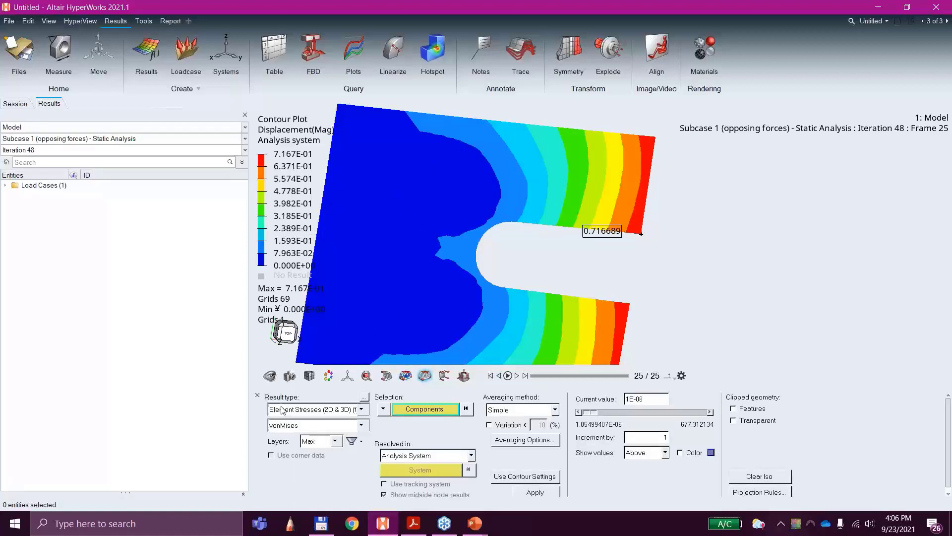
click(542, 492)
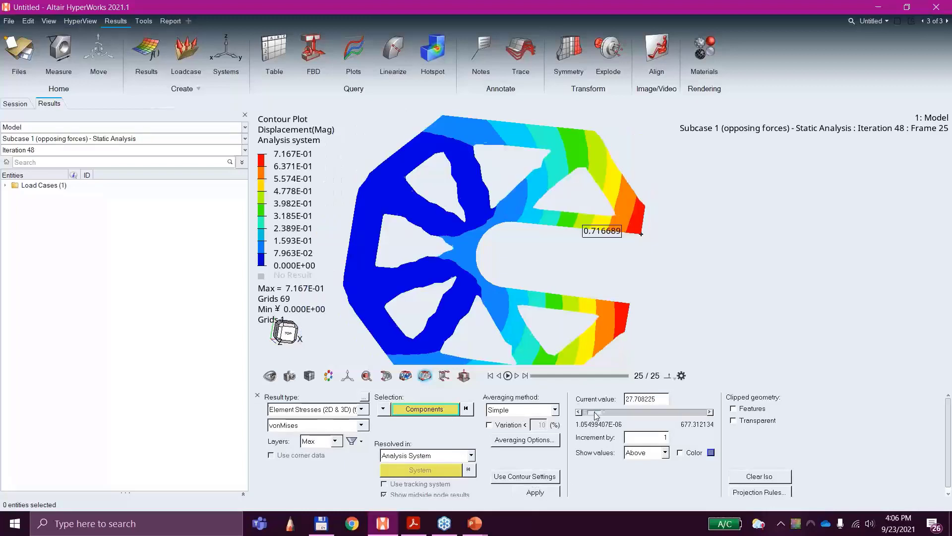
drag(591, 412, 599, 415)
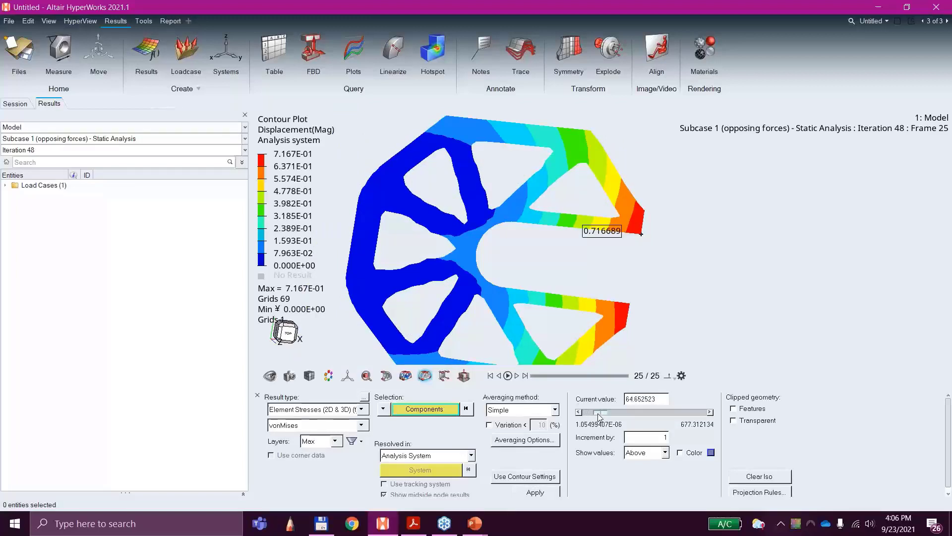
ctrl+drag(575, 353, 492, 237)
ctrl+drag(477, 218, 373, 194)
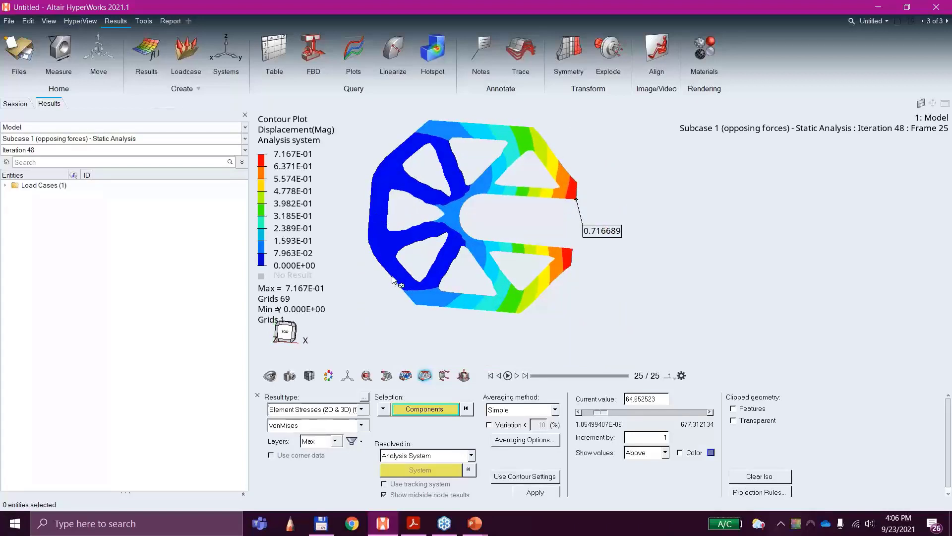
ctrl+drag(505, 225, 500, 232)
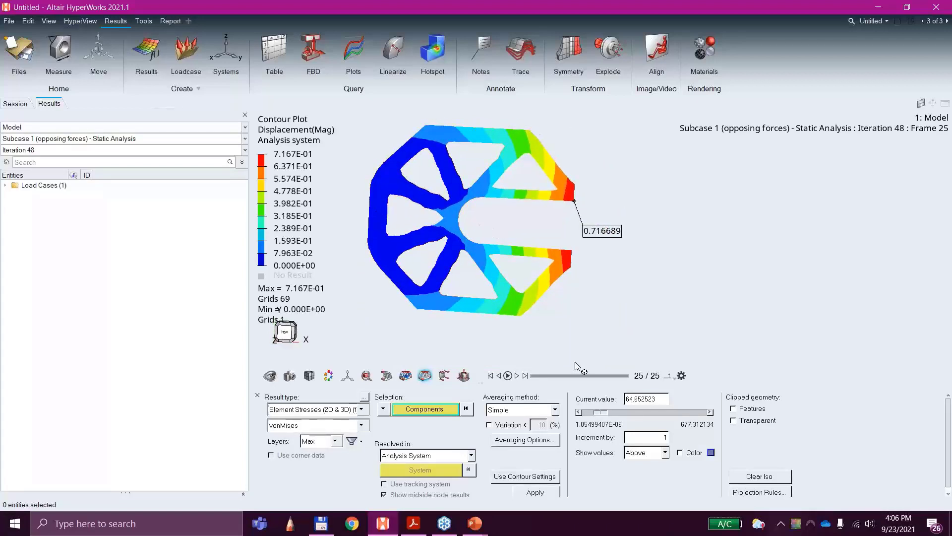
Step: Animate the displacement plot and switch the Subcase 1 results to Iteration 0 for comparison
click(507, 376)
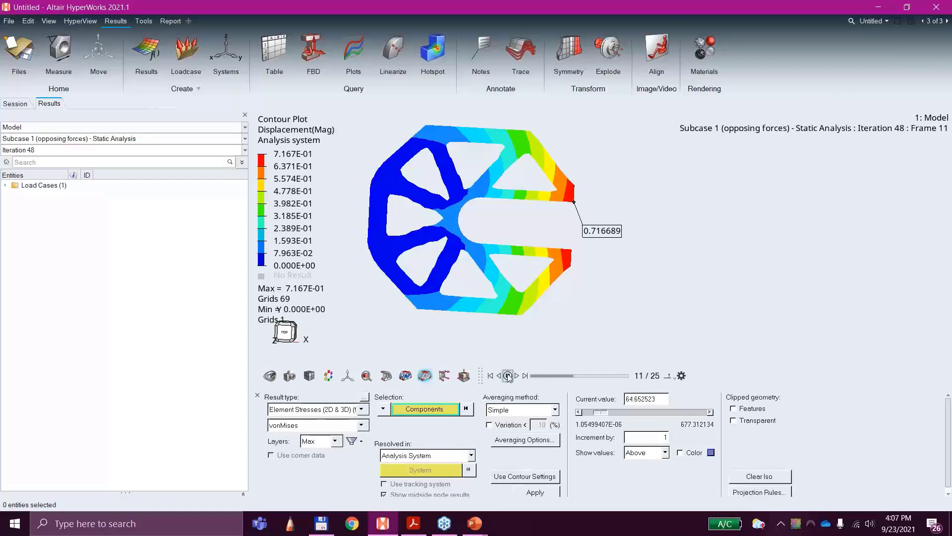
click(611, 376)
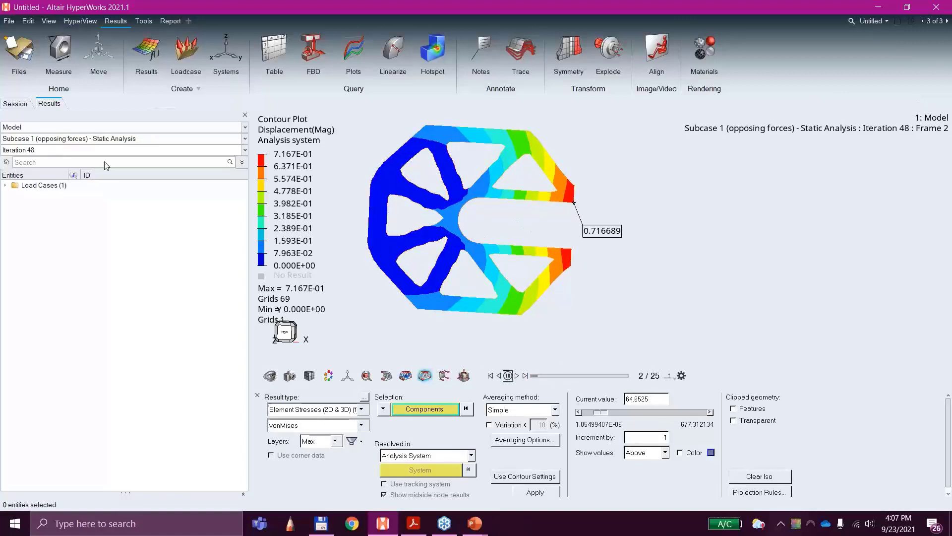
click(60, 150)
click(58, 160)
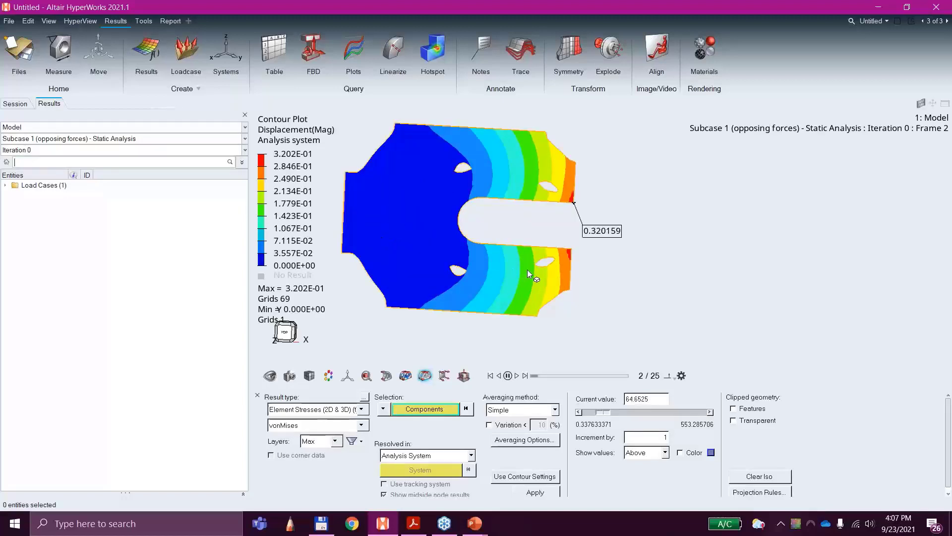
Step: Set the Subcase 1 results back to Iteration 48
click(31, 151)
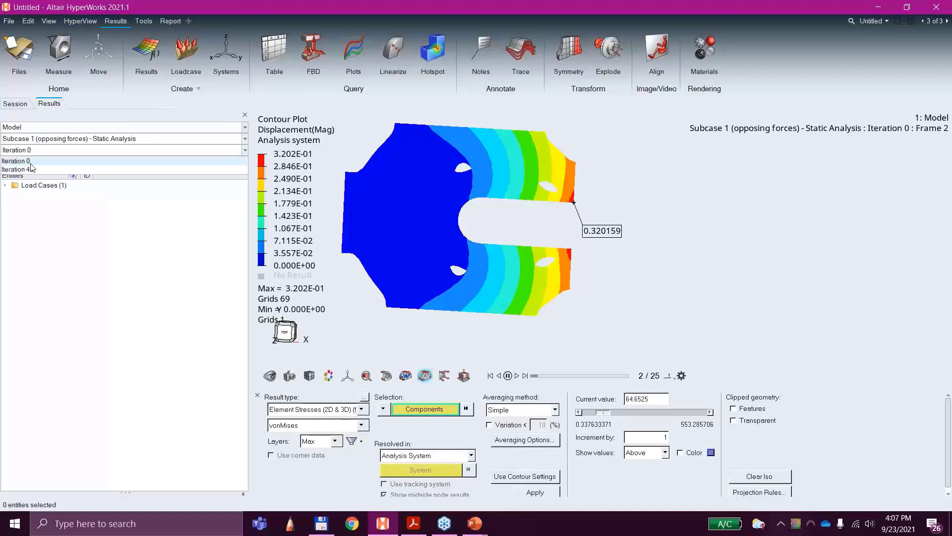
click(29, 168)
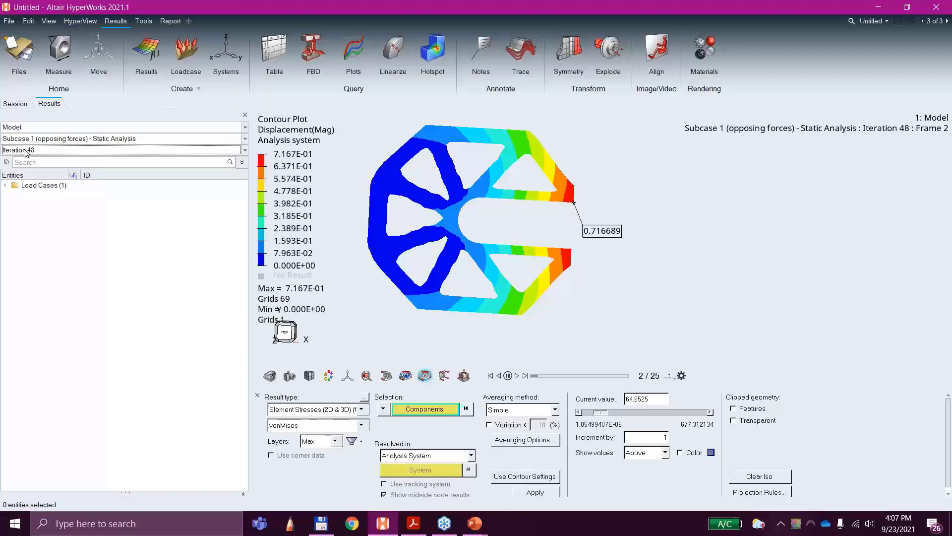
click(52, 152)
click(33, 170)
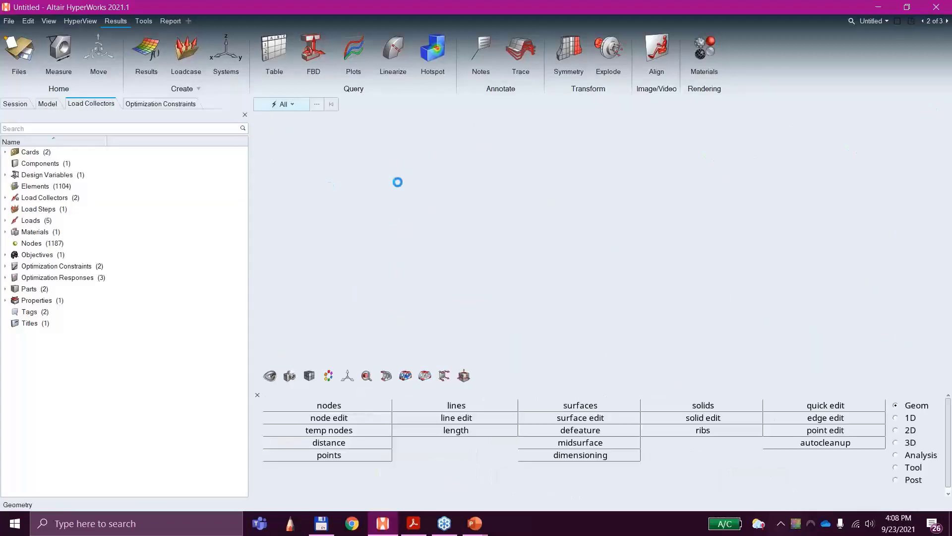
Step: Start a new session from the model page, discarding the unsaved model and all current session data
click(9, 23)
click(21, 40)
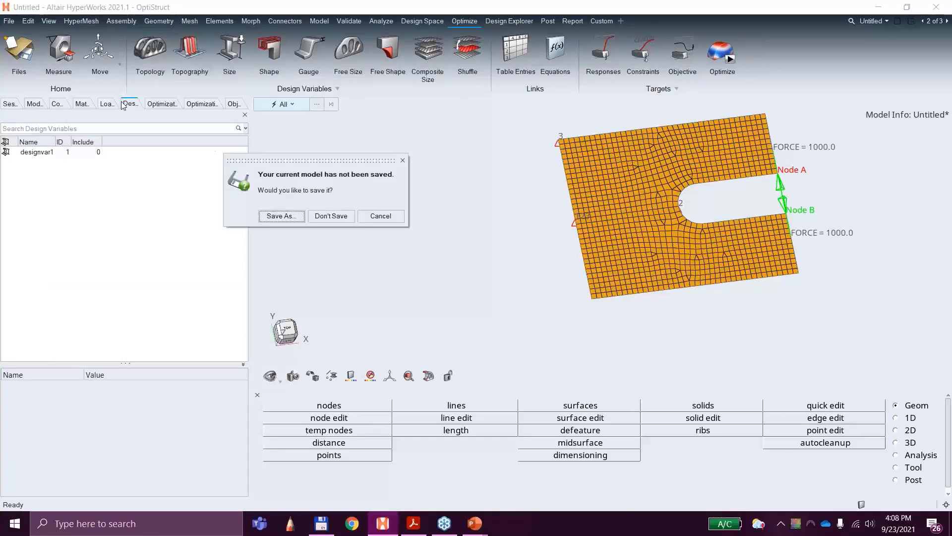
click(349, 220)
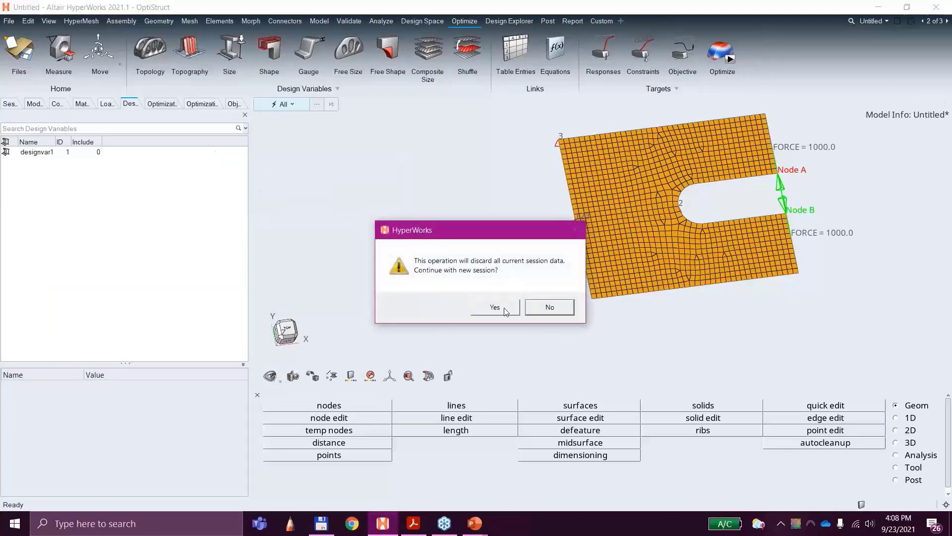
click(496, 308)
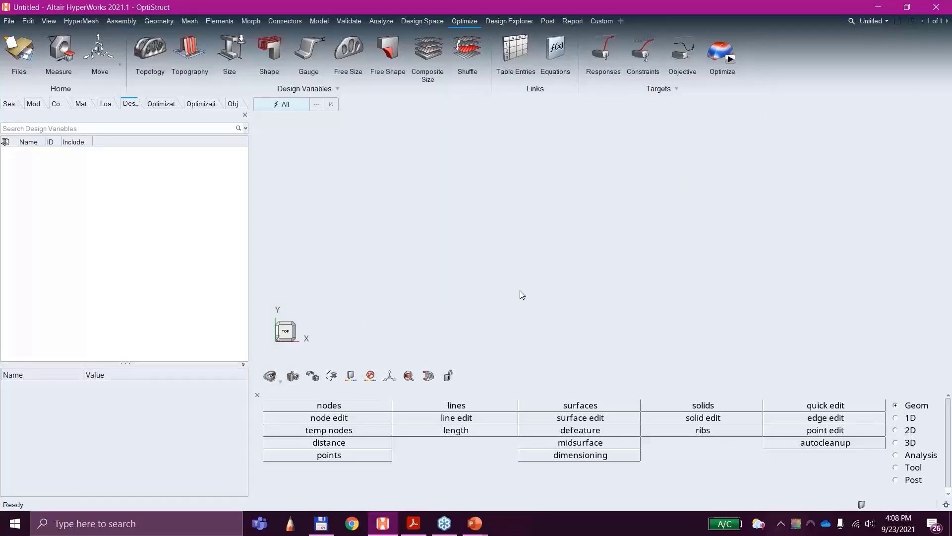
Step: Import the OptiStruct solver deck 3C_control_arm_analysis.fem from the Simple_Analysis folder, accepting the default import options
click(9, 21)
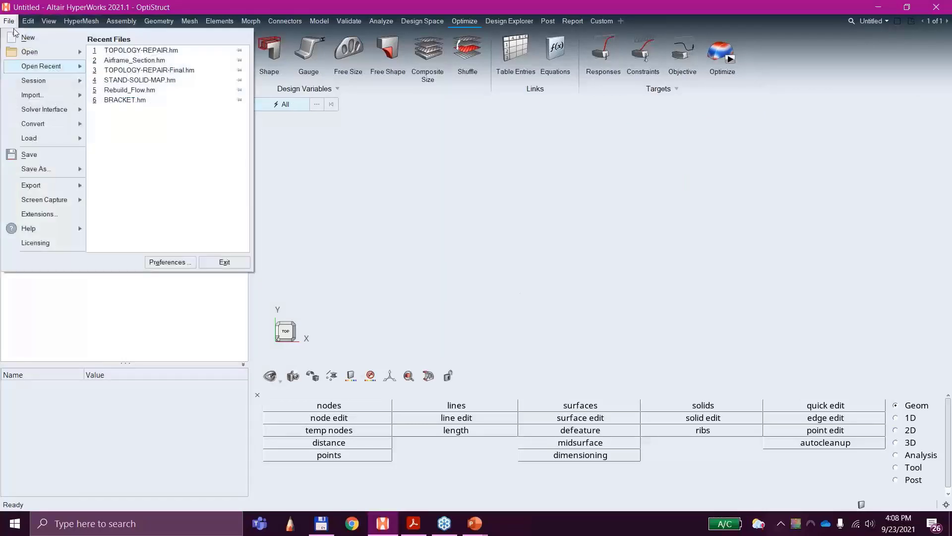
mouse_move(51, 97)
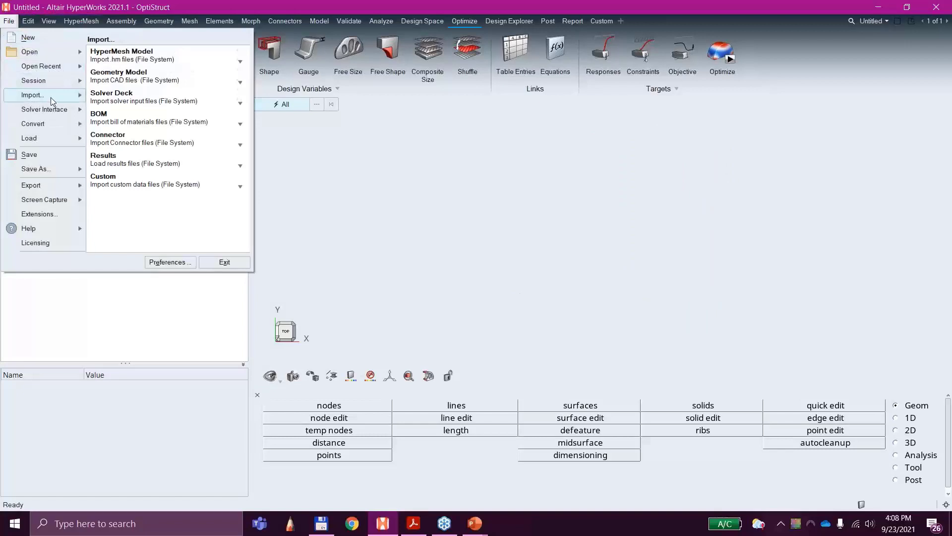
click(127, 102)
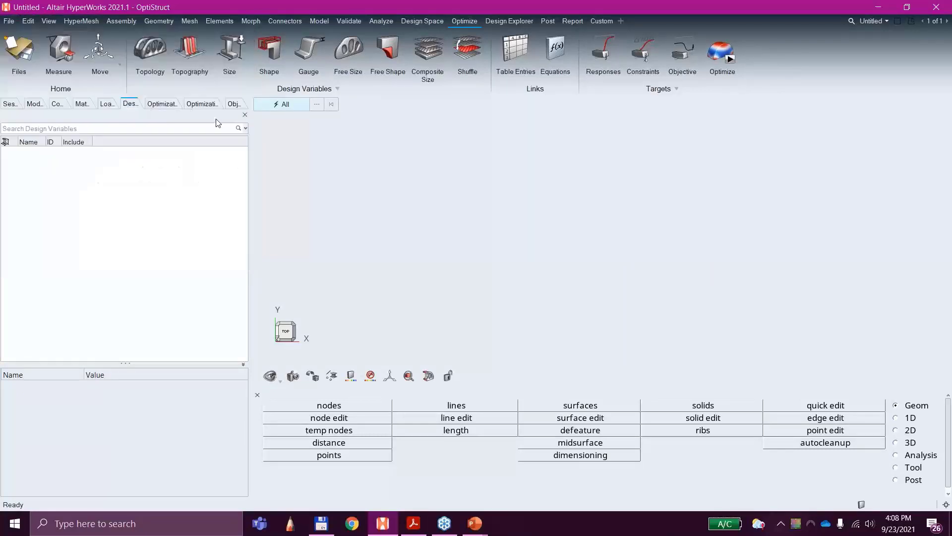
double_click(147, 114)
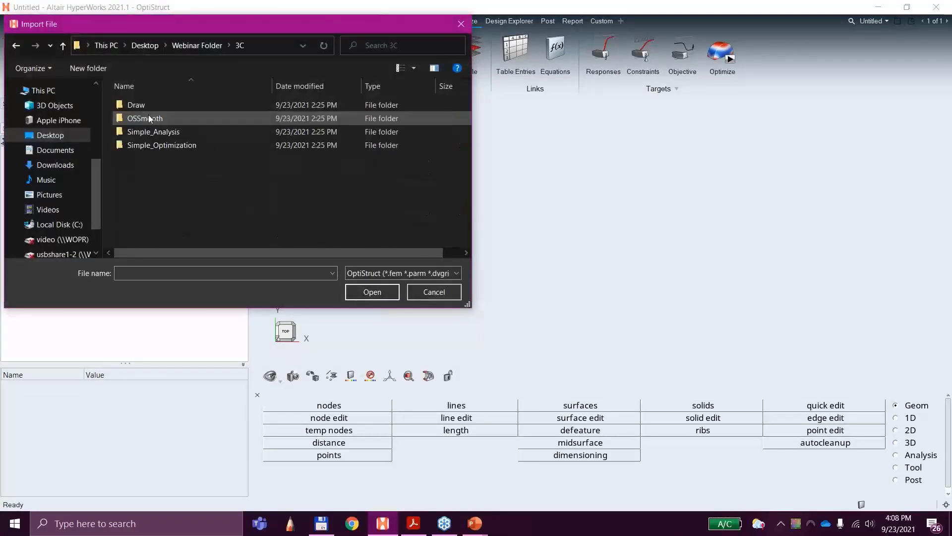
double_click(167, 132)
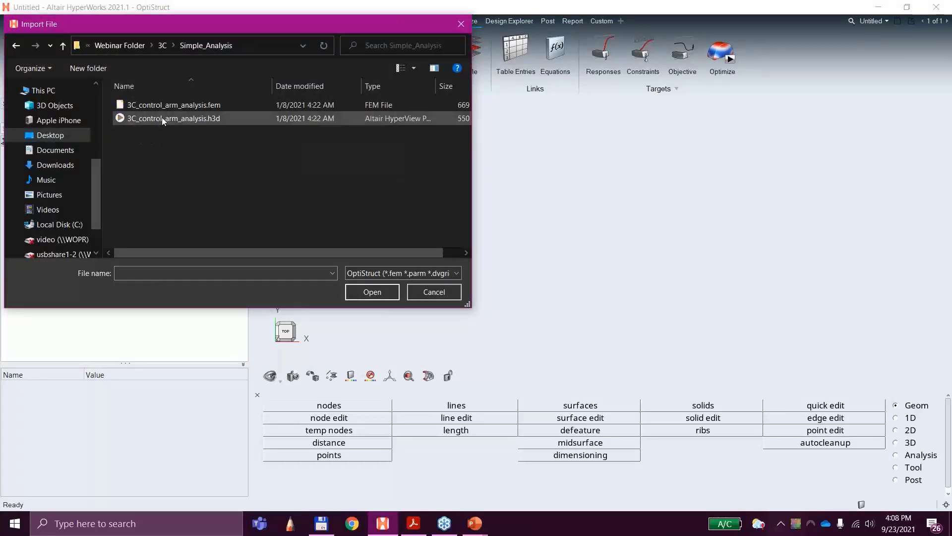
double_click(162, 108)
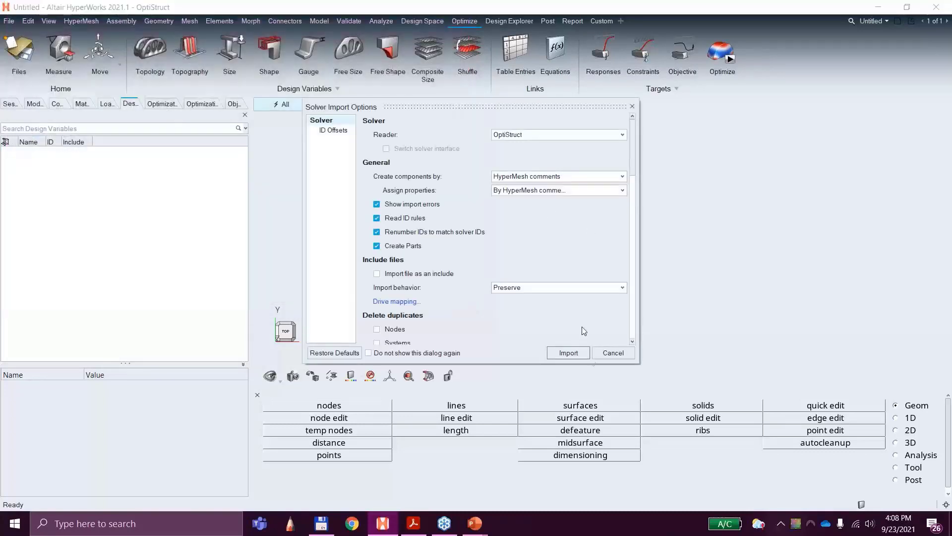
click(575, 353)
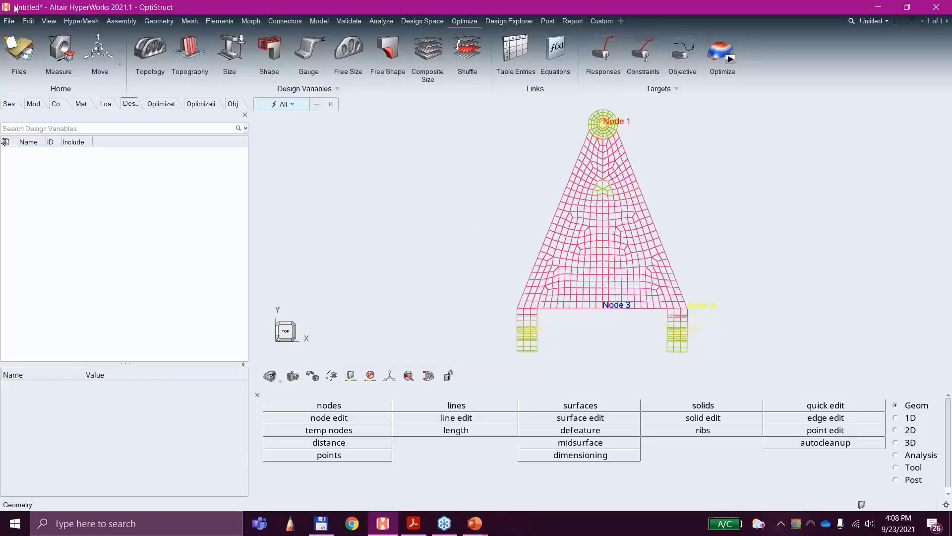
Step: Discard the imported control arm analysis model without saving it
click(8, 21)
mouse_move(44, 51)
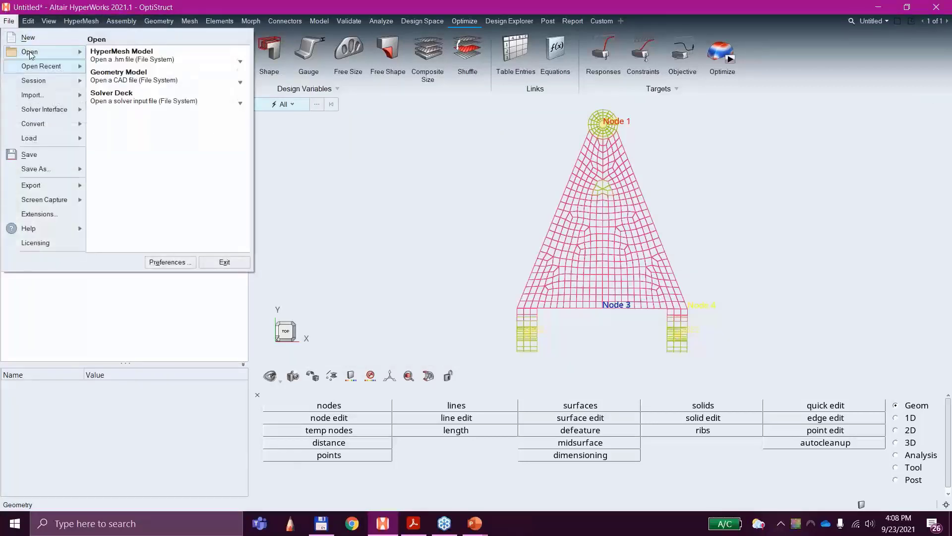
click(93, 79)
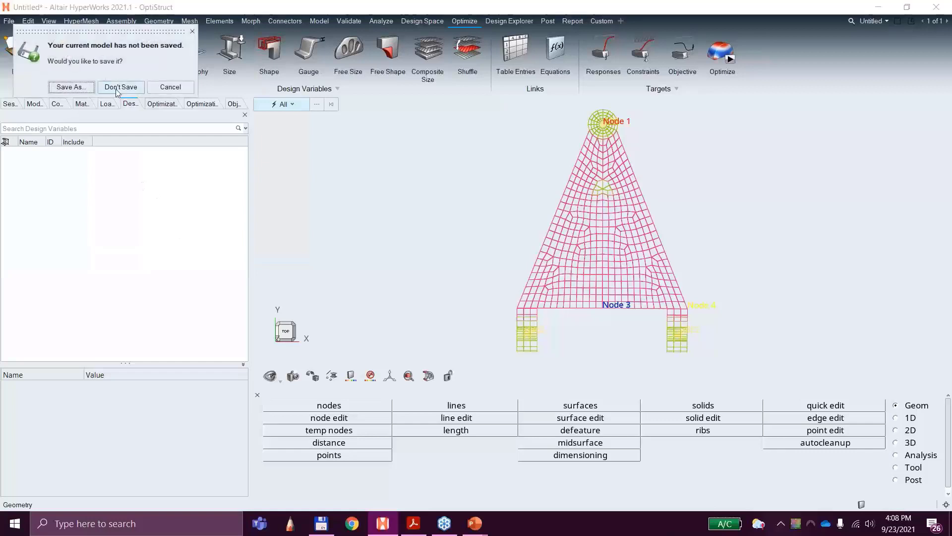
click(120, 87)
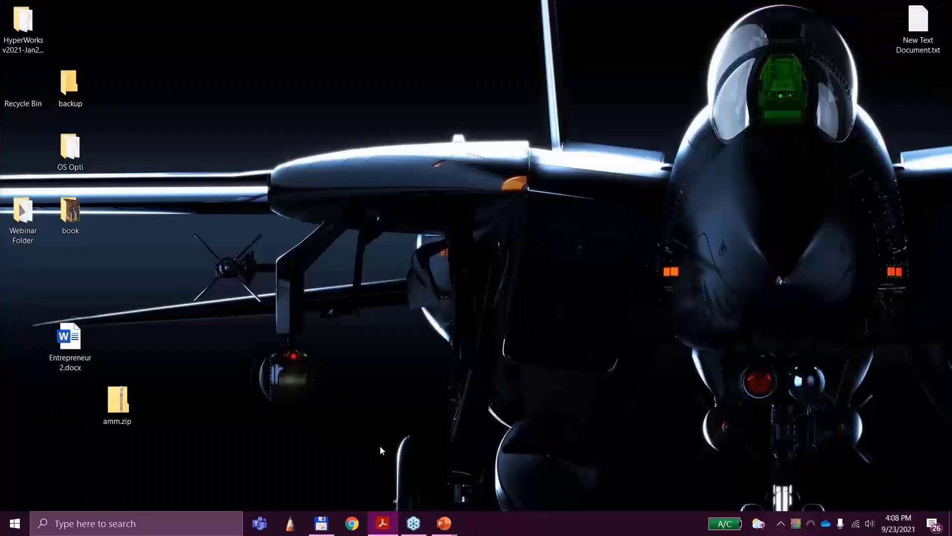
Step: Launch HyperWorks 2021.1 again and dismiss the Getting Started window
click(15, 523)
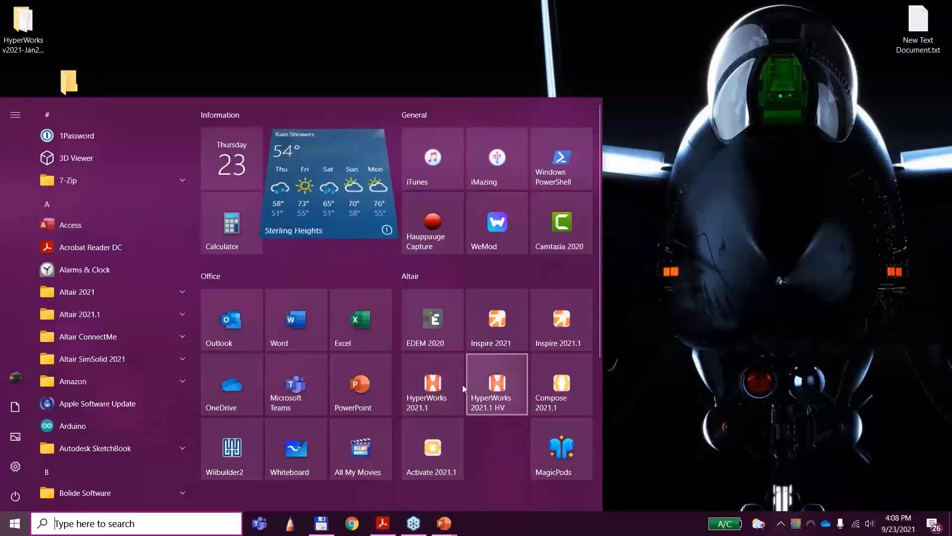
click(444, 387)
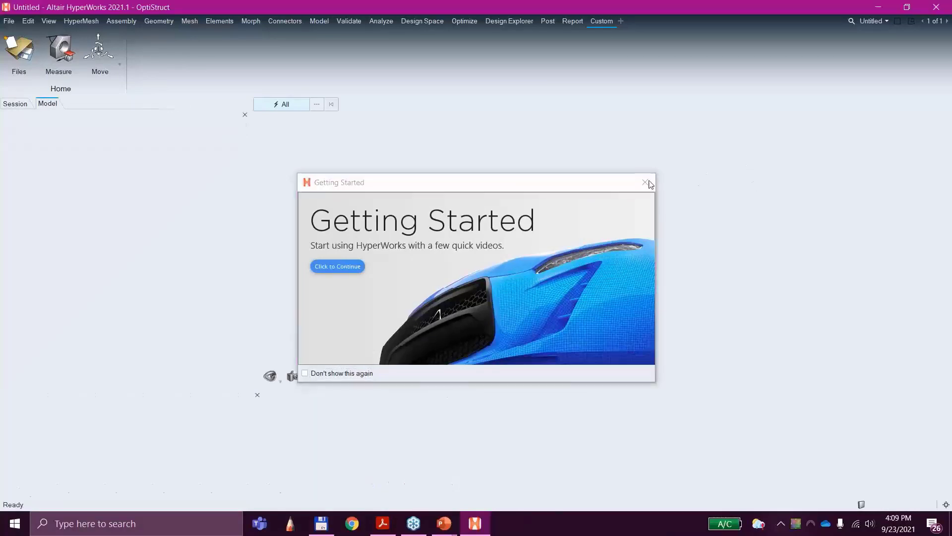
click(645, 182)
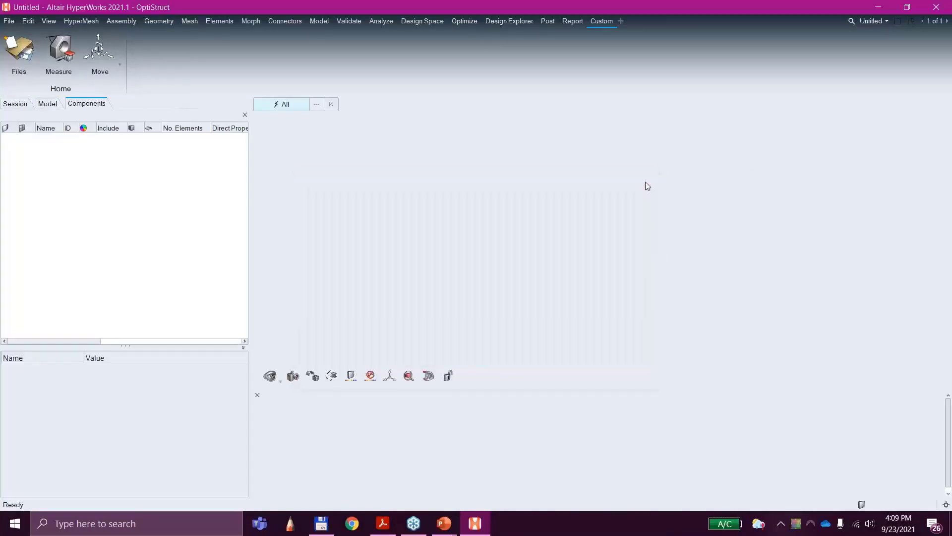
Step: Import the OptiStruct solver deck 3C_control_arm.fem from the desktop's Webinar Folder, accepting the import options
click(9, 22)
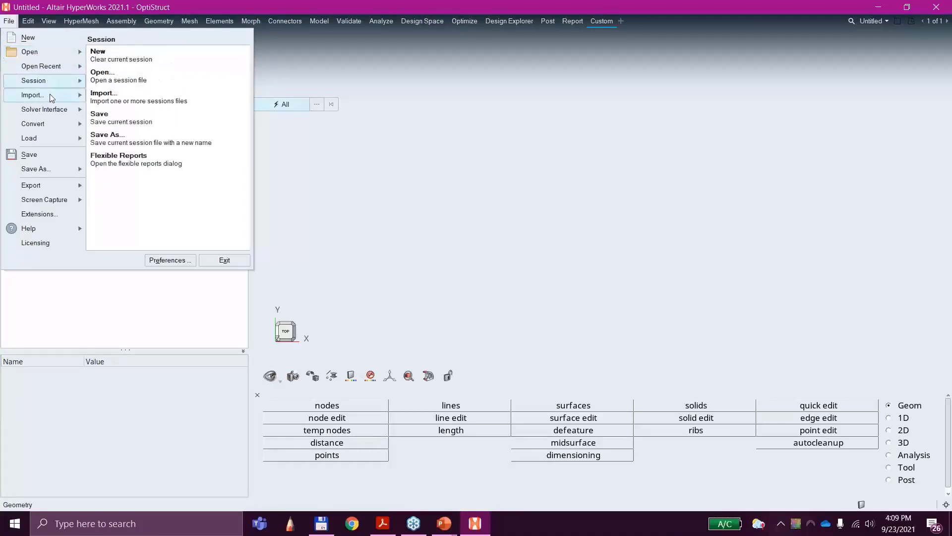
mouse_move(52, 96)
click(139, 93)
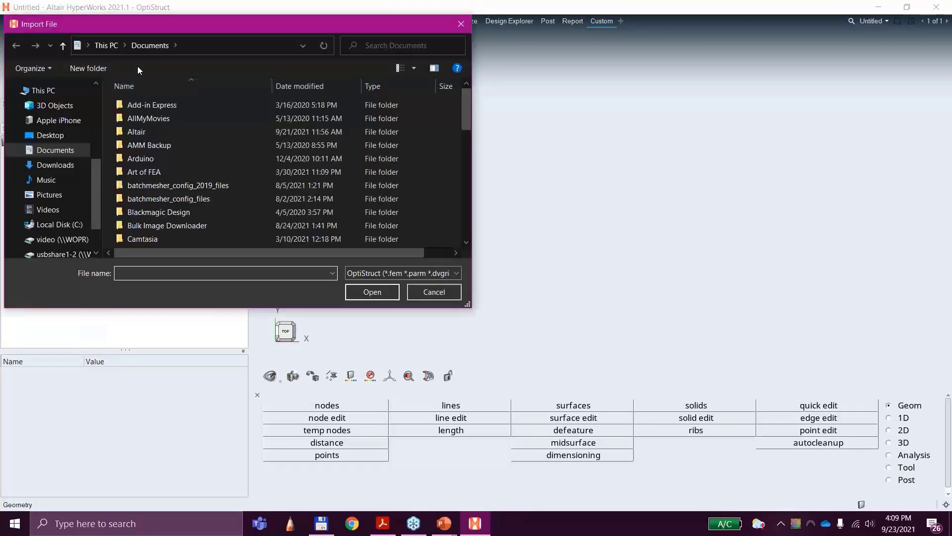
click(52, 135)
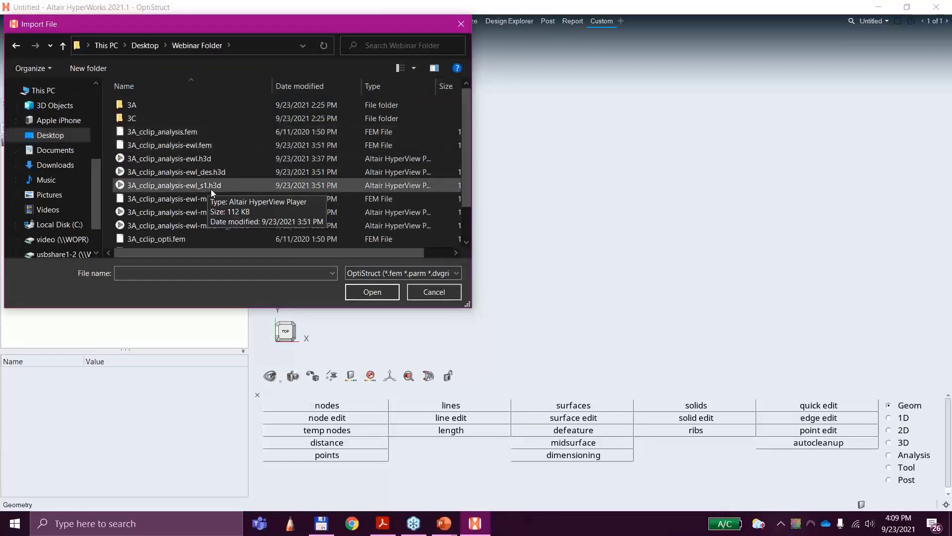
scroll(183, 163, down, 1)
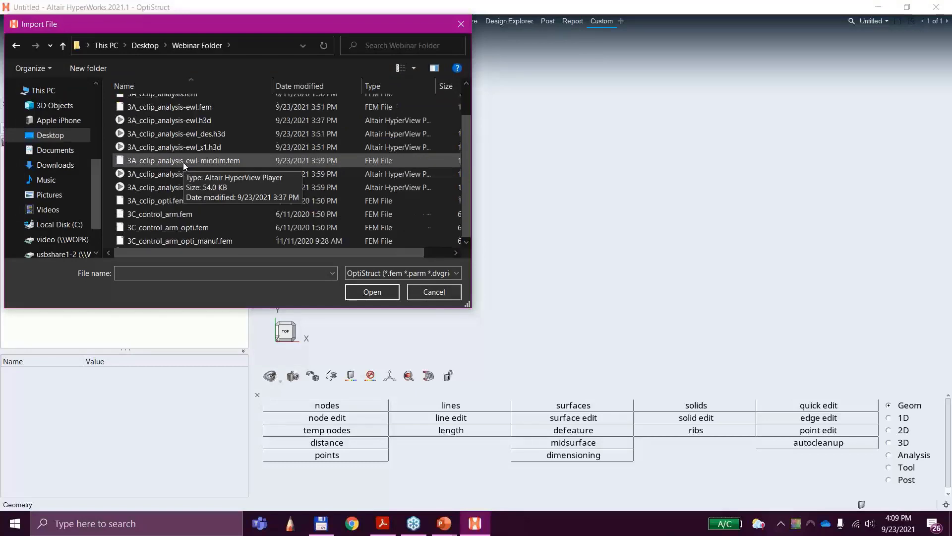
click(178, 215)
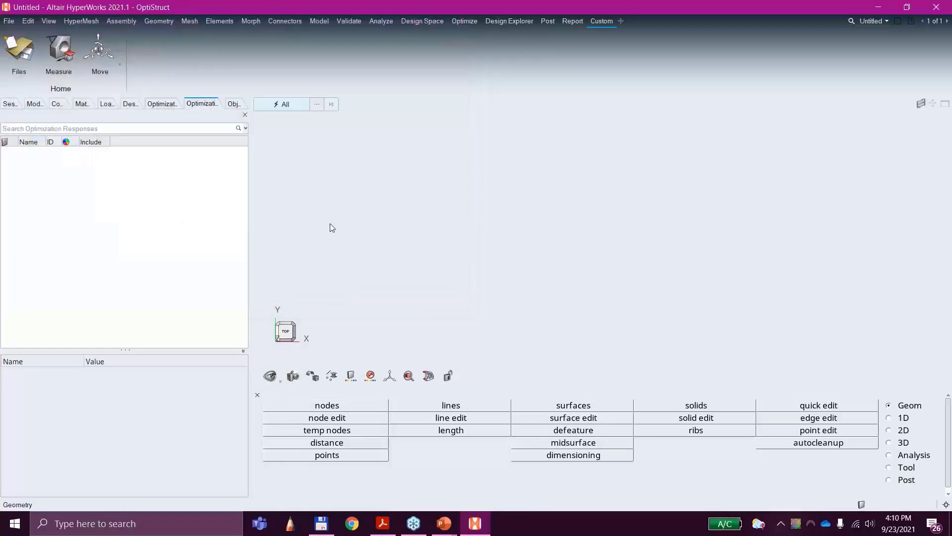
click(569, 353)
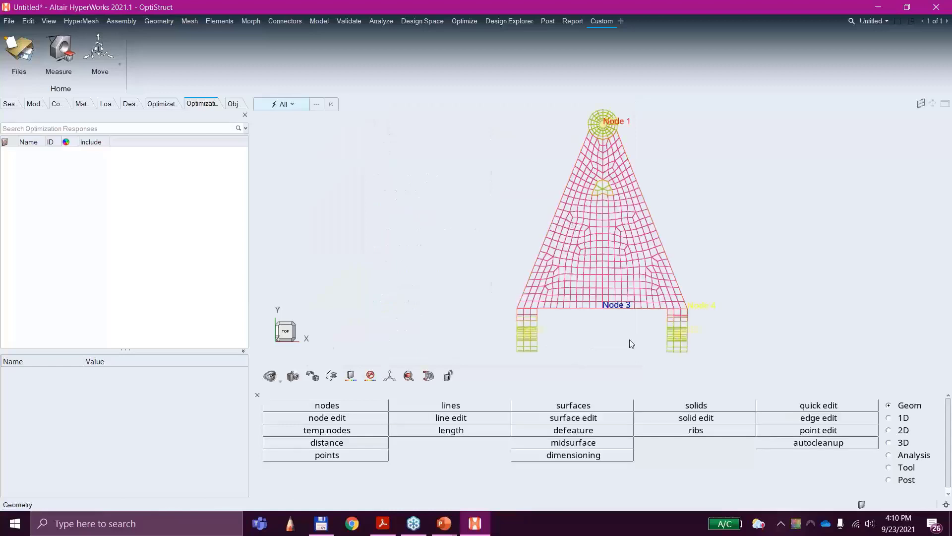
Step: Display the nondesign, design and RBE components as shaded elements with mesh lines
ctrl+drag(630, 340, 542, 223)
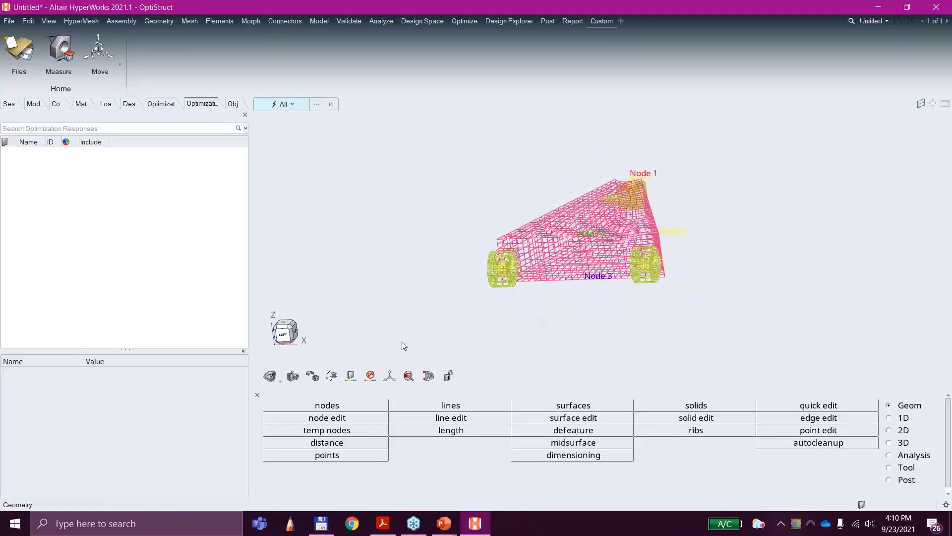
click(40, 103)
click(56, 103)
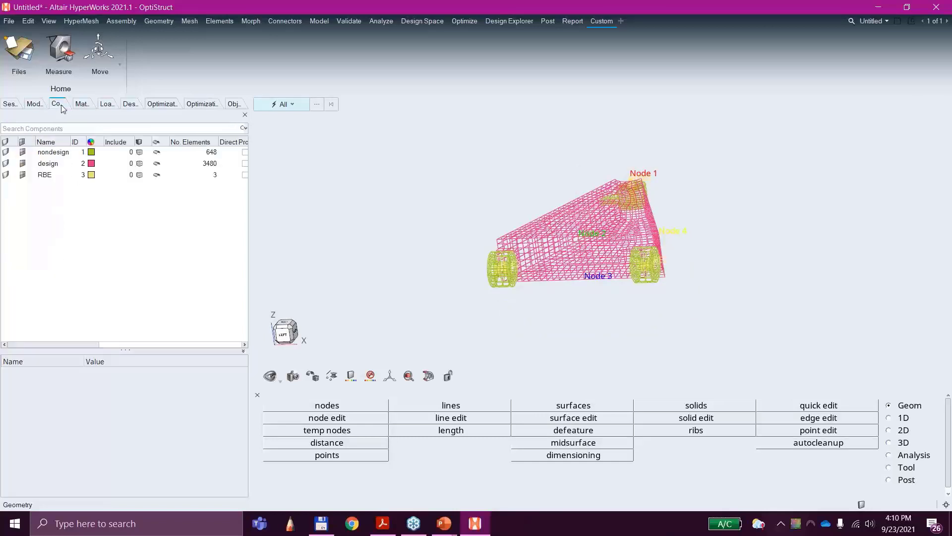
click(139, 152)
click(144, 140)
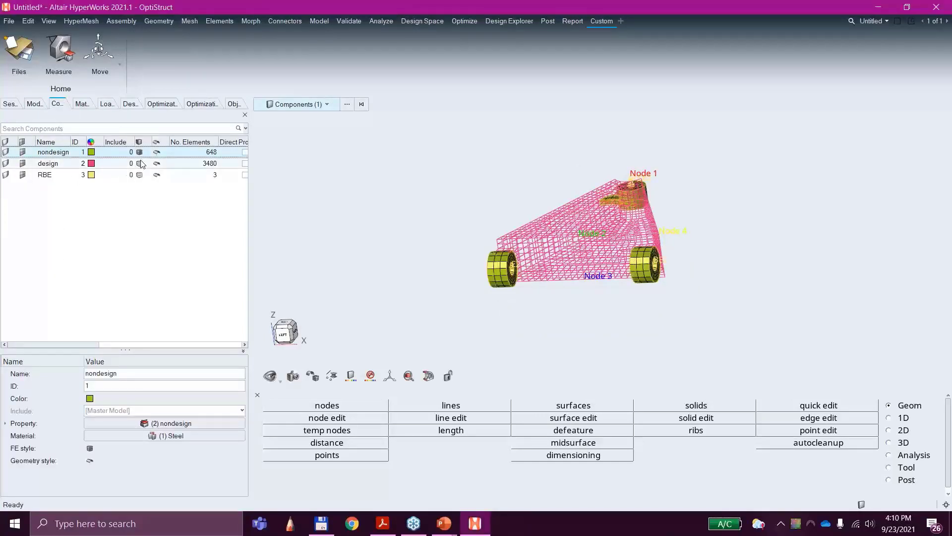
click(139, 163)
click(144, 151)
click(141, 175)
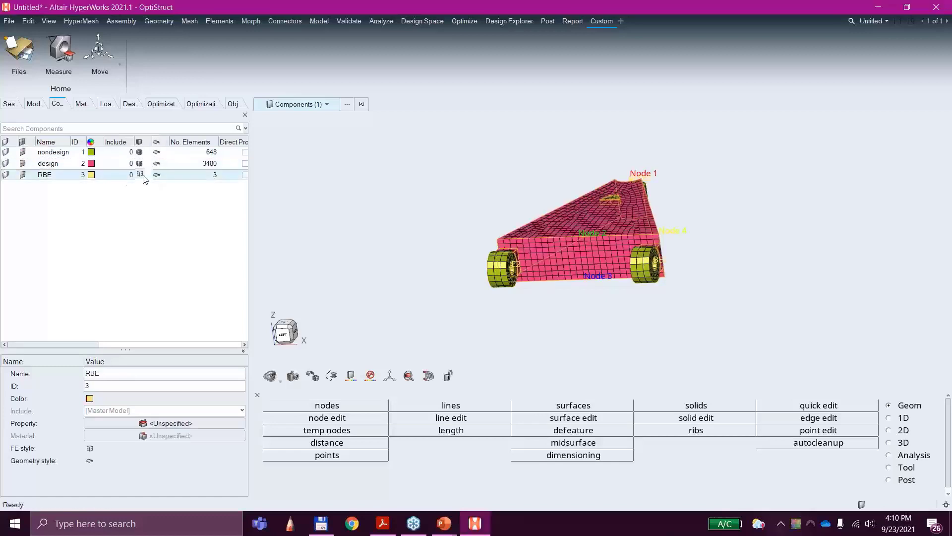
click(144, 162)
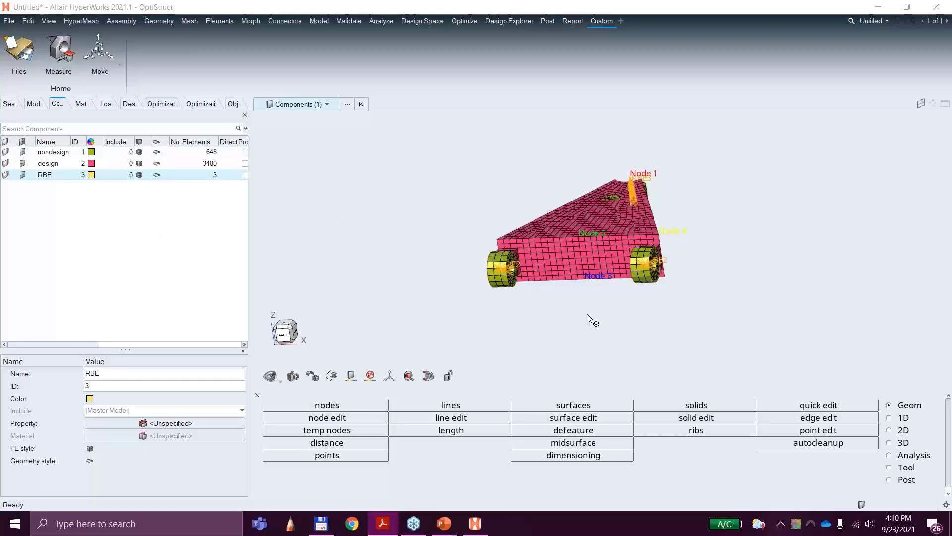
Step: Hide and reshow the elements of the design, nondesign and RBE components in turn to identify each one
ctrl+drag(598, 329, 563, 263)
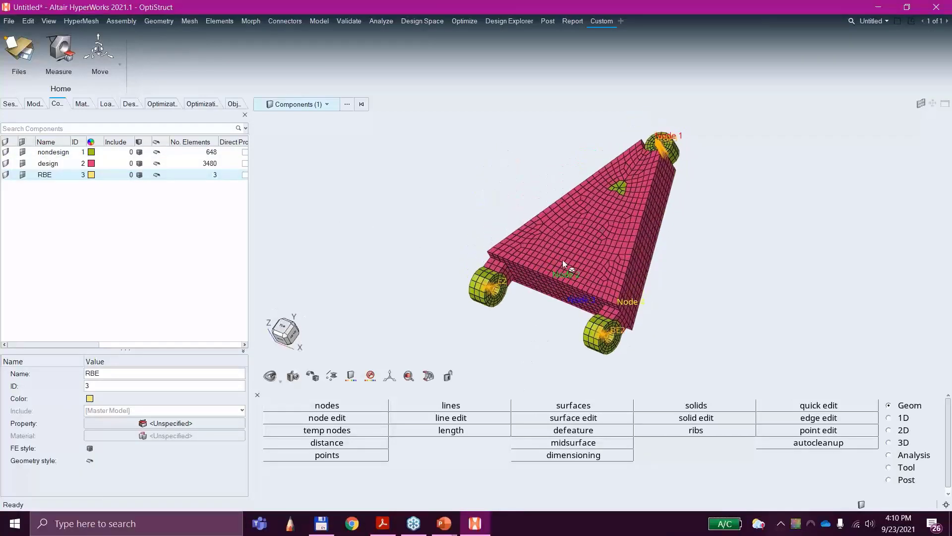
click(23, 164)
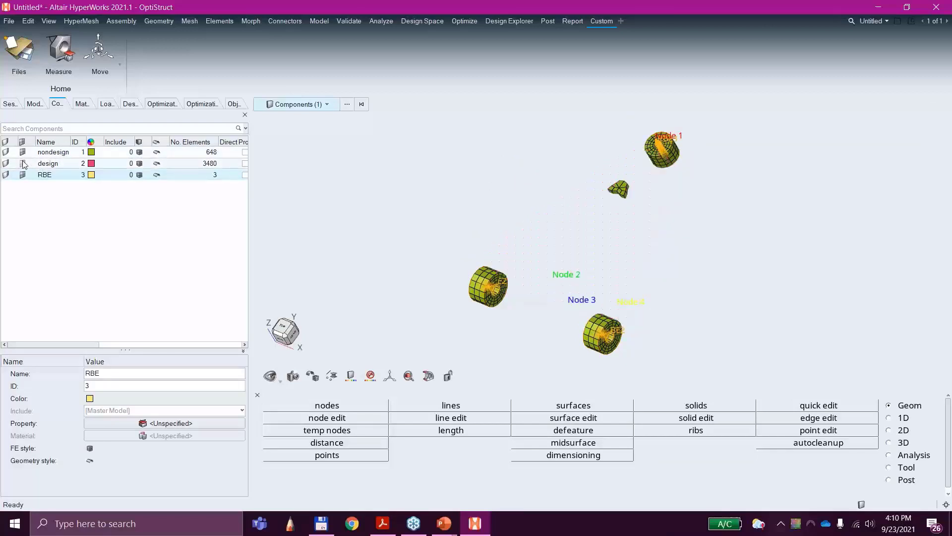
click(23, 164)
click(23, 164)
click(22, 163)
click(23, 153)
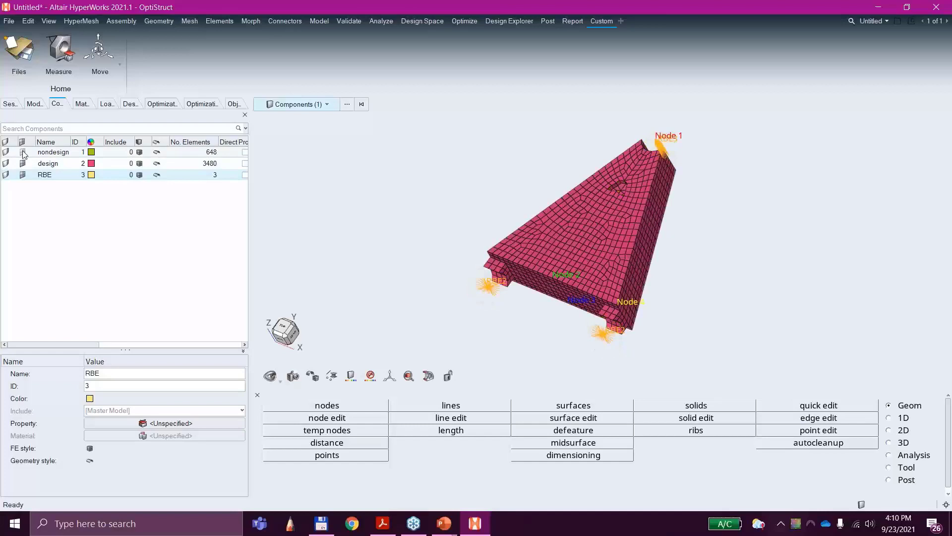
click(23, 153)
click(23, 153)
click(23, 153)
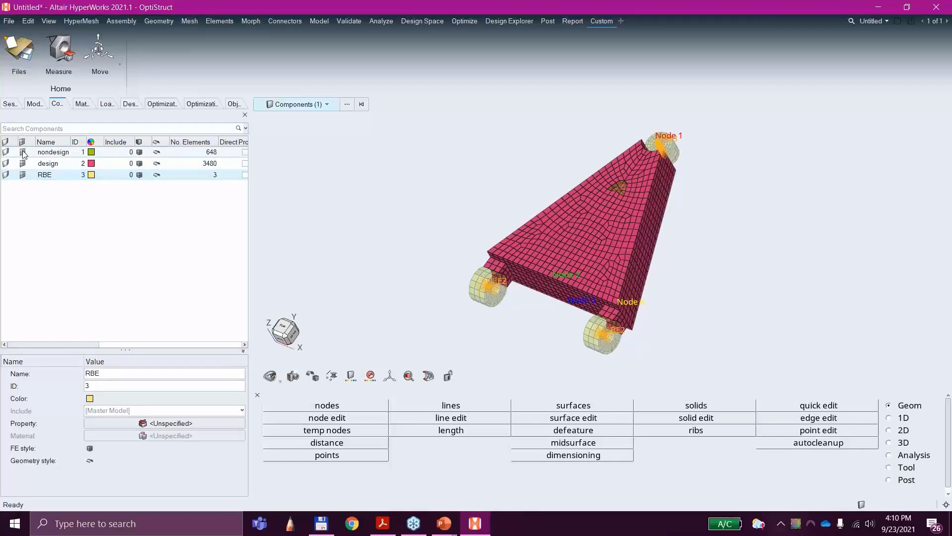
click(23, 175)
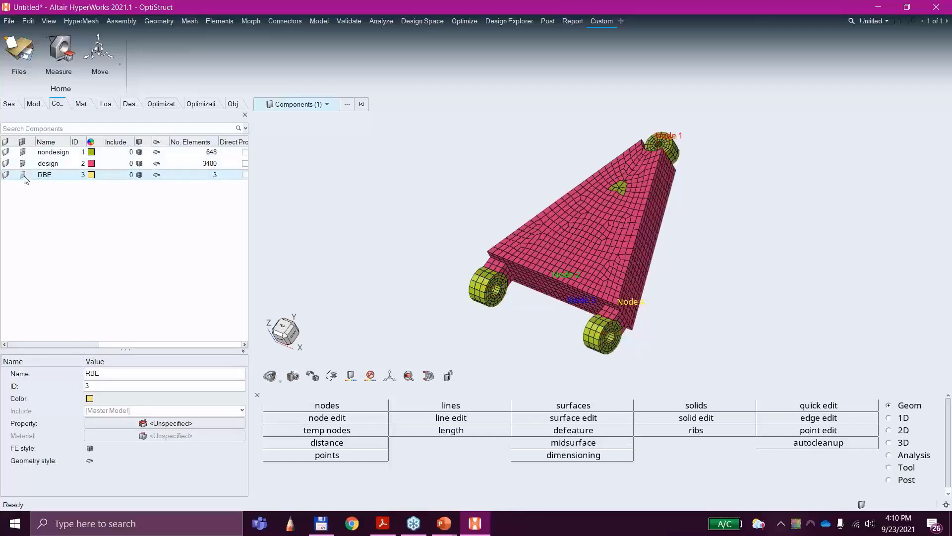
click(23, 175)
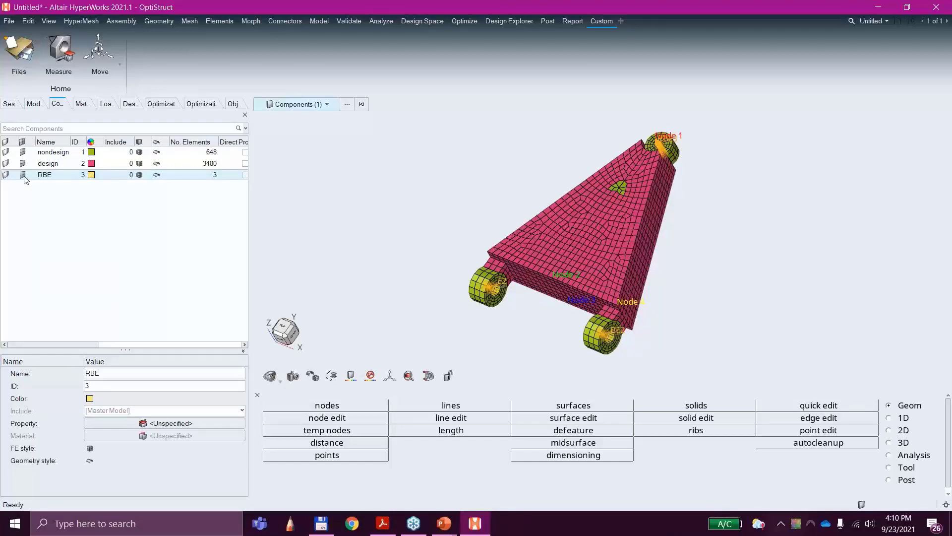
Step: Examine the control arm's nondesign bushings, their RBE connections and the nondesign patch on the top face
ctrl+drag(531, 351, 550, 245)
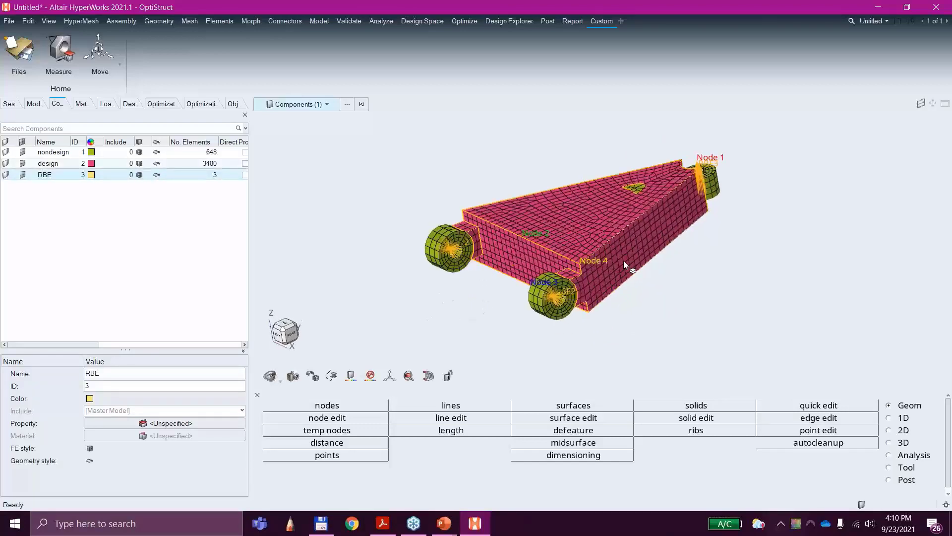
scroll(623, 264, up, 5)
ctrl+drag(749, 326, 658, 292)
scroll(783, 287, down, 5)
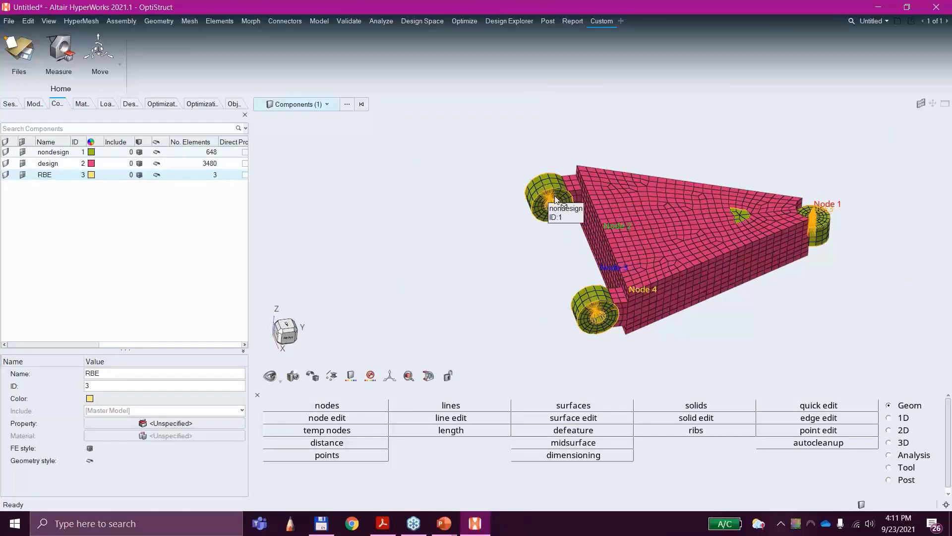
scroll(557, 202, up, 6)
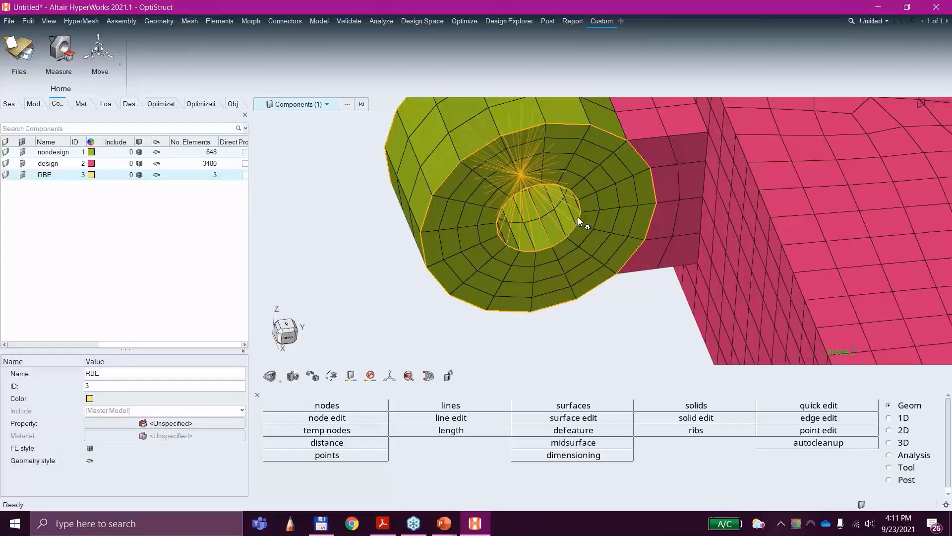
scroll(570, 200, down, 8)
scroll(829, 219, up, 3)
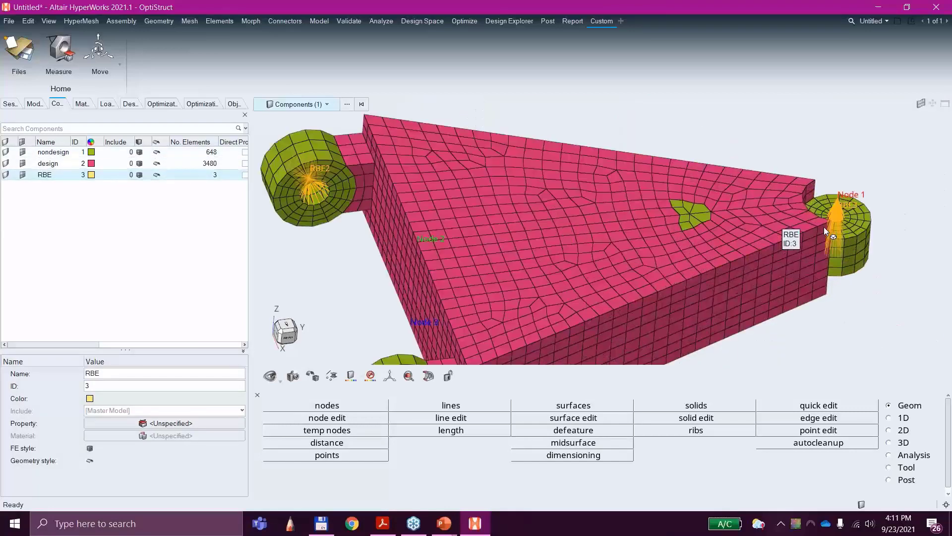
scroll(823, 227, up, 3)
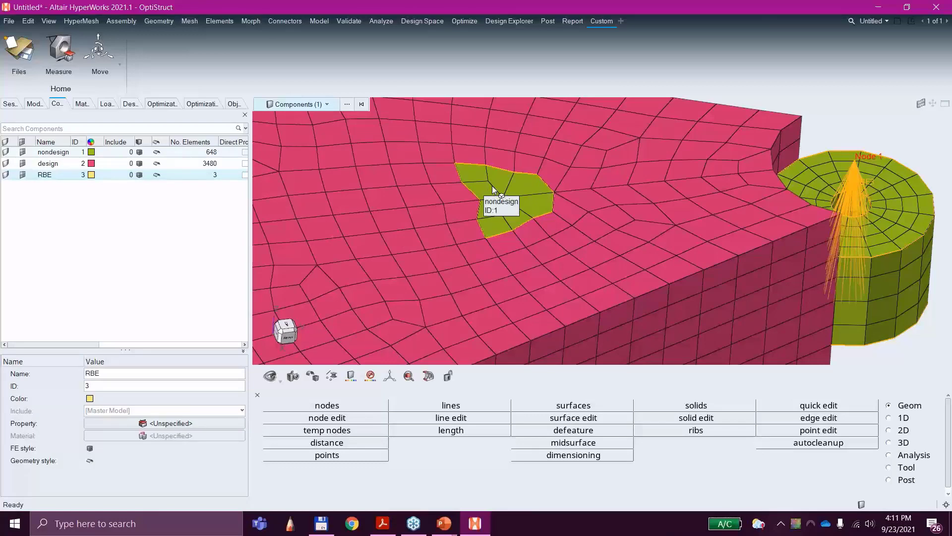
Step: Inspect the nondesign patch on the control arm's top face and clear the component selection
scroll(570, 218, down, 6)
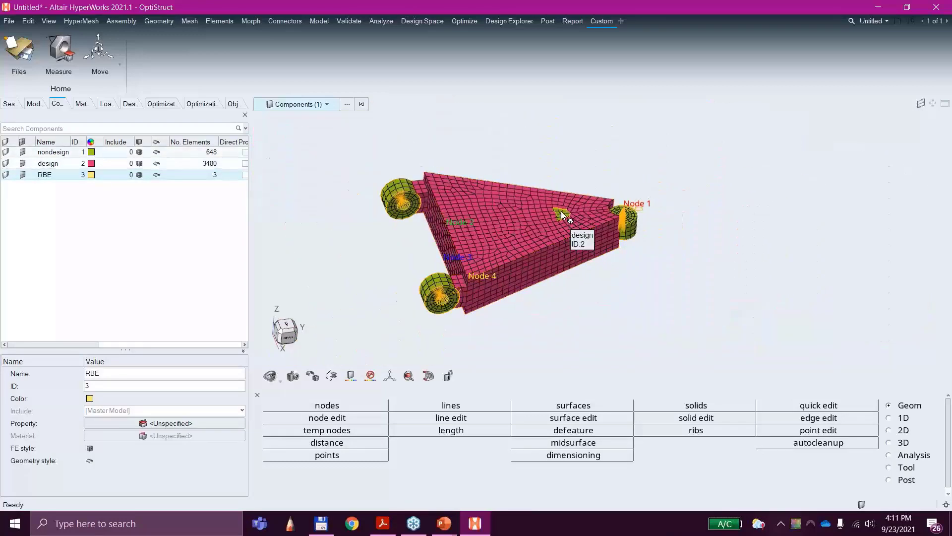
scroll(561, 218, up, 6)
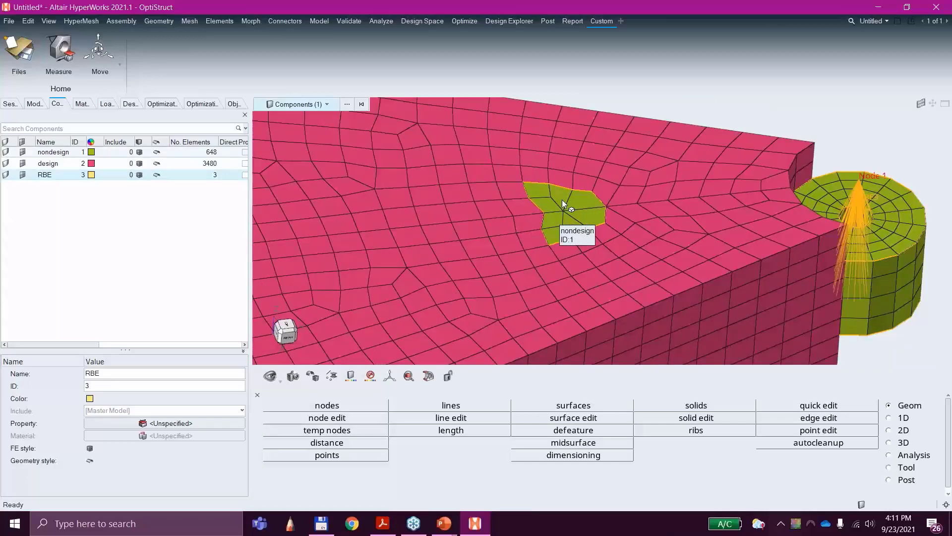
scroll(560, 204, down, 6)
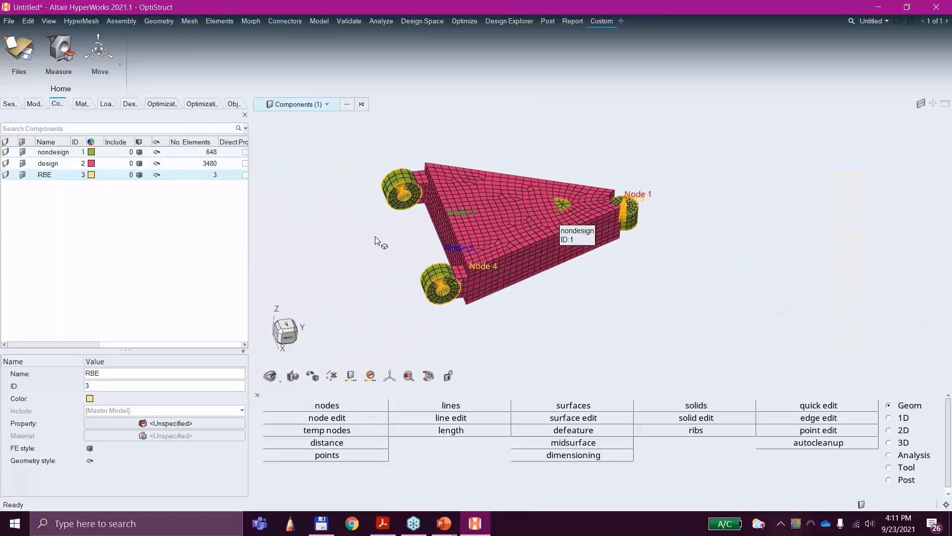
click(386, 237)
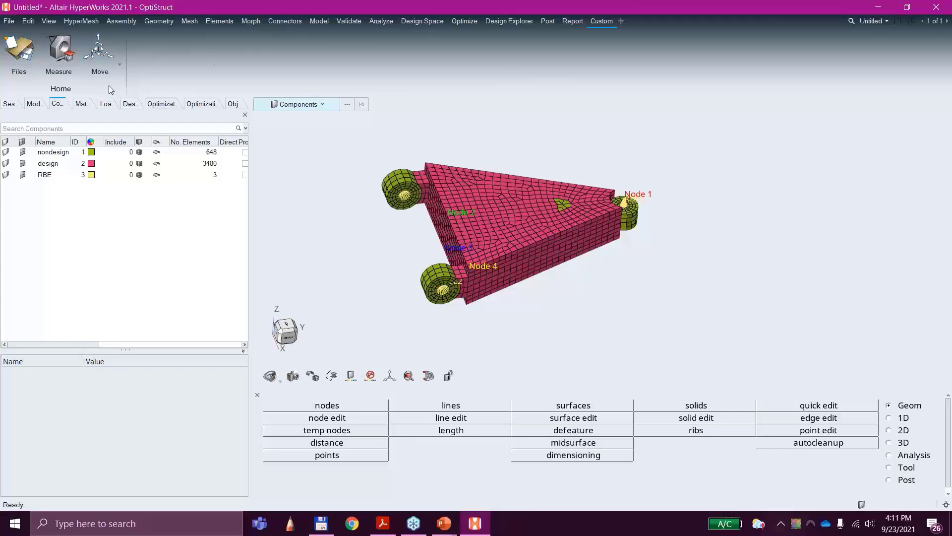
Step: List the model's load steps to review the Corner, Brake and Pothole subcases
click(31, 105)
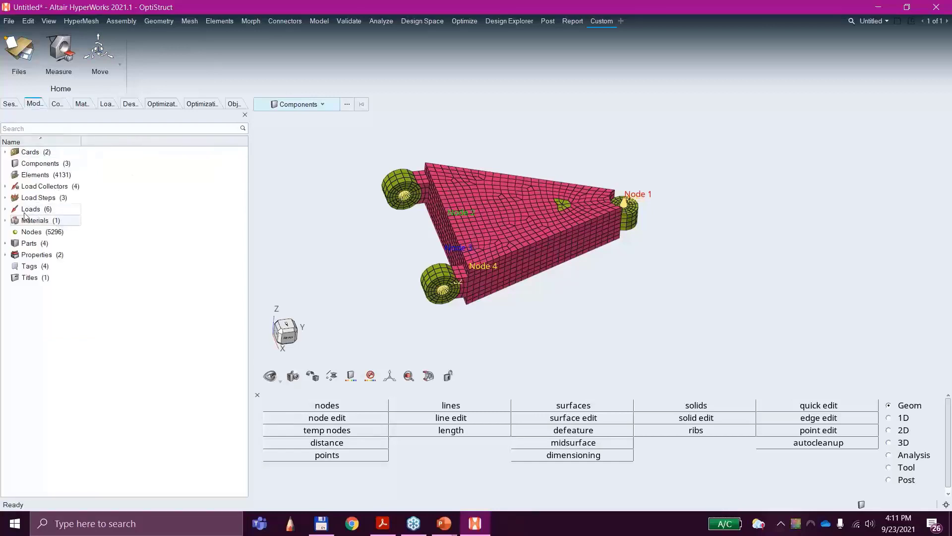
click(5, 198)
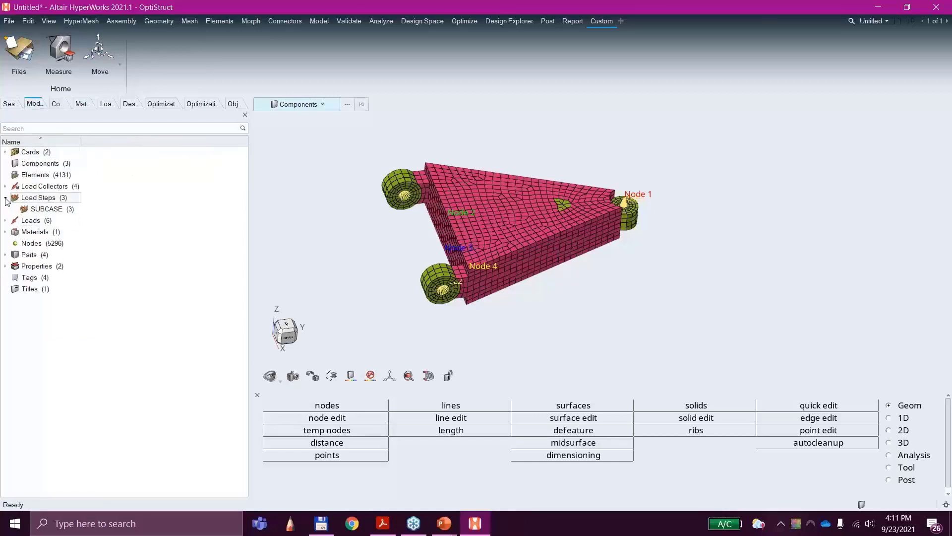
double_click(38, 210)
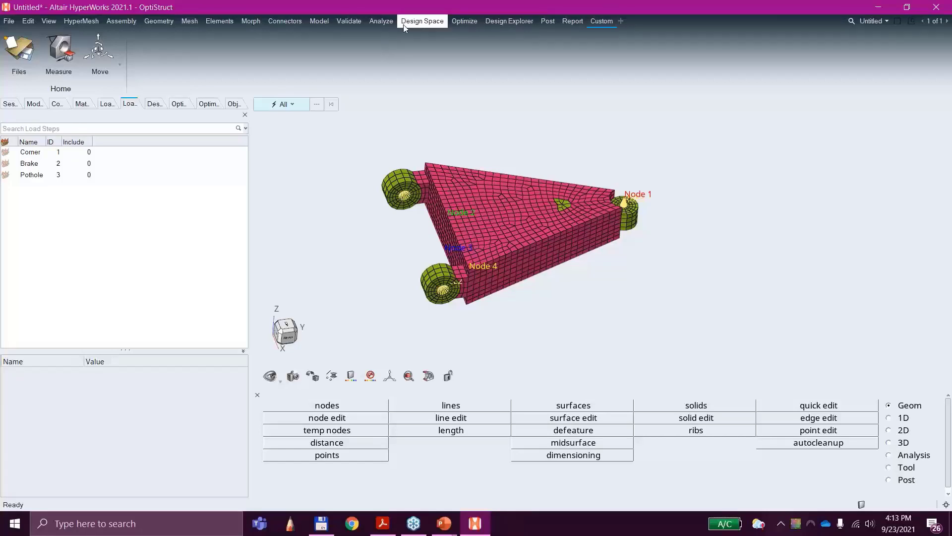
Step: Create a topology design variable with the property type PSOLID
click(463, 21)
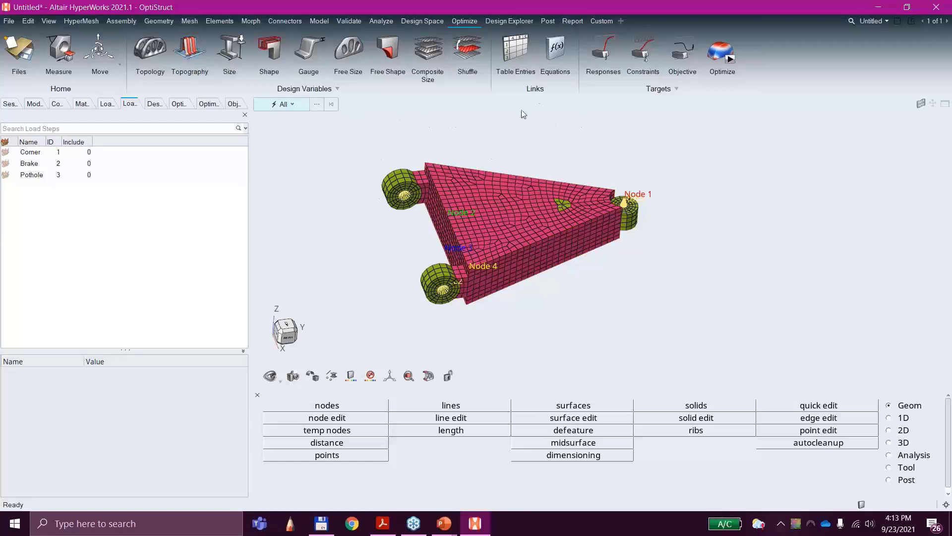
click(149, 50)
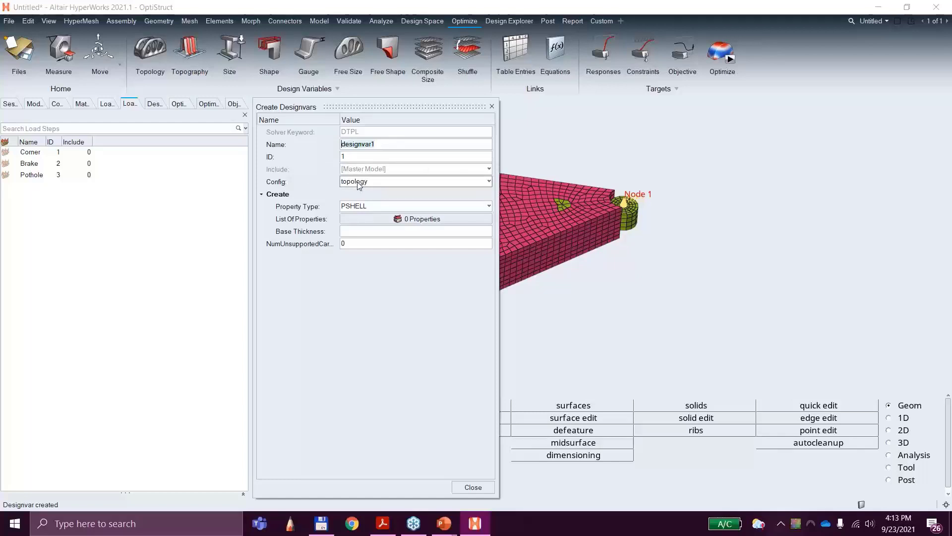
click(367, 208)
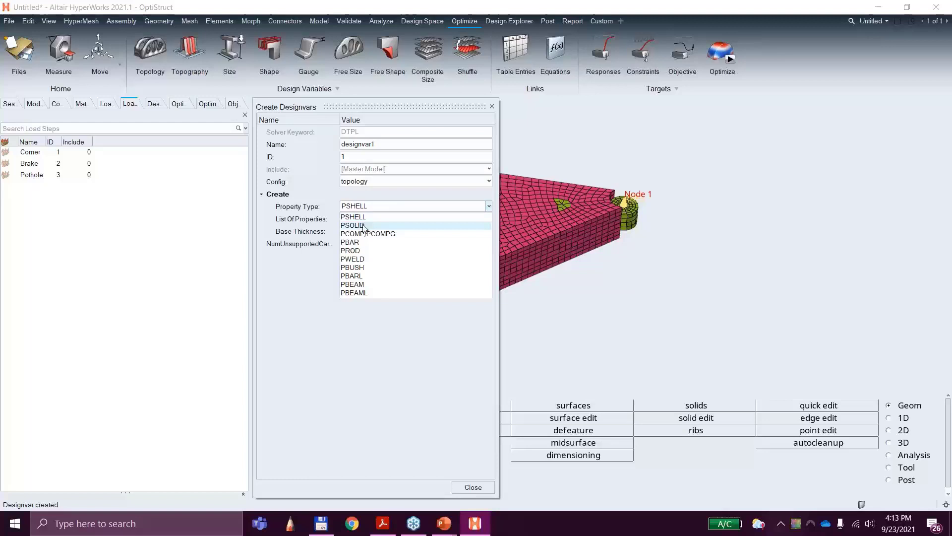
click(364, 226)
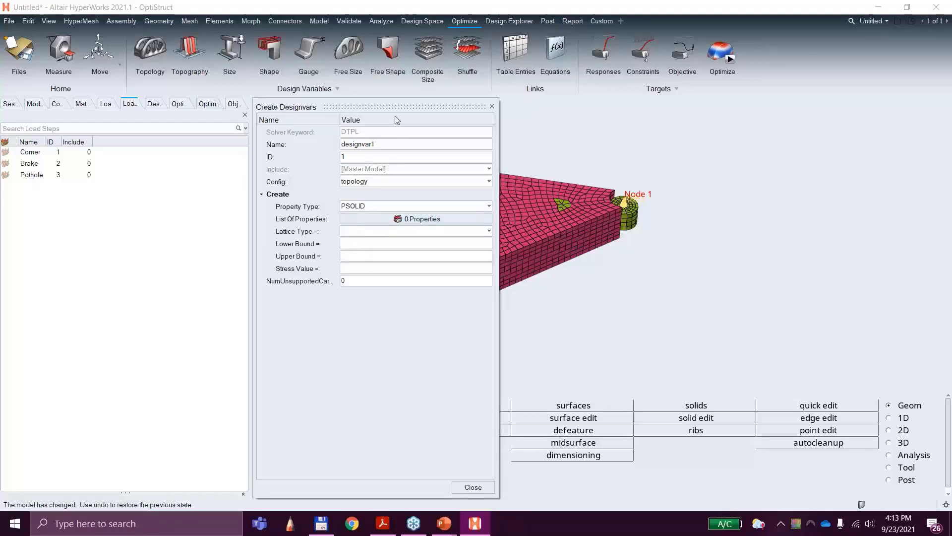
Step: Assign the design property to the topology design variable and finish creating it
drag(390, 106, 250, 118)
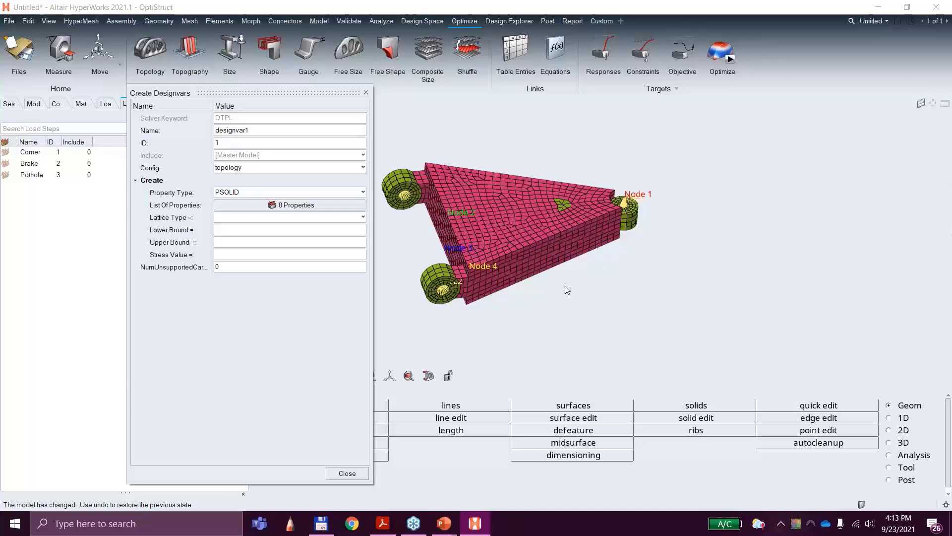
click(298, 207)
click(297, 206)
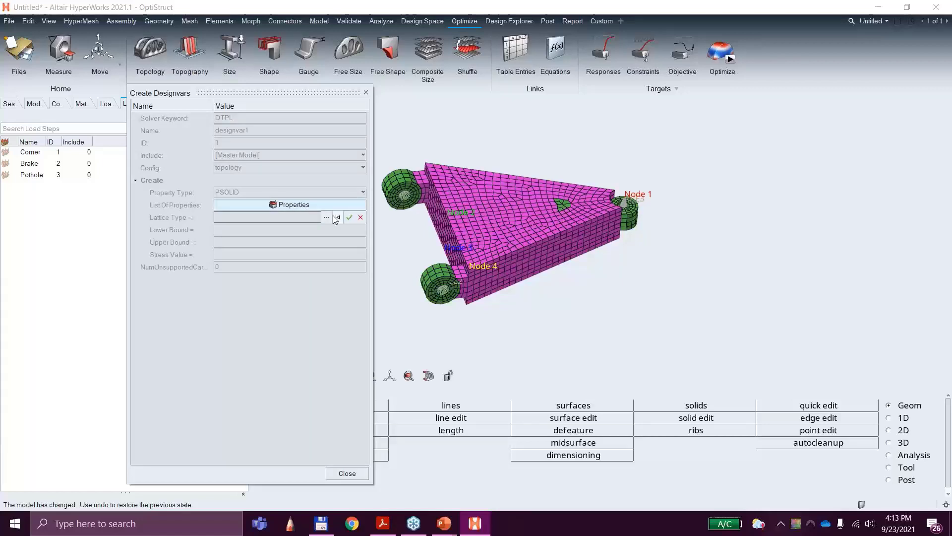
click(485, 226)
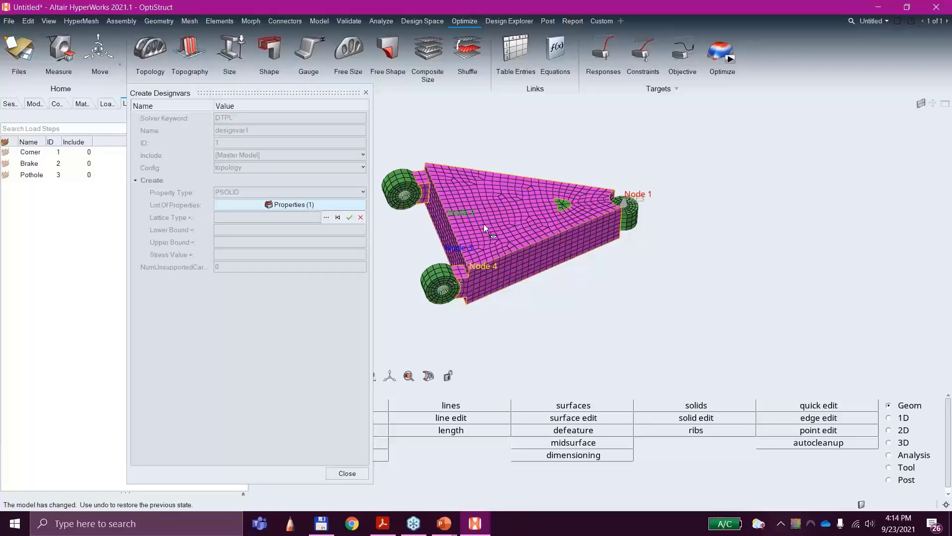
click(327, 217)
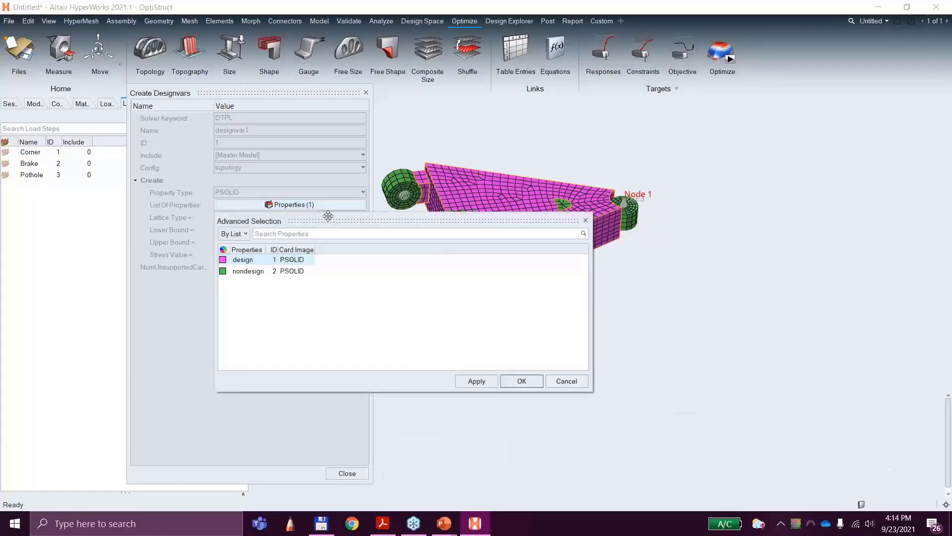
click(522, 381)
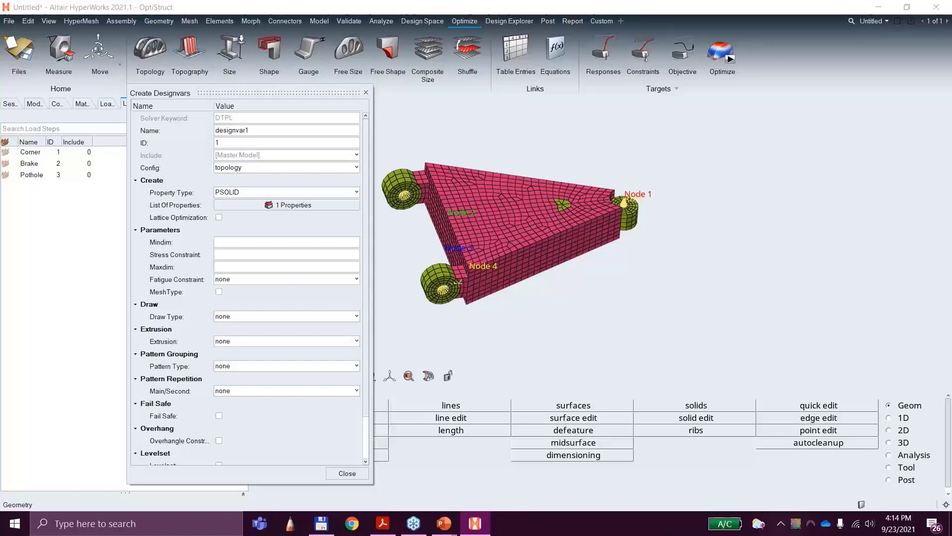
click(355, 475)
Step: Review the settings and parameters of the design variable designvar1
click(154, 105)
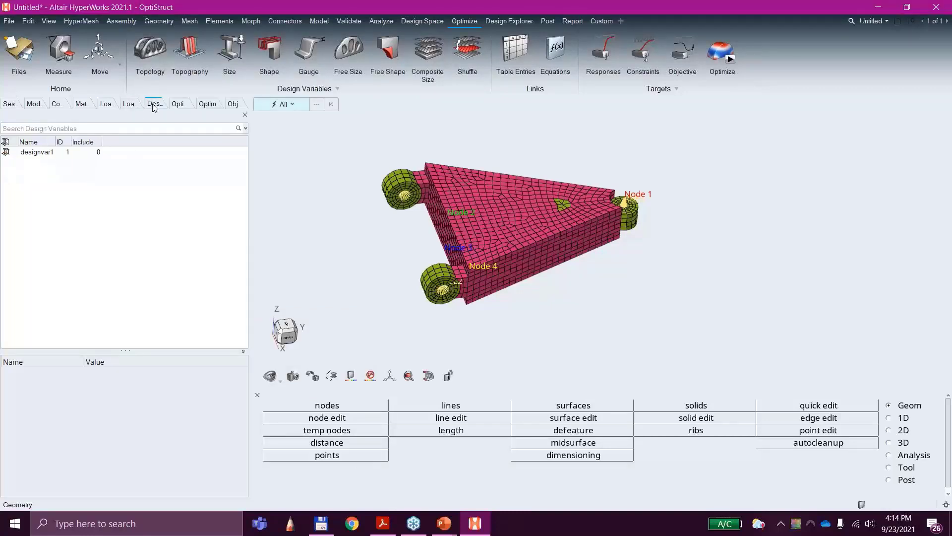
click(31, 153)
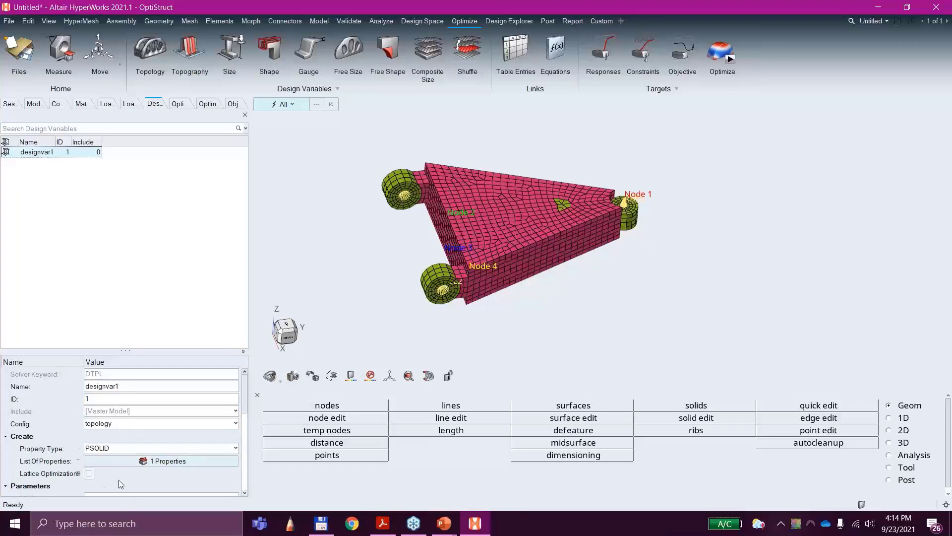
scroll(112, 472, down, 4)
scroll(112, 469, up, 2)
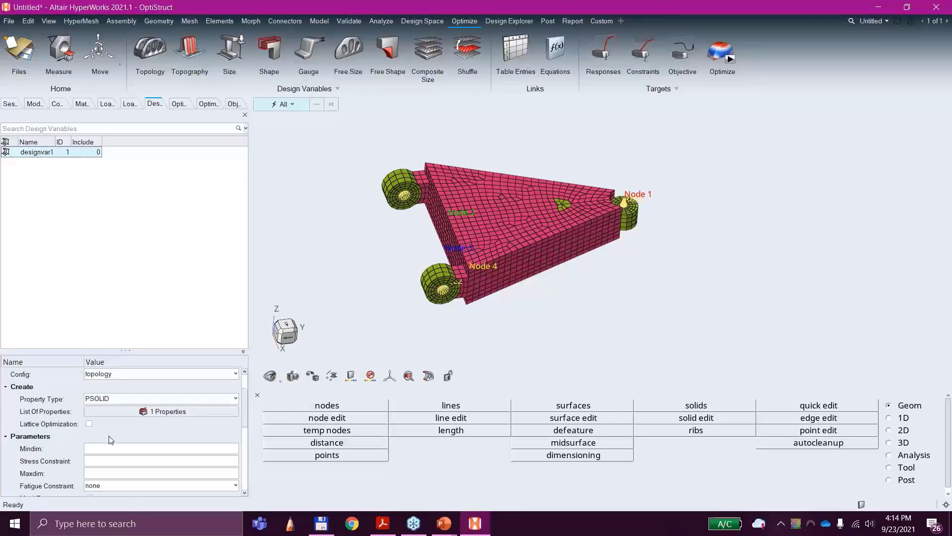
mouse_move(68, 426)
Step: Create an optimization response named volume
click(598, 56)
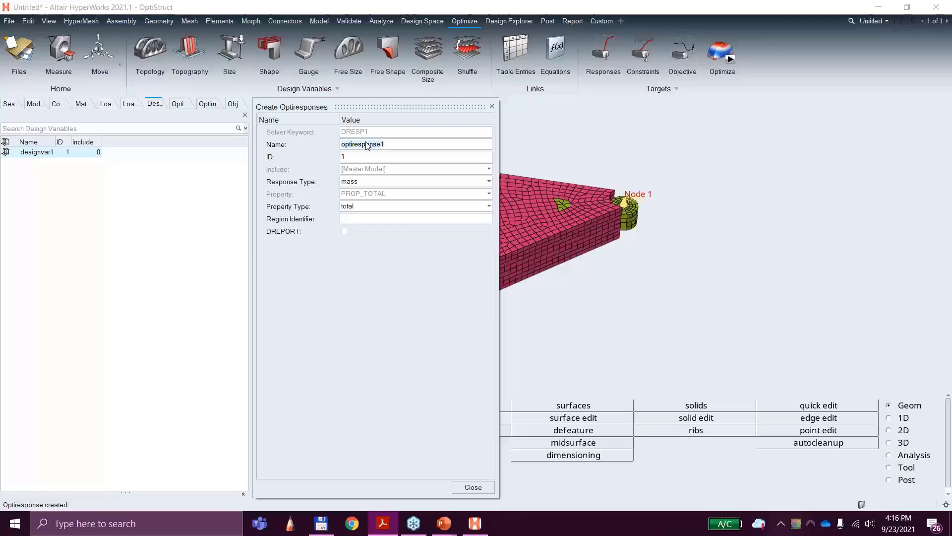
click(390, 144)
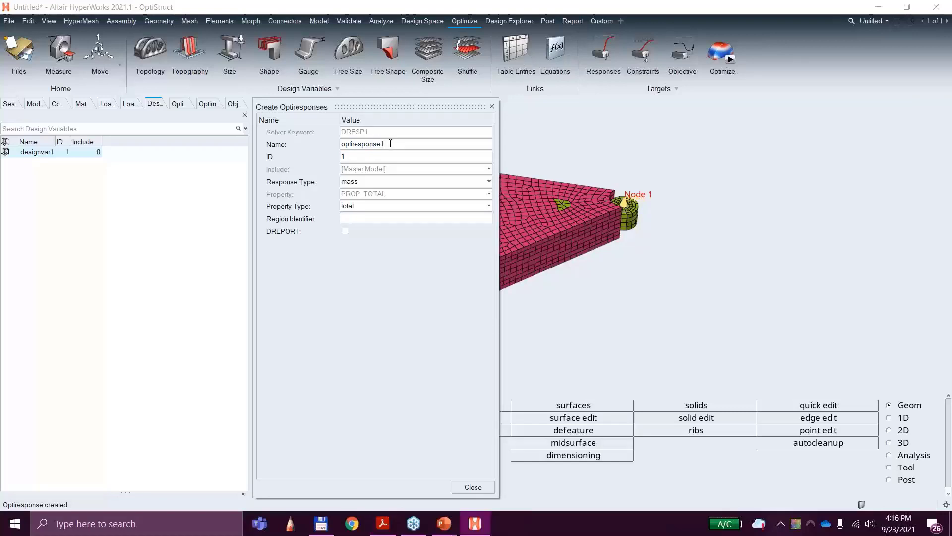
double_click(391, 144)
text(volume)
Step: Set the response type to volume for the total model and display the list of optimization responses
click(350, 181)
scroll(384, 226, down, 7)
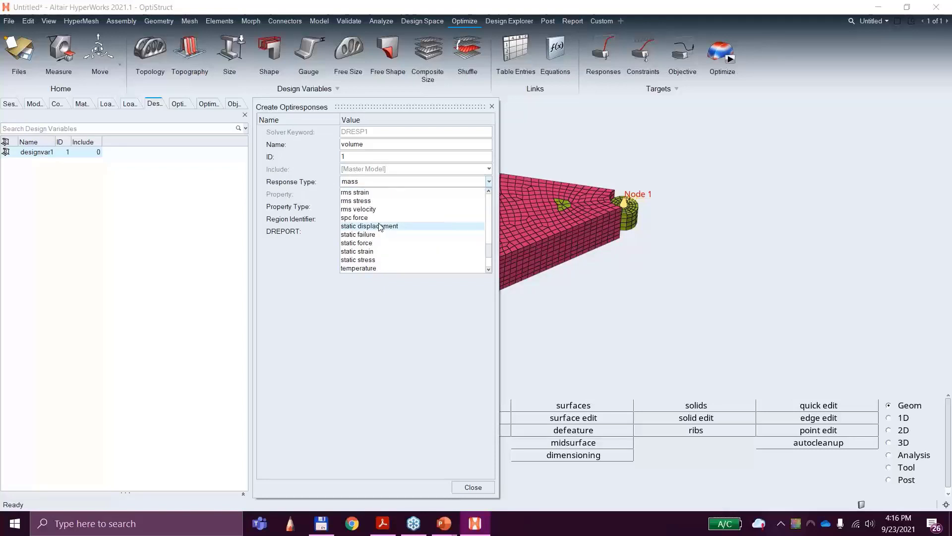
scroll(380, 233, down, 3)
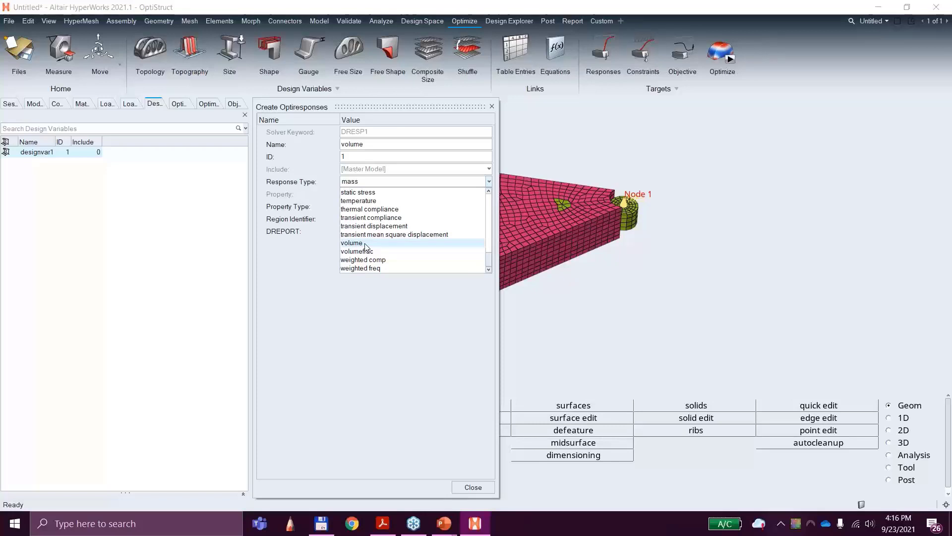
click(366, 243)
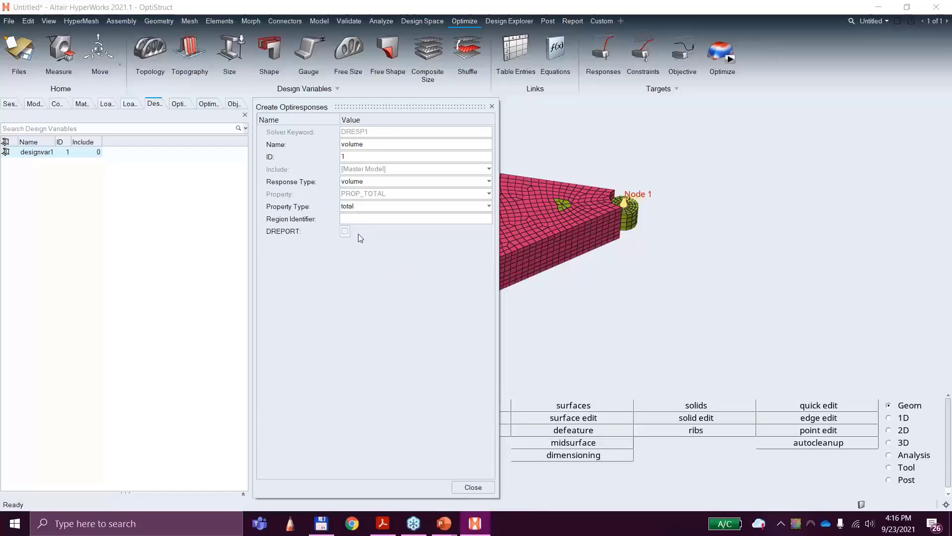
click(473, 487)
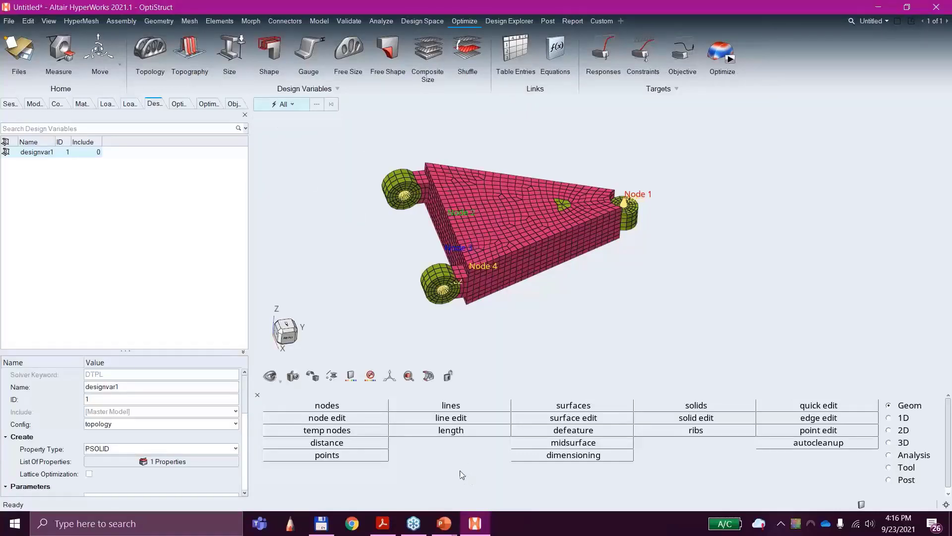
click(191, 106)
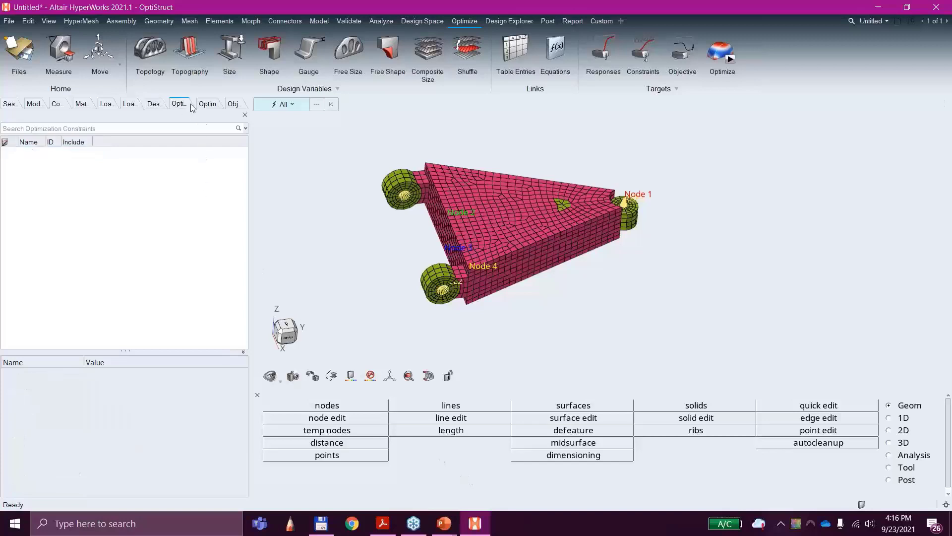
click(207, 105)
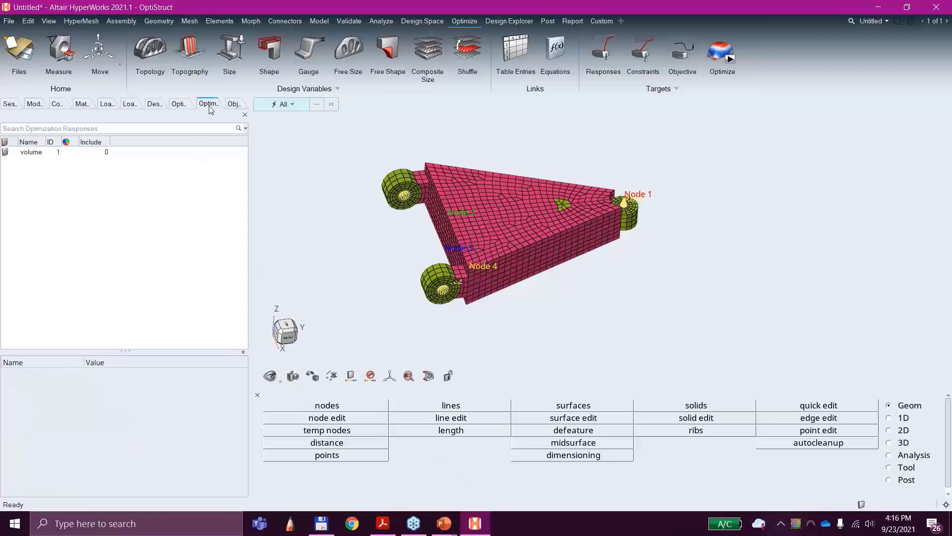
Step: Create a second optimization response named Displacement with the response type static displacement
click(604, 54)
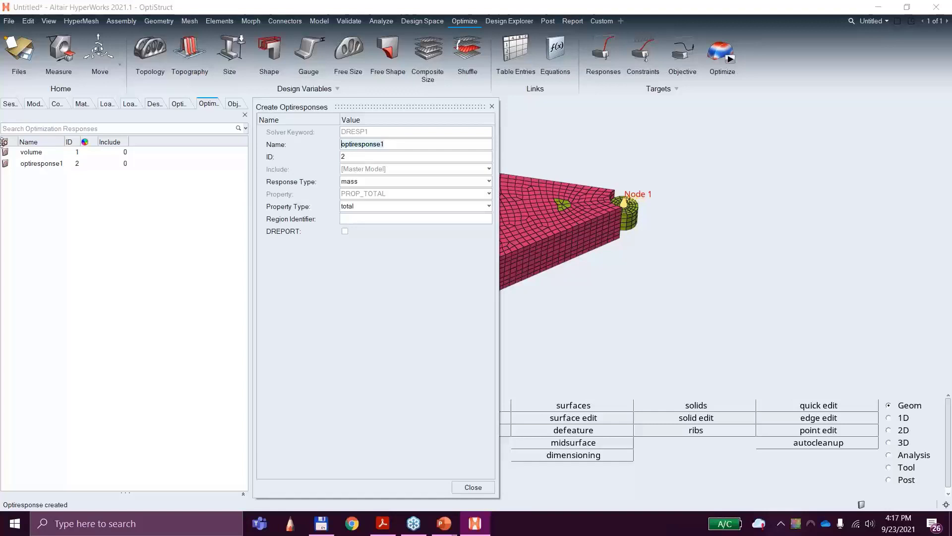
text(Displacement)
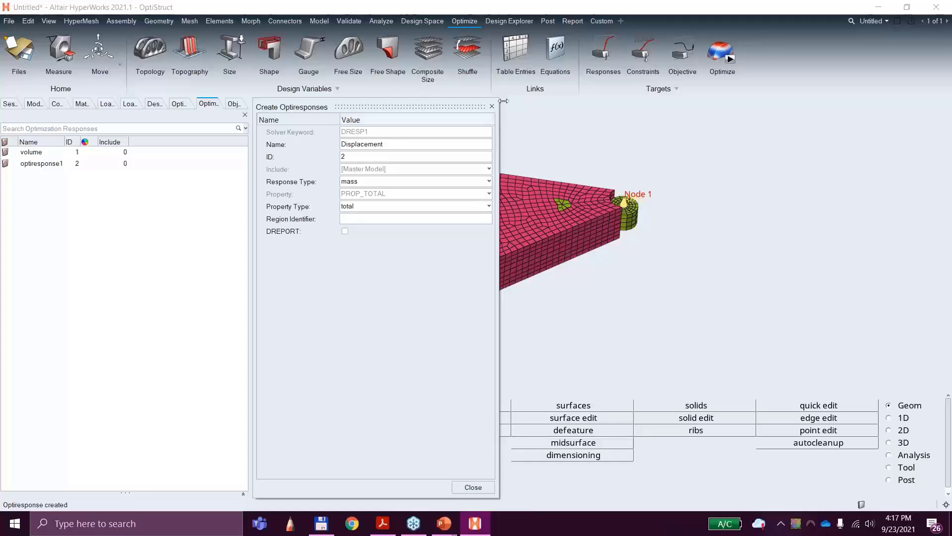
key(Return)
click(355, 182)
scroll(387, 236, down, 5)
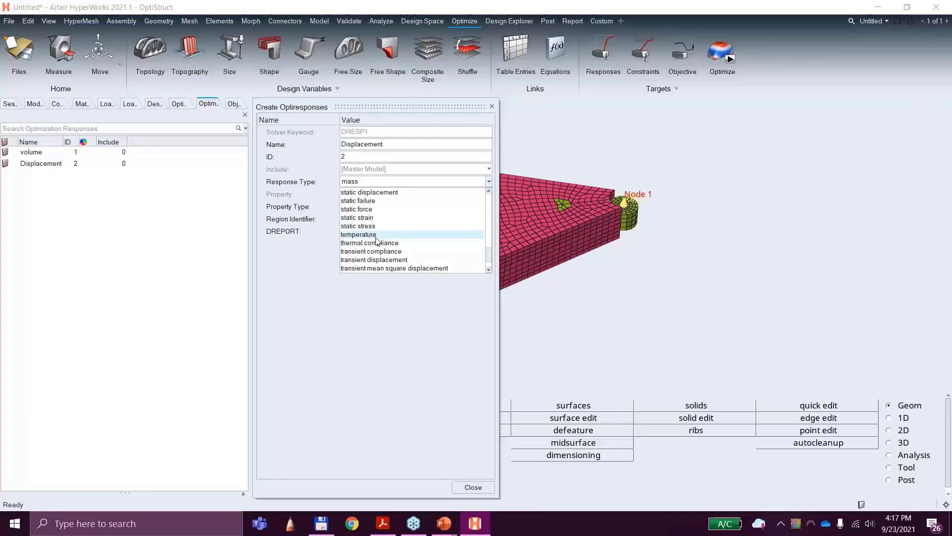
click(376, 235)
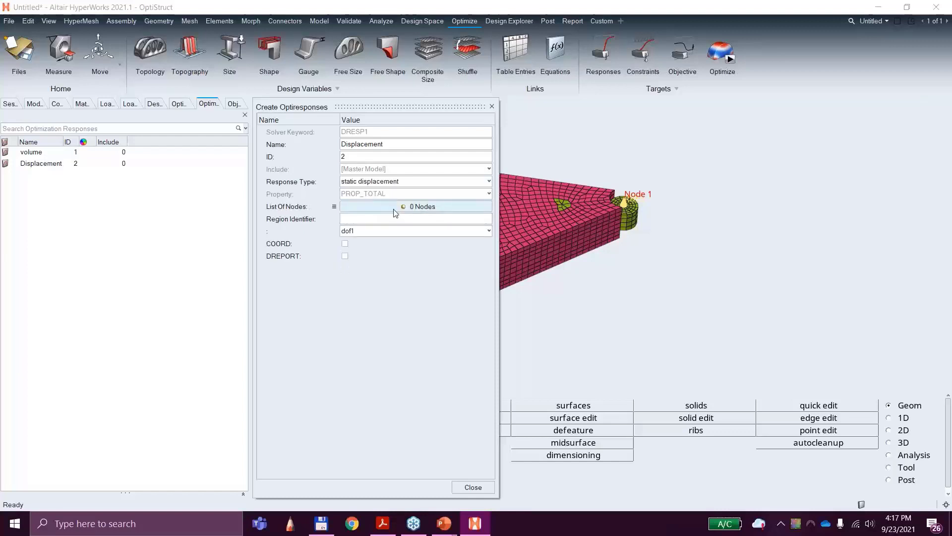
Step: Try to add the node labelled Node 1 to the Displacement response's list of nodes and turn on DREPORT
click(404, 206)
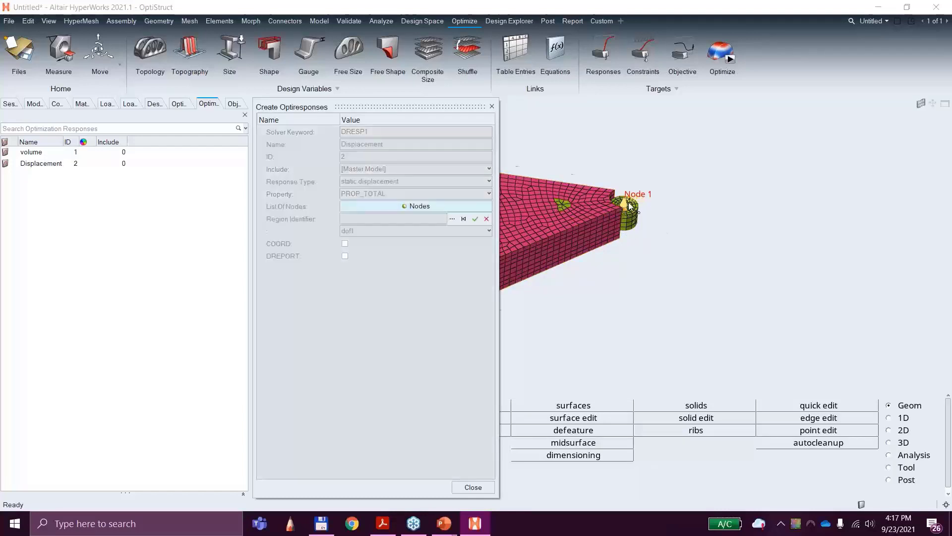
scroll(632, 199, up, 3)
scroll(630, 194, up, 5)
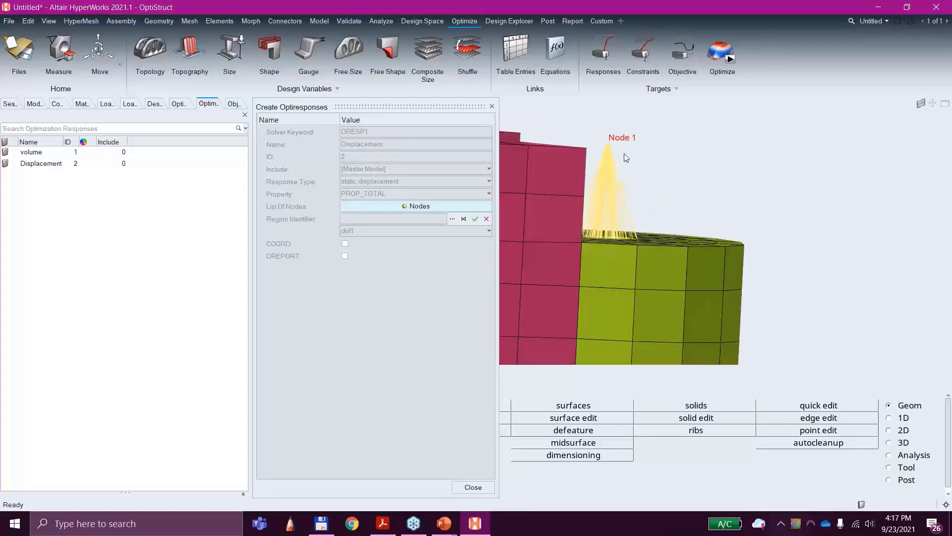
click(608, 141)
click(468, 252)
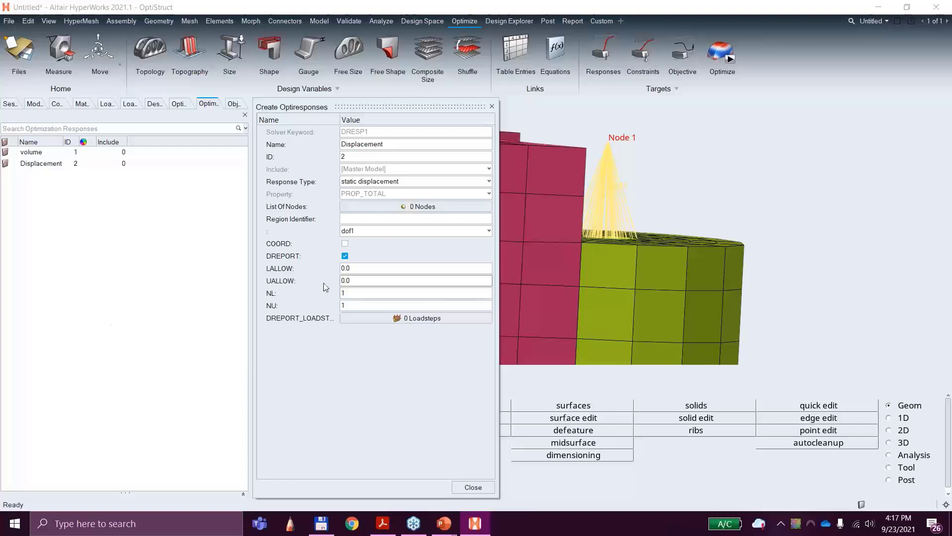
Step: Set the Displacement response's component to total displacement and finish creating the response
click(370, 232)
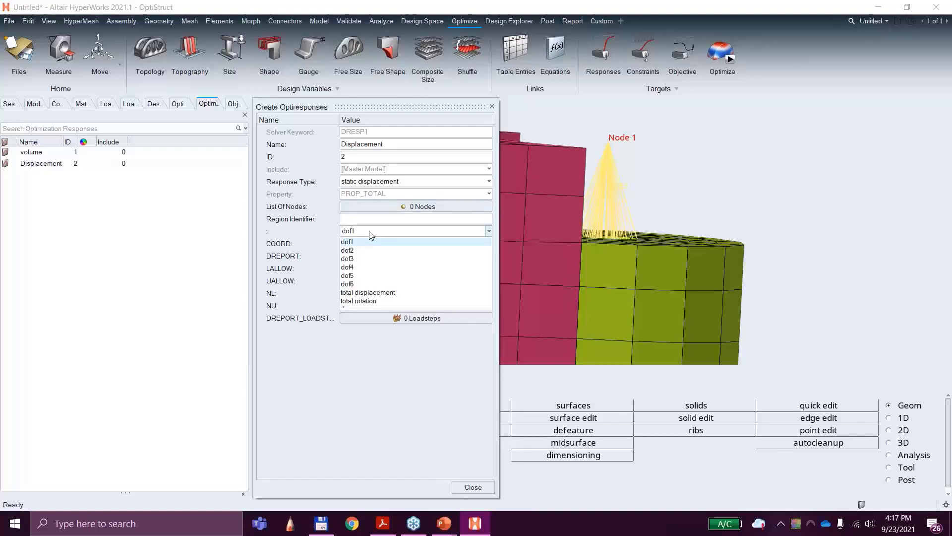
click(377, 293)
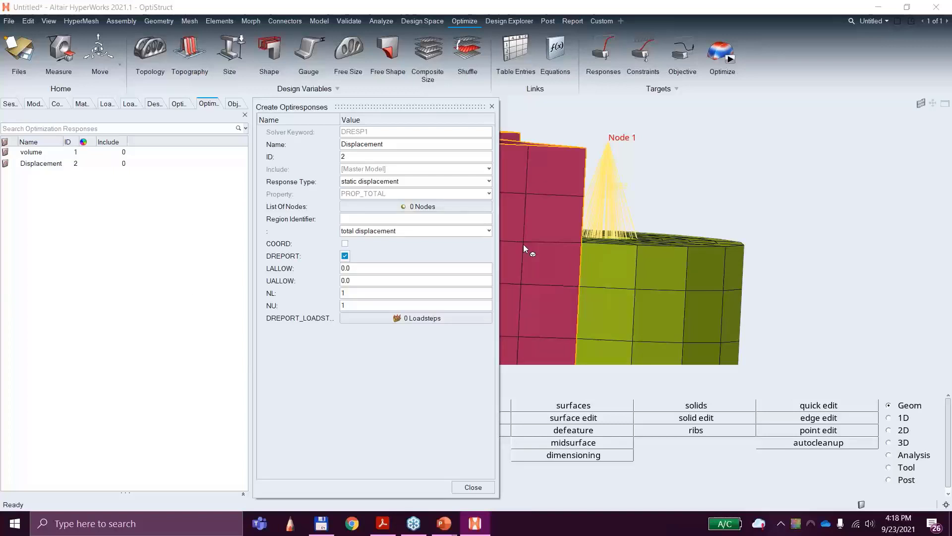
scroll(642, 248, down, 5)
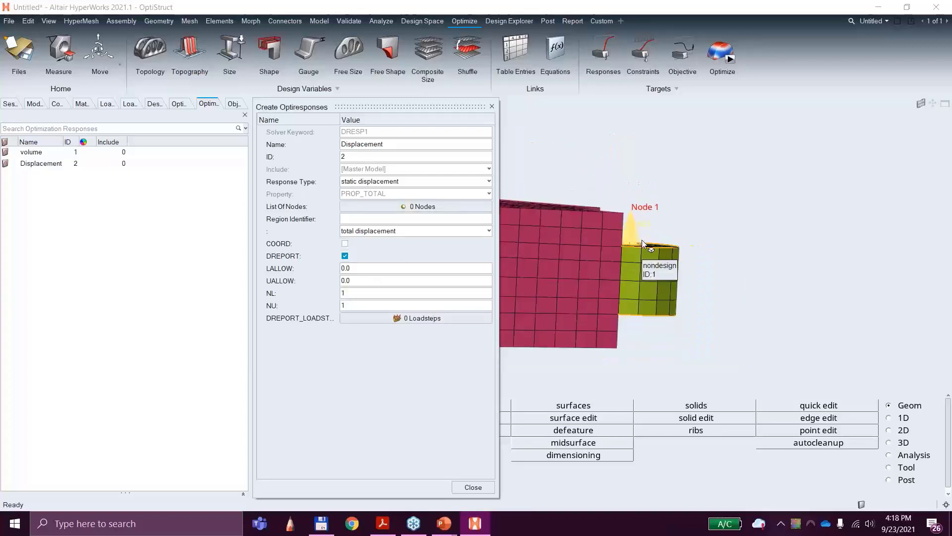
middle_drag(574, 286, 641, 313)
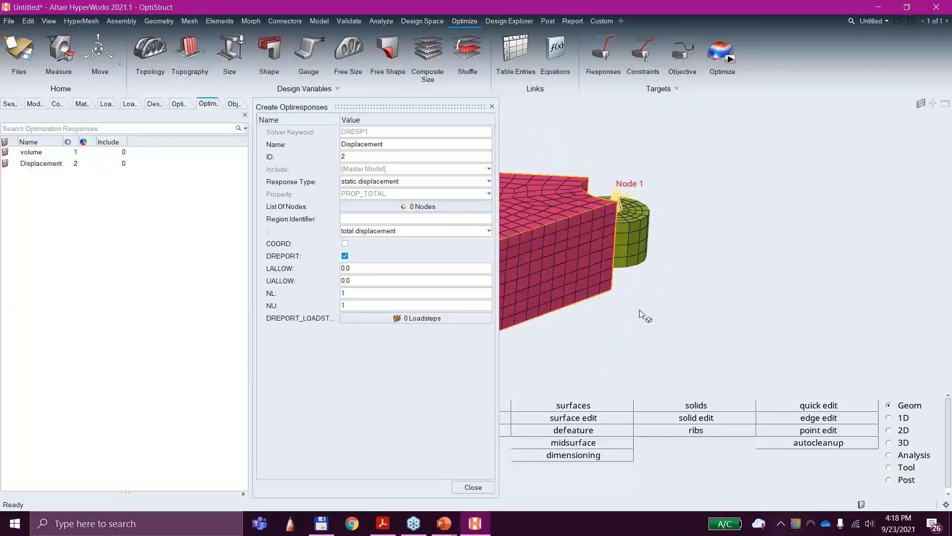
scroll(637, 320, down, 3)
right_drag(618, 341, 843, 297)
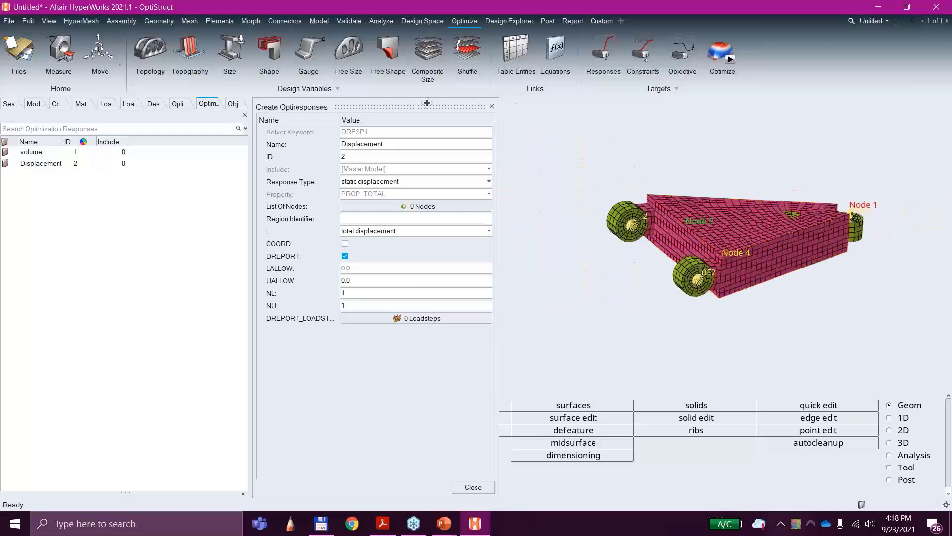
drag(427, 106, 391, 103)
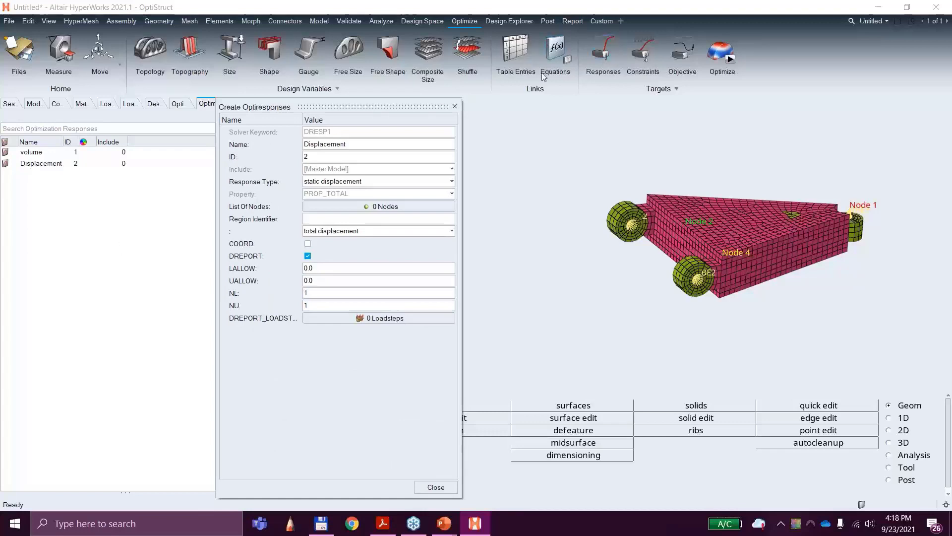
click(434, 486)
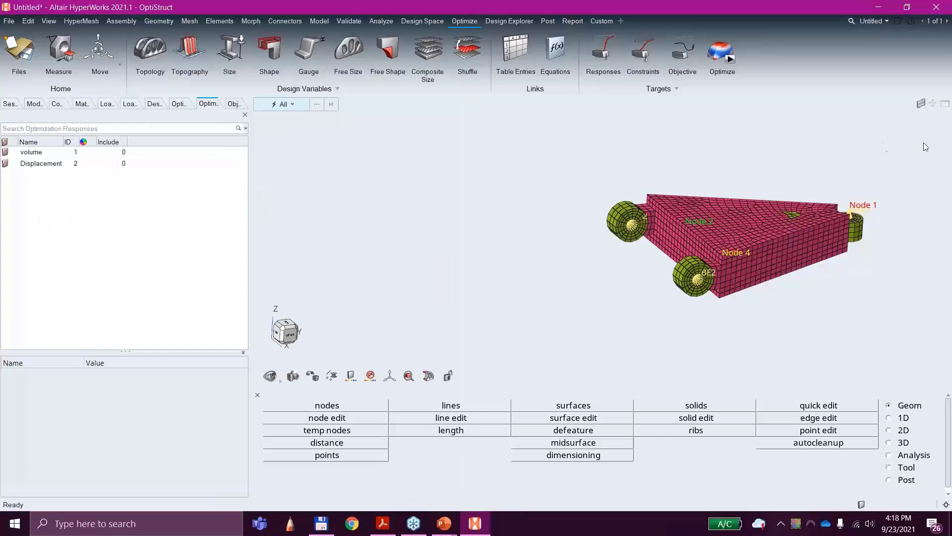
Step: Create an optimization constraint named Disp-corner
scroll(860, 221, up, 3)
scroll(861, 221, up, 1)
click(50, 165)
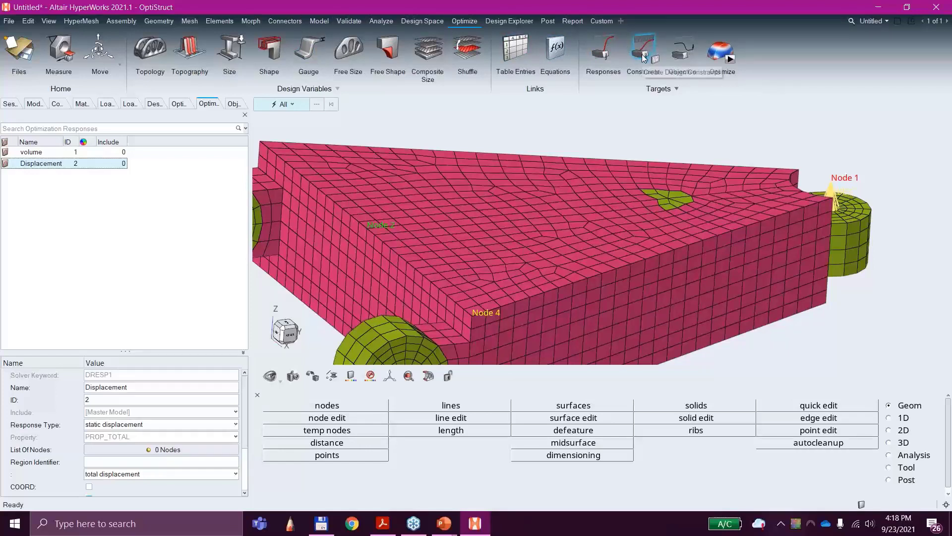
click(643, 58)
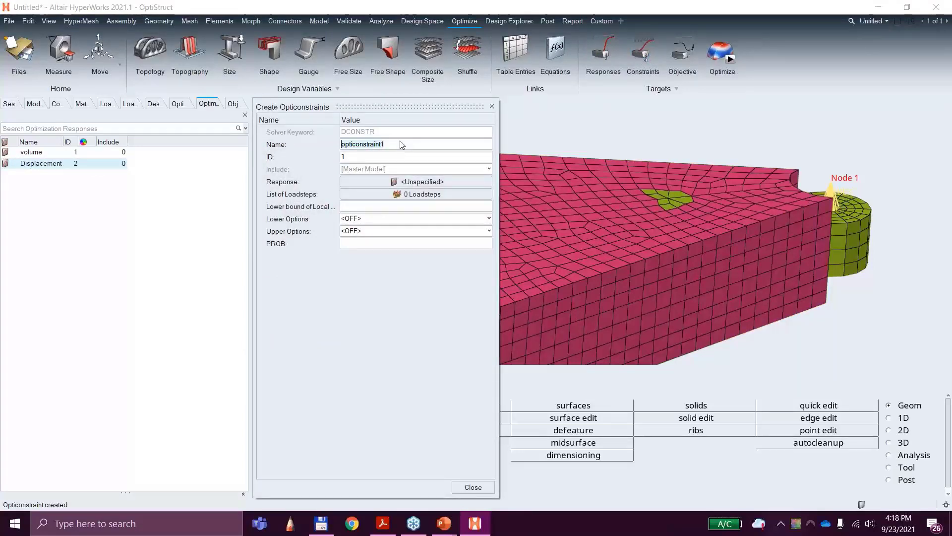
text(Disp-corner)
Step: Try to assign the Displacement response to the Disp-corner constraint
click(373, 180)
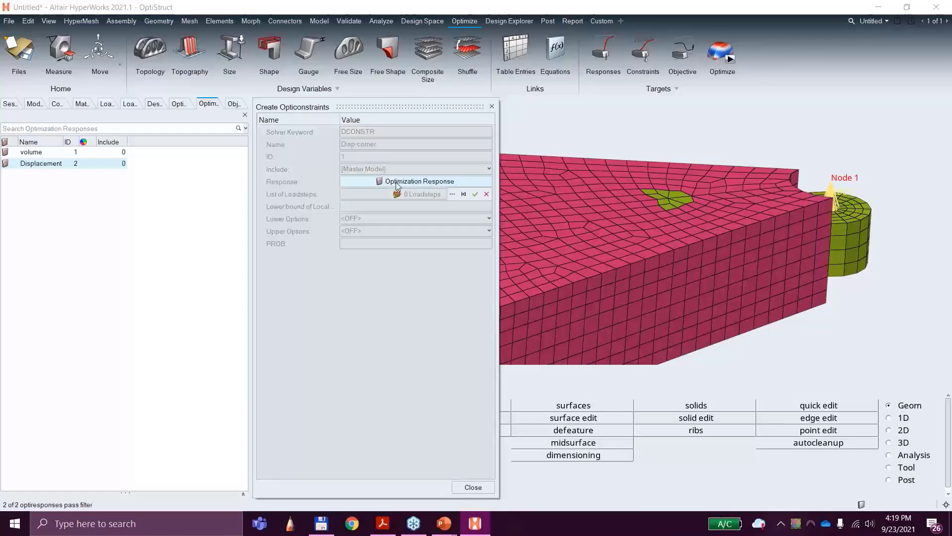
click(451, 194)
click(392, 248)
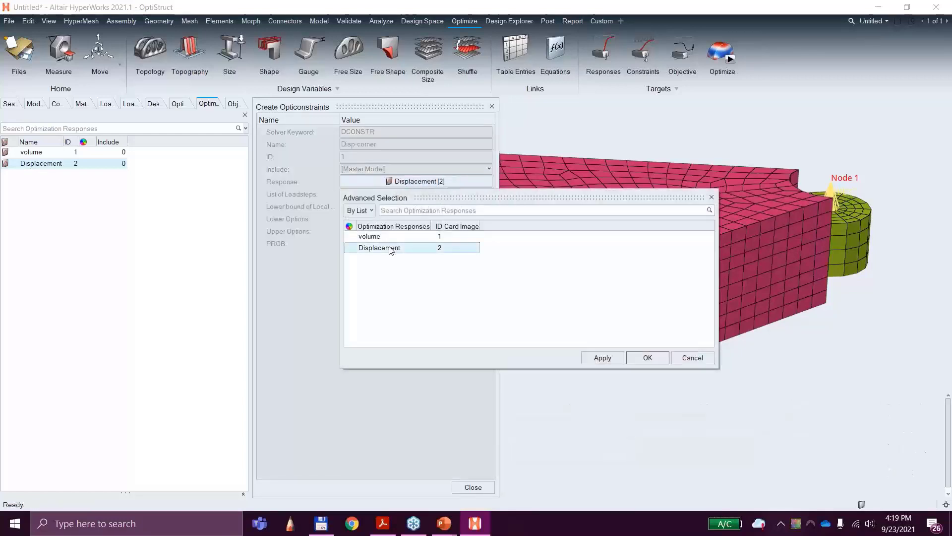
click(646, 356)
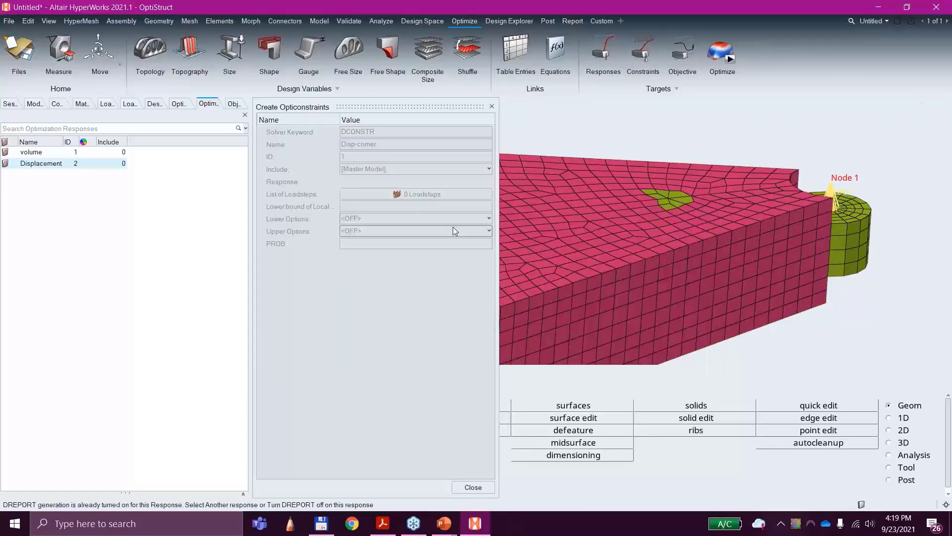
click(408, 195)
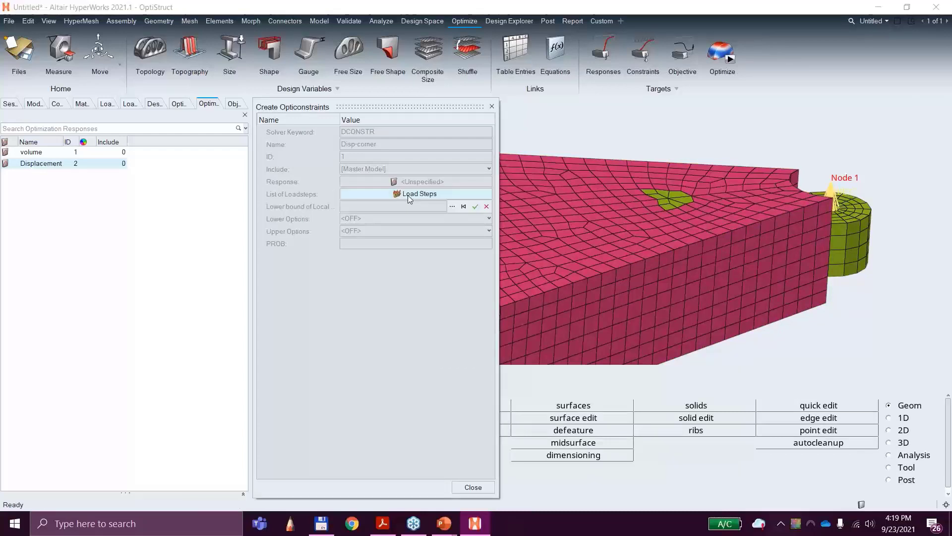
click(422, 183)
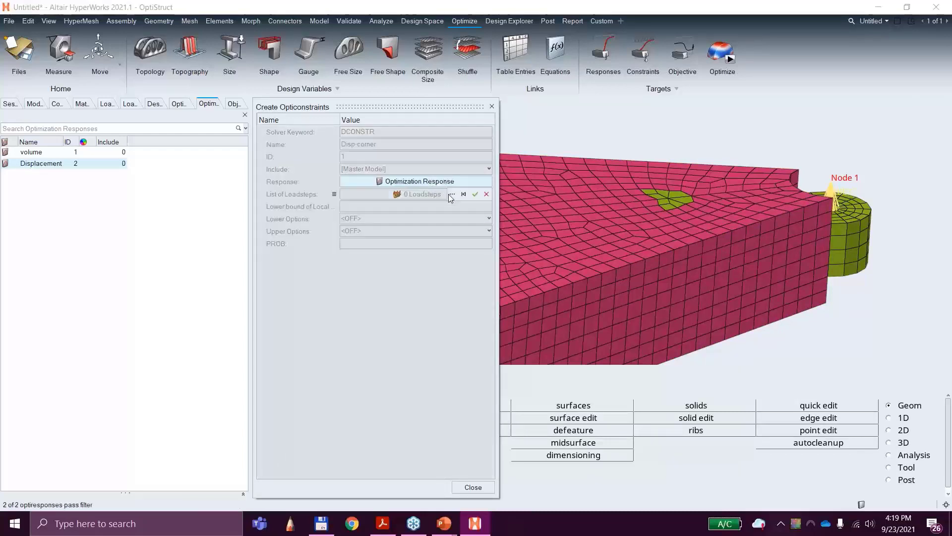
click(453, 194)
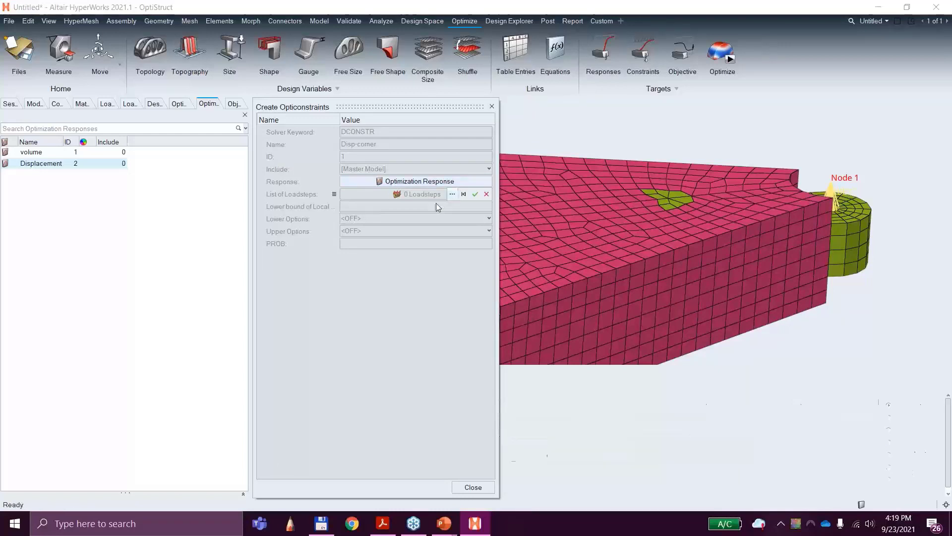
click(385, 248)
click(649, 357)
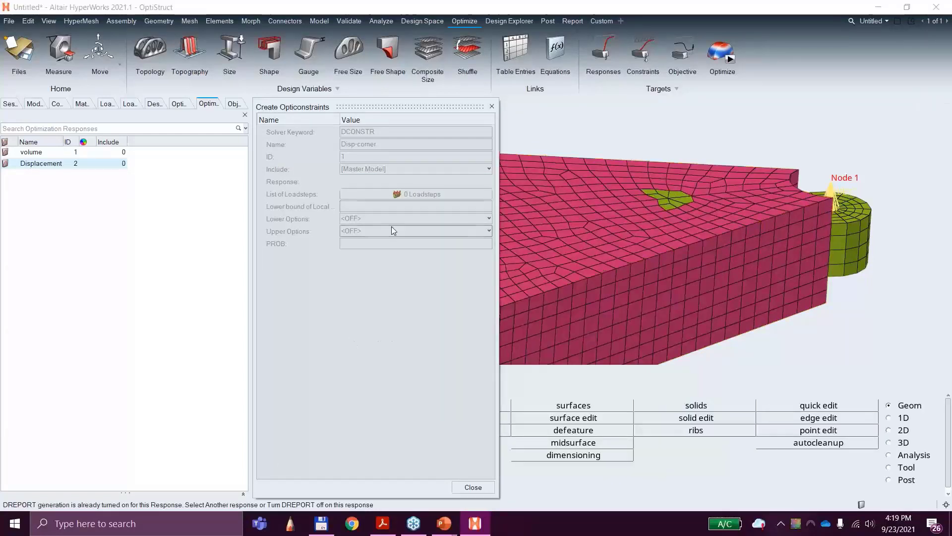
Step: Retry choosing Displacement as the response of the Disp-corner constraint and close the constraint definition
click(398, 194)
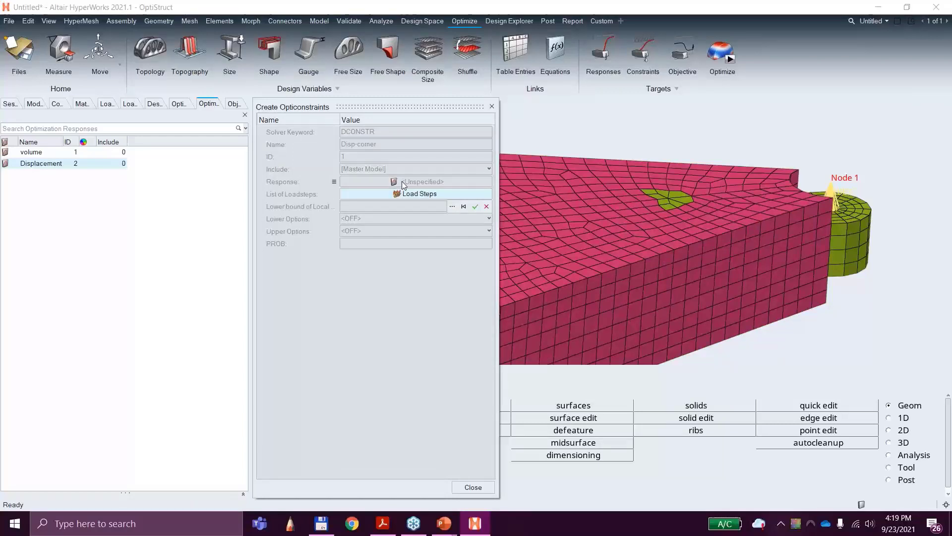
click(402, 181)
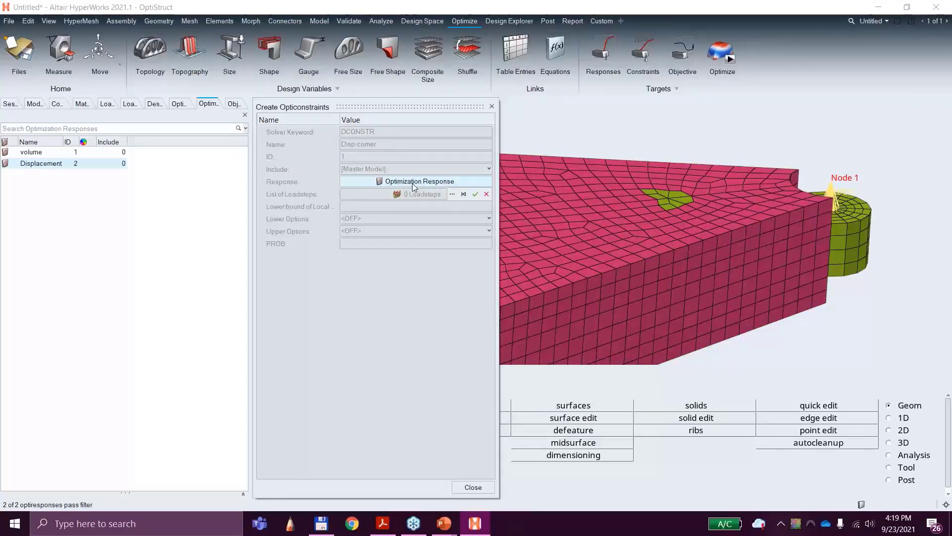
click(452, 194)
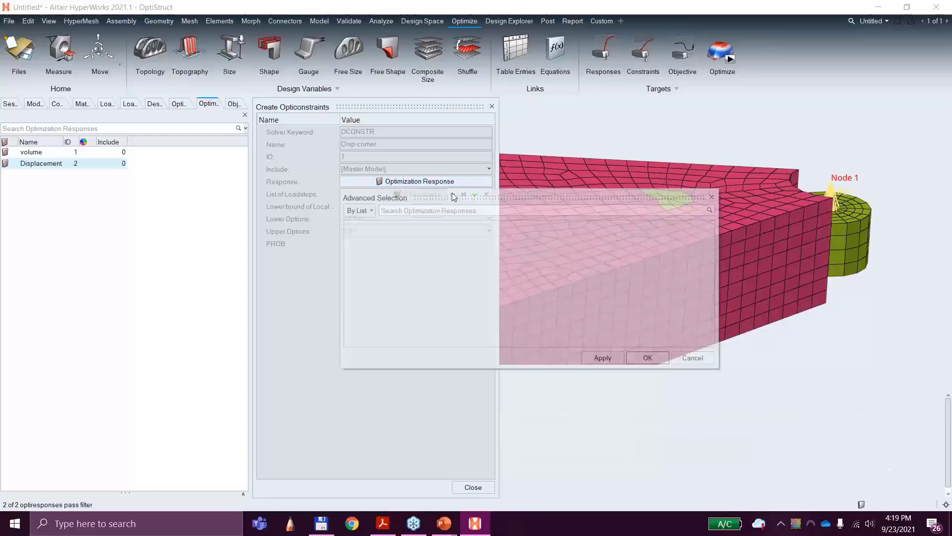
click(397, 248)
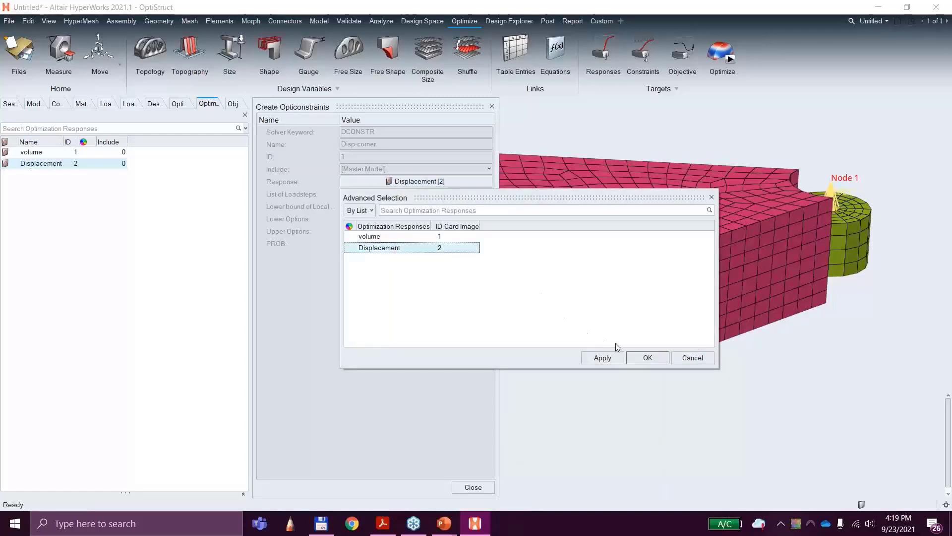
click(612, 357)
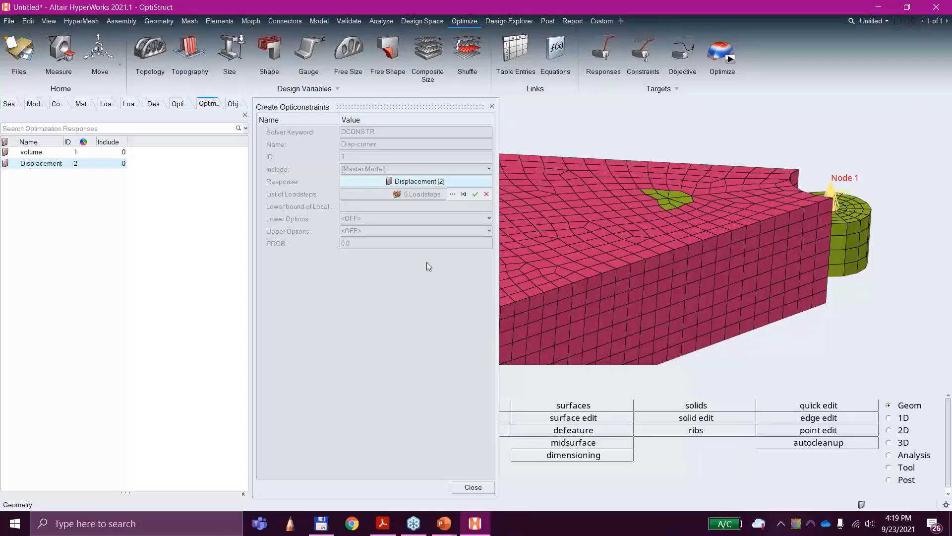
click(452, 194)
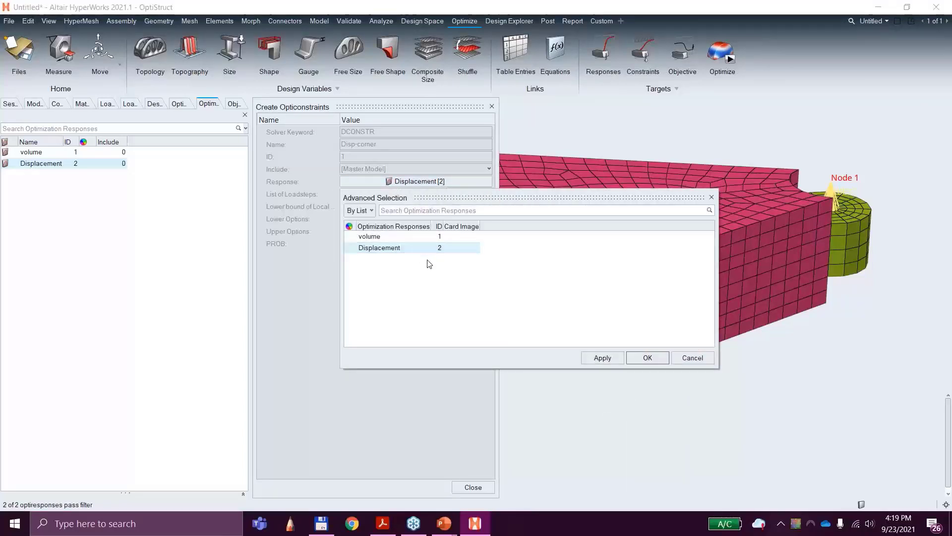
click(693, 358)
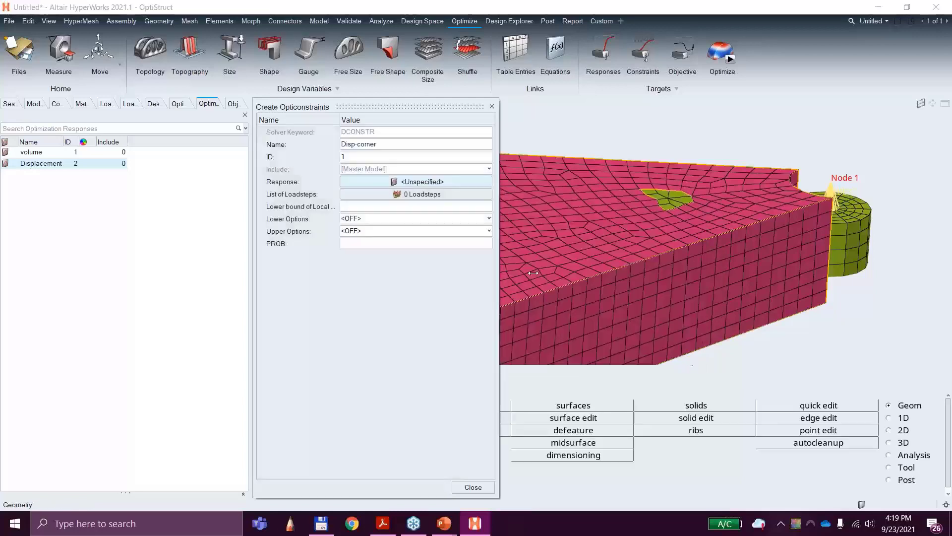
click(385, 183)
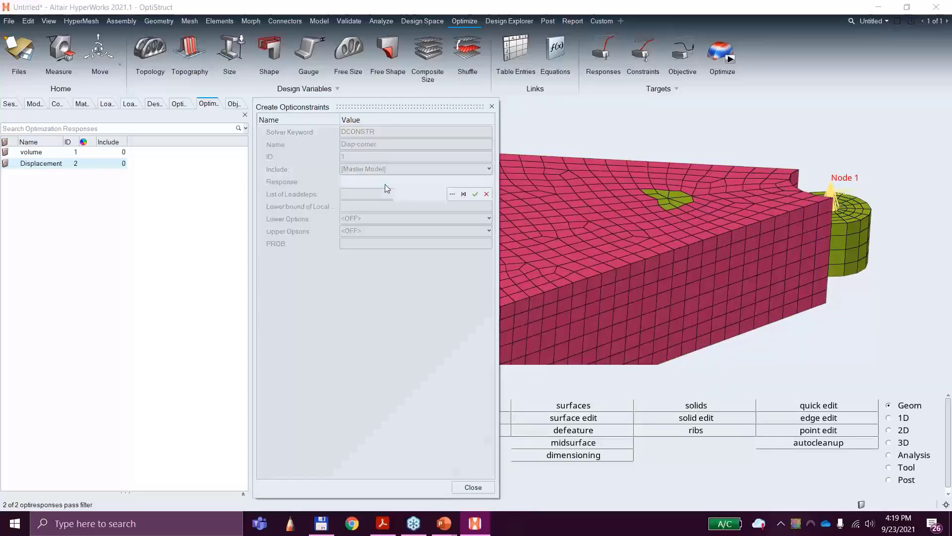
click(452, 193)
click(400, 247)
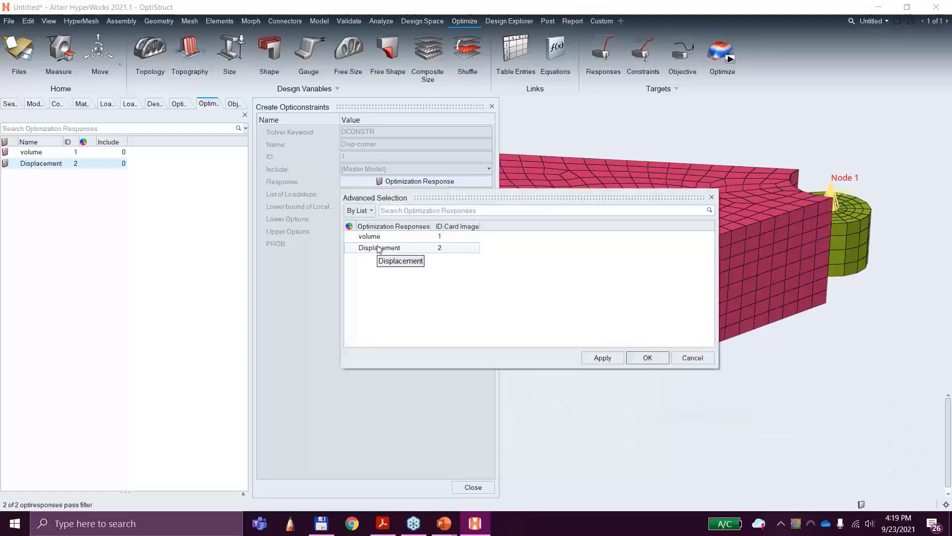
click(647, 357)
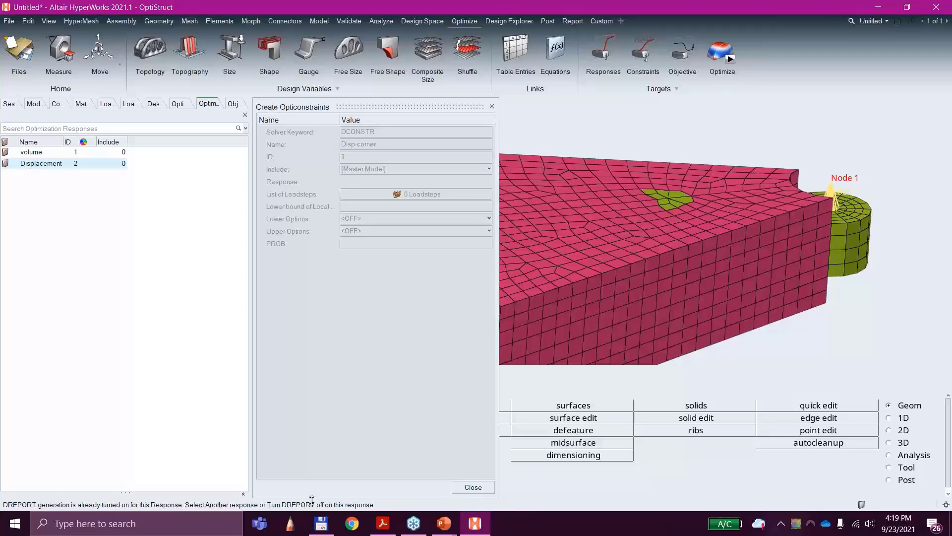
click(490, 485)
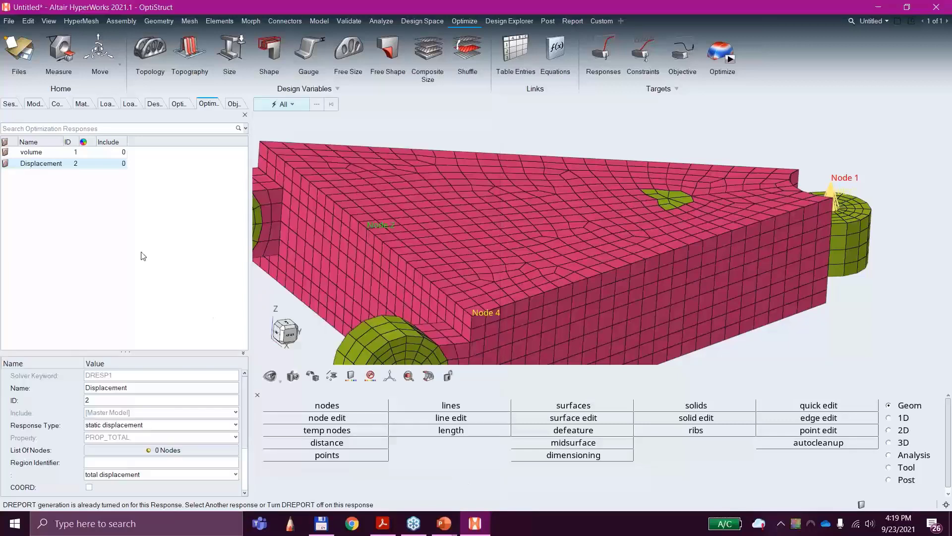
Step: Set the Displacement response's component to dof1 and turn off its DREPORT option
scroll(150, 423, down, 2)
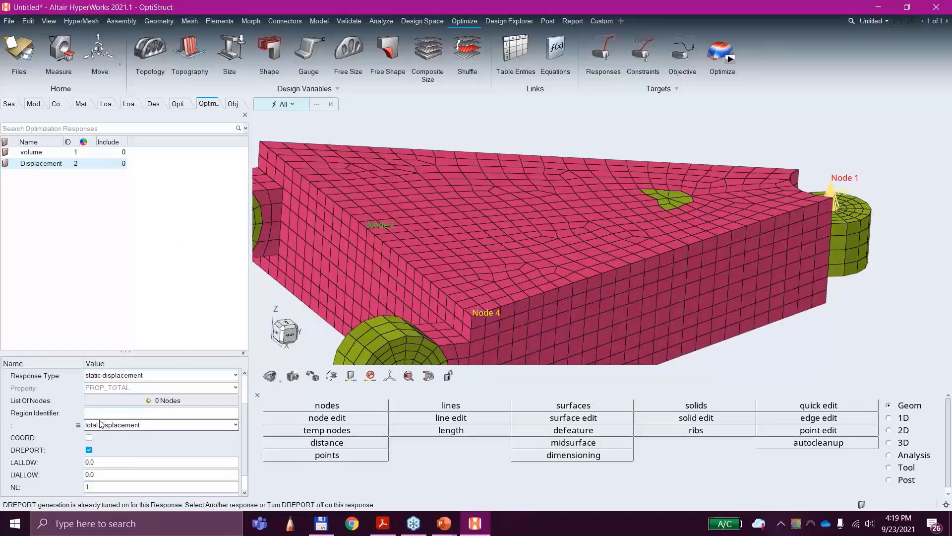
click(113, 437)
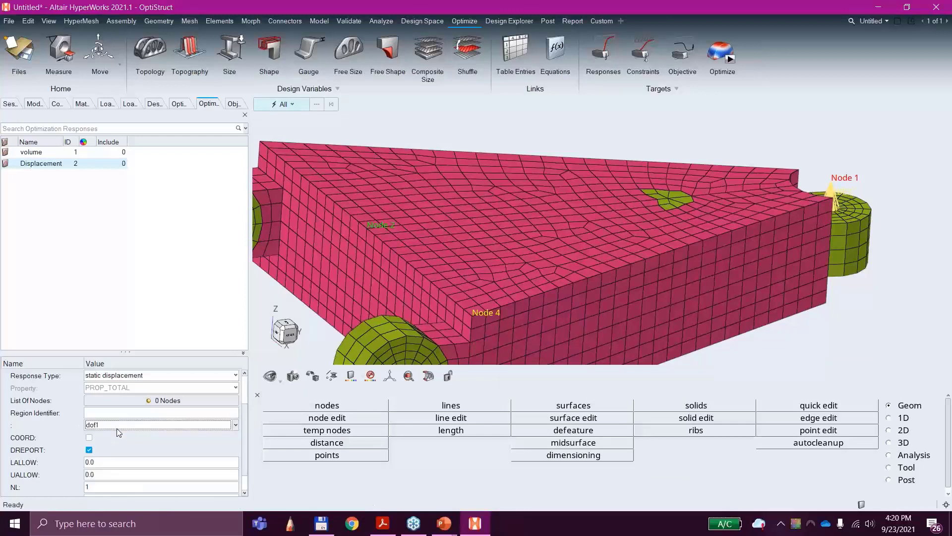
click(89, 450)
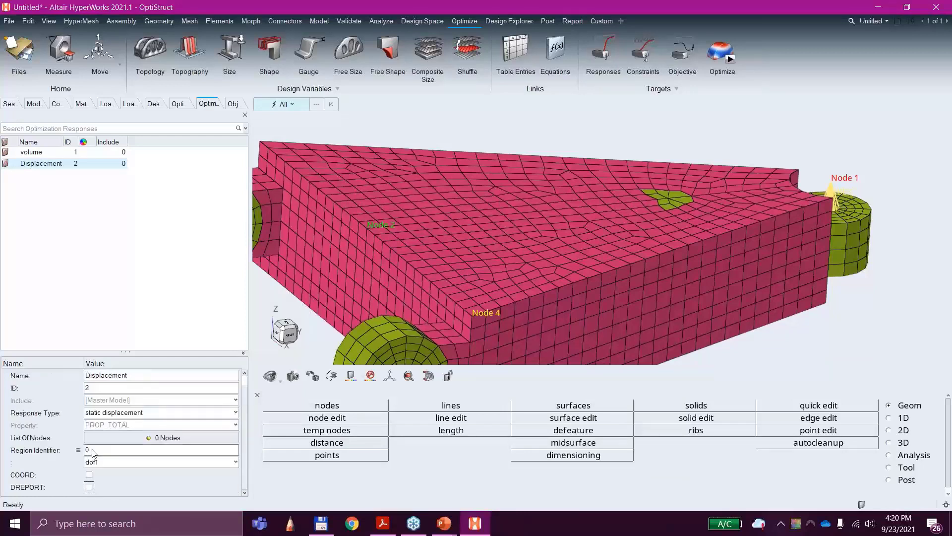
click(89, 487)
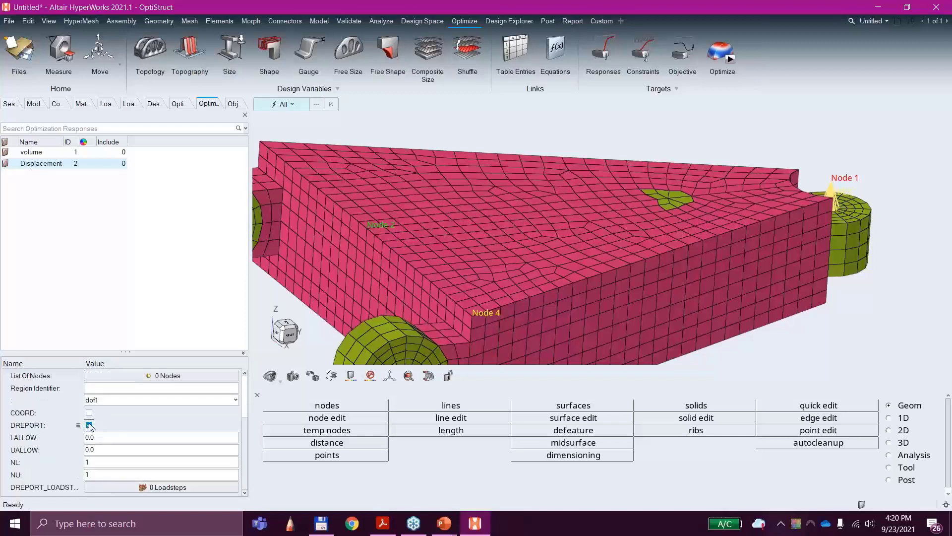
click(89, 425)
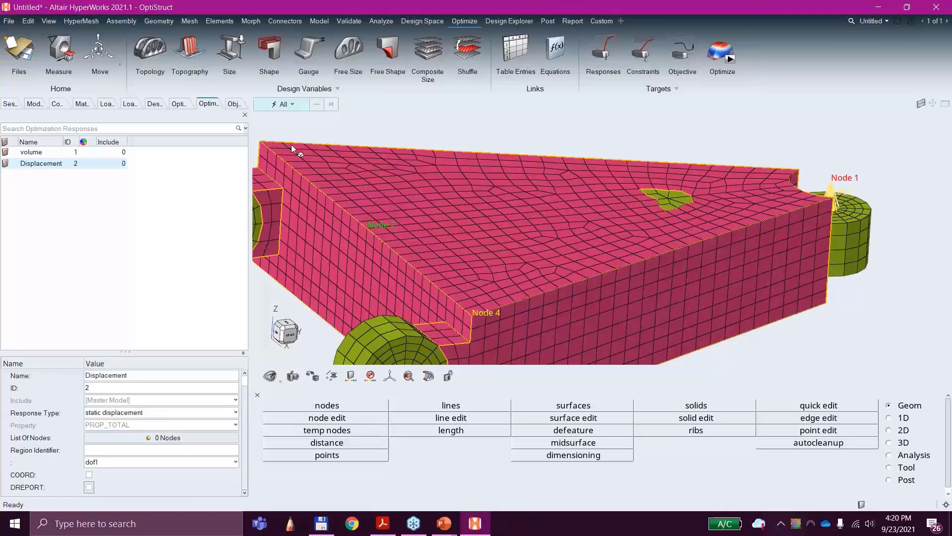
Step: Set the Displacement response's component to total displacement
click(204, 252)
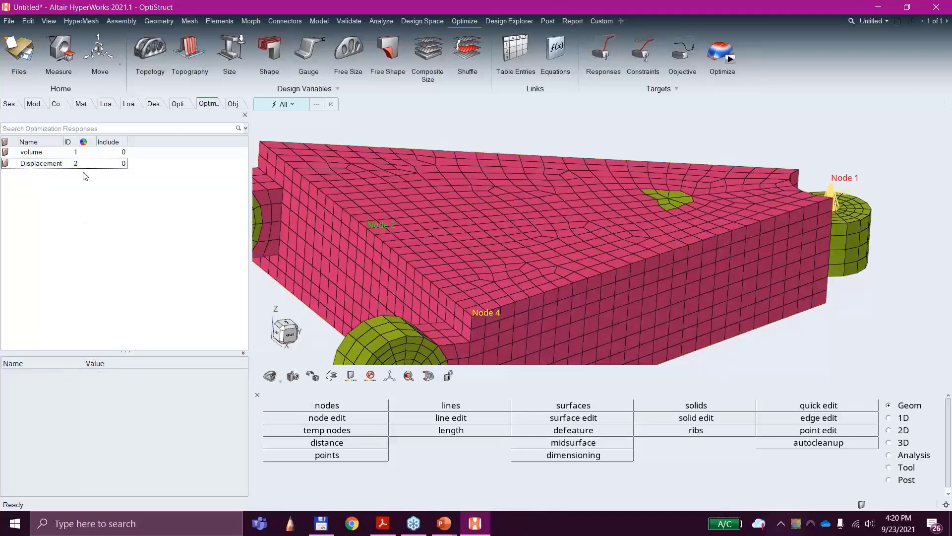
click(43, 164)
click(101, 475)
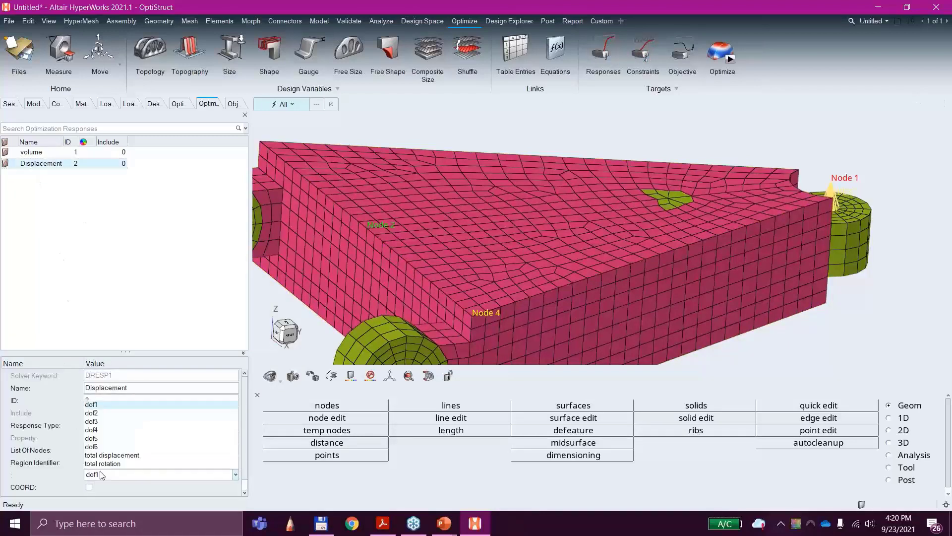
click(106, 456)
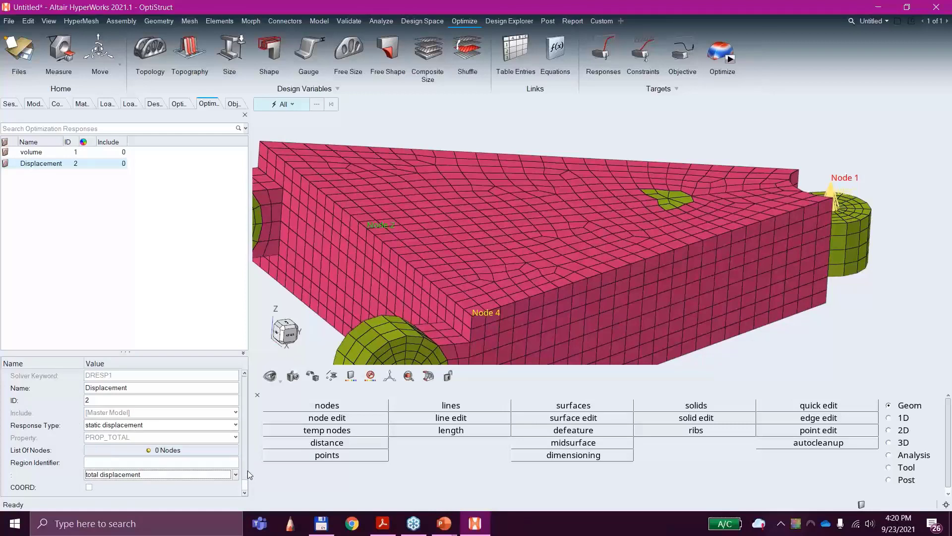
scroll(248, 470, down, 1)
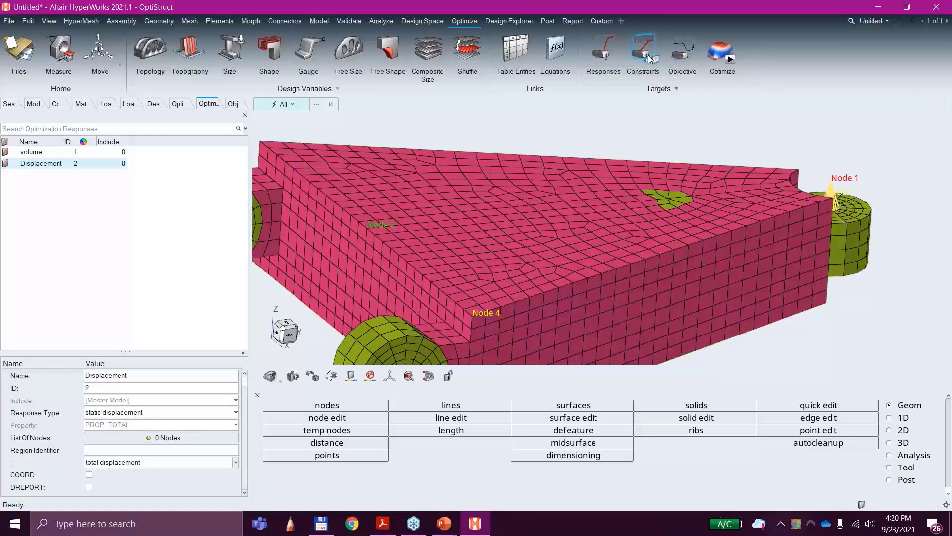
Step: Create an optimization constraint named Disp-Corner and assign it the Displacement response
click(646, 58)
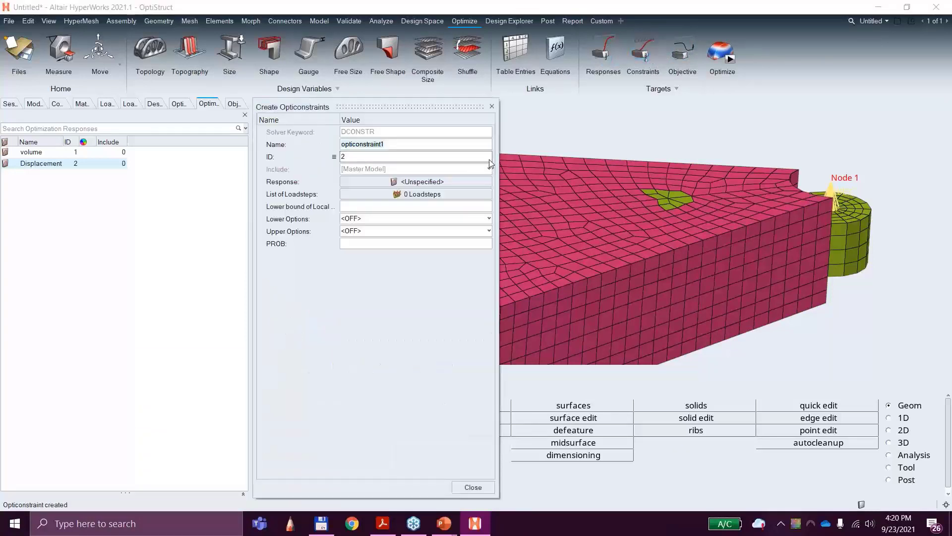
text(D)
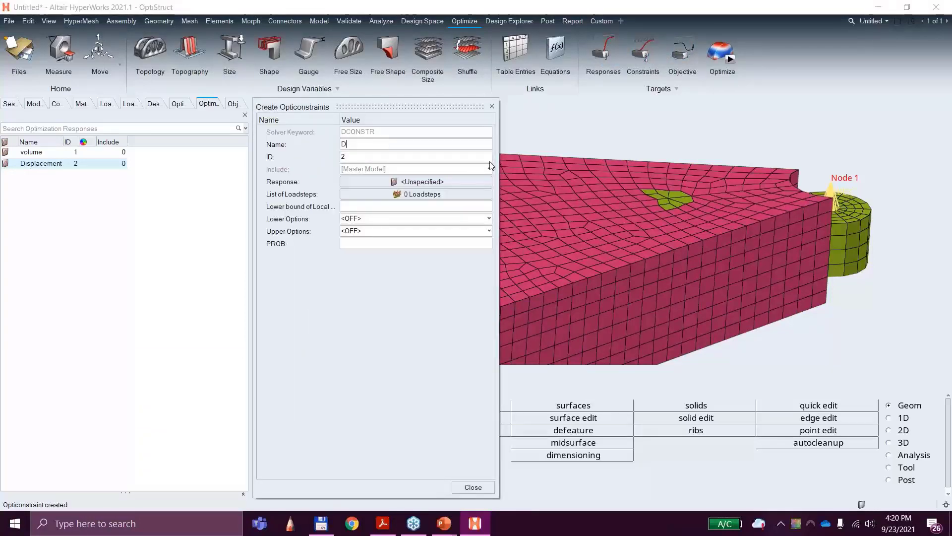
text(isp-Corner)
click(421, 182)
click(419, 181)
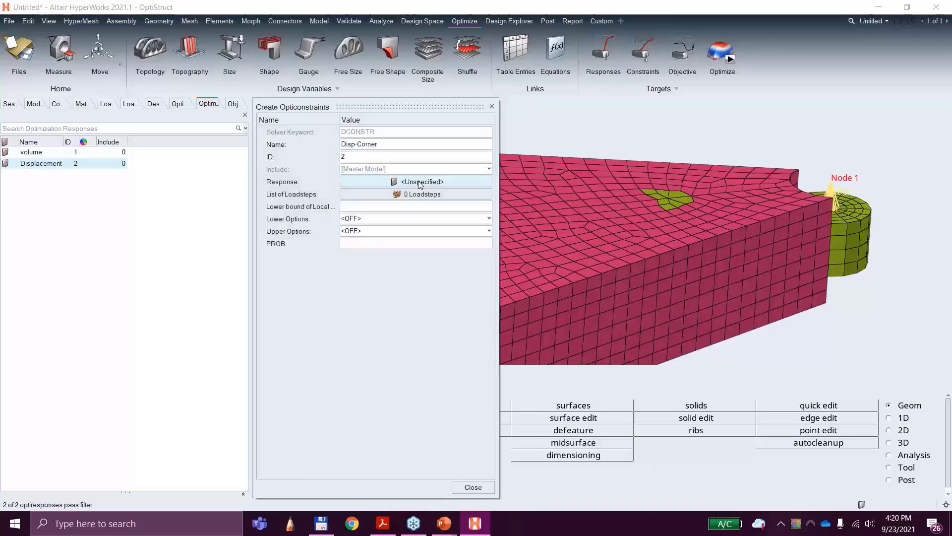
click(436, 181)
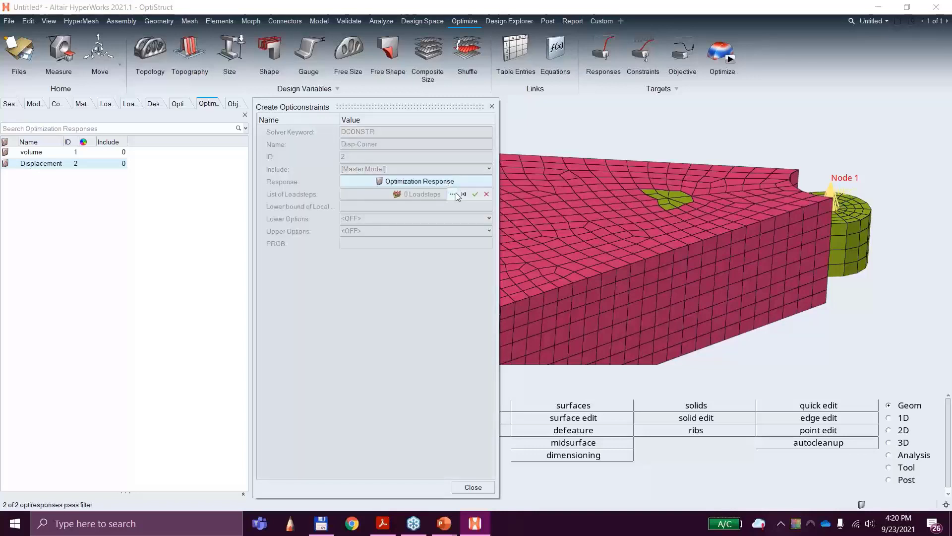
click(454, 193)
click(379, 248)
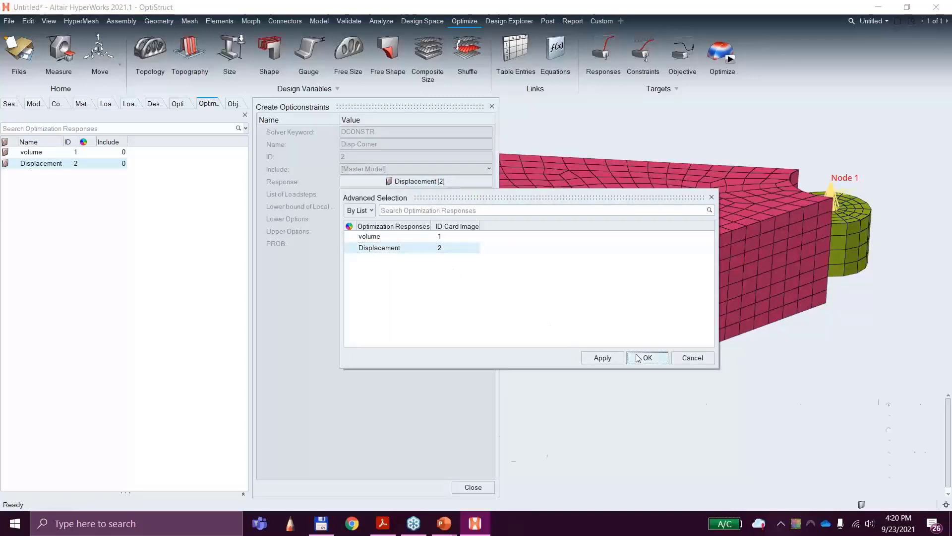
click(637, 355)
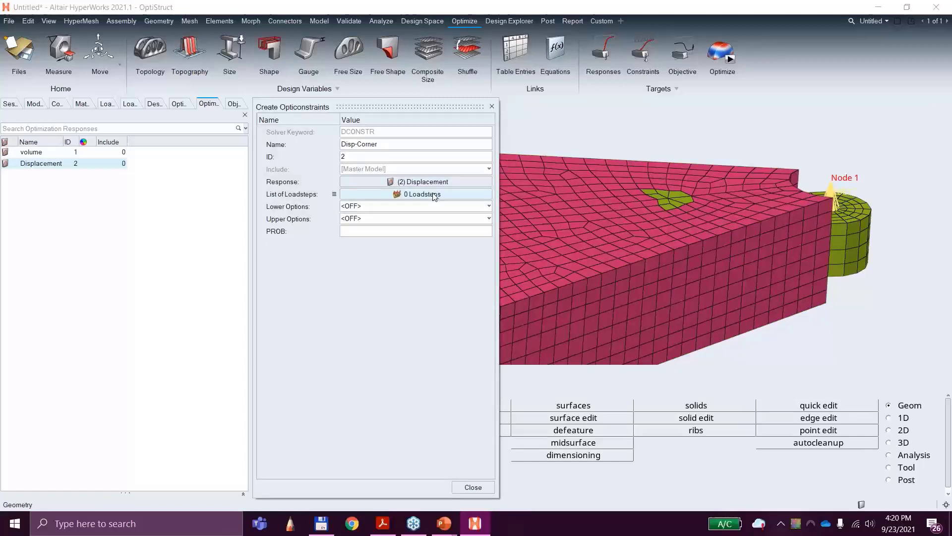
Step: Assign the Corner load step to the Disp-Corner constraint
click(433, 195)
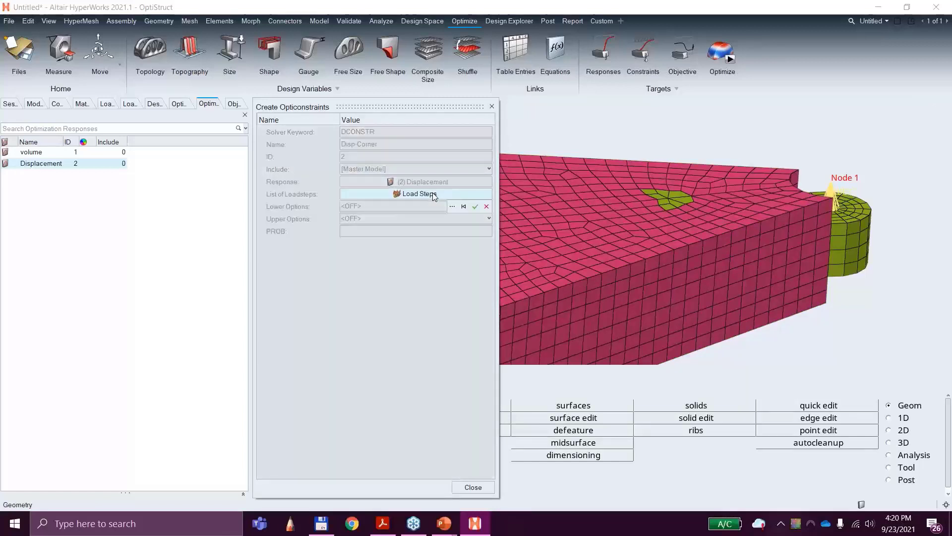
click(452, 207)
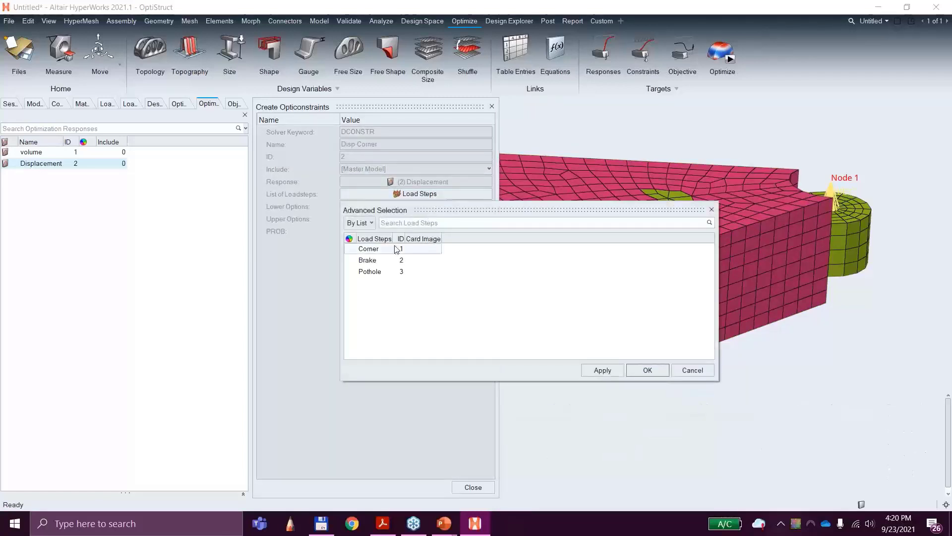
click(401, 248)
click(648, 370)
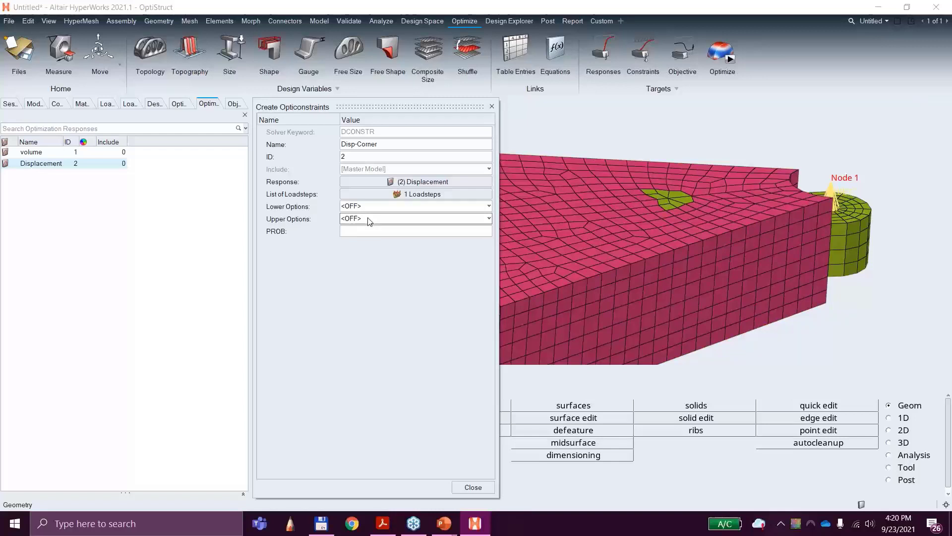
Step: Give the Disp-Corner constraint an upper bound of 0.02 and close its definition
click(369, 219)
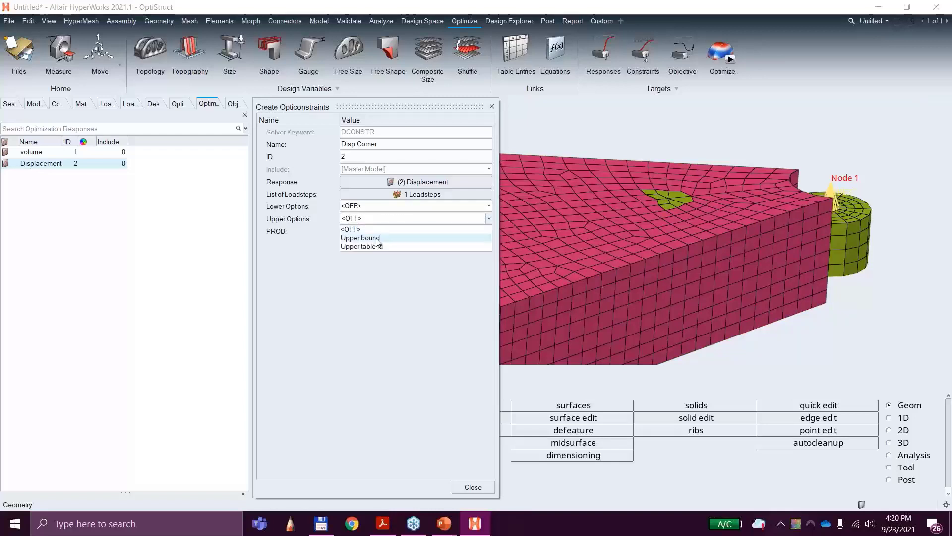
click(377, 238)
click(378, 243)
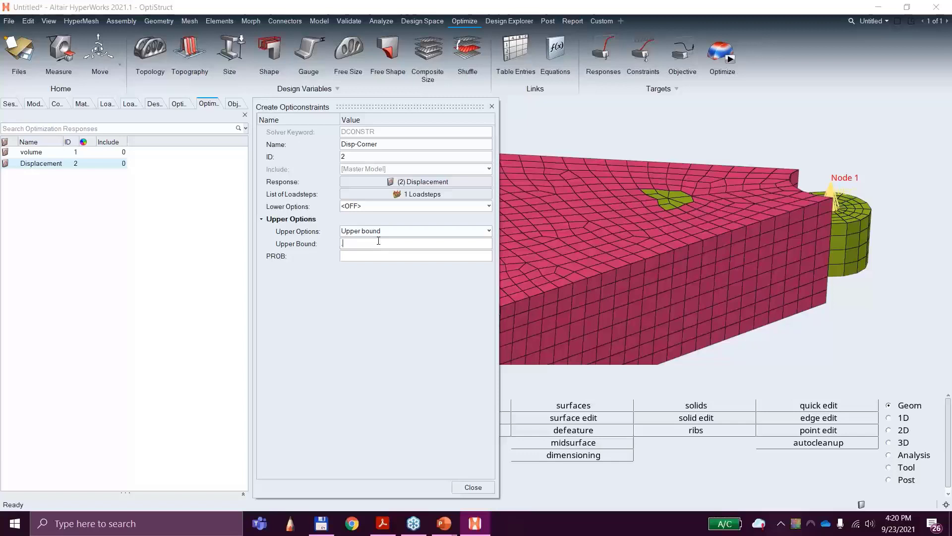
text(.02)
key(Return)
click(468, 488)
Step: Create an optimization constraint named Disp-Brake and assign it the Displacement response
click(643, 49)
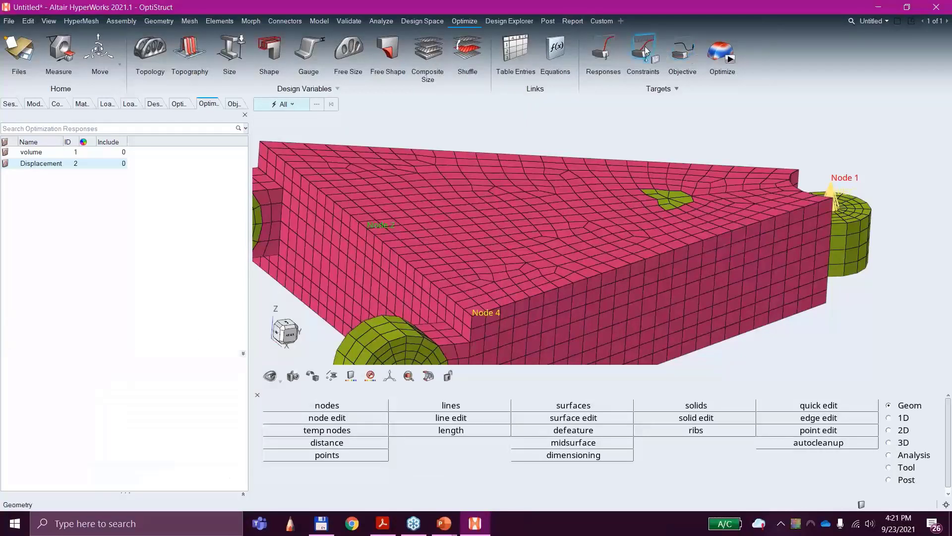
text(Disp)
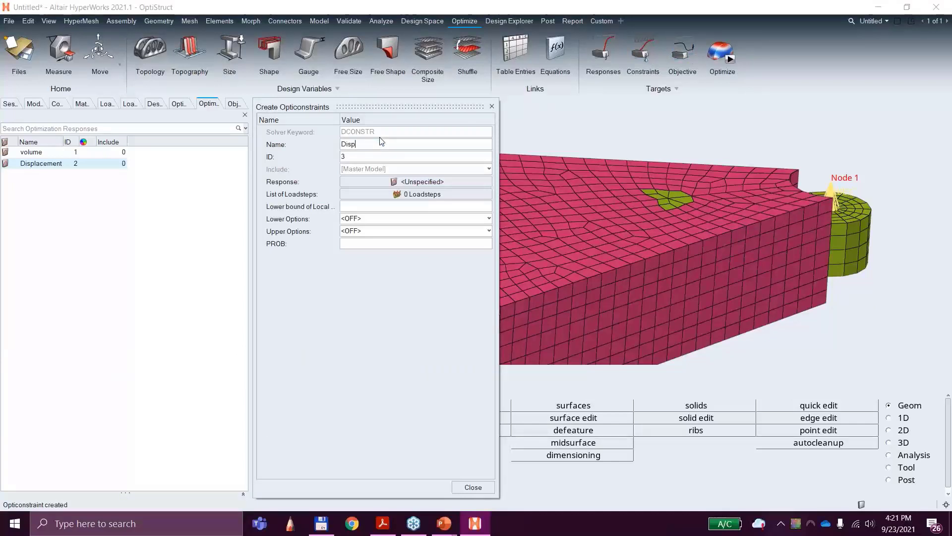
text(-Brake)
click(428, 182)
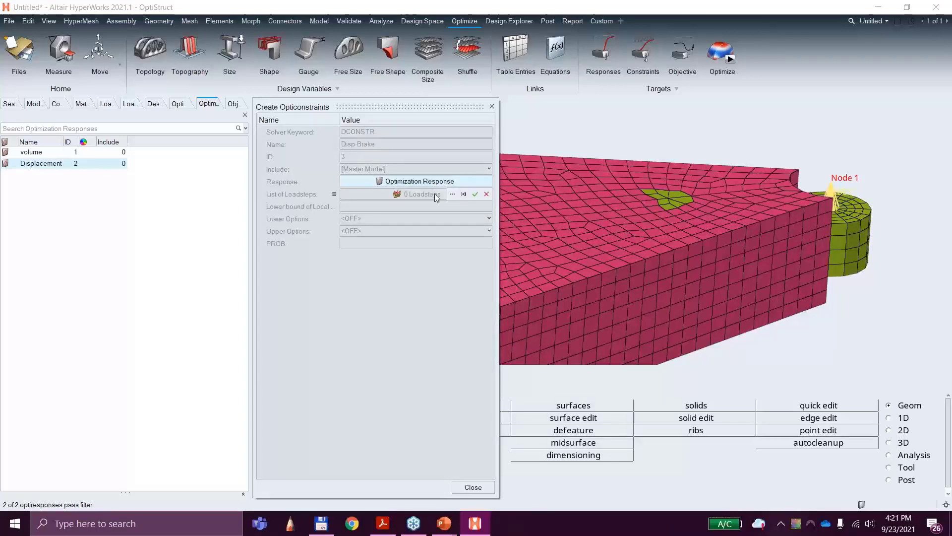
click(452, 194)
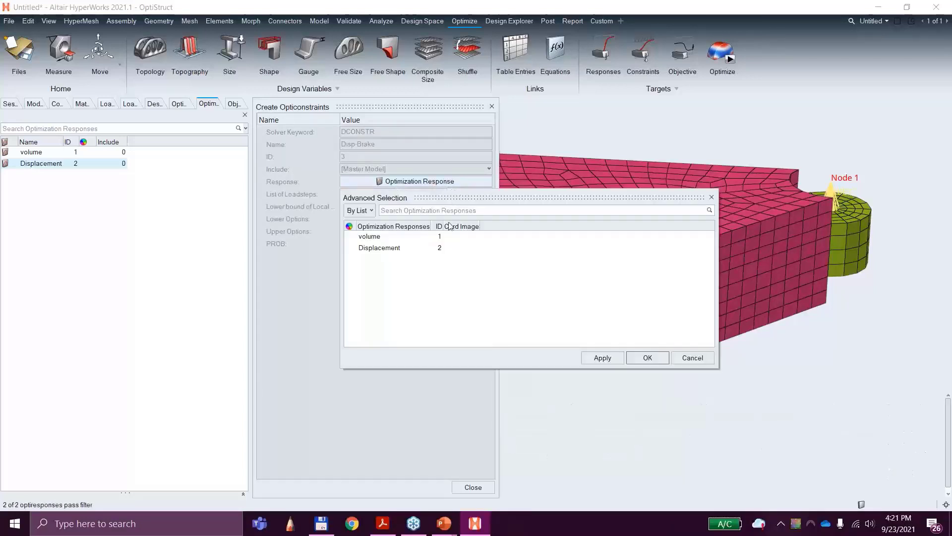
click(427, 247)
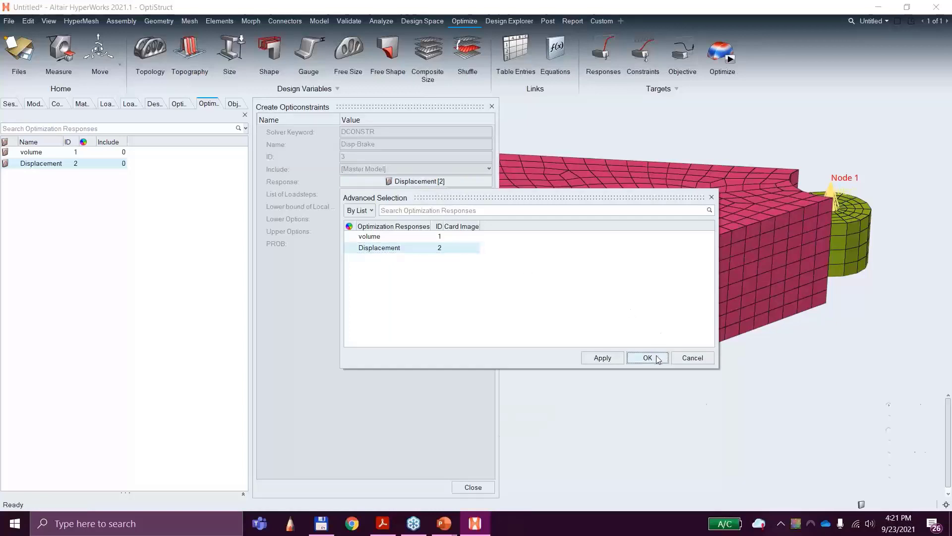
click(647, 358)
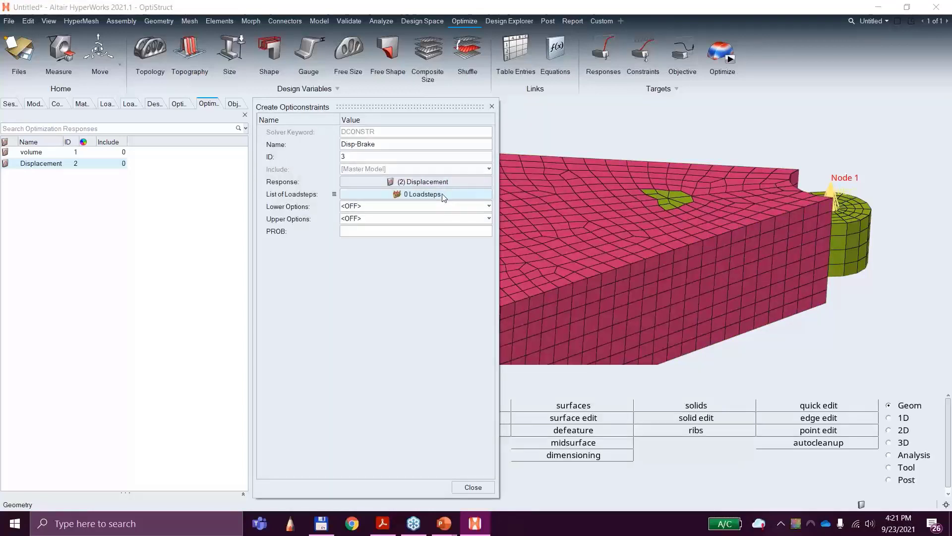
Step: Assign the Brake load step to the Disp-Brake constraint
click(442, 194)
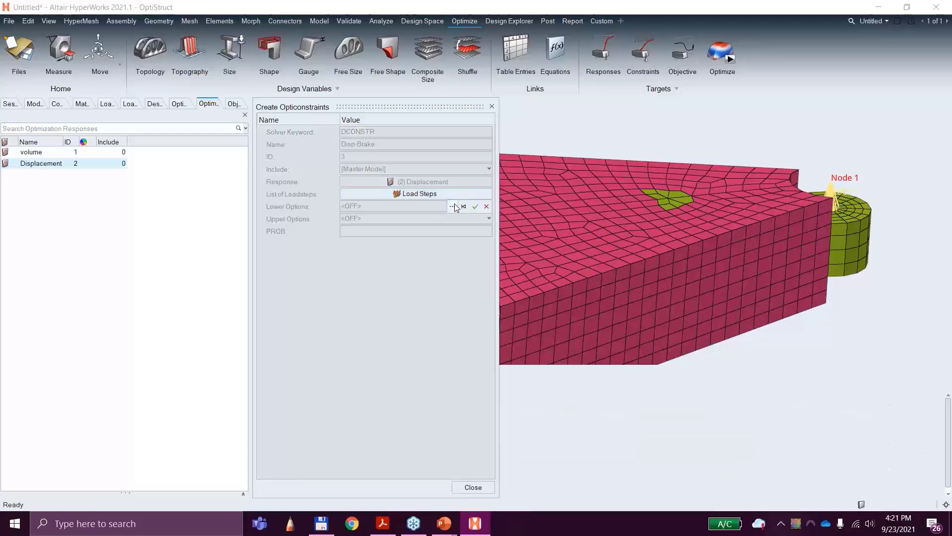
click(453, 207)
click(392, 260)
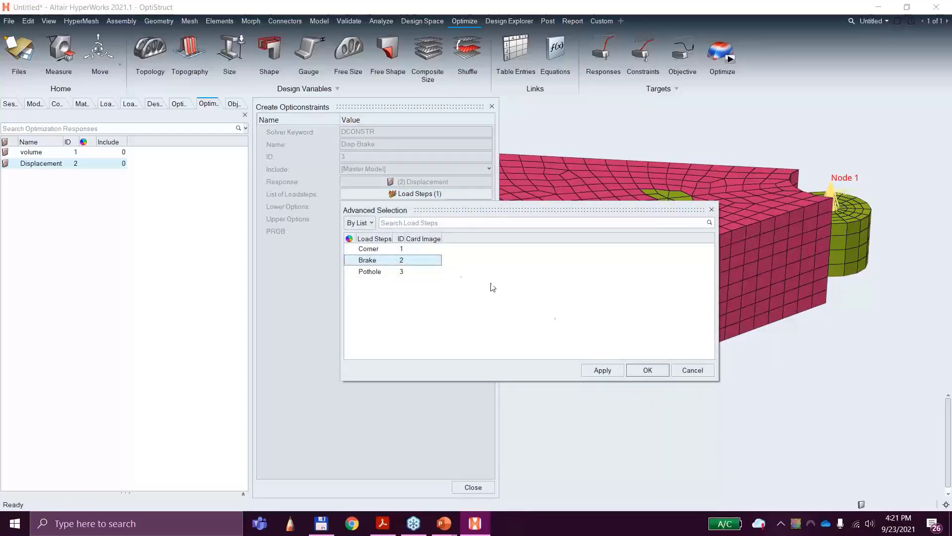
click(647, 370)
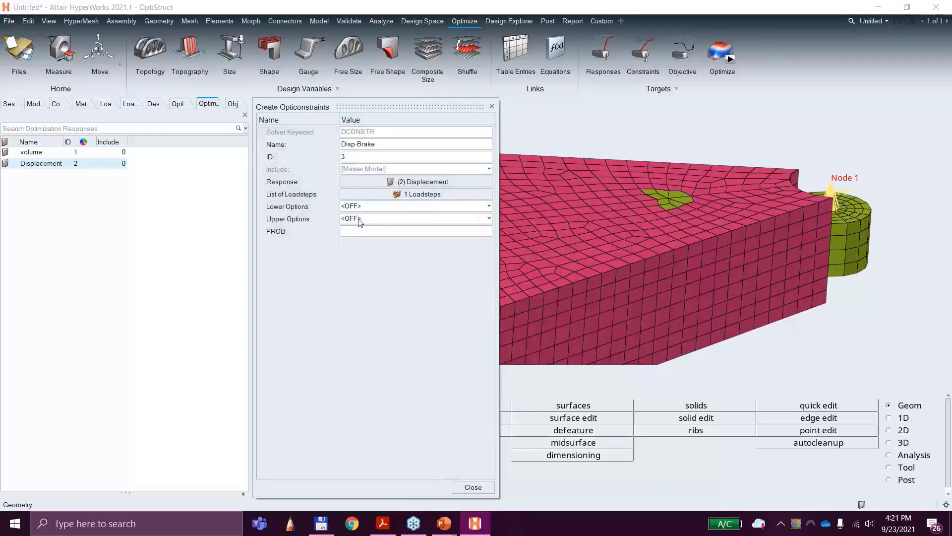
Step: Enable and enter an upper bound for the Disp-Brake constraint, and close its definition
click(359, 220)
click(367, 237)
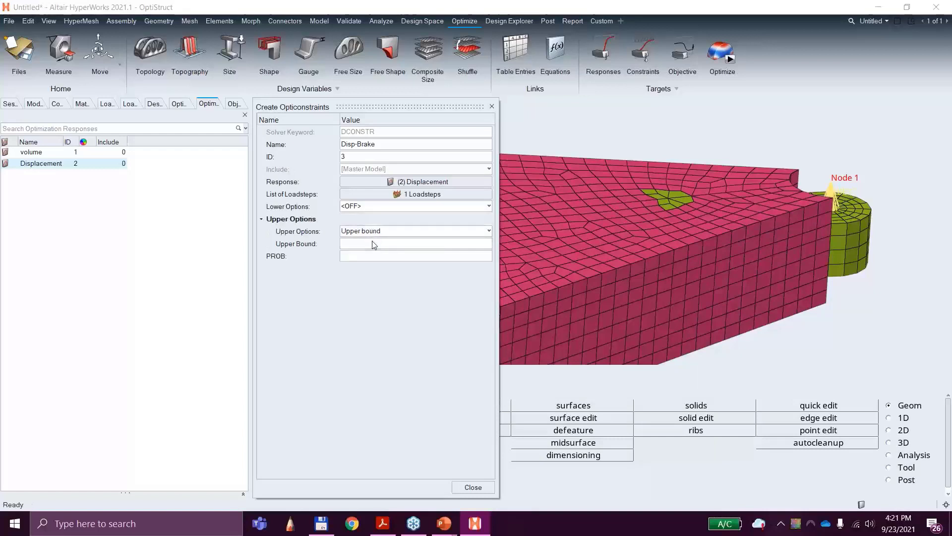
click(379, 242)
text(.05)
key(Return)
click(465, 490)
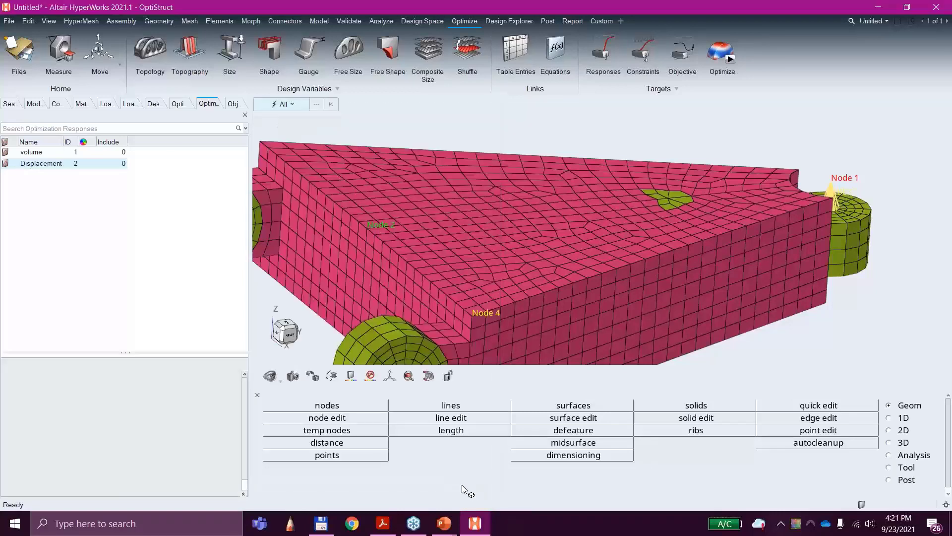
Step: Create an optimization constraint named Disp-Pothole and assign it the Displacement response
click(645, 52)
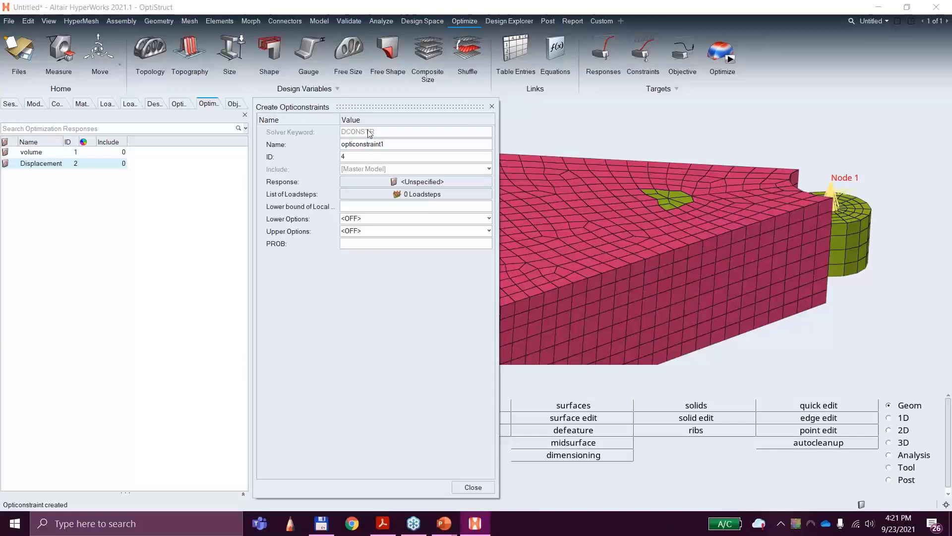
double_click(364, 144)
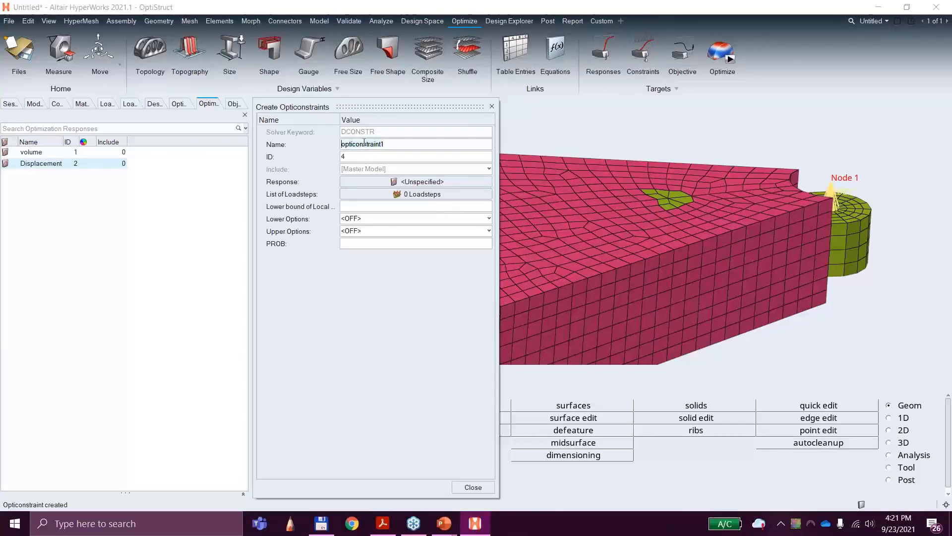
text(Disp-Pothole)
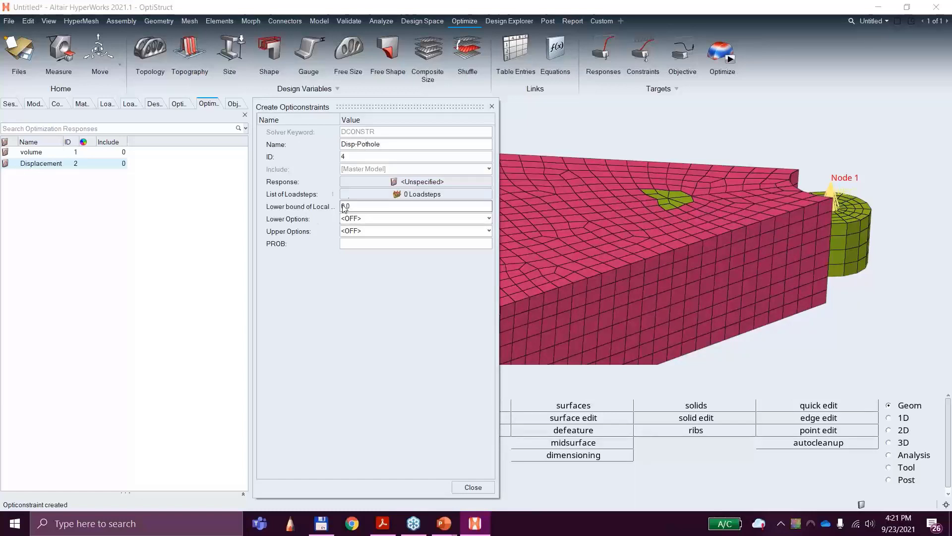
click(359, 182)
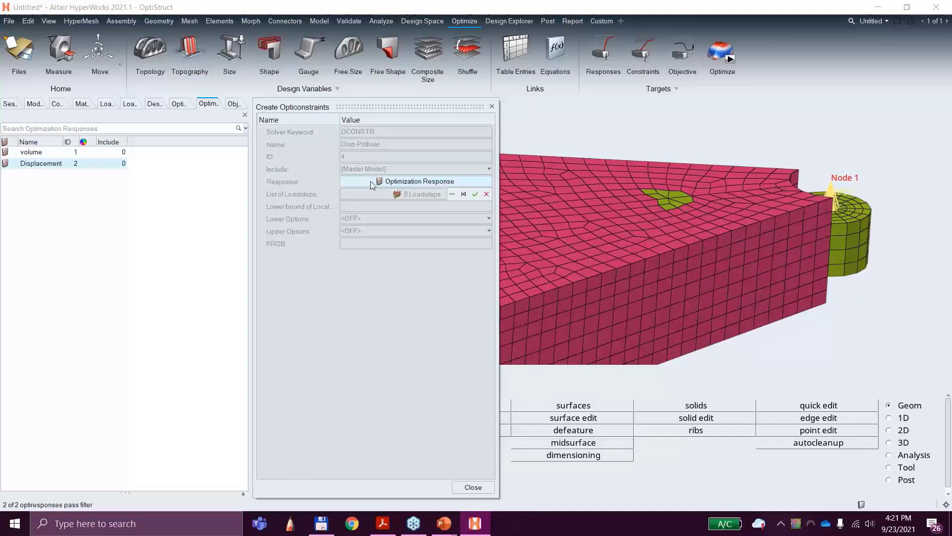
click(453, 194)
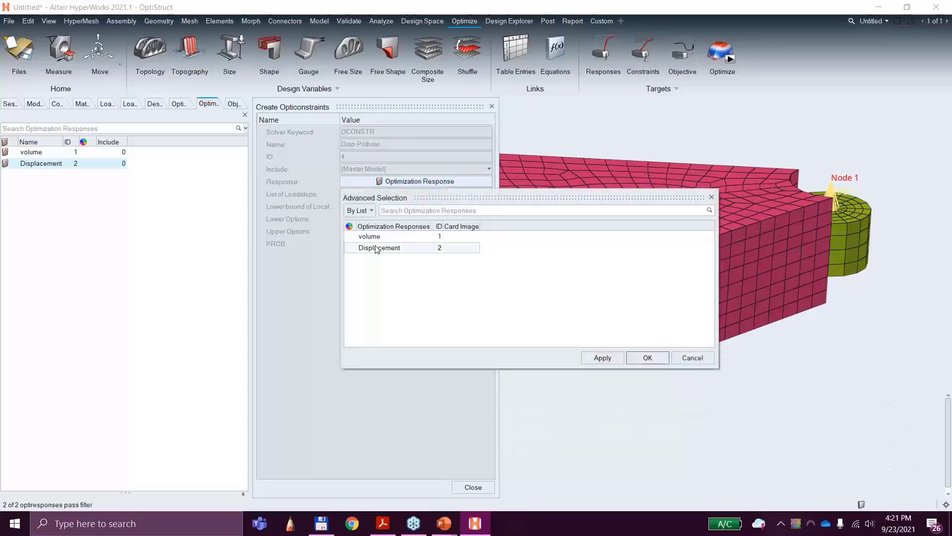
click(377, 248)
click(644, 358)
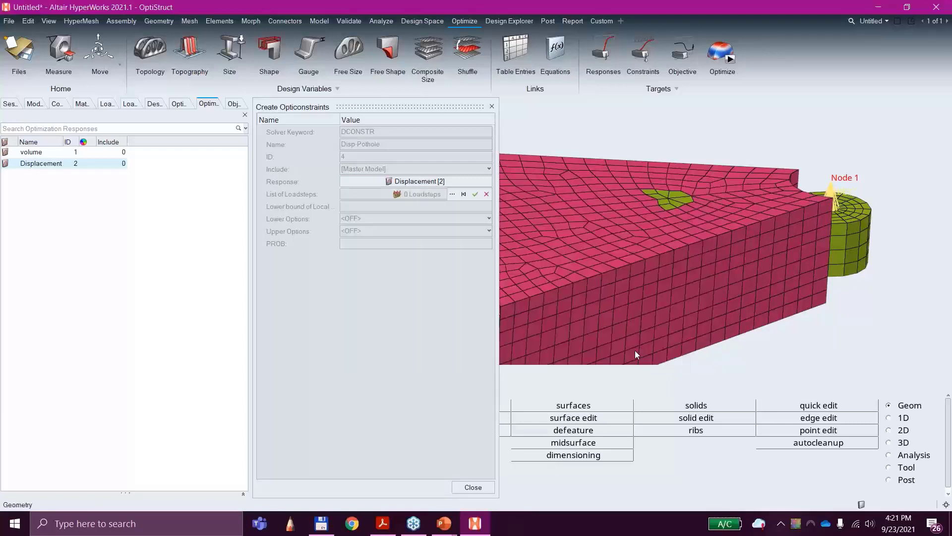
Step: Assign the Pothole load step to the Disp-Pothole constraint
click(419, 194)
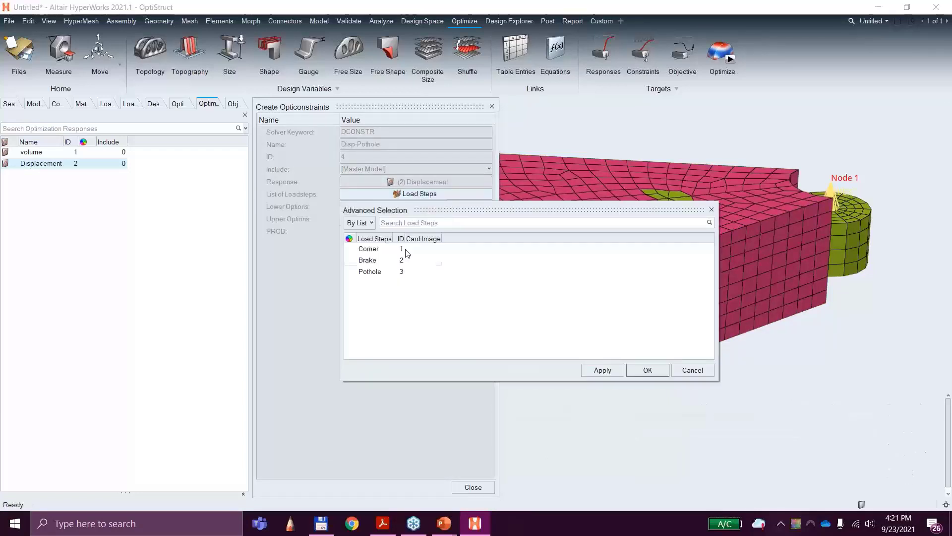
click(380, 272)
click(645, 368)
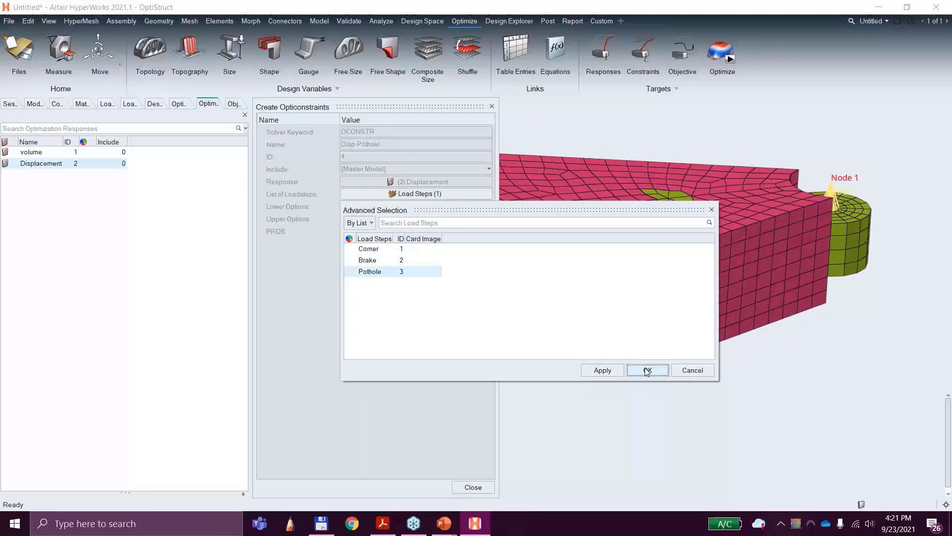
Step: Give the Disp-Pothole constraint an upper bound of 0.04 and close its definition
click(387, 218)
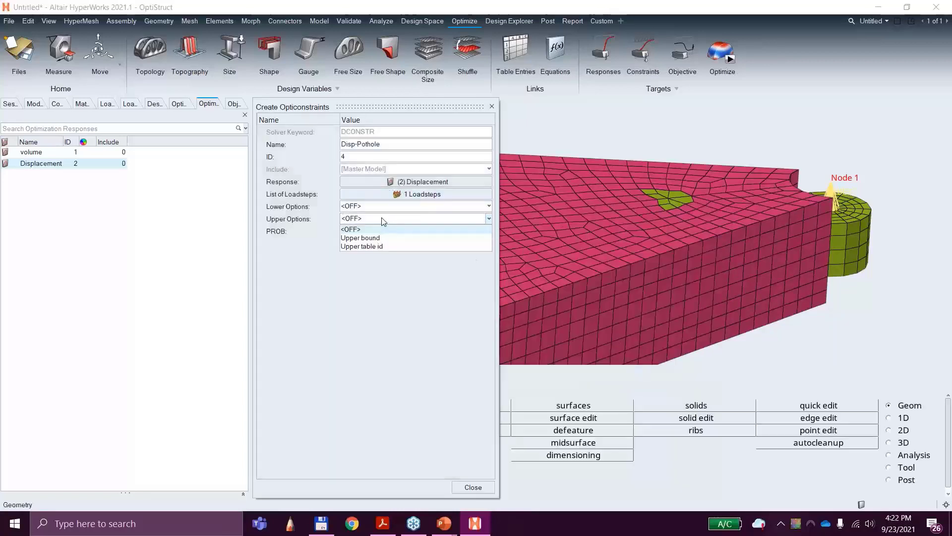
click(383, 239)
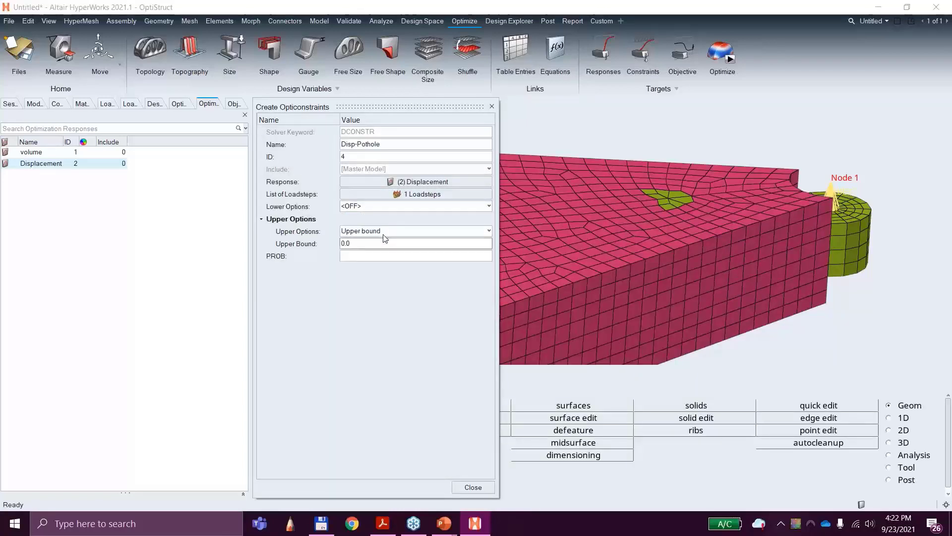
click(382, 245)
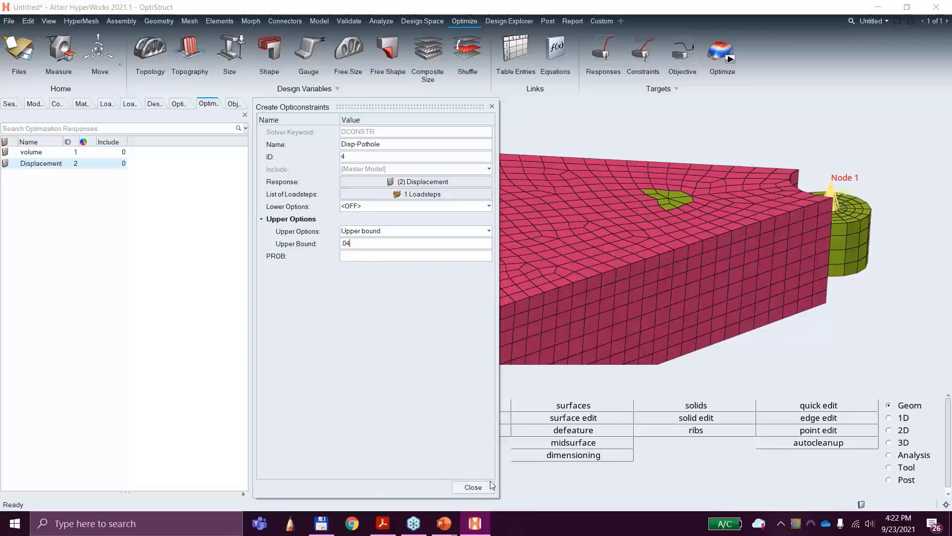
click(472, 488)
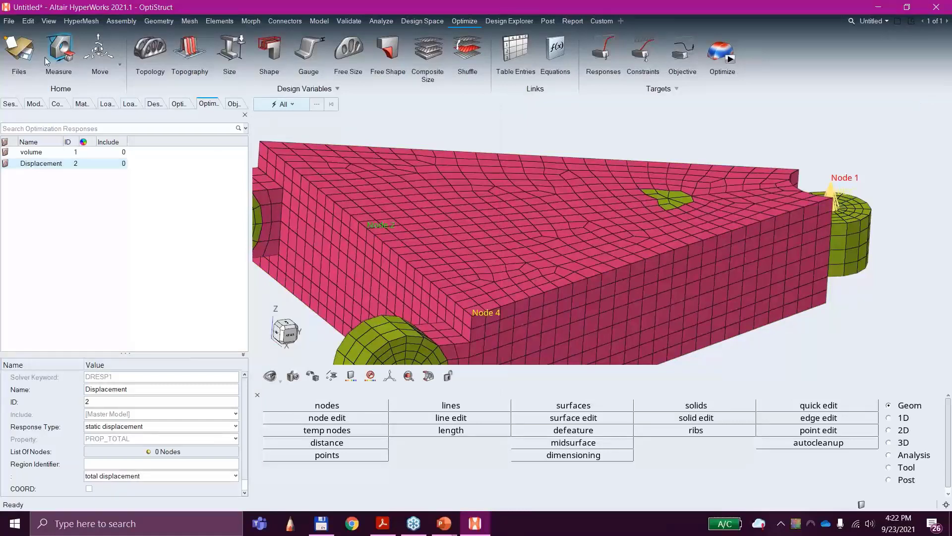
Step: Create a Minimize objective, assign it the volume response, and close its definition
click(683, 56)
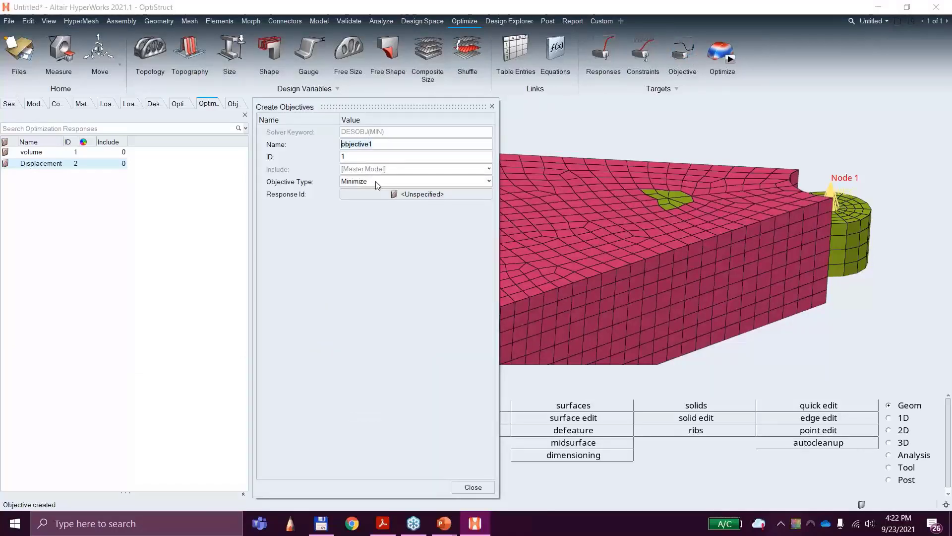
click(393, 194)
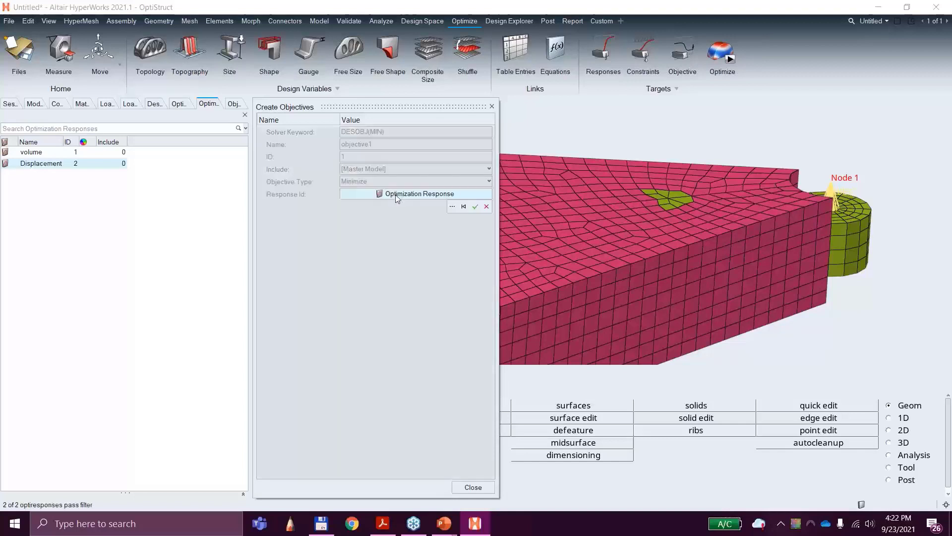
click(452, 203)
click(389, 248)
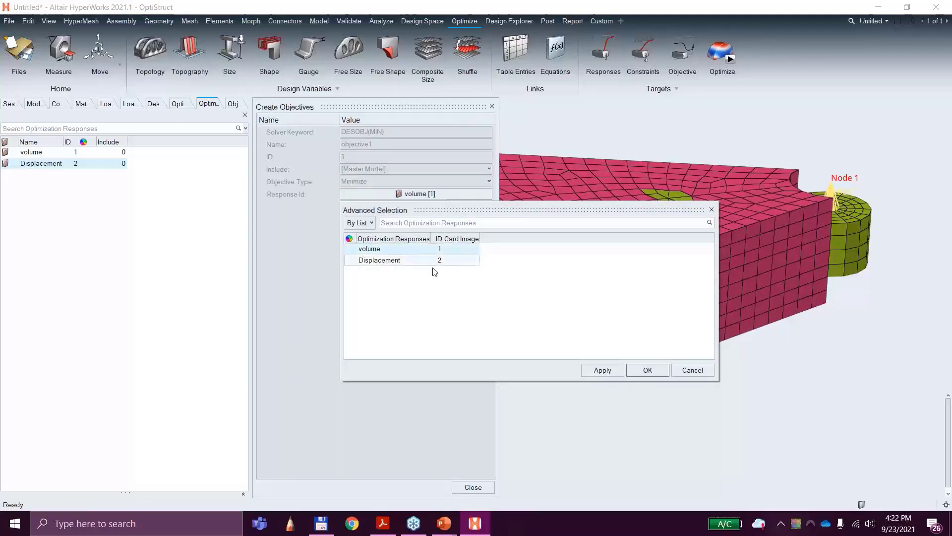
click(647, 370)
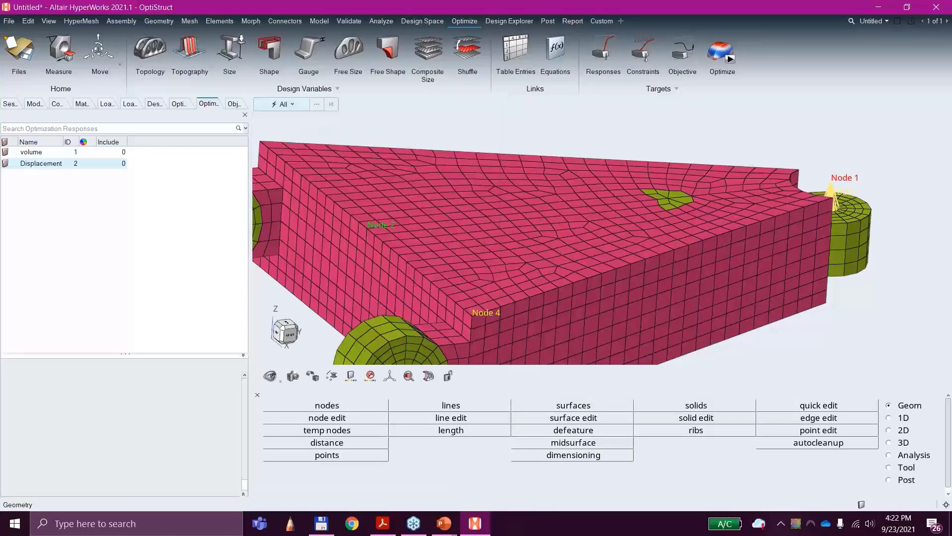
click(472, 488)
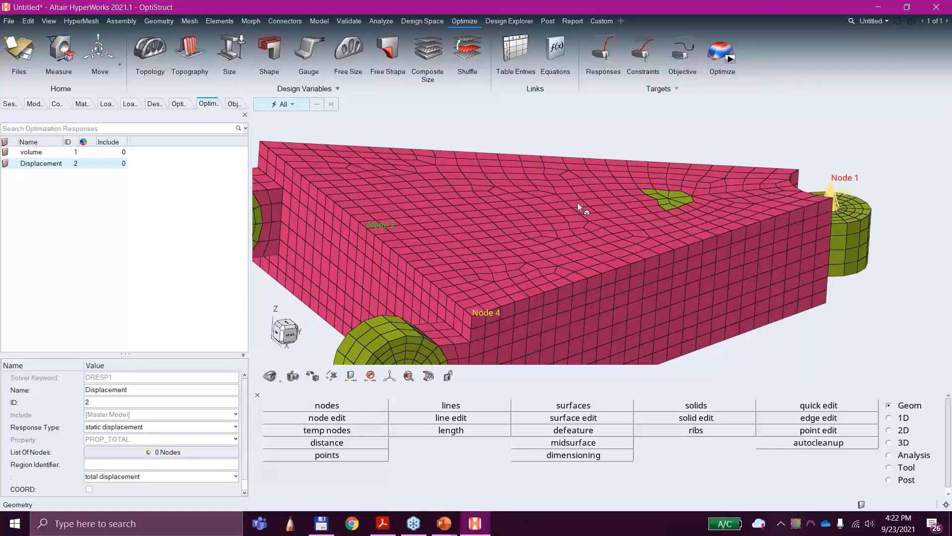
Step: Add a second page for results viewing and start opening a model in it
click(886, 21)
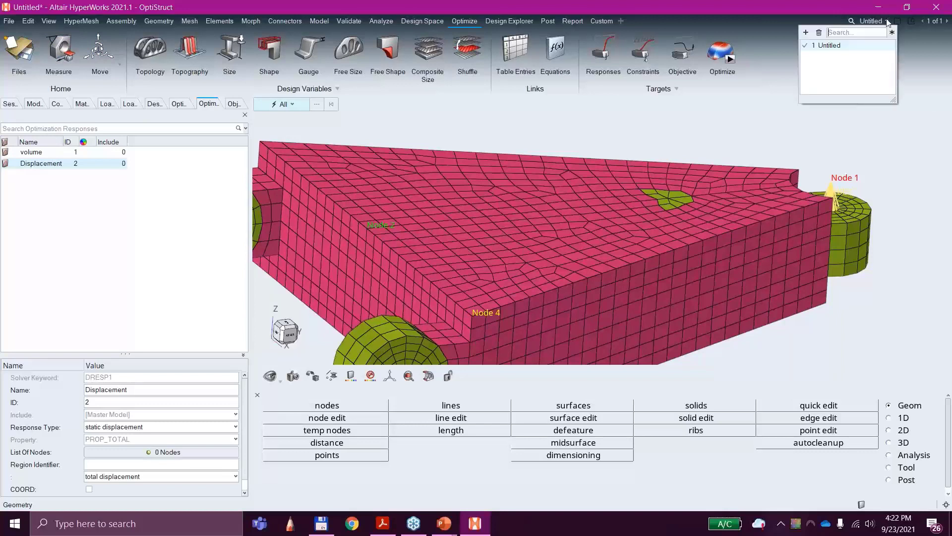
click(806, 33)
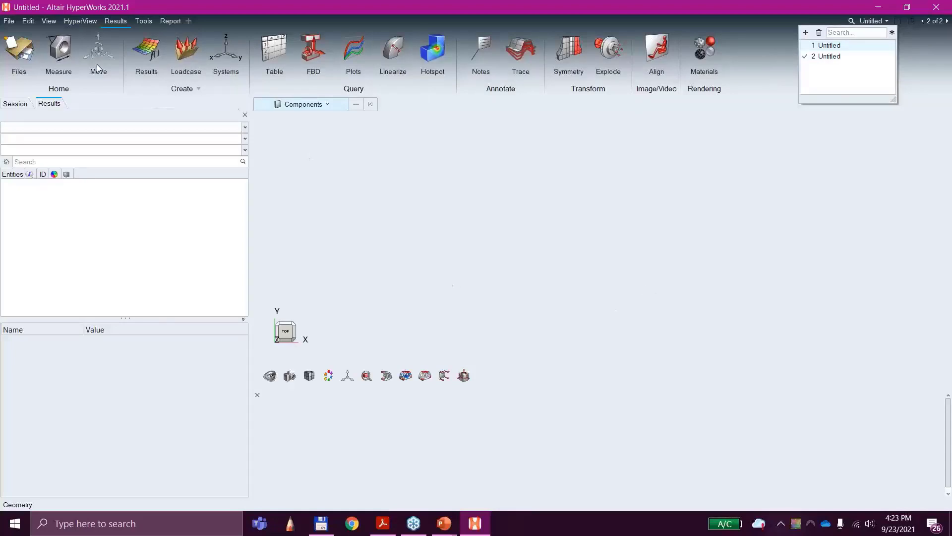
click(6, 22)
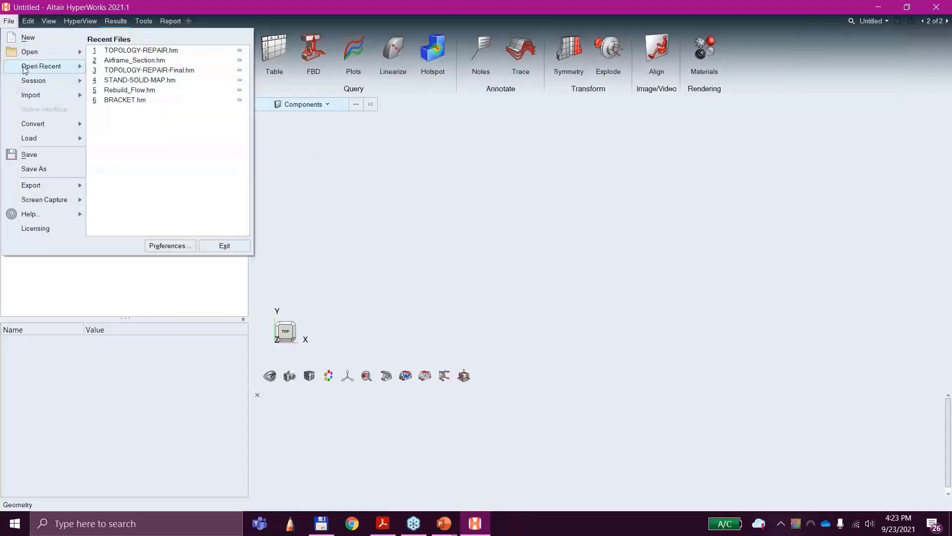
mouse_move(40, 51)
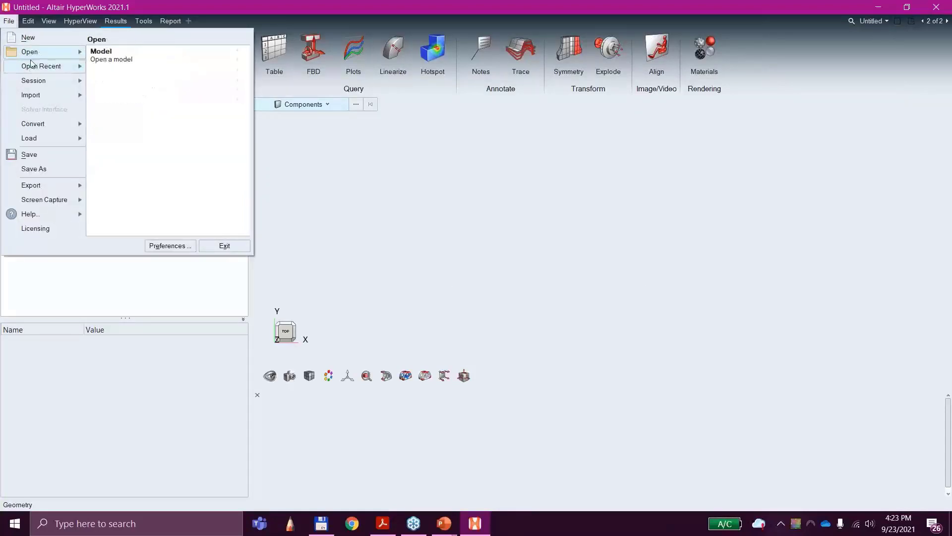
click(97, 55)
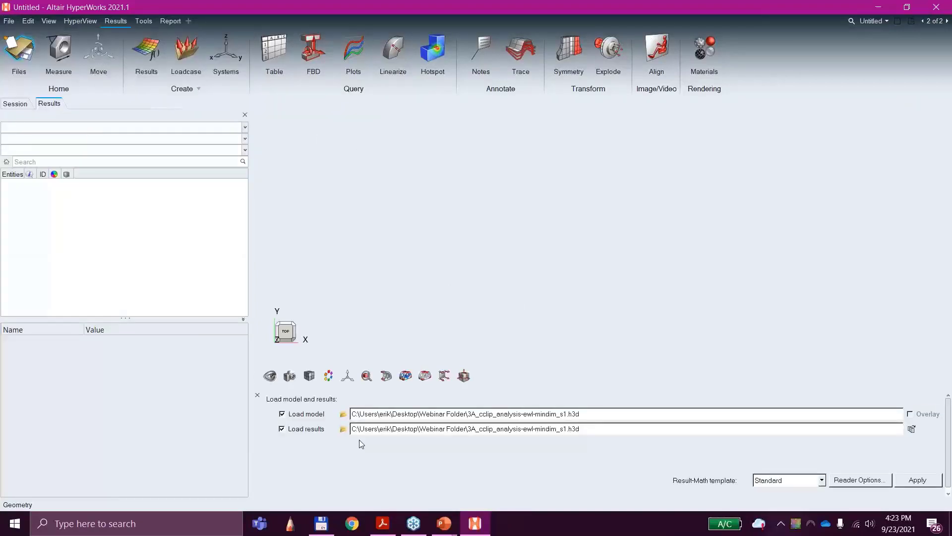
Step: Load control_arm_des.h3d from the 3C Simple_Optimization folder as both the model and the results
click(343, 414)
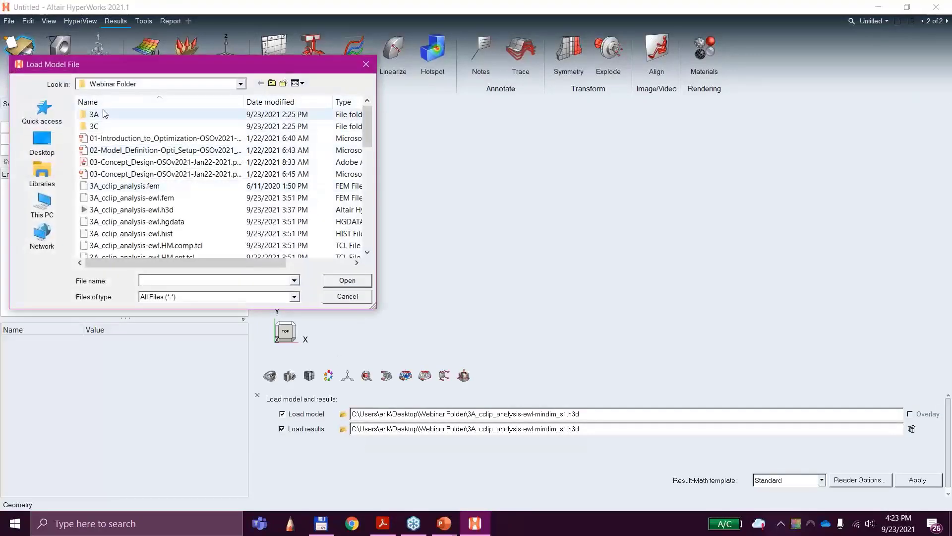
double_click(94, 126)
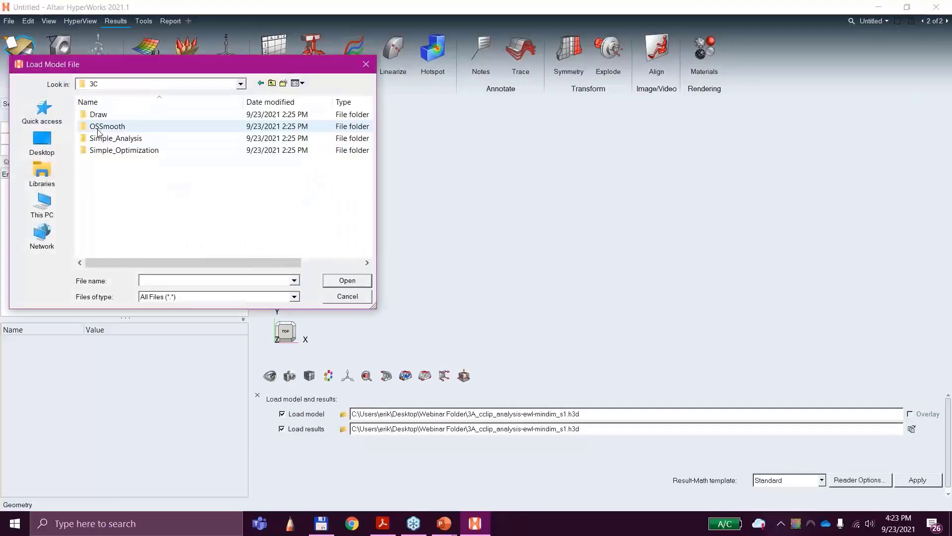
click(132, 149)
double_click(131, 150)
scroll(178, 163, down, 5)
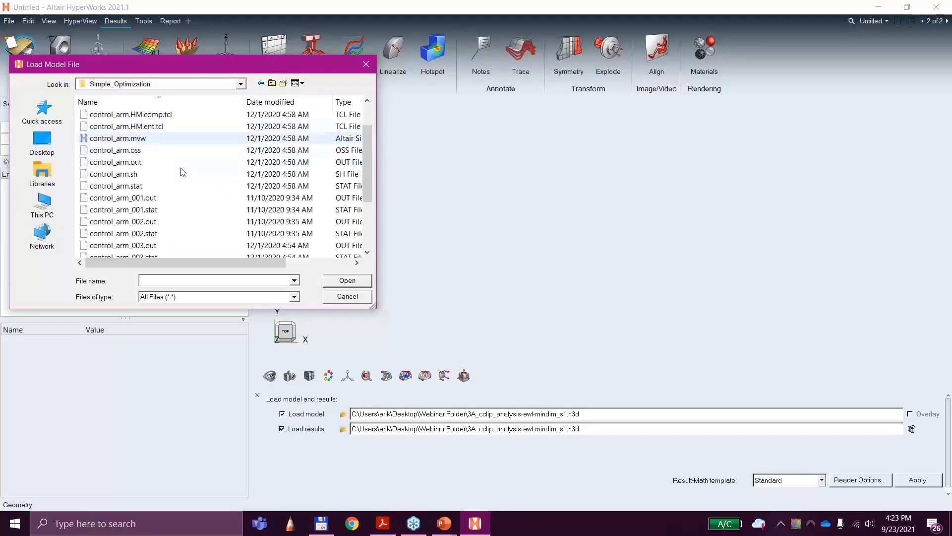
double_click(209, 186)
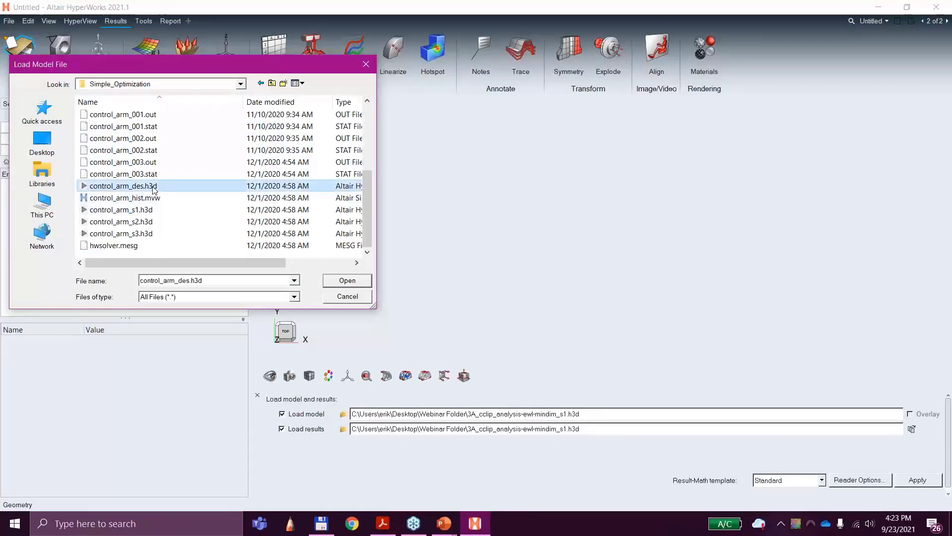
click(925, 481)
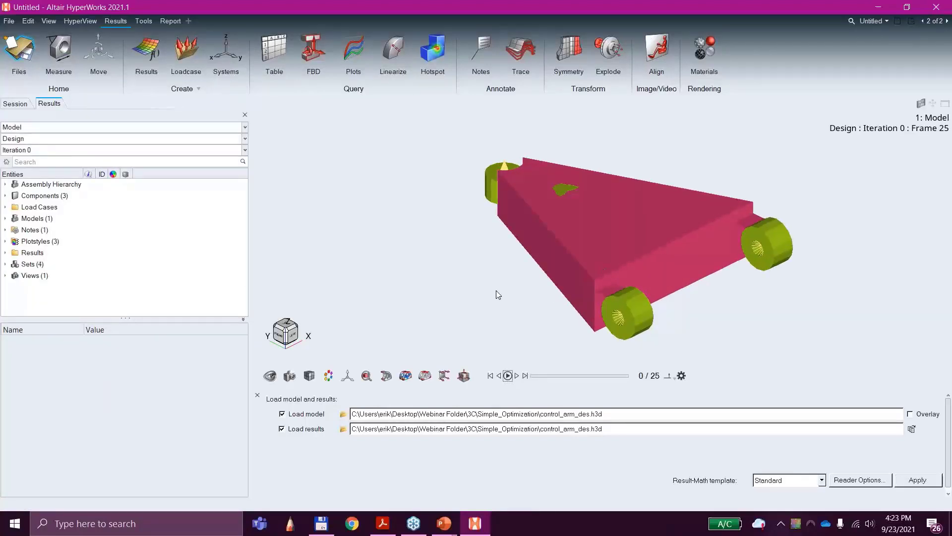
Step: Contour the Element Densities result on the control arm and inspect the model from several angles
mouse_move(496, 289)
middle_down()
mouse_move(528, 235)
mouse_move(507, 277)
middle_up()
click(408, 375)
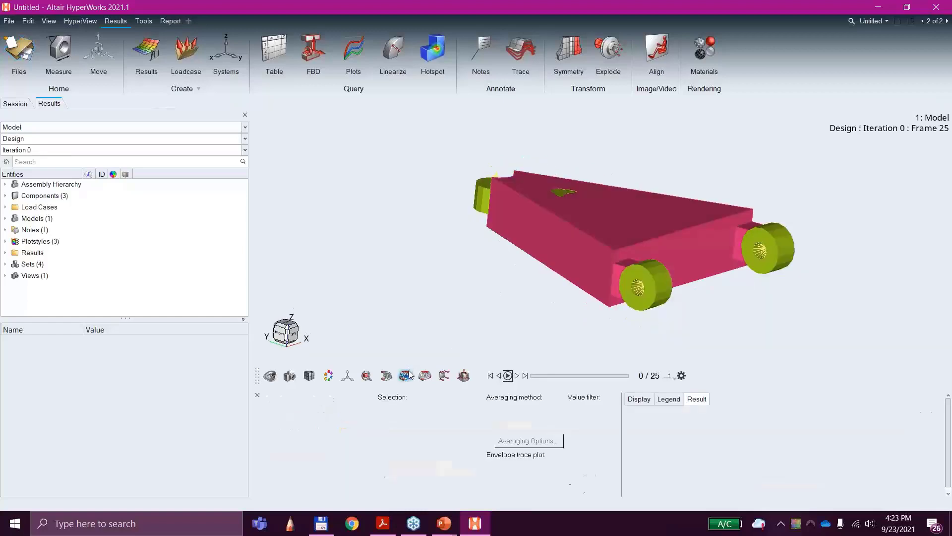
click(595, 492)
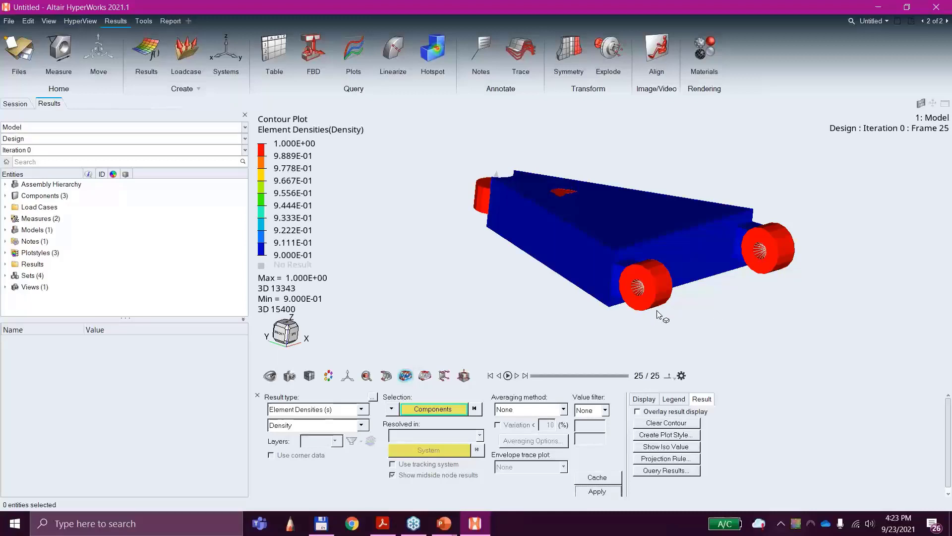
middle_drag(660, 315, 562, 204)
scroll(561, 203, up, 5)
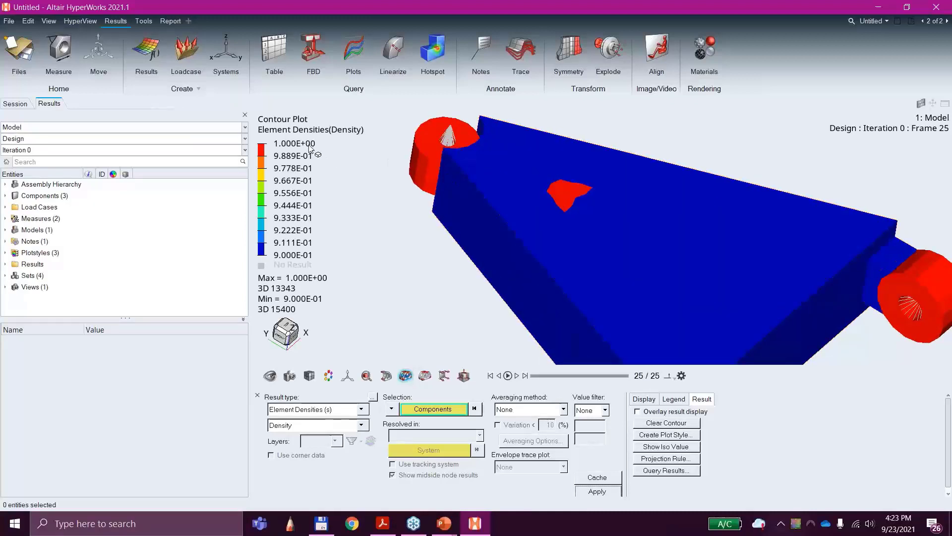
middle_drag(646, 301, 664, 317)
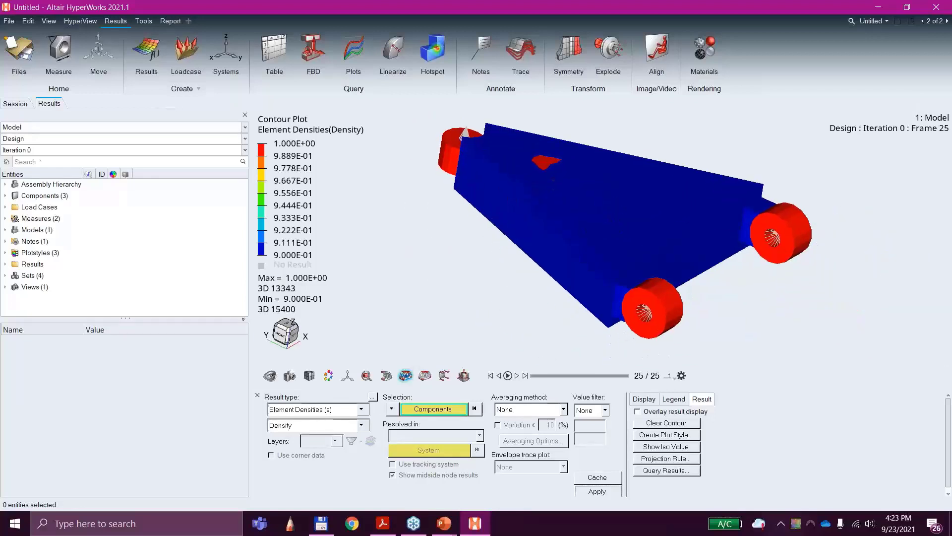
Step: Switch the density contour to Iteration 26 and inspect the upper and lower faces of the arm
click(42, 151)
scroll(86, 193, down, 5)
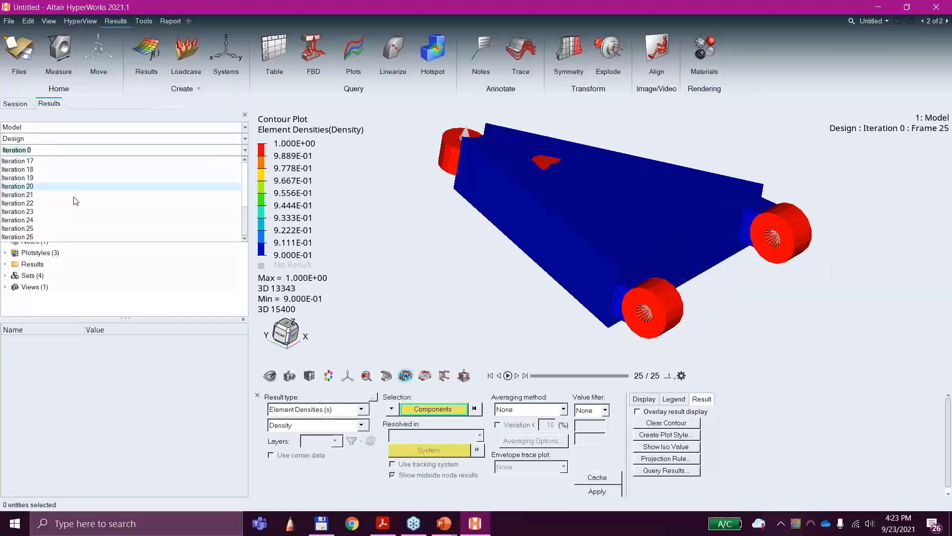
click(34, 237)
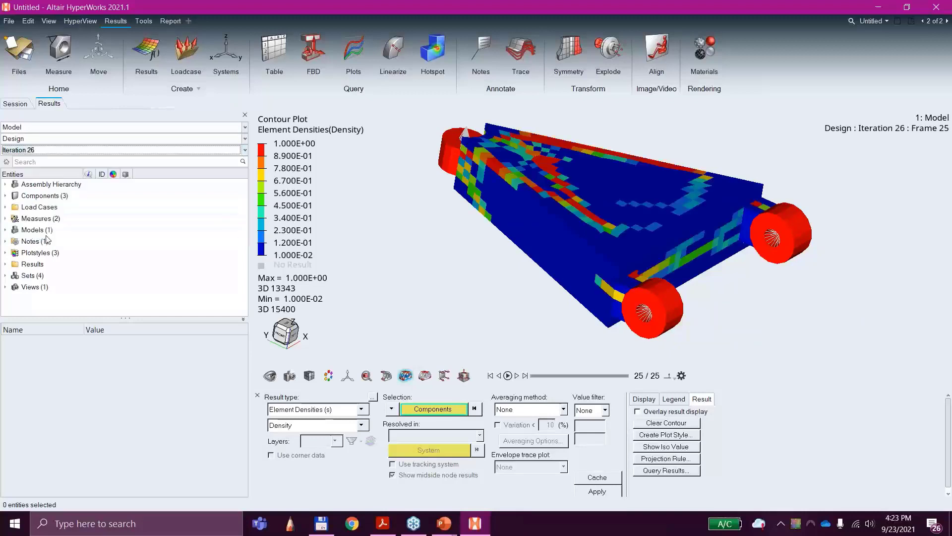
middle_drag(571, 291, 556, 277)
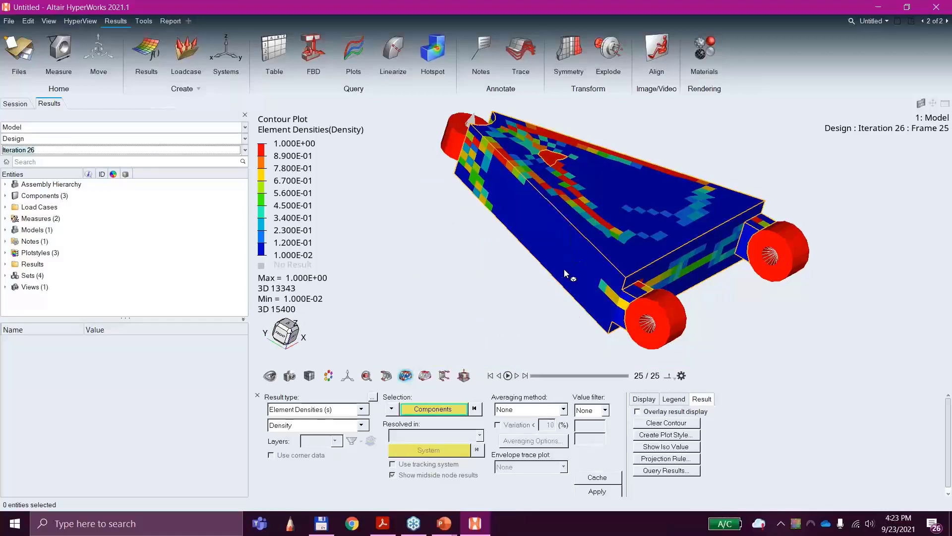
middle_drag(588, 310, 560, 239)
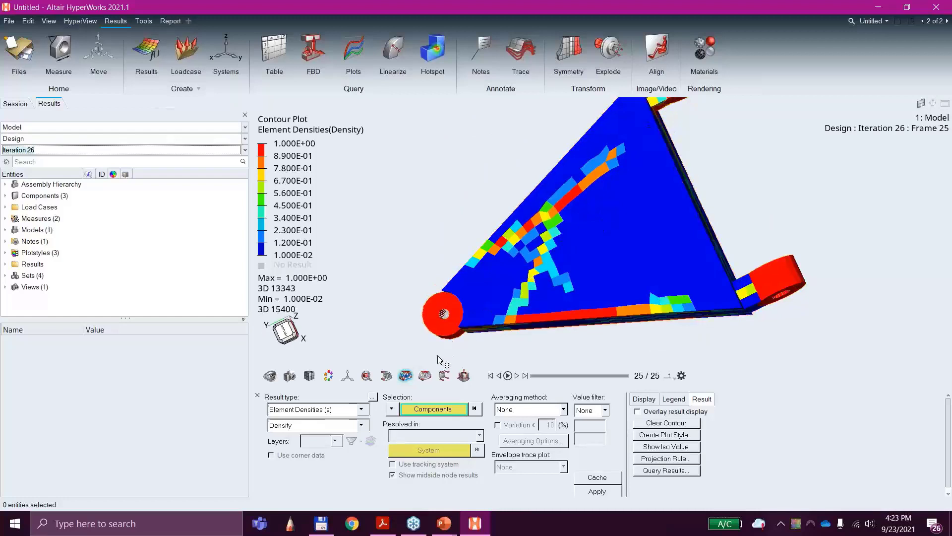
Step: Apply an iso plot of the element densities showing values above about 0.13, and inspect the remaining structure
click(423, 379)
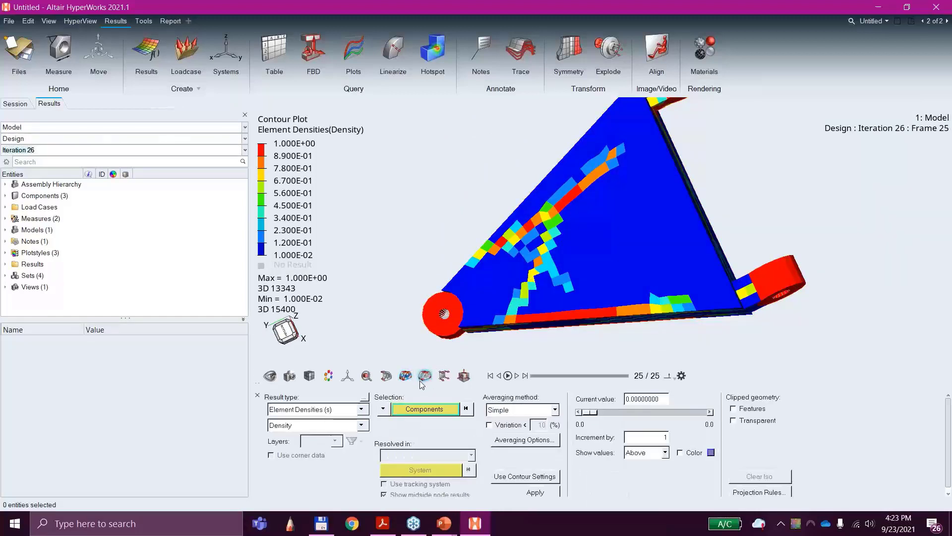
click(536, 493)
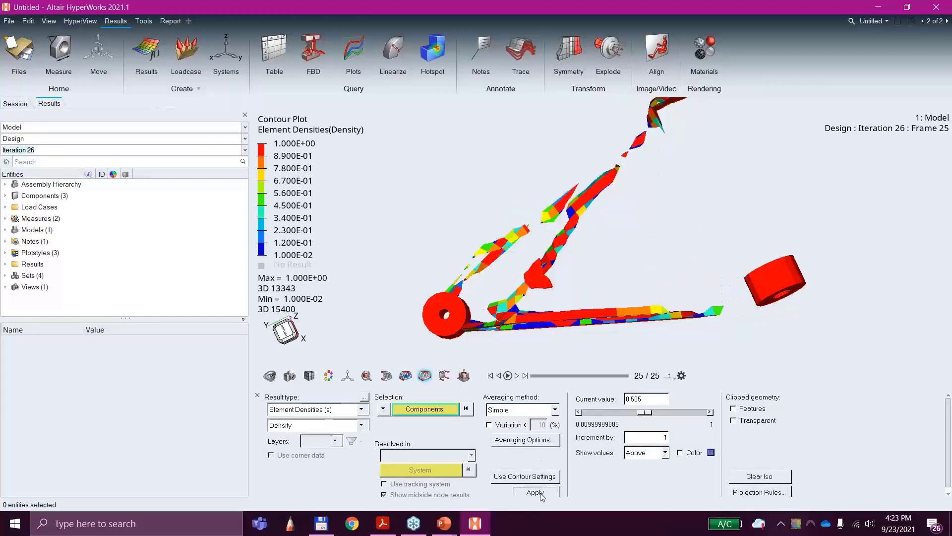
drag(639, 414, 609, 414)
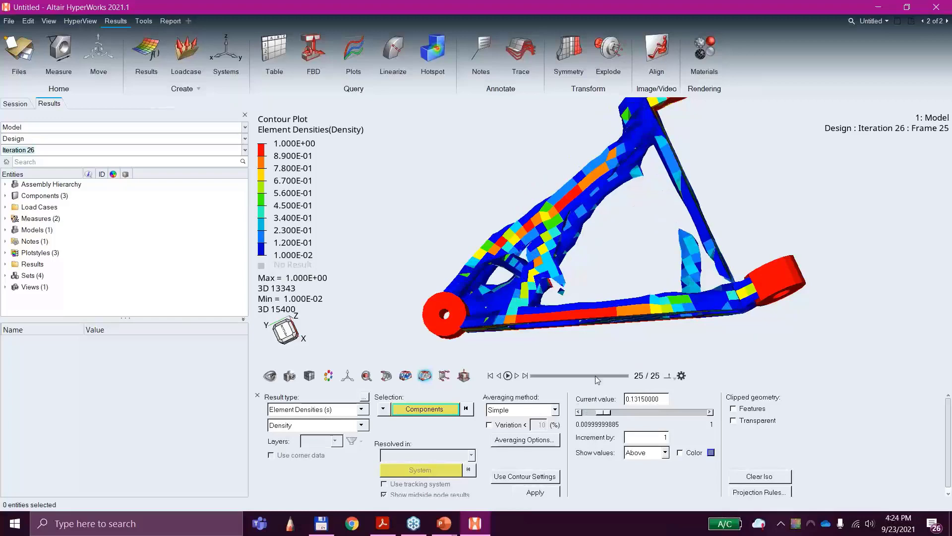
middle_drag(585, 331, 579, 230)
middle_drag(720, 294, 692, 332)
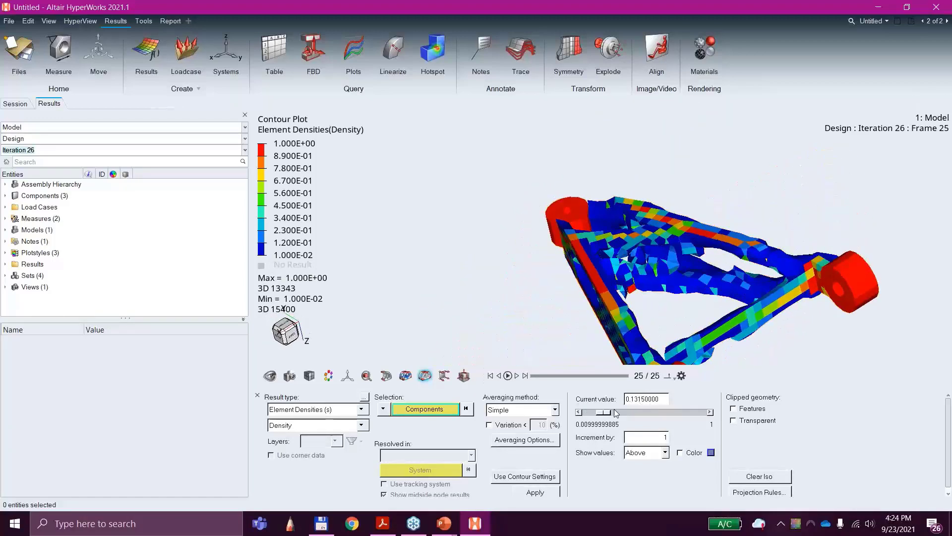
drag(605, 413, 605, 413)
middle_drag(593, 317, 837, 249)
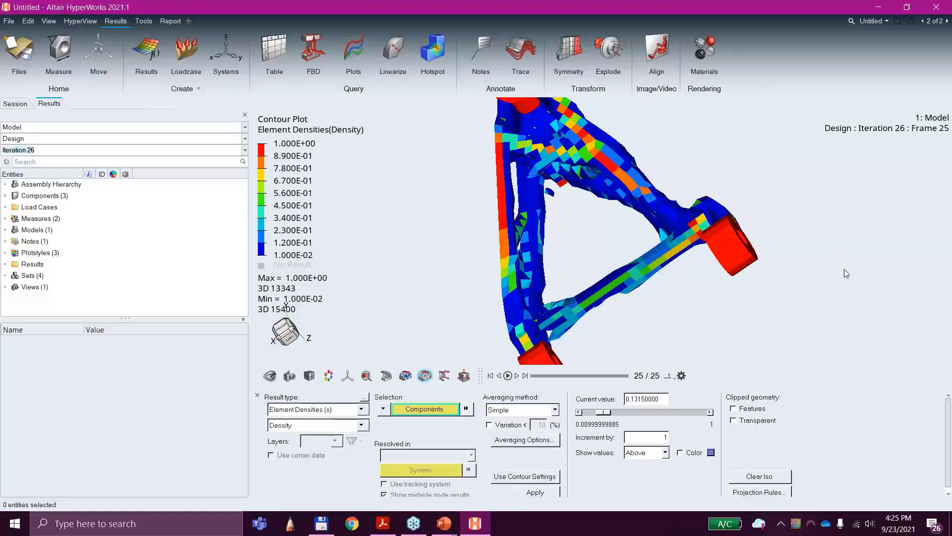
Step: Switch to the Concept Design presentation in PowerPoint and go to slide 13 on member size control
click(314, 525)
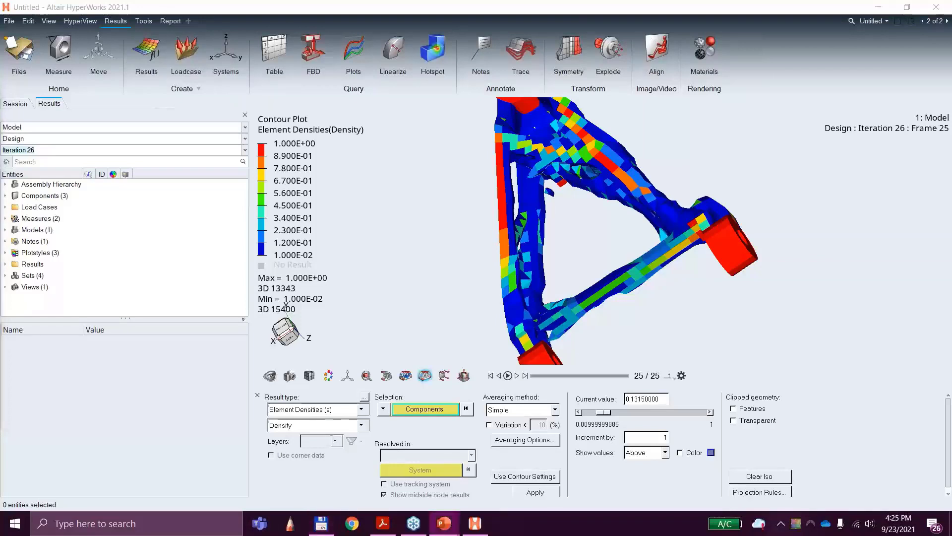
click(444, 523)
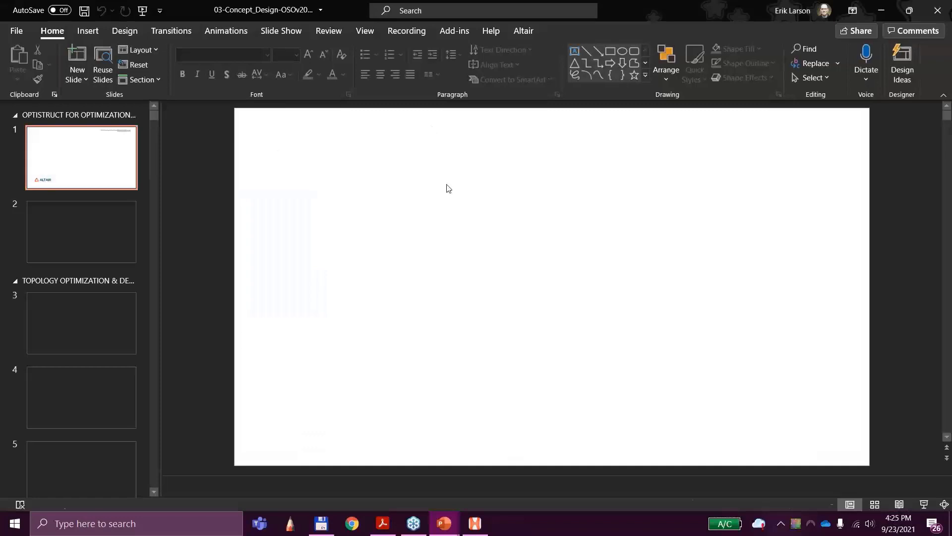
scroll(88, 329, down, 8)
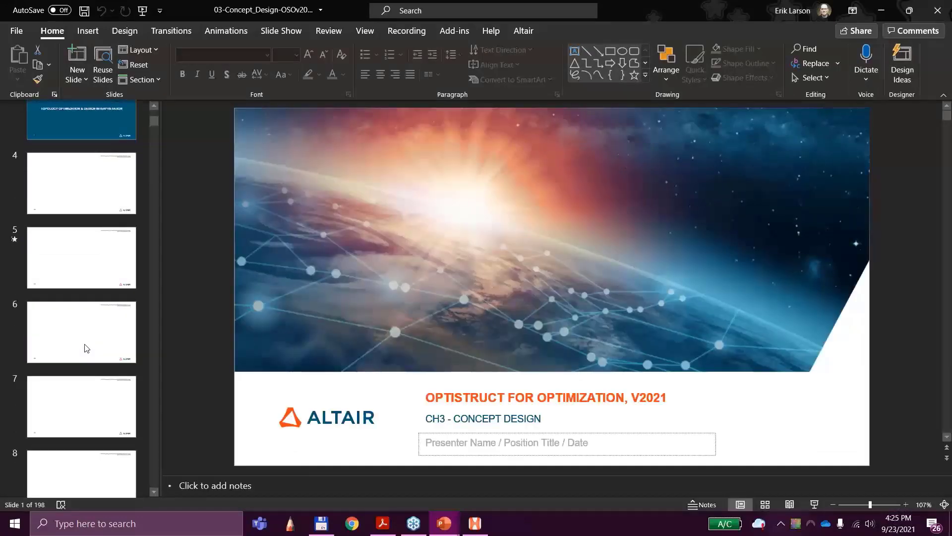
scroll(86, 347, down, 2)
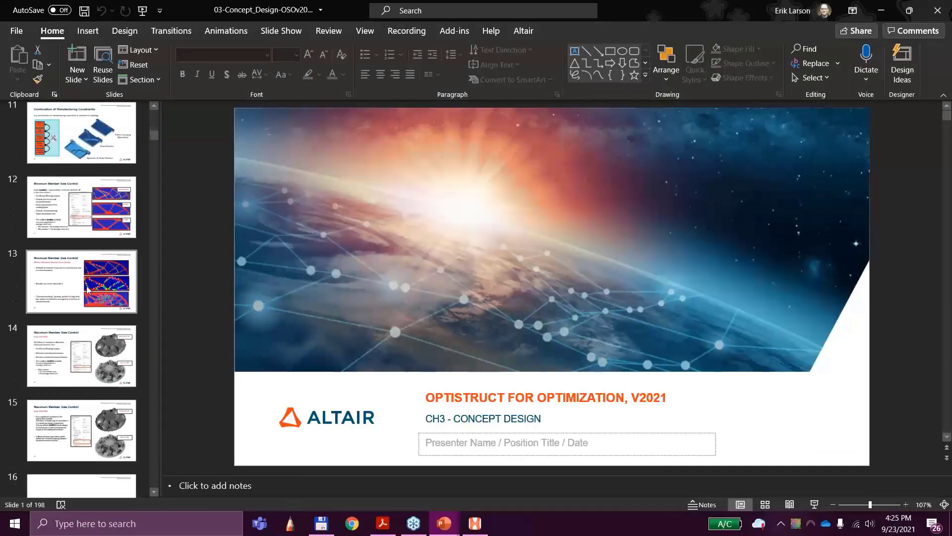
click(72, 290)
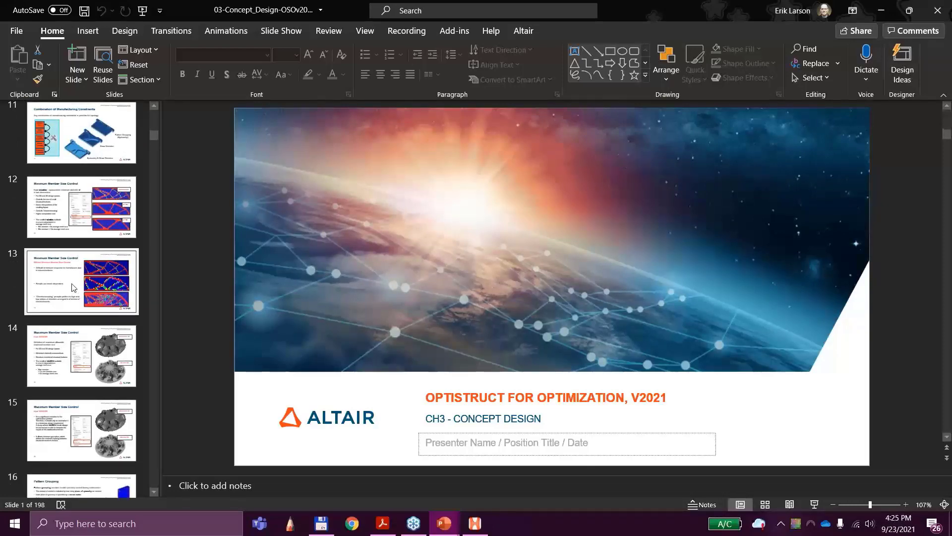
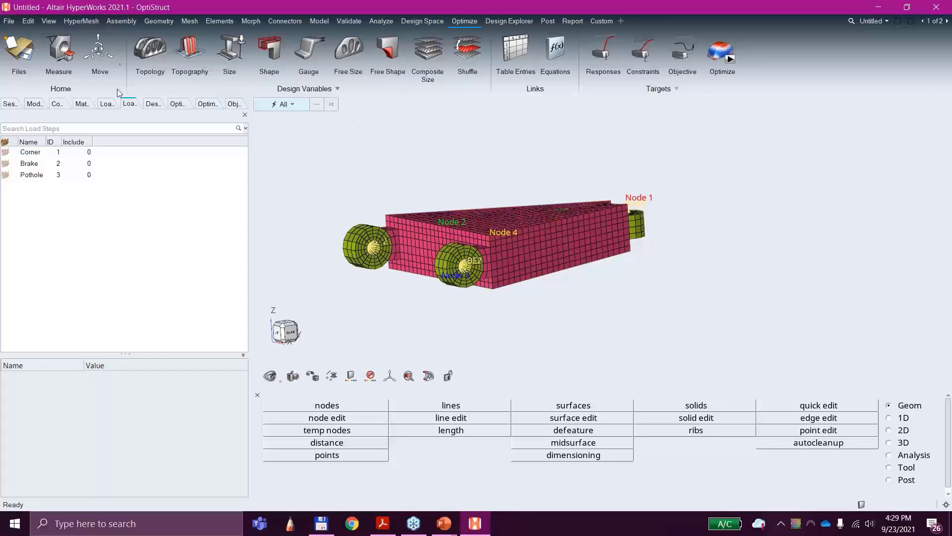
Step: Set the draw type of the topology design variable designvar1 to single
click(143, 104)
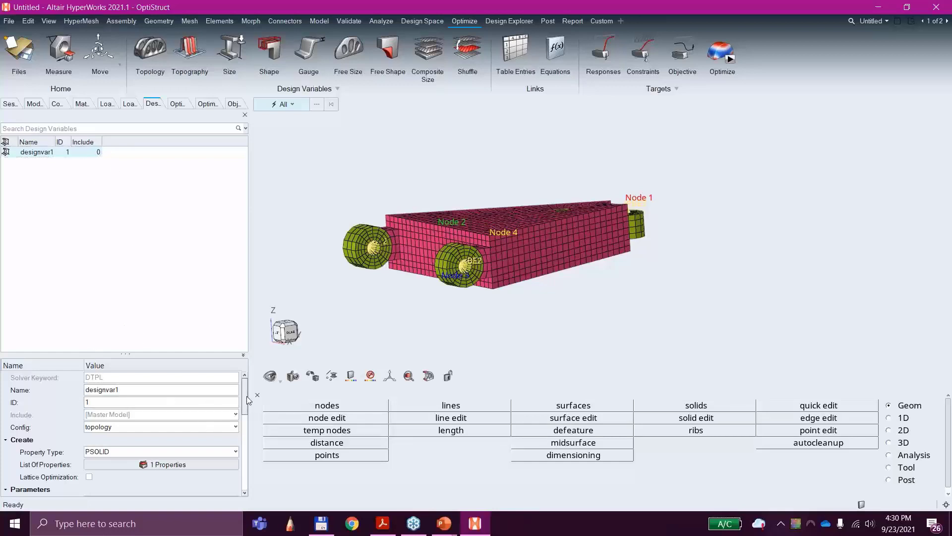
drag(246, 397, 244, 455)
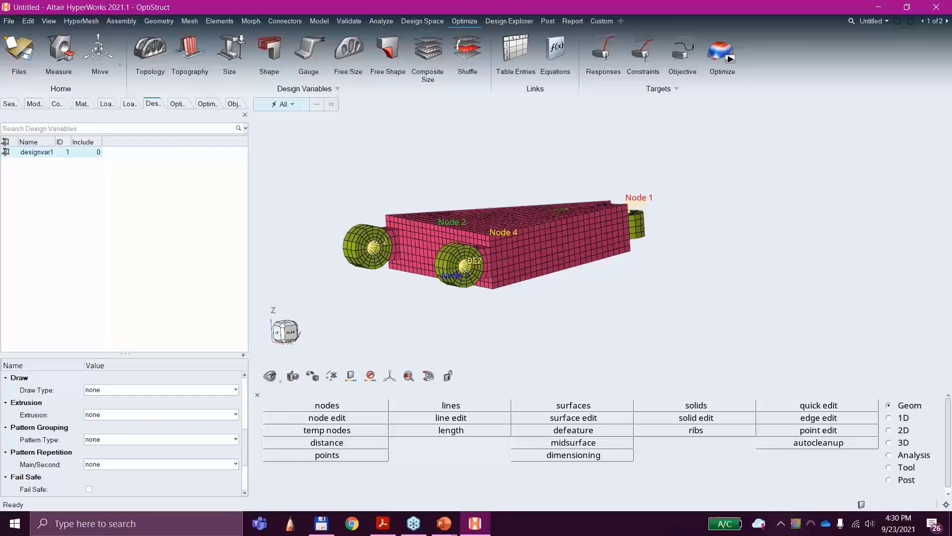
click(157, 390)
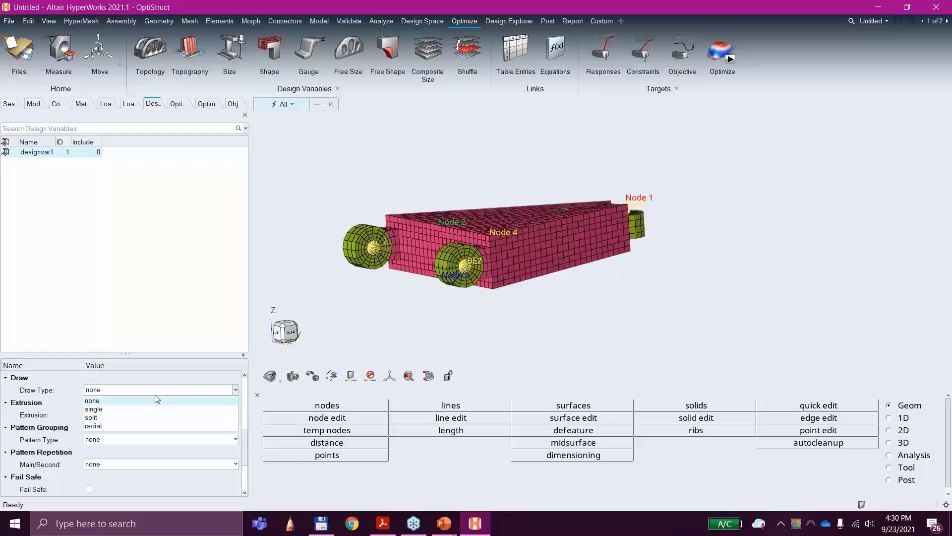
click(143, 410)
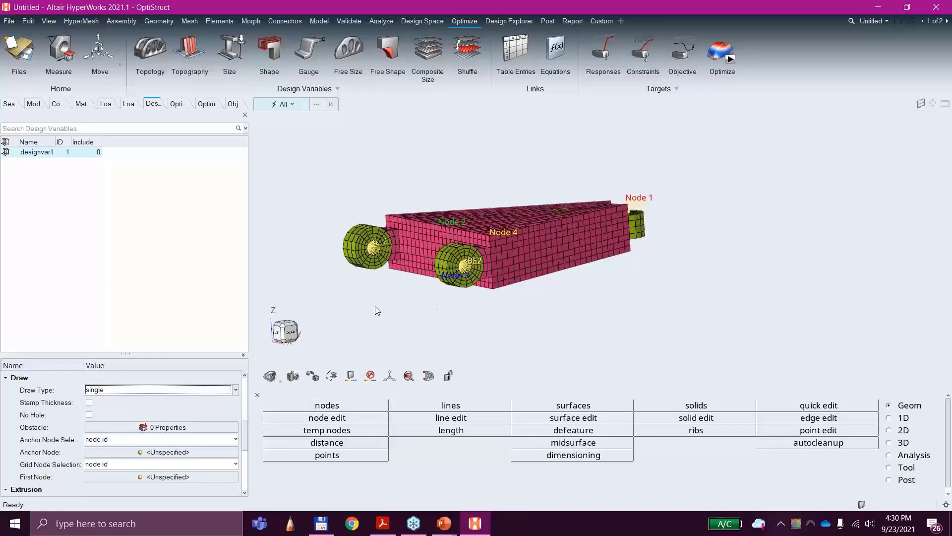
Step: Assign node 2, on the upper edge of the arm's wide end face, as the draw anchor node
middle_drag(377, 311, 429, 291)
scroll(425, 269, up, 5)
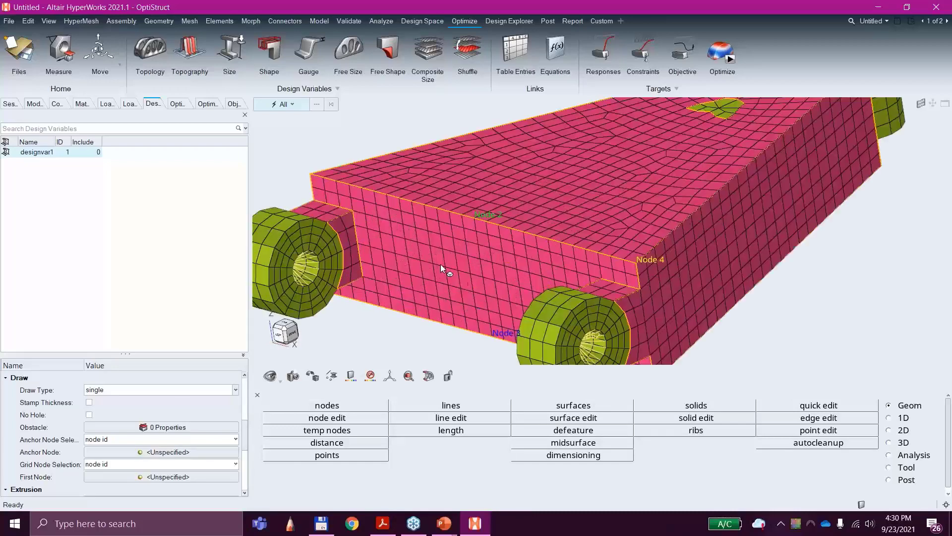
right_drag(478, 297, 480, 265)
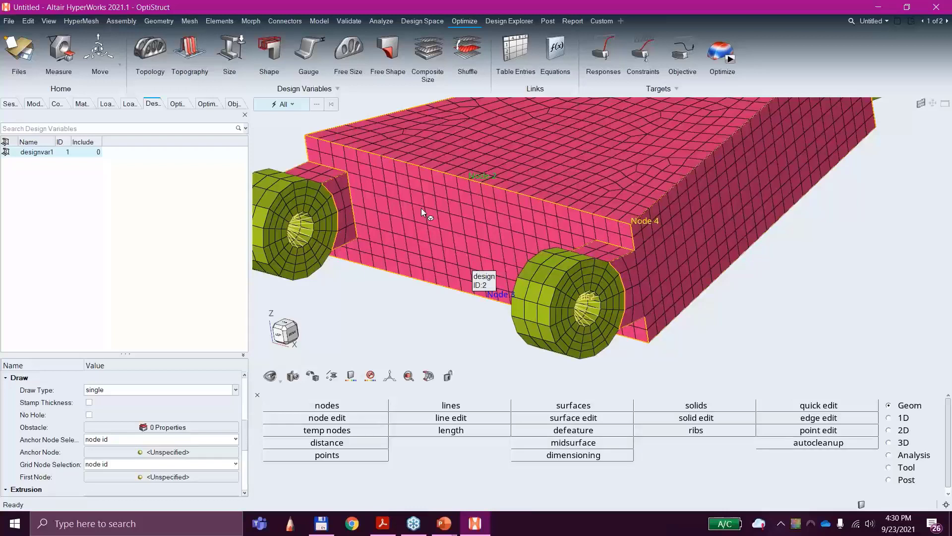
click(156, 452)
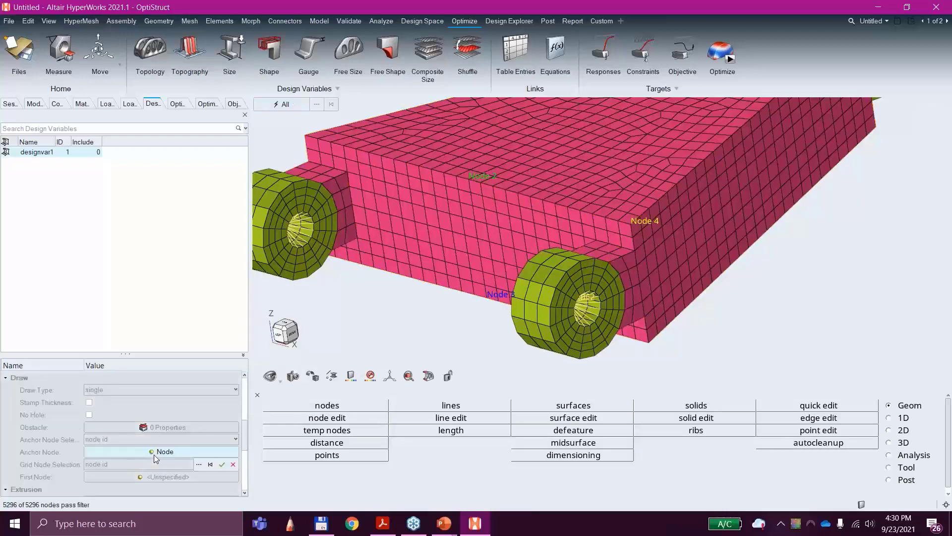
click(468, 181)
click(221, 465)
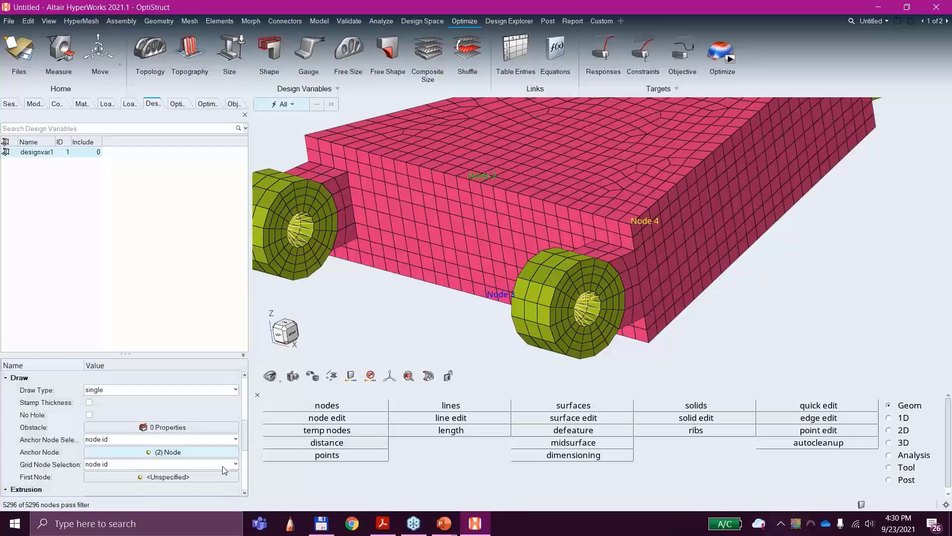
Step: Assign node 3, on the lower edge of the arm's wide end face, as the first node of the draw direction
click(181, 477)
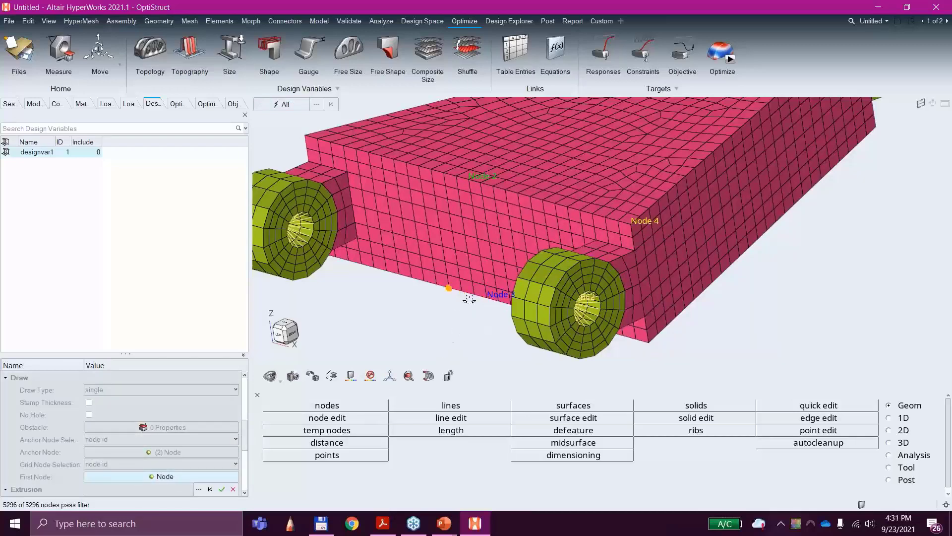
middle_drag(469, 300, 519, 297)
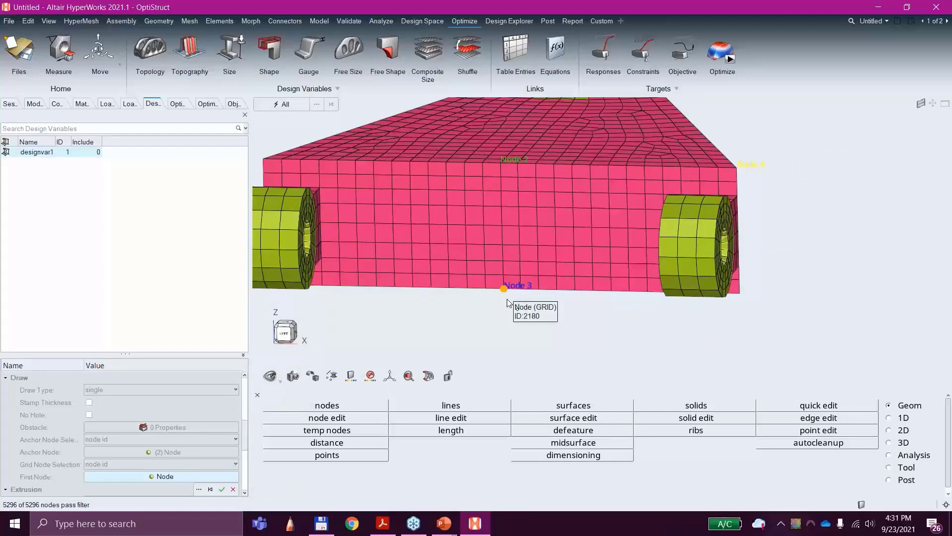
mouse_move(543, 320)
middle_down()
mouse_move(545, 329)
mouse_move(485, 329)
mouse_move(508, 333)
middle_up()
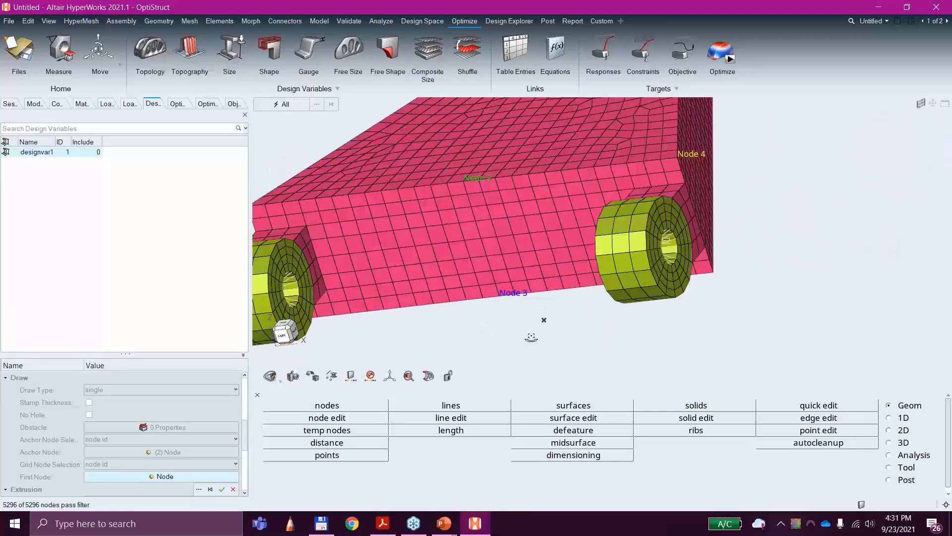
click(189, 453)
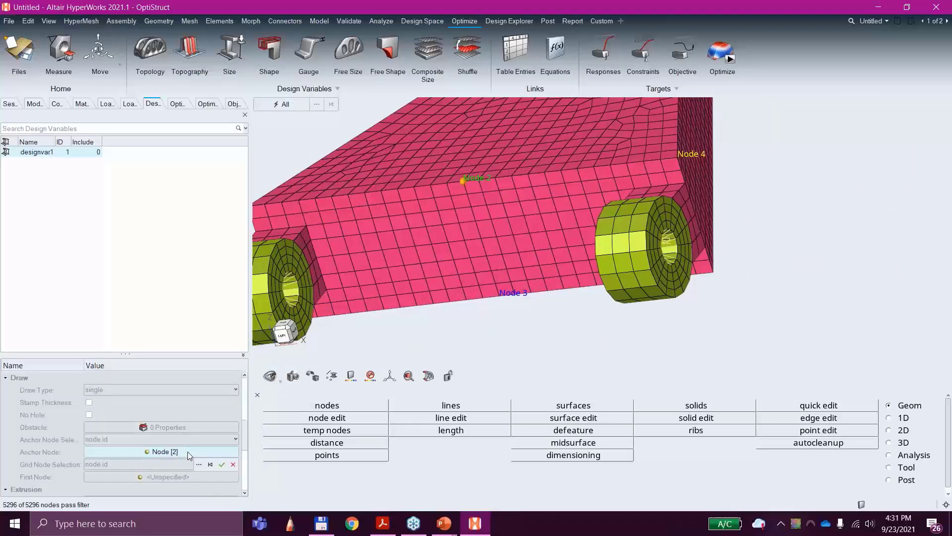
middle_drag(397, 242, 501, 297)
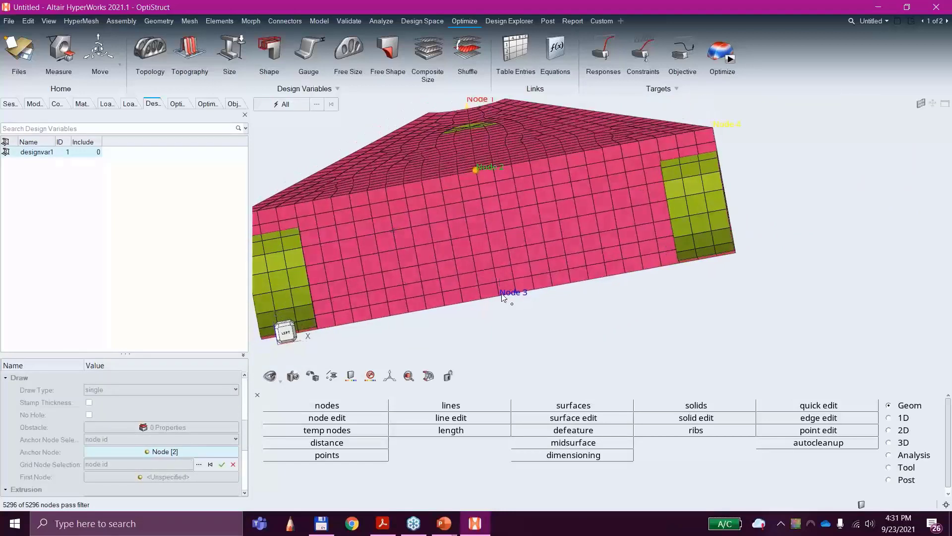
click(183, 476)
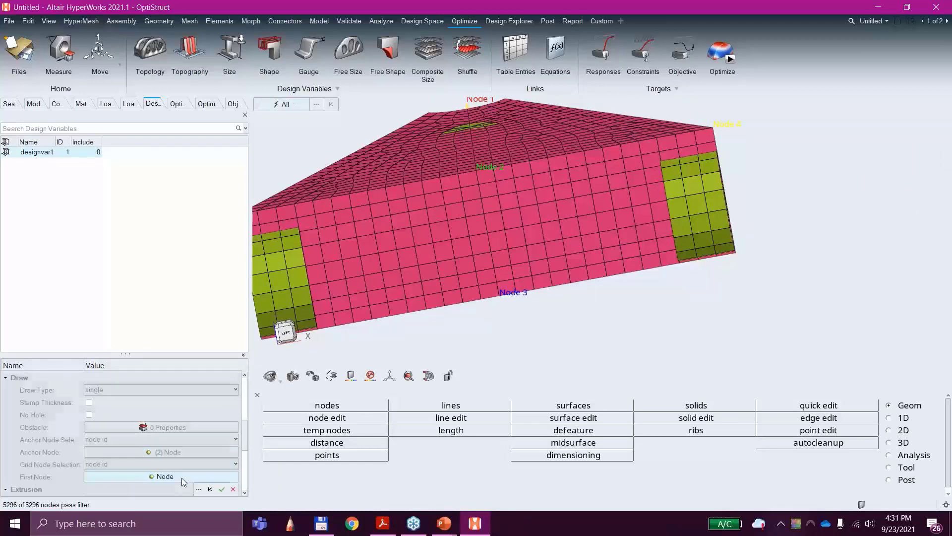
click(506, 299)
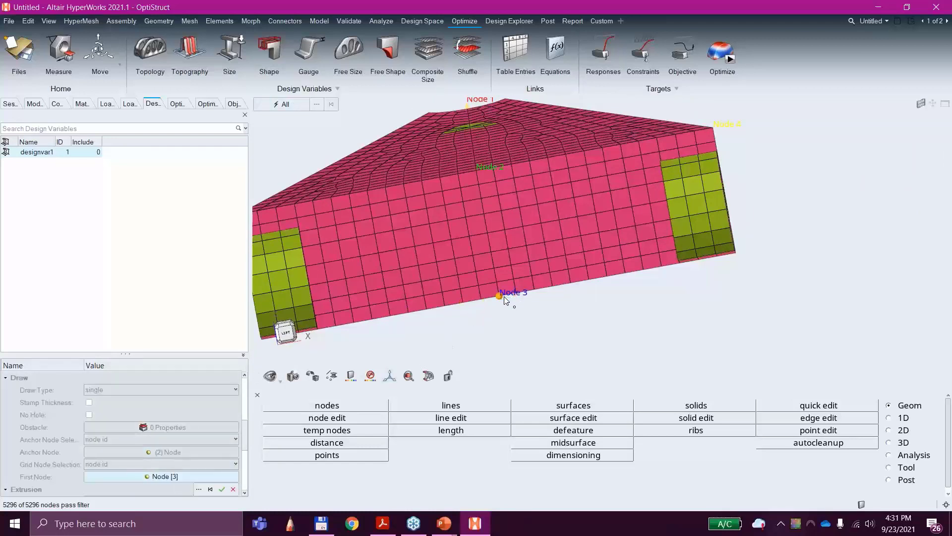
click(221, 492)
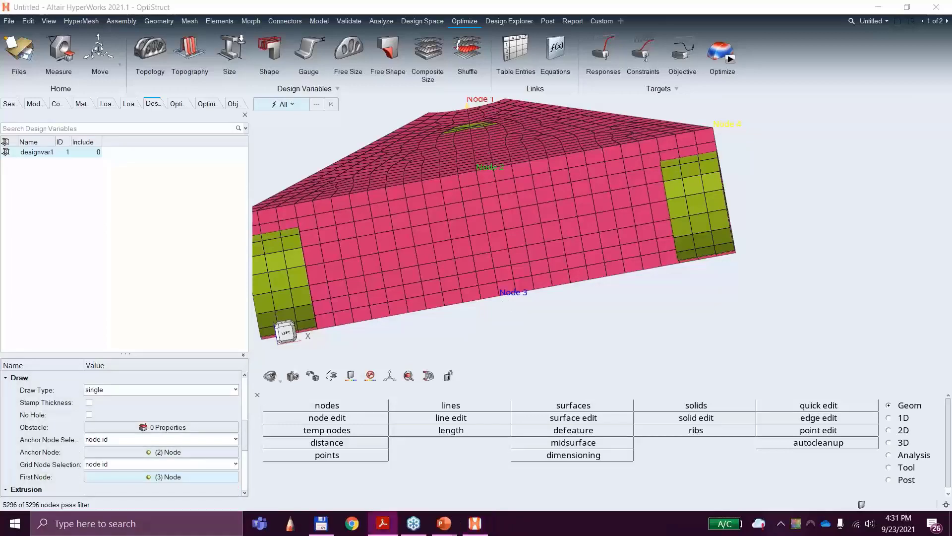
Step: Check the draw settings against Step 10 of Exercise 3C in the course PDF and return to the model
drag(0, 70, 458, 2)
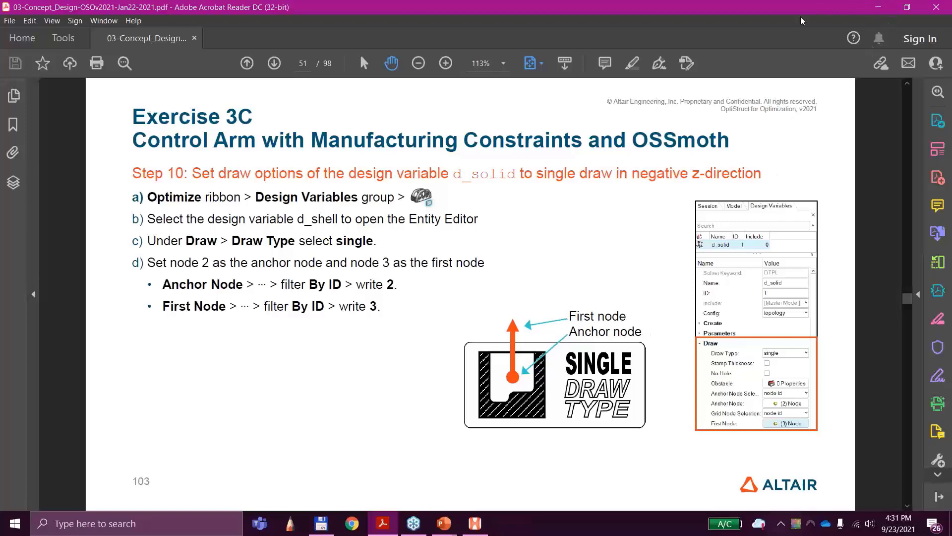
drag(579, 8, 0, 214)
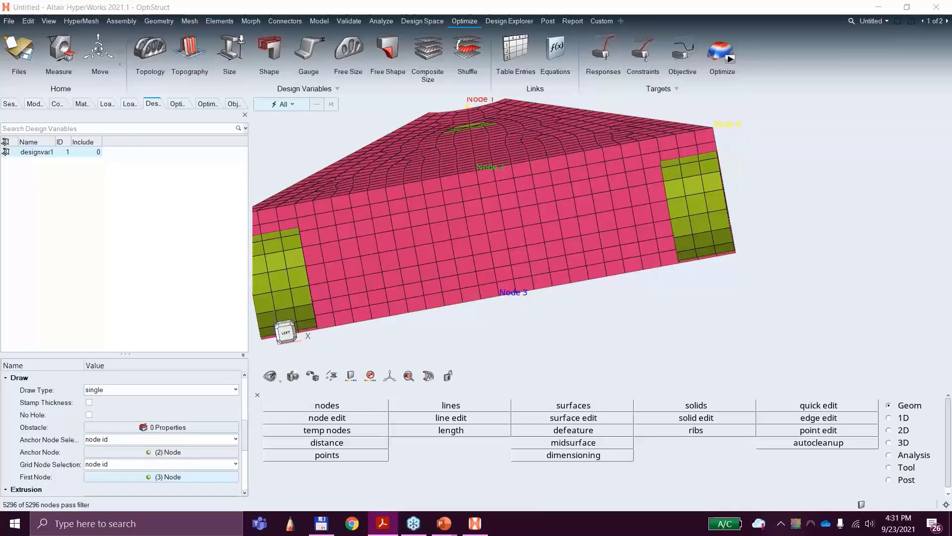
middle_drag(635, 242, 432, 159)
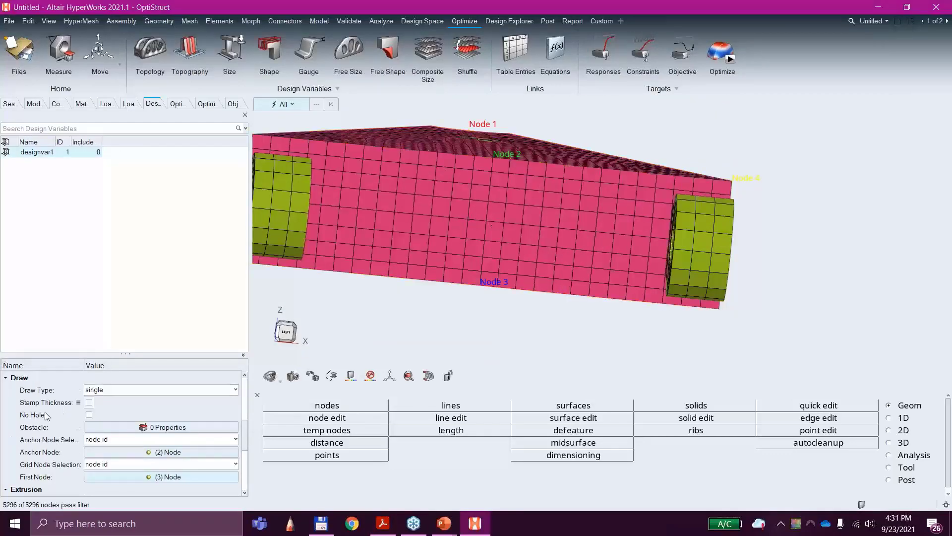
Step: Set the pattern grouping type to 1 pln sym with node 2 as its anchor point
scroll(99, 452, down, 3)
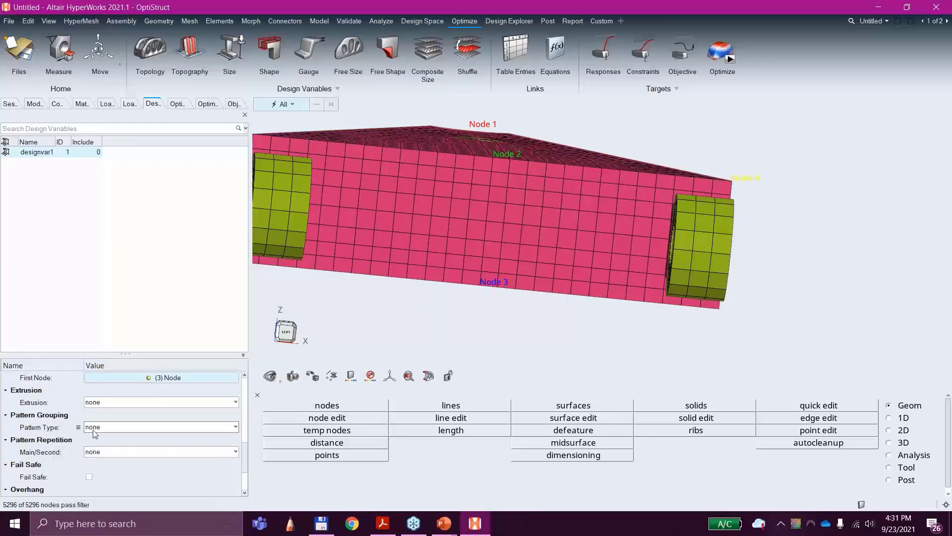
click(110, 427)
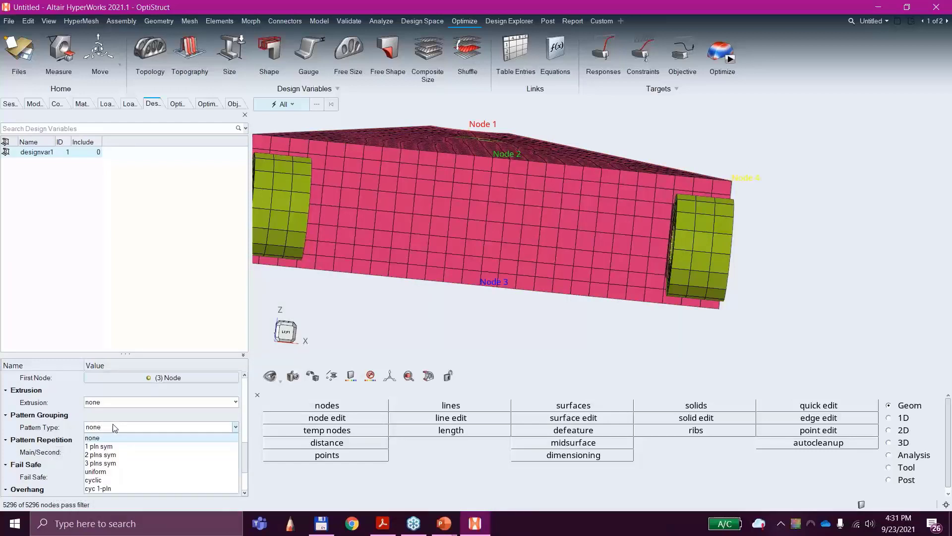
click(99, 446)
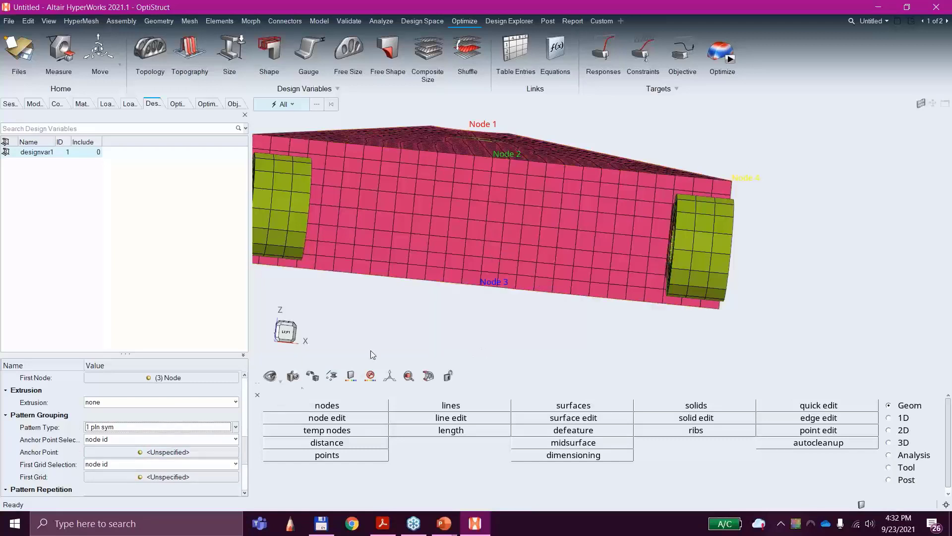
click(152, 452)
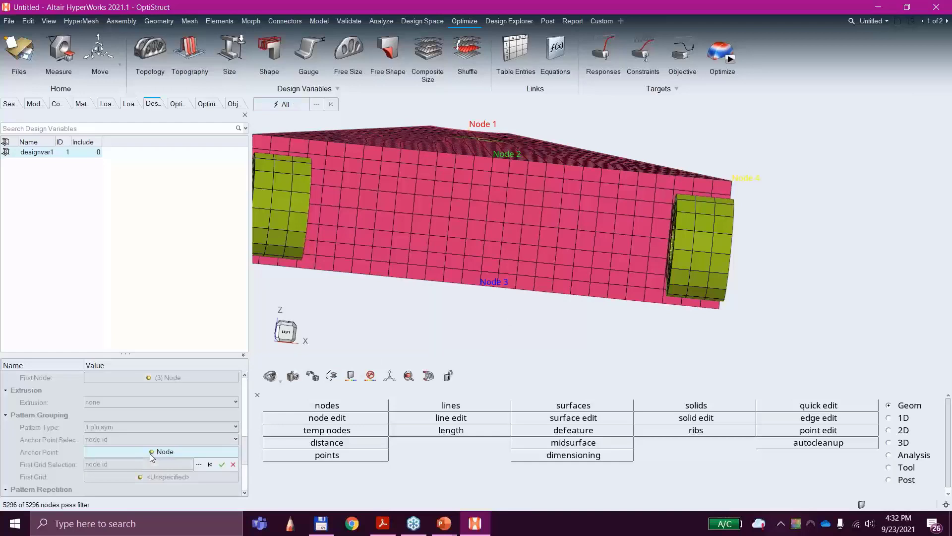
click(493, 163)
middle_drag(564, 210, 567, 219)
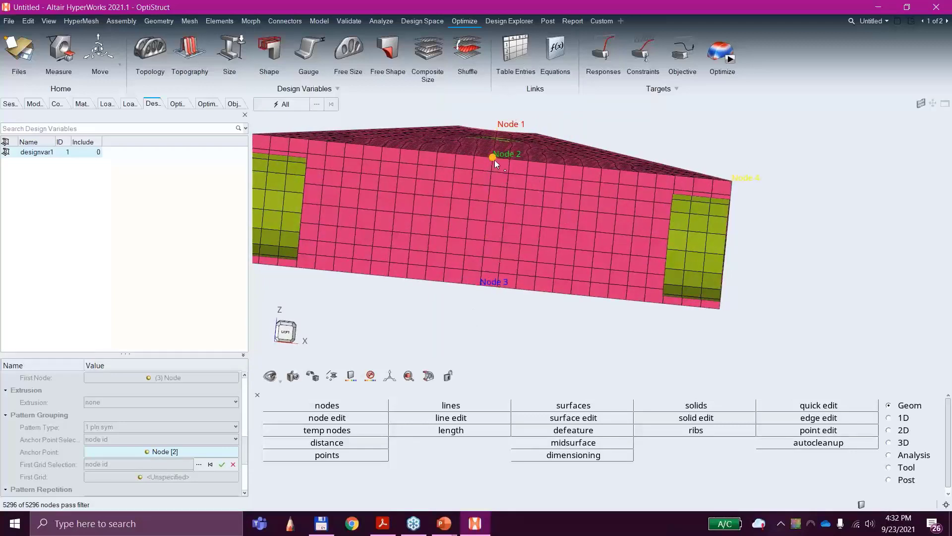
click(223, 465)
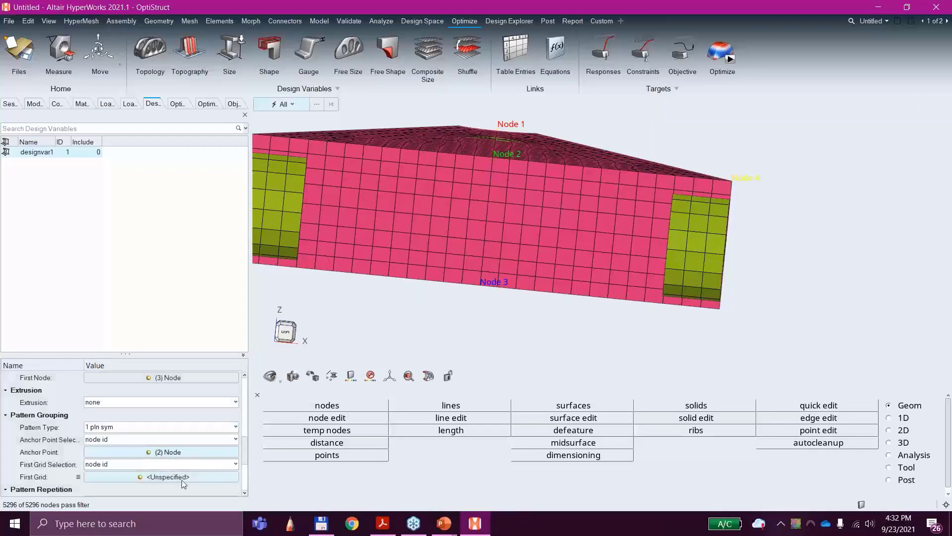
Step: Assign node 4, at the upper corner of the wide end face, as the first grid of the symmetry plane
click(153, 477)
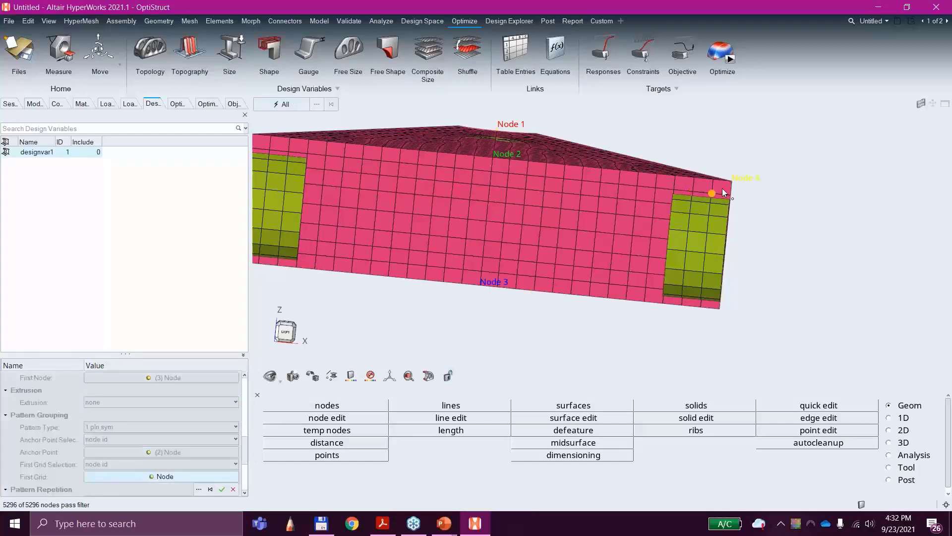
click(735, 185)
click(222, 490)
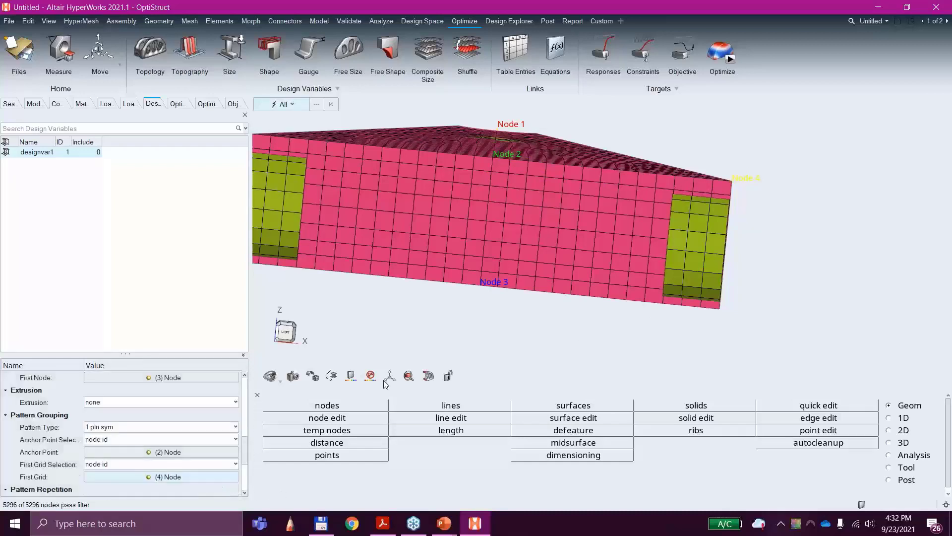
Step: Review the draw and pattern grouping settings and inspect the control arm design space from several angles
middle_drag(499, 273, 499, 299)
scroll(510, 278, down, 5)
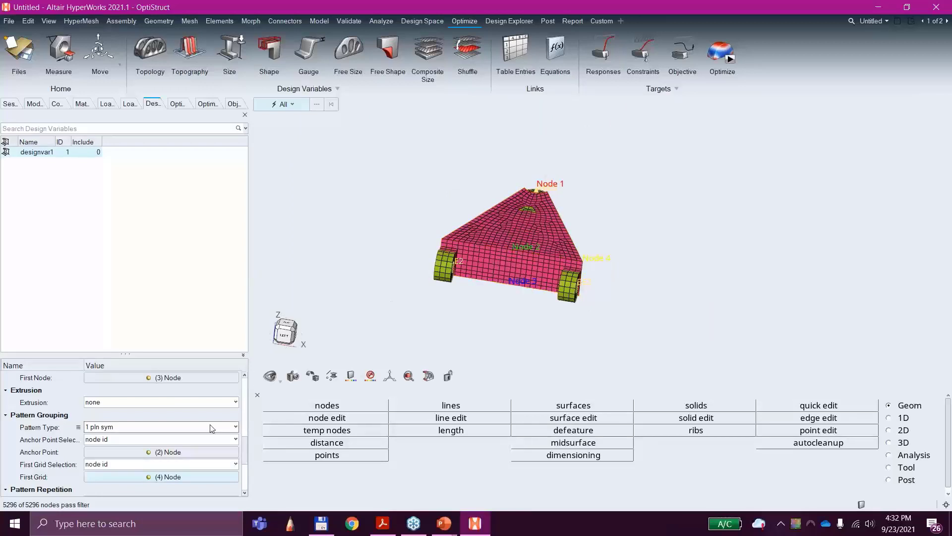
scroll(186, 397, up, 3)
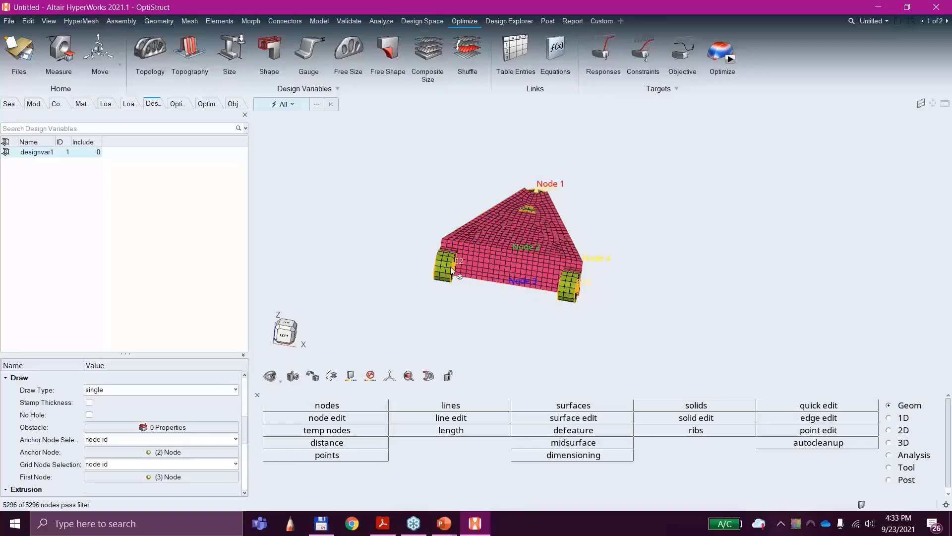
ctrl+drag(507, 306, 477, 297)
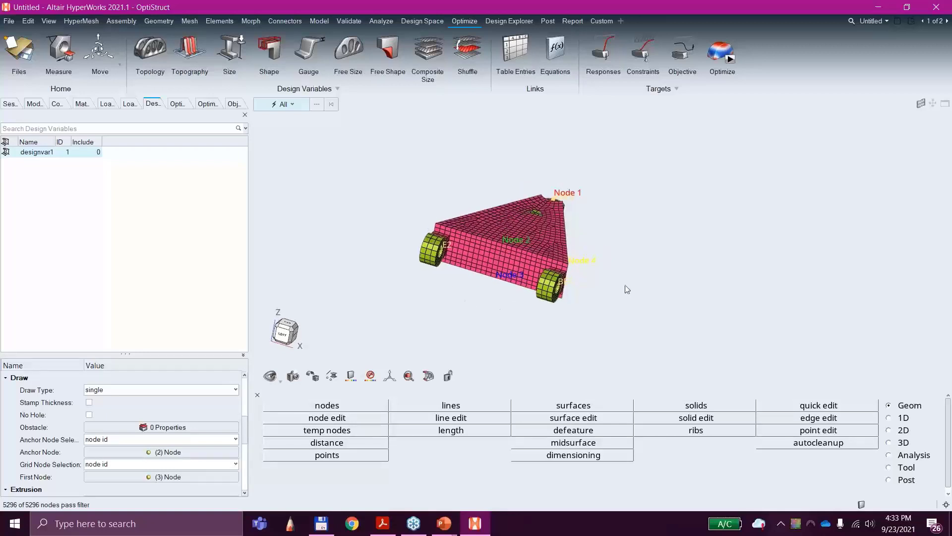
scroll(595, 272, up, 3)
mouse_move(631, 279)
middle_down()
mouse_move(620, 266)
mouse_move(617, 278)
middle_up()
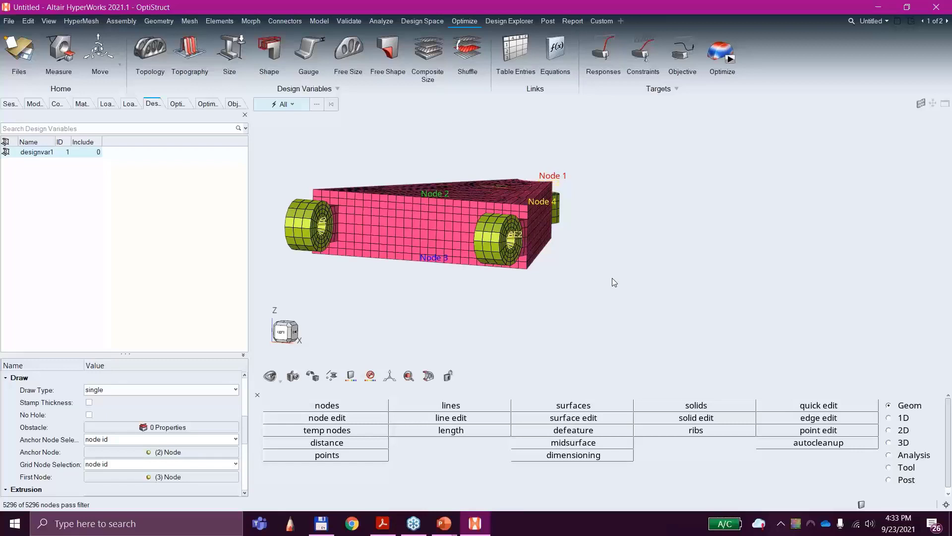
ctrl+drag(492, 328, 605, 267)
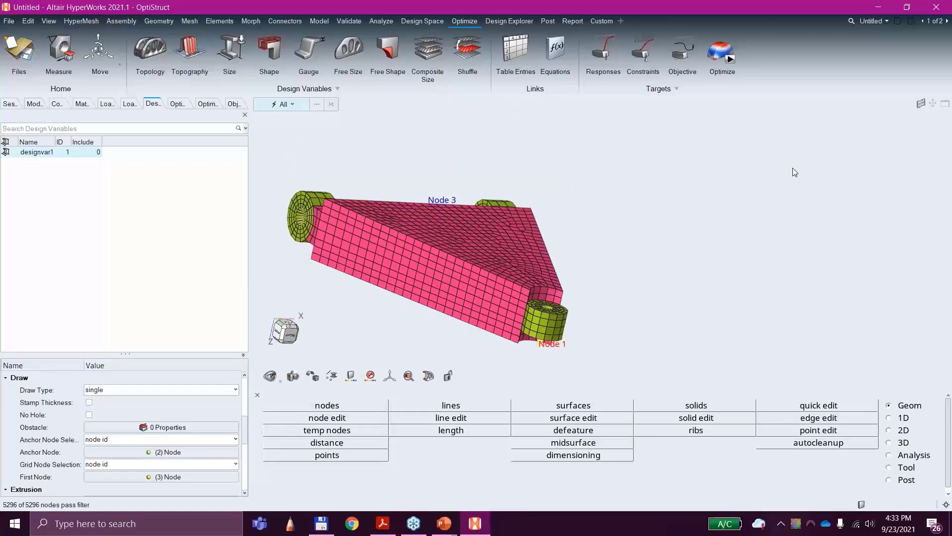
Step: Start the OptiStruct optimization run and switch to page 2 with the element density results
click(732, 65)
click(9, 21)
mouse_move(35, 53)
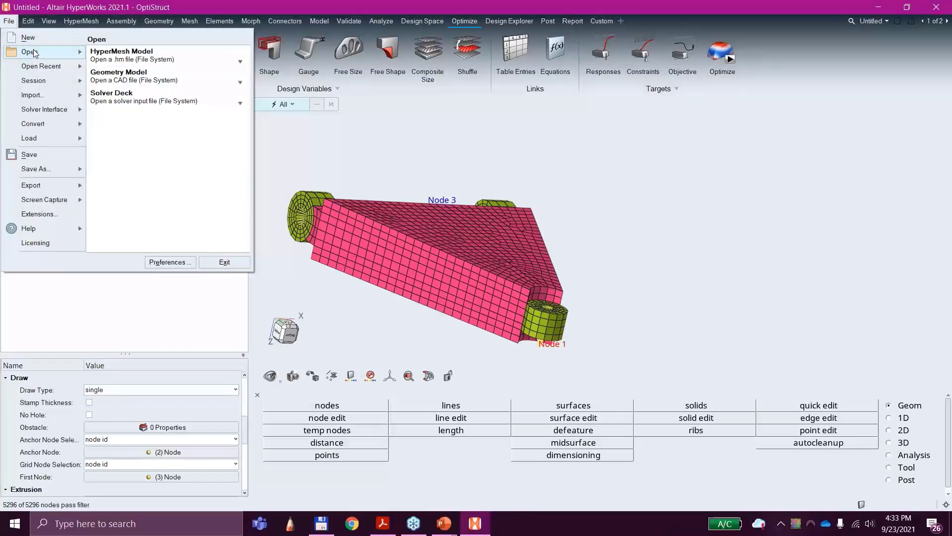
click(775, 160)
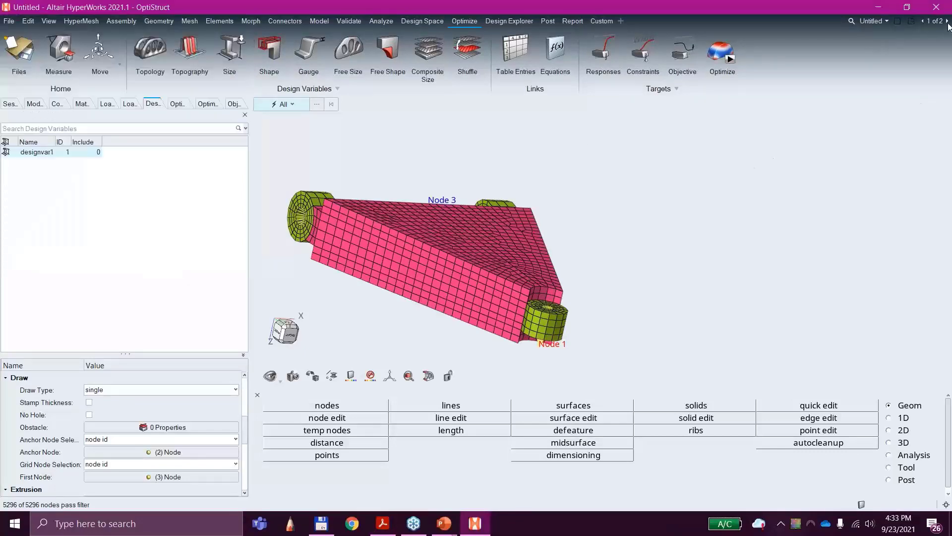
click(948, 22)
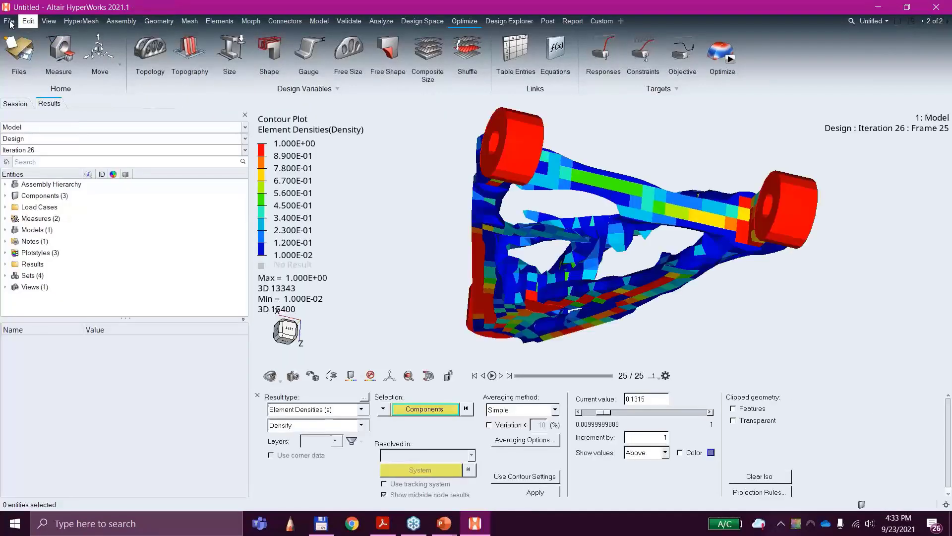
Step: Split the results page into two side-by-side windows and turn the original density result to a tilted view
click(900, 24)
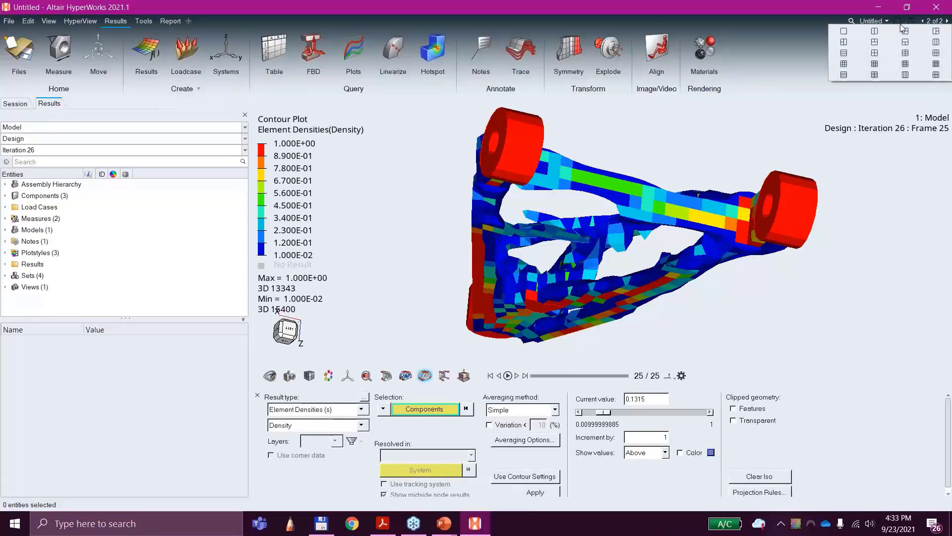
click(875, 34)
mouse_move(478, 179)
middle_down()
mouse_move(499, 207)
mouse_move(502, 260)
mouse_move(488, 279)
middle_up()
middle_drag(532, 197, 514, 201)
scroll(442, 230, down, 3)
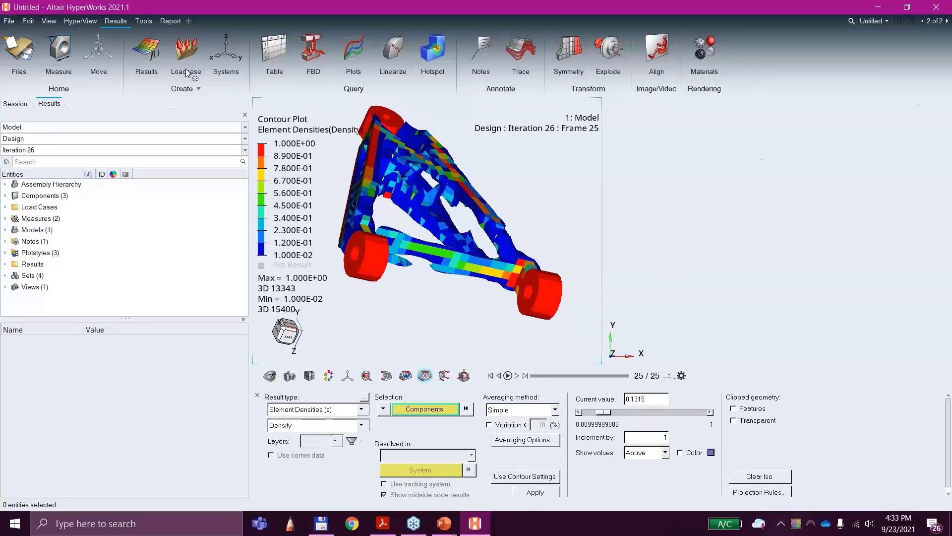
Step: Load control_arm_opti_des.h3d from the 3C Draw folder as model and results in the empty window
click(672, 165)
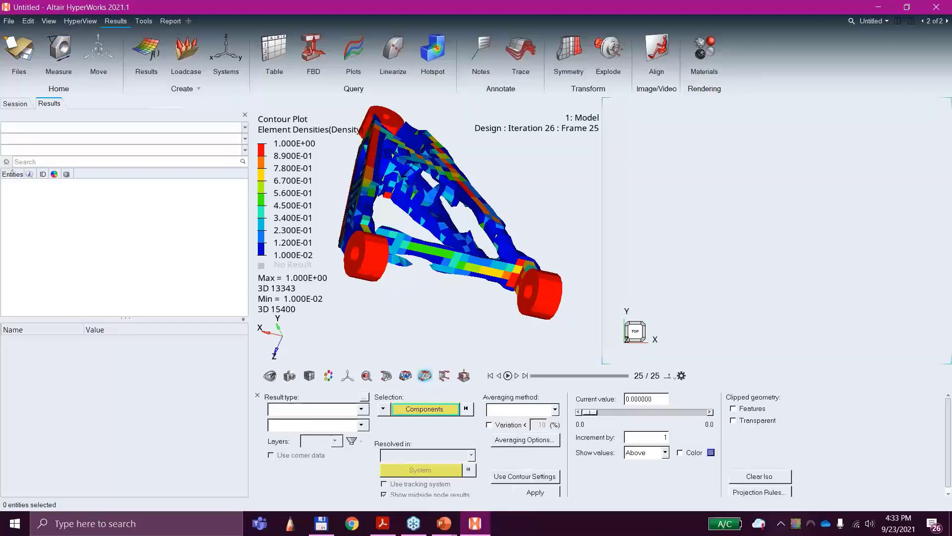
click(10, 22)
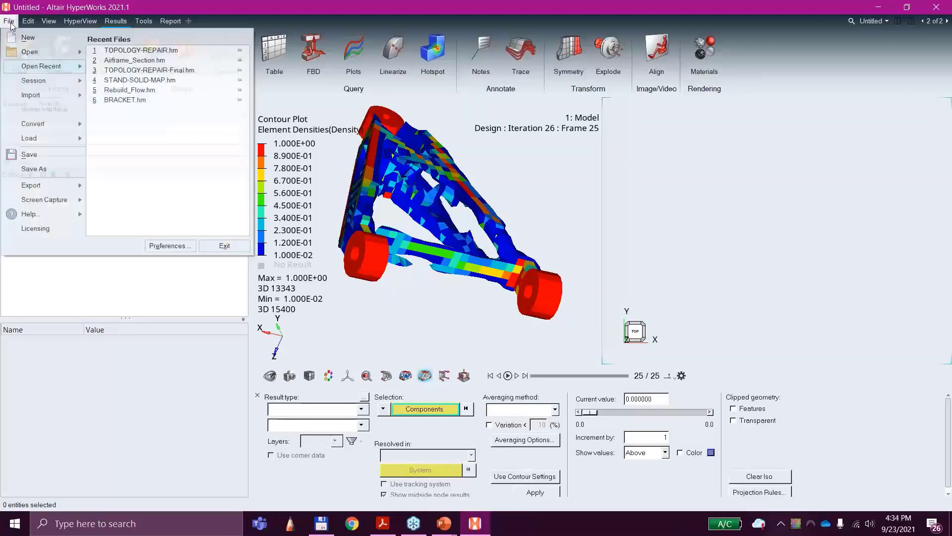
mouse_move(30, 51)
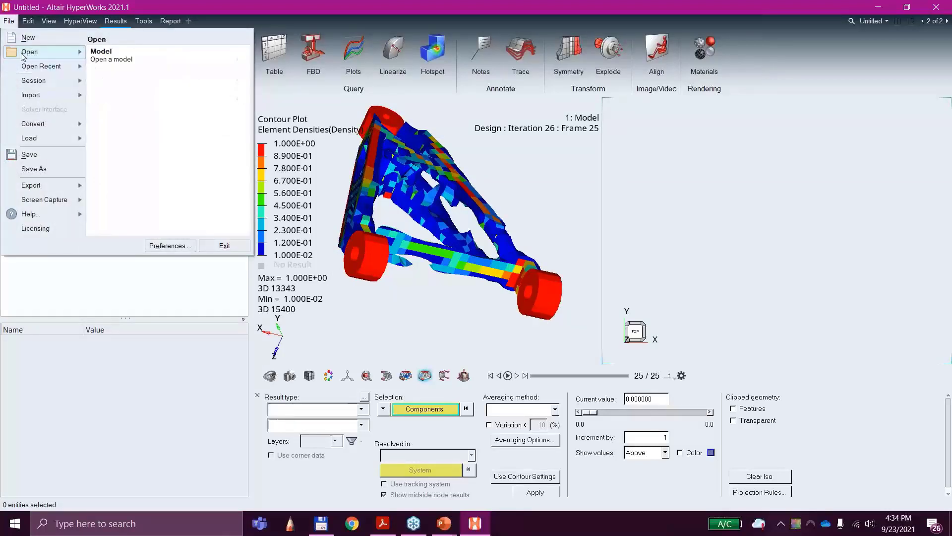
click(119, 56)
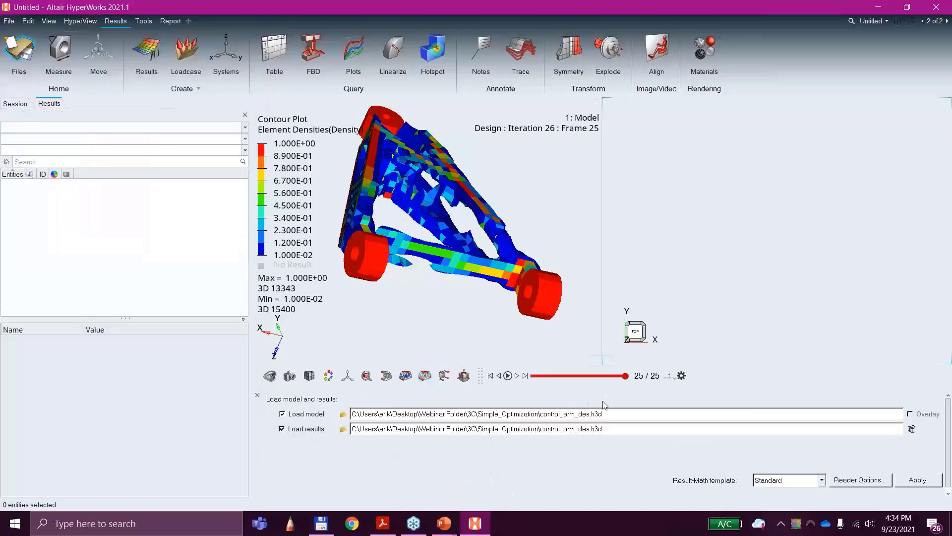
click(343, 414)
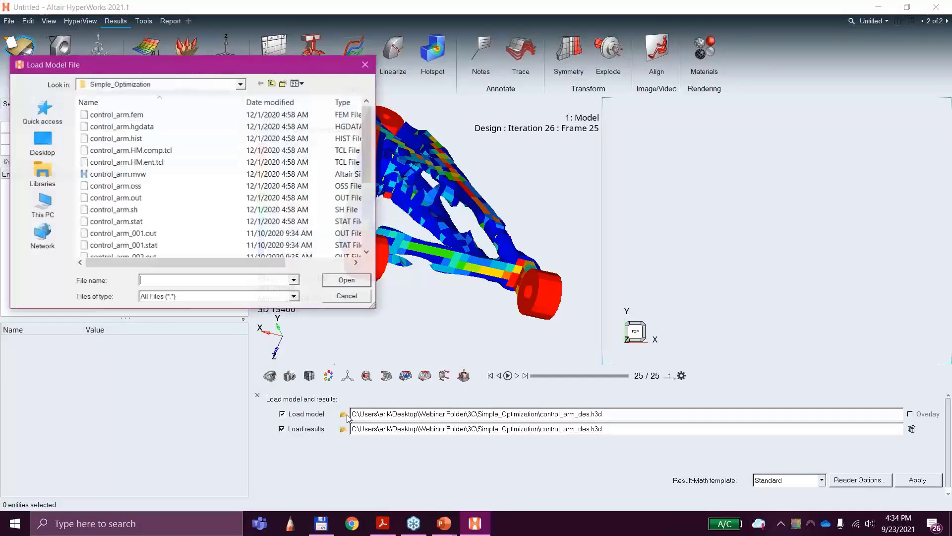
scroll(177, 194, down, 4)
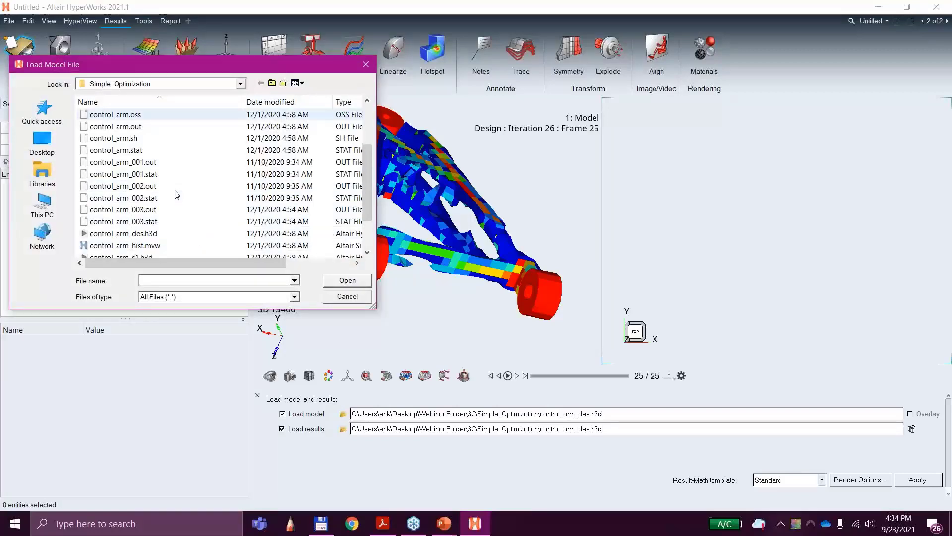
click(273, 84)
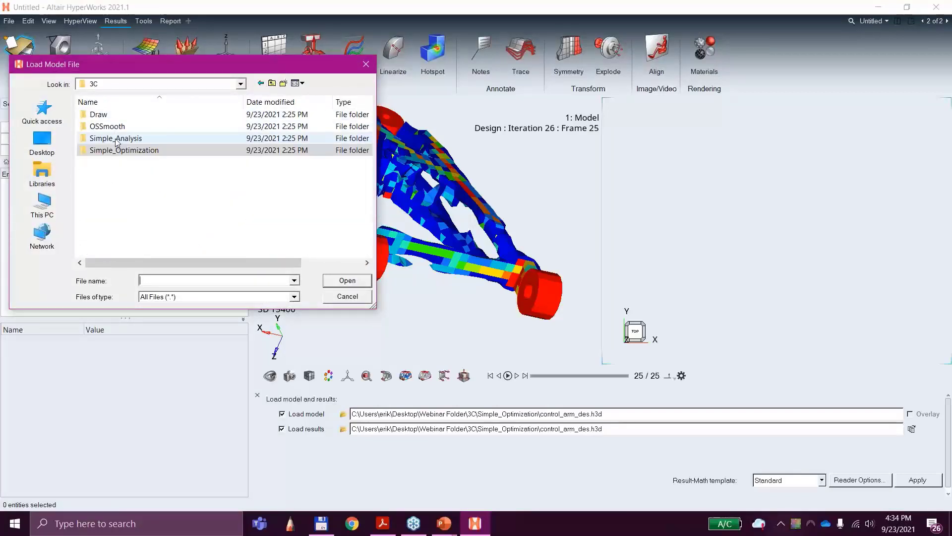
double_click(114, 118)
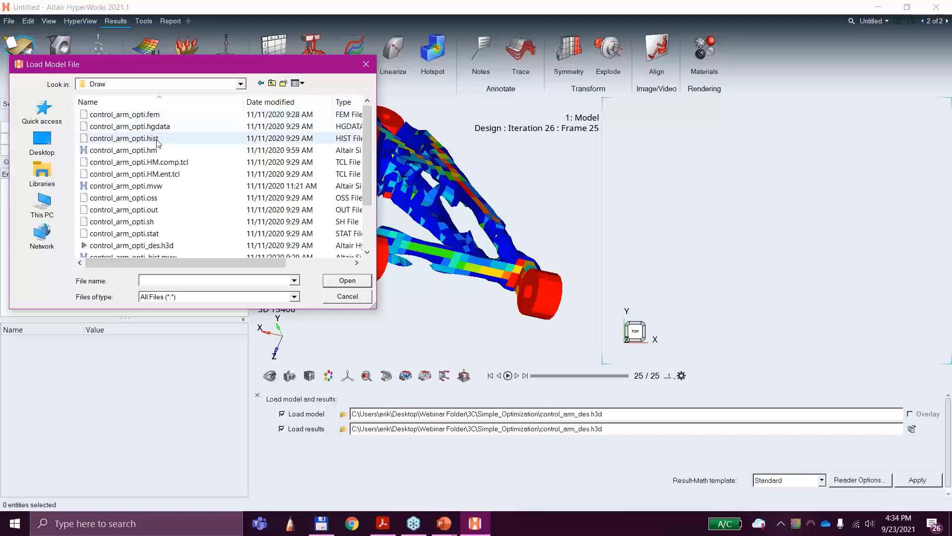
scroll(170, 183, down, 1)
double_click(170, 210)
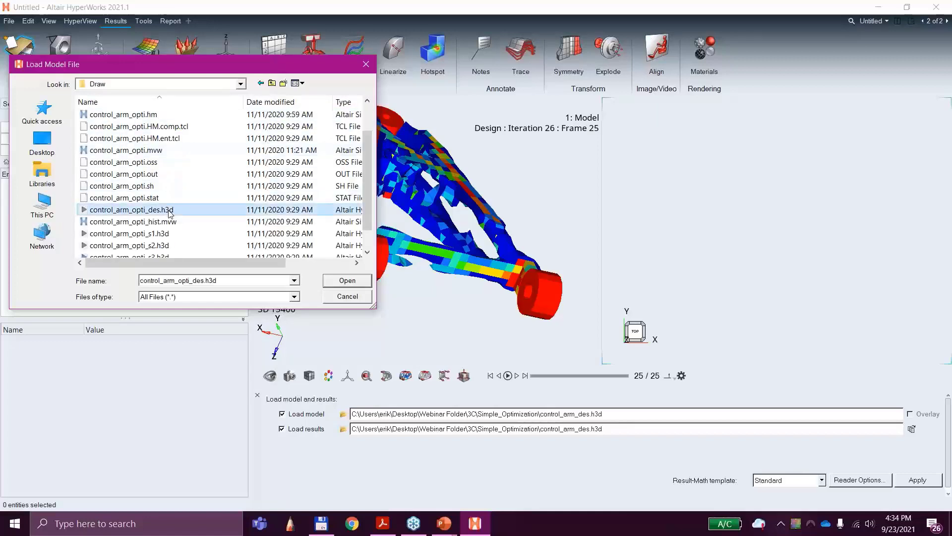
click(917, 480)
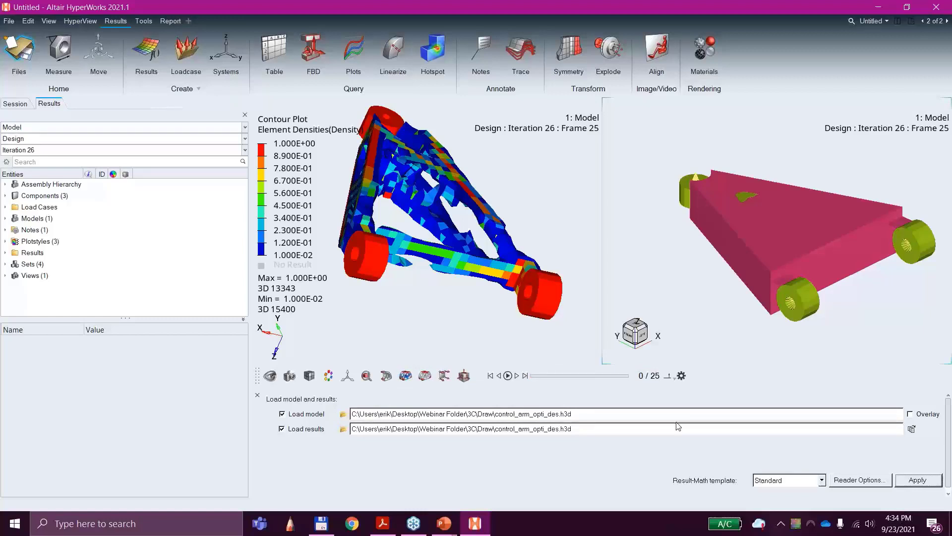
Step: Contour the newly loaded control arm with the Density component of the Element Densities results
click(386, 376)
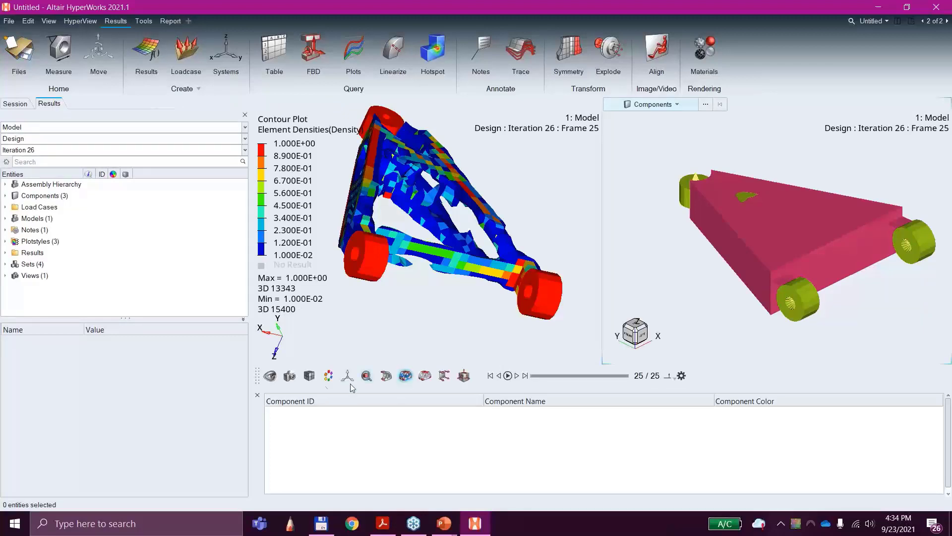
click(258, 395)
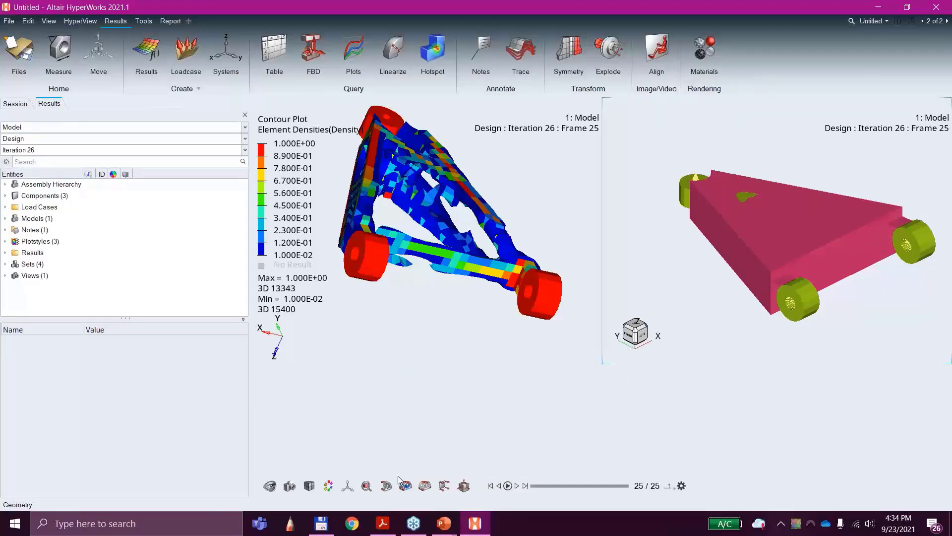
click(405, 486)
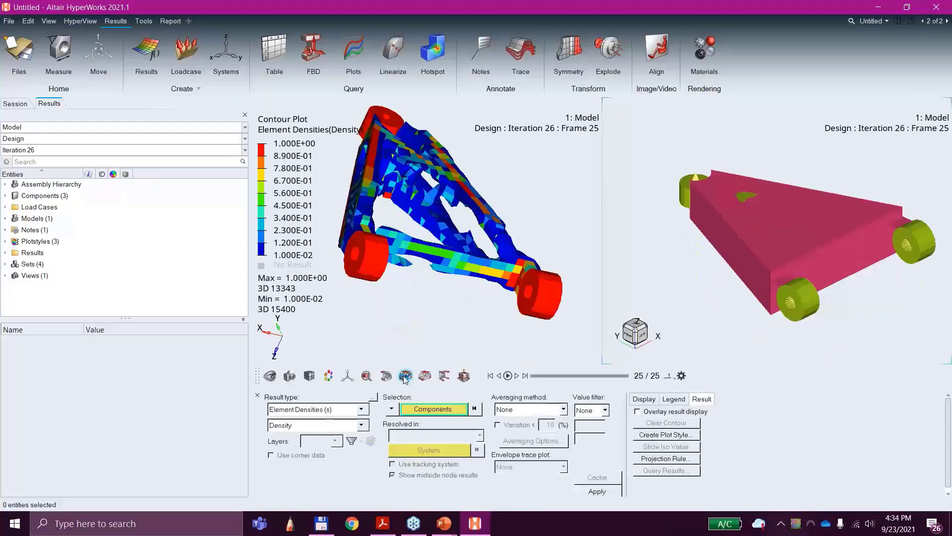
click(598, 491)
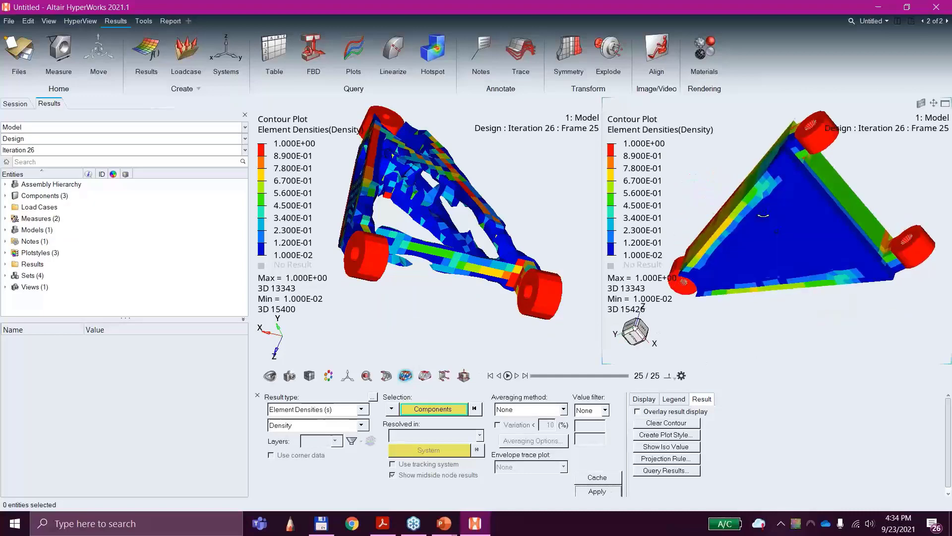
middle_drag(763, 215, 835, 182)
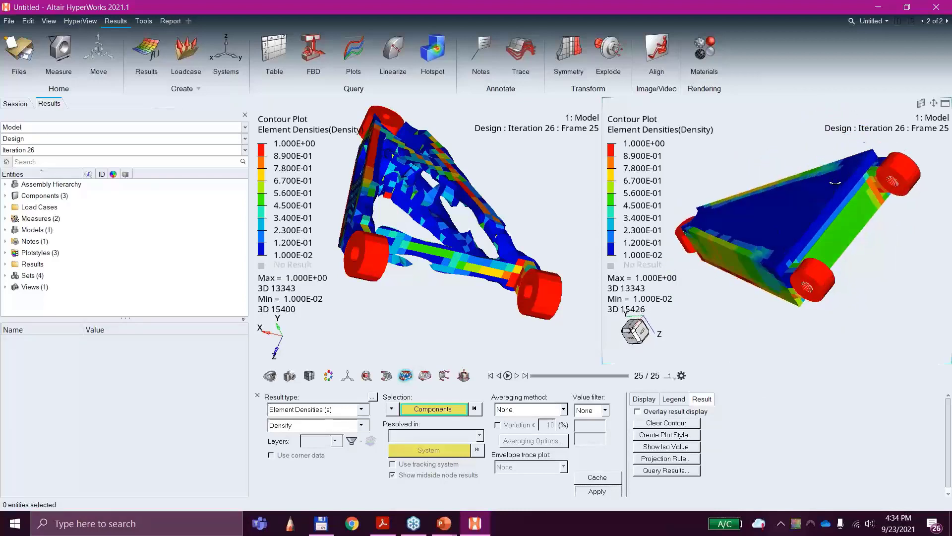
Step: Apply a density iso plot to the draw-constrained control arm, showing values above 0.325
click(425, 376)
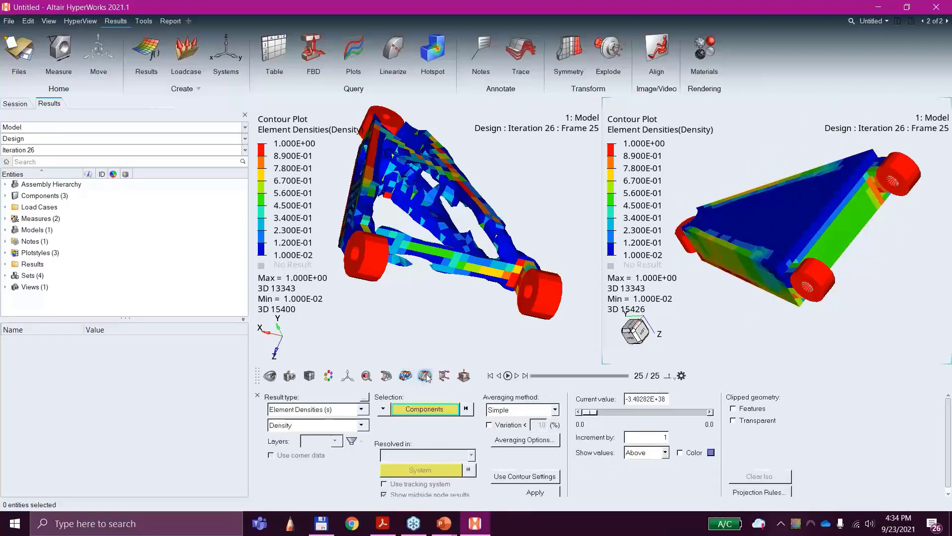
click(535, 492)
drag(647, 408, 627, 417)
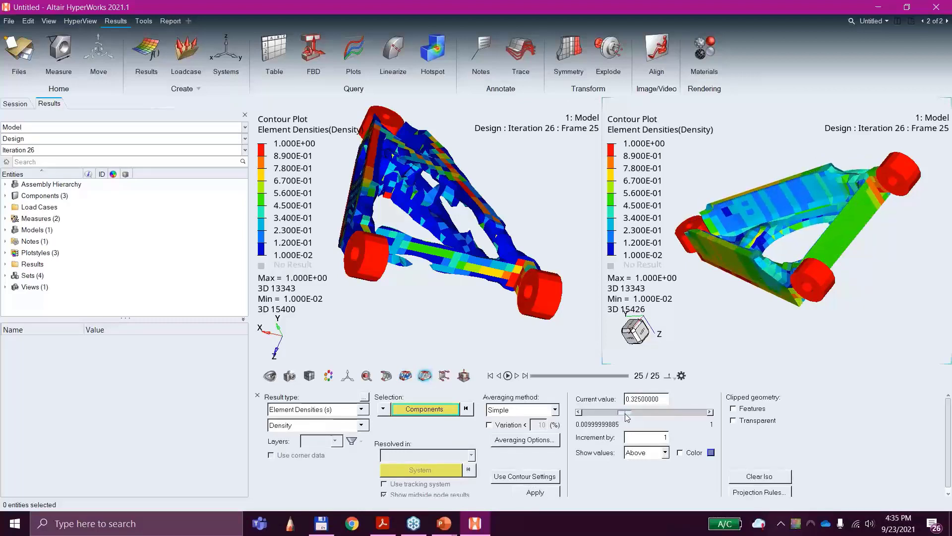
ctrl+drag(914, 322, 693, 293)
middle_drag(706, 243, 647, 235)
scroll(807, 274, up, 4)
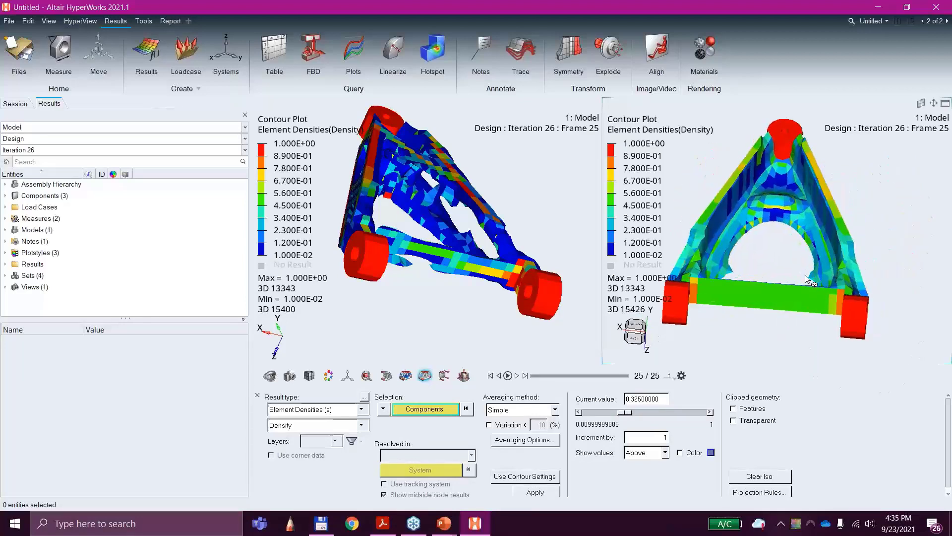
scroll(780, 259, up, 1)
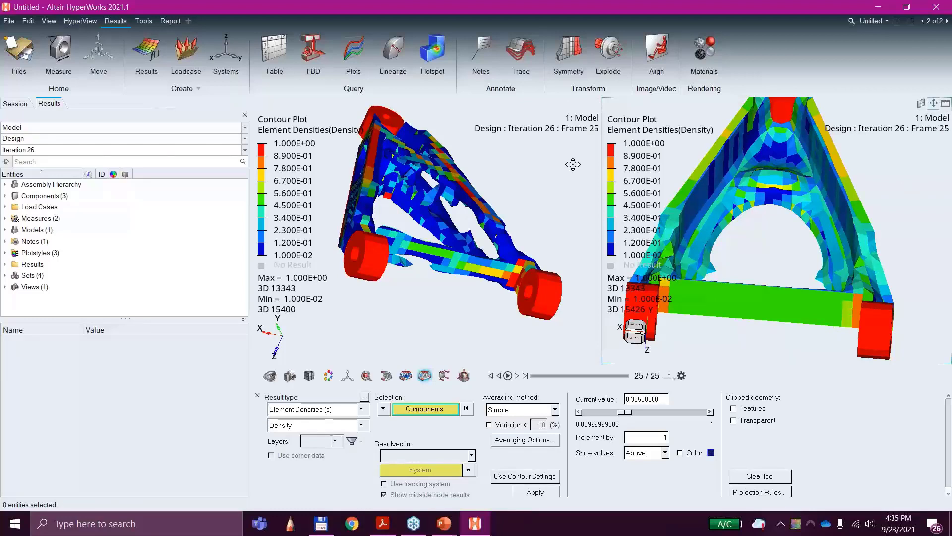
Step: Swap the two result windows and change the page to a single-window layout with the draw-constrained result
drag(573, 164, 566, 166)
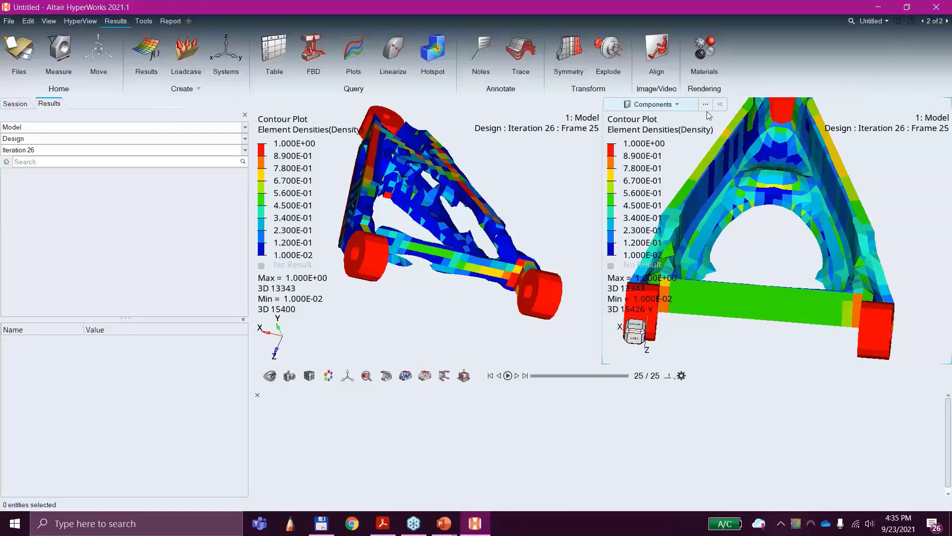
click(675, 159)
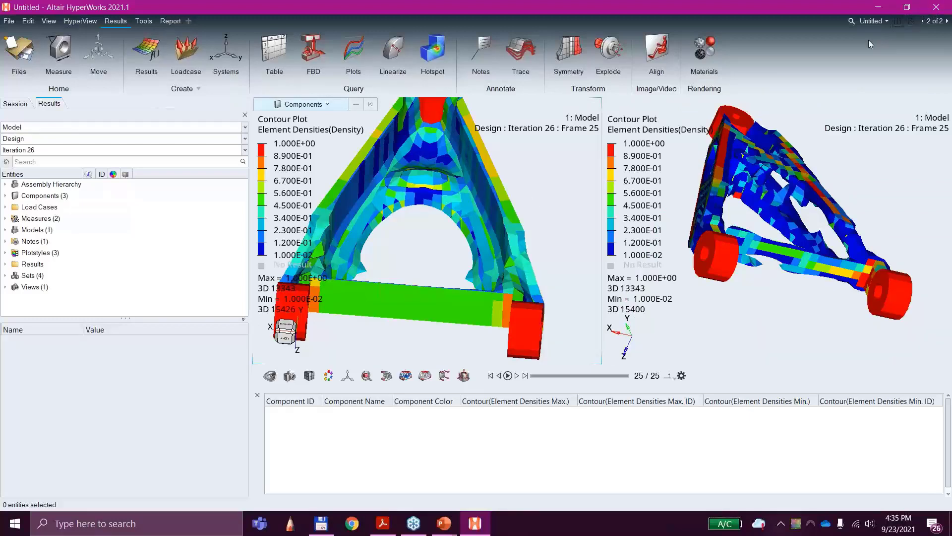
click(896, 22)
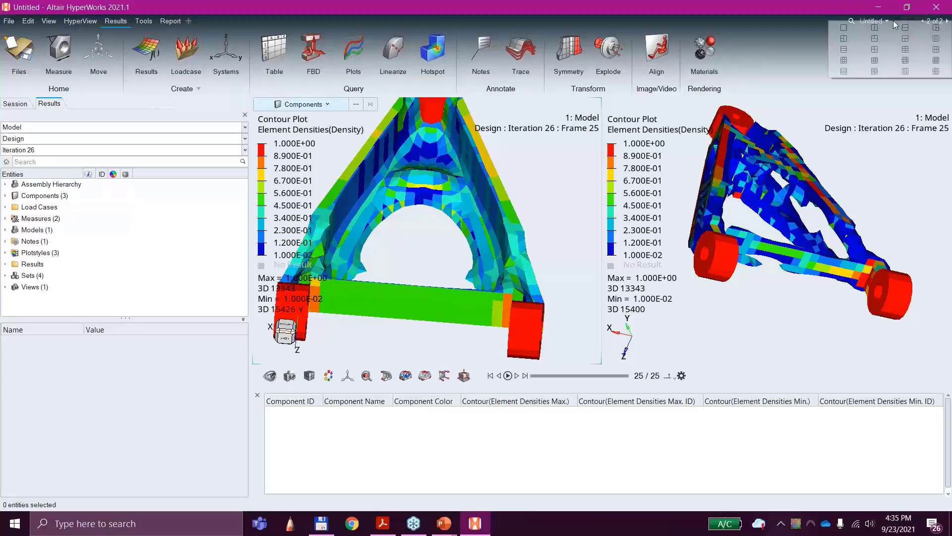
click(846, 28)
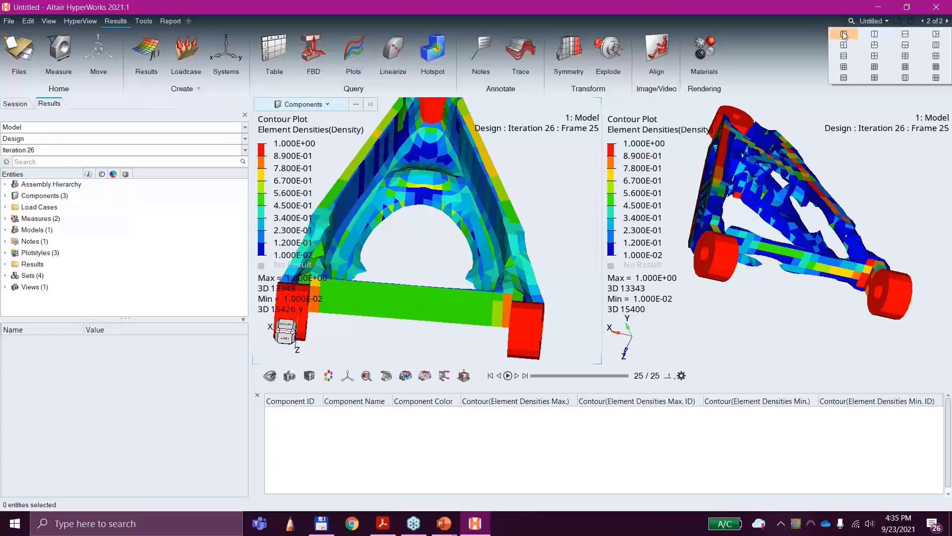
click(845, 33)
Step: Examine the draw-constrained density shape and its nondesign component from several angles, then return to the model on page 1
middle_drag(572, 280, 791, 187)
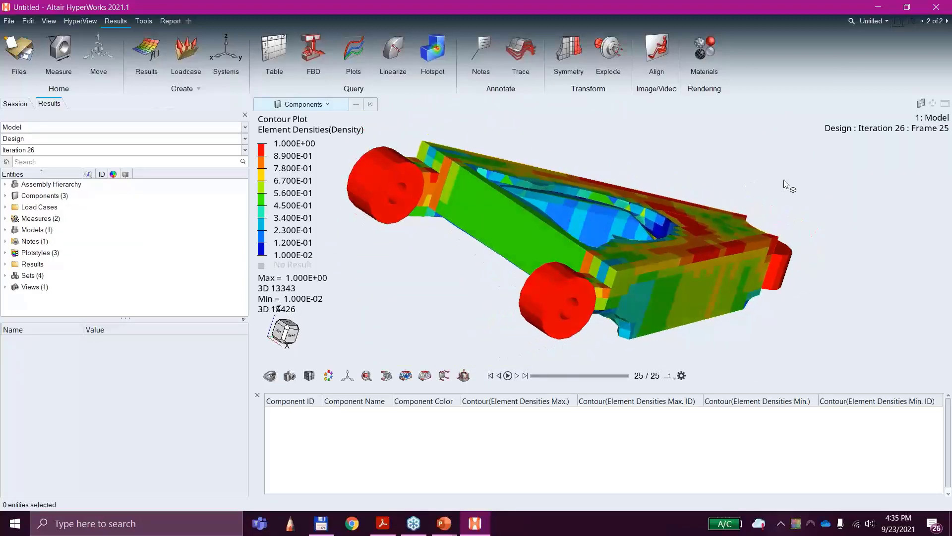
middle_drag(436, 260, 394, 297)
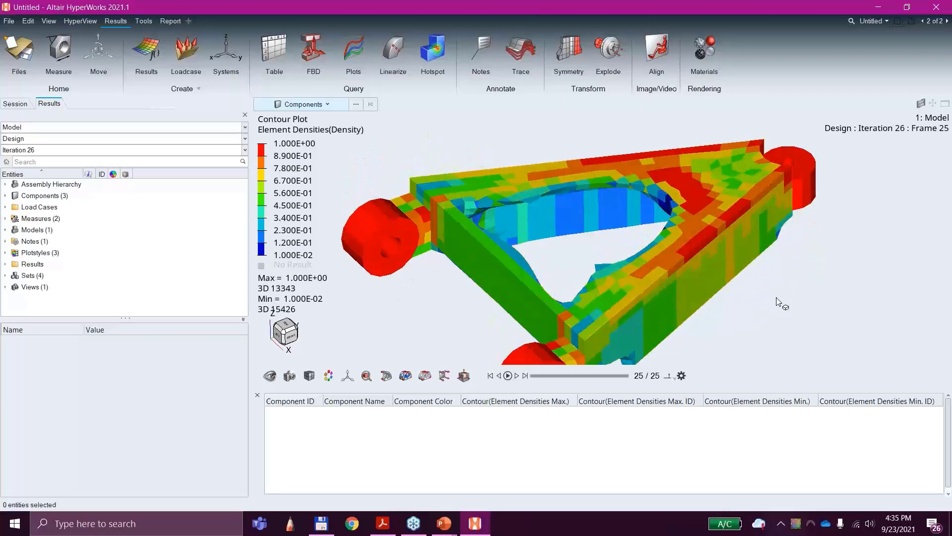
mouse_move(782, 302)
middle_down()
mouse_move(766, 206)
mouse_move(842, 300)
mouse_move(824, 200)
mouse_move(877, 291)
mouse_move(814, 290)
mouse_move(793, 301)
middle_up()
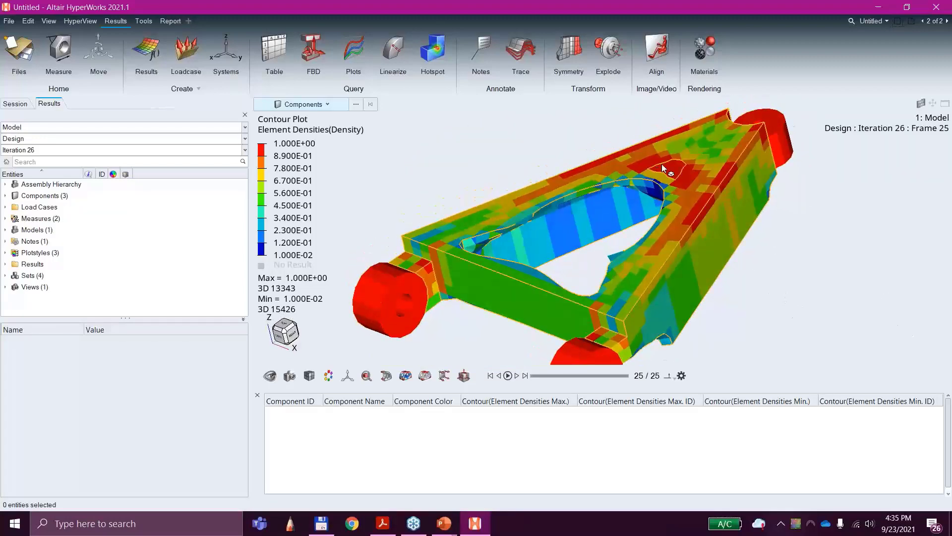
click(382, 290)
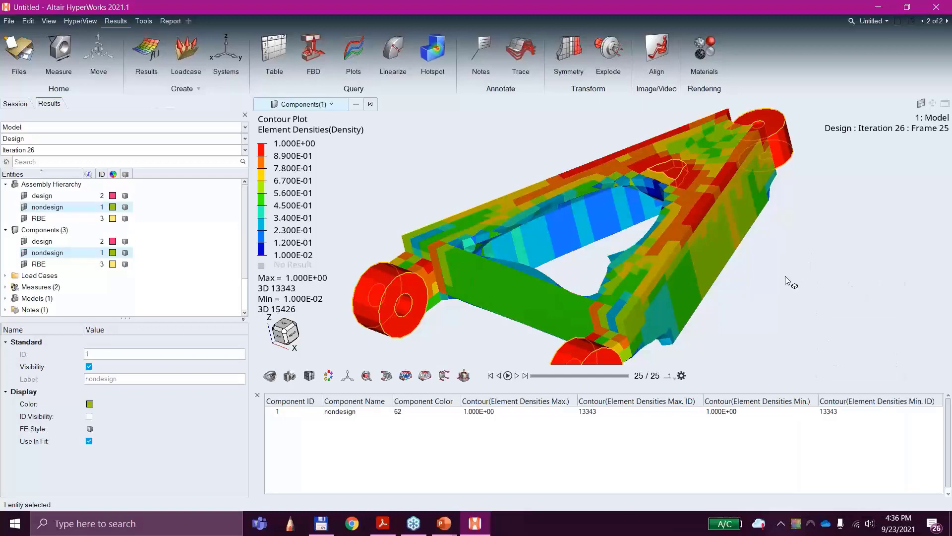
ctrl+drag(788, 280, 644, 194)
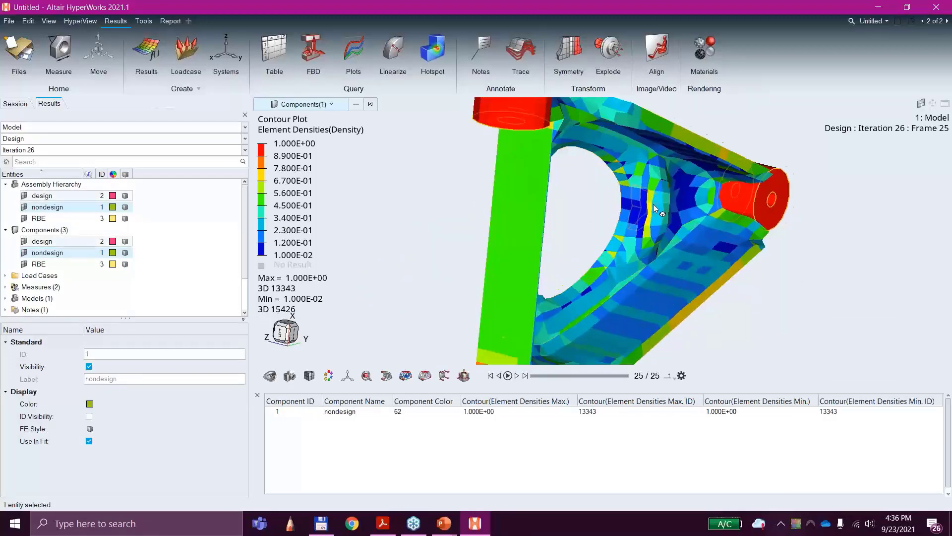
scroll(653, 204, up, 2)
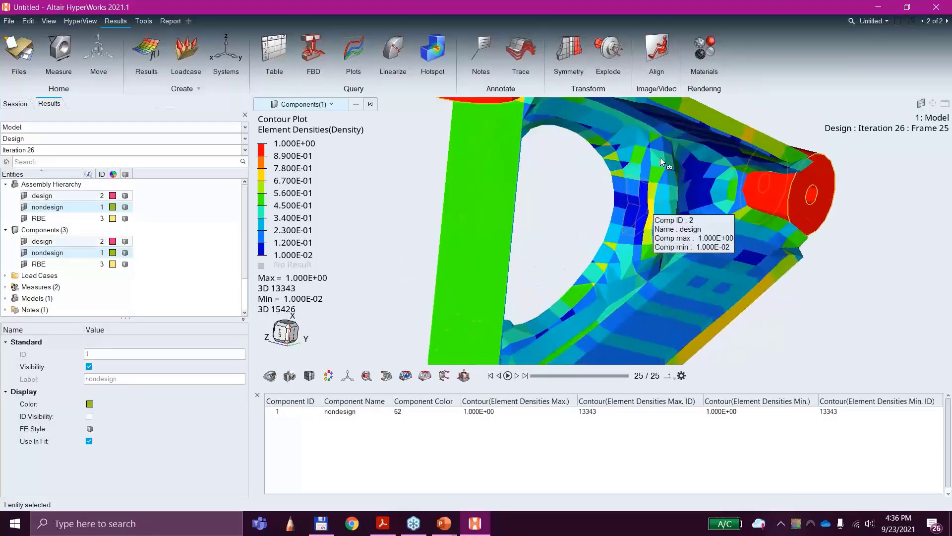
ctrl+drag(660, 156, 653, 263)
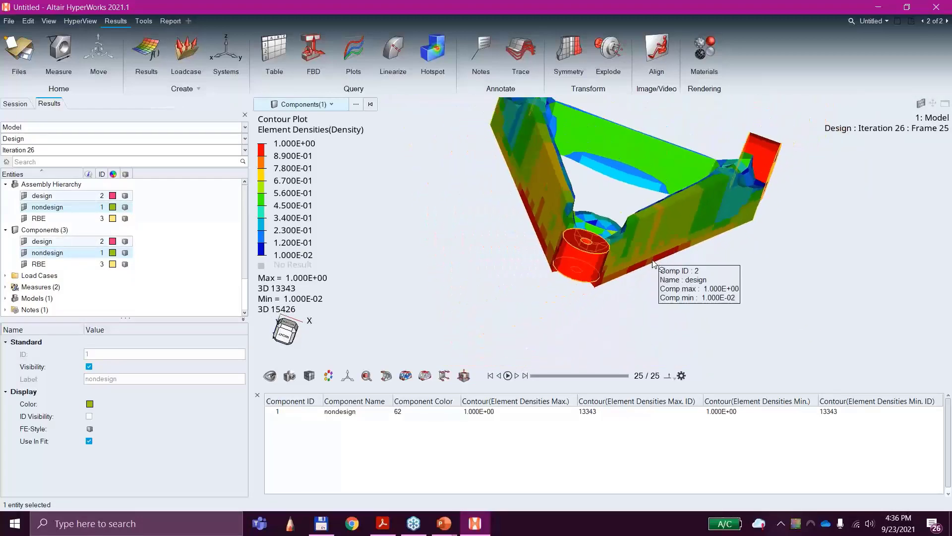
ctrl+drag(652, 310, 528, 260)
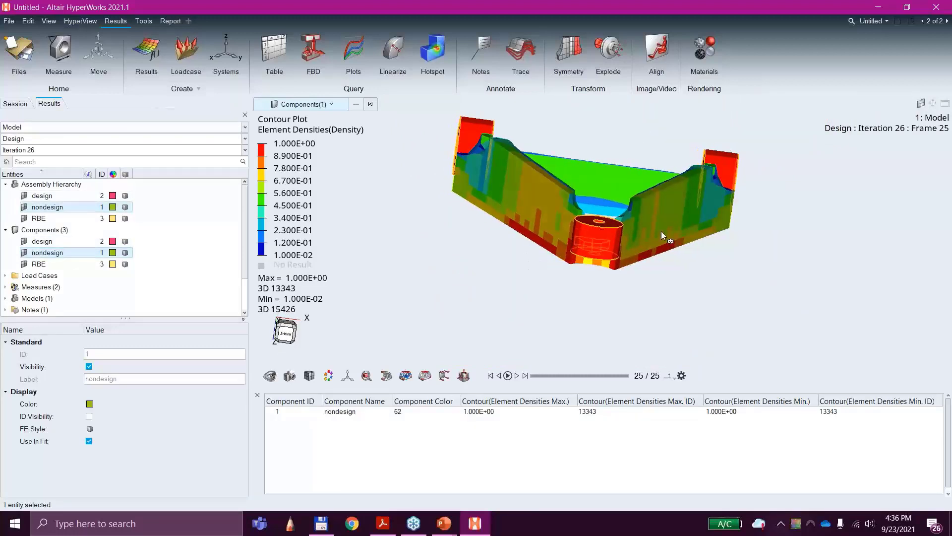
ctrl+drag(662, 232, 754, 304)
ctrl+drag(770, 174, 710, 178)
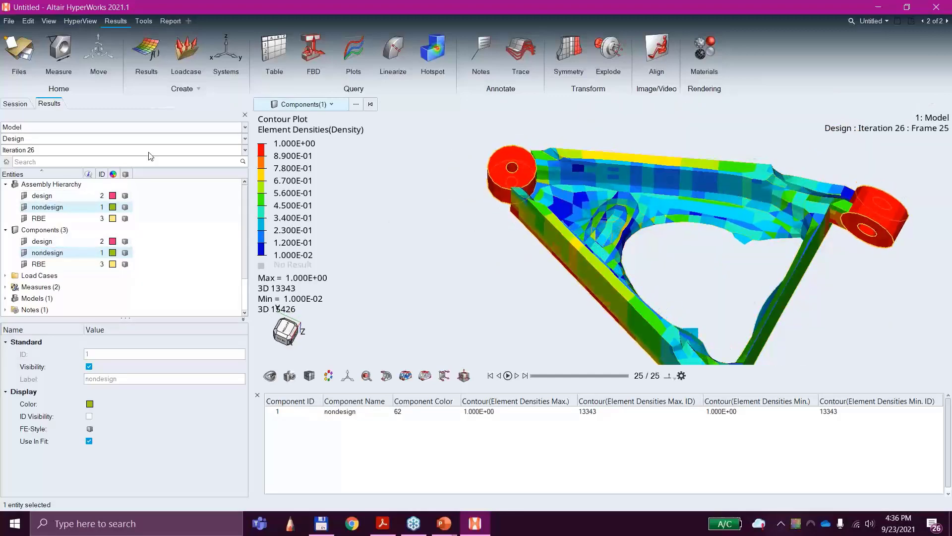
click(947, 22)
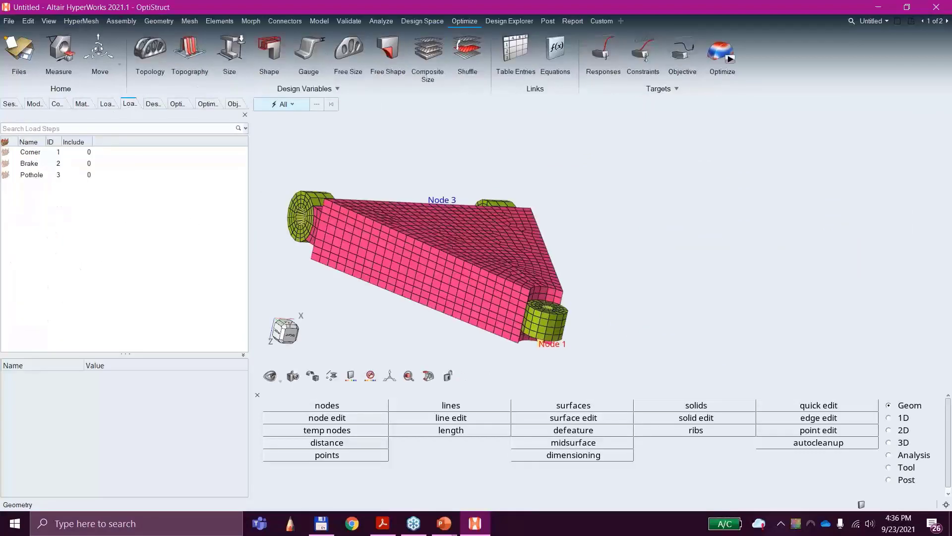
Step: Switch to PowerPoint to review the slide on stamp and no-hole draw constraint options, and return to the HyperWorks model
click(444, 523)
click(587, 481)
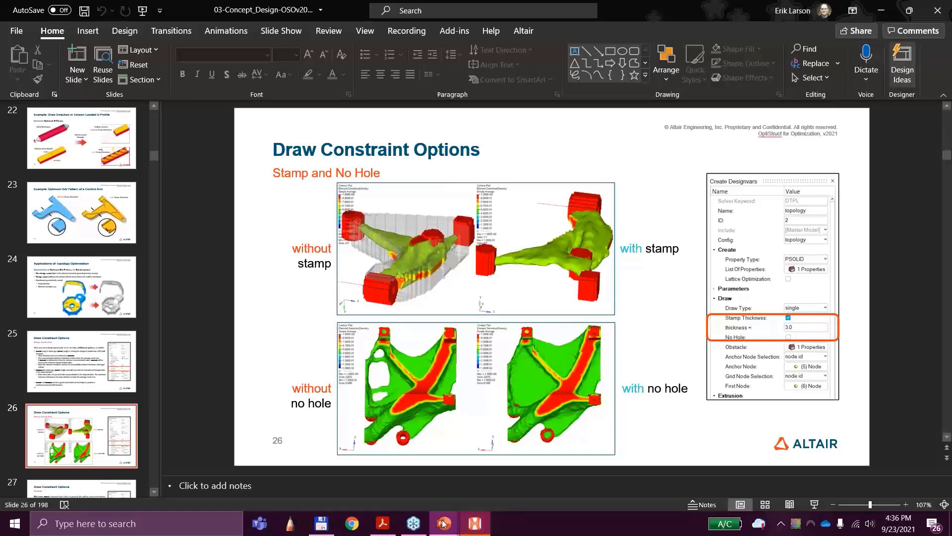
click(474, 523)
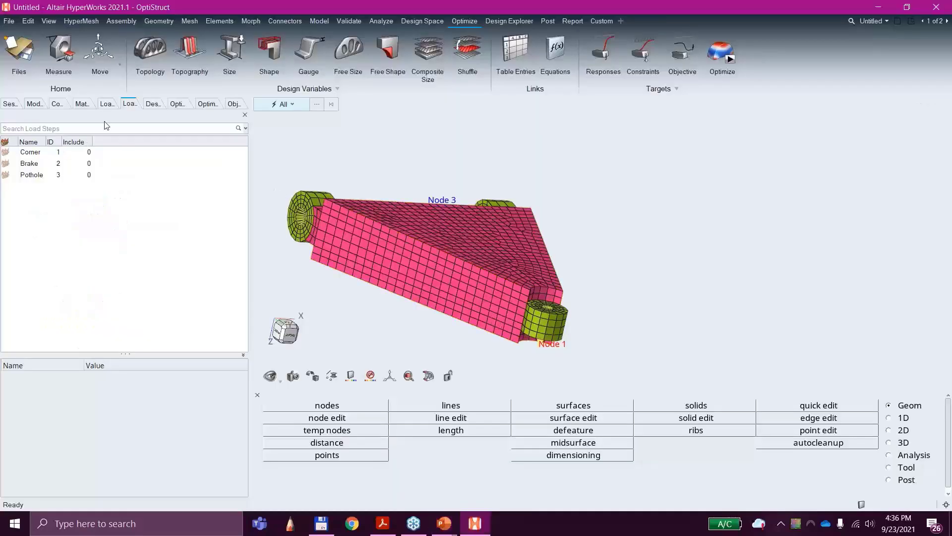
Step: Open the topology design variable designvar1 and examine its draw settings, including the Stamp Thickness and No Hole options
click(151, 104)
click(7, 153)
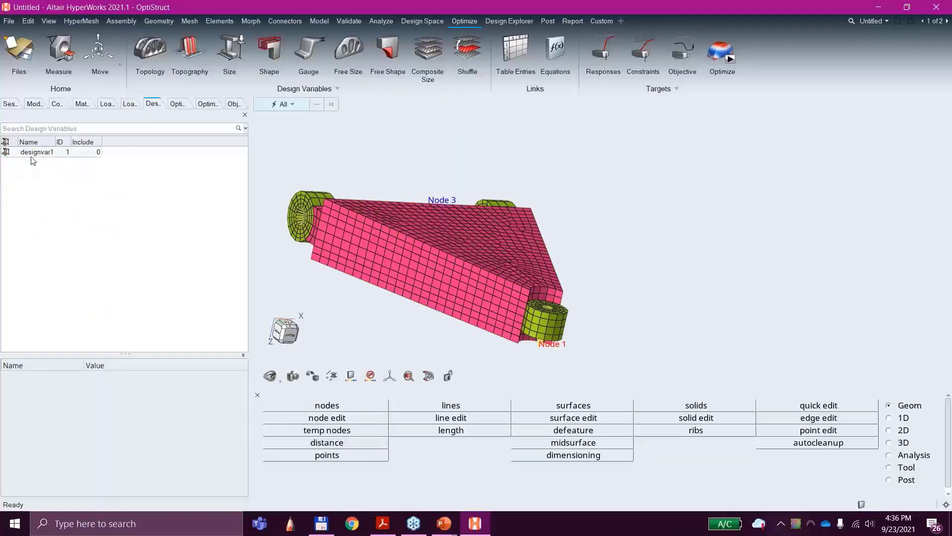
scroll(151, 420, down, 1)
scroll(151, 421, down, 2)
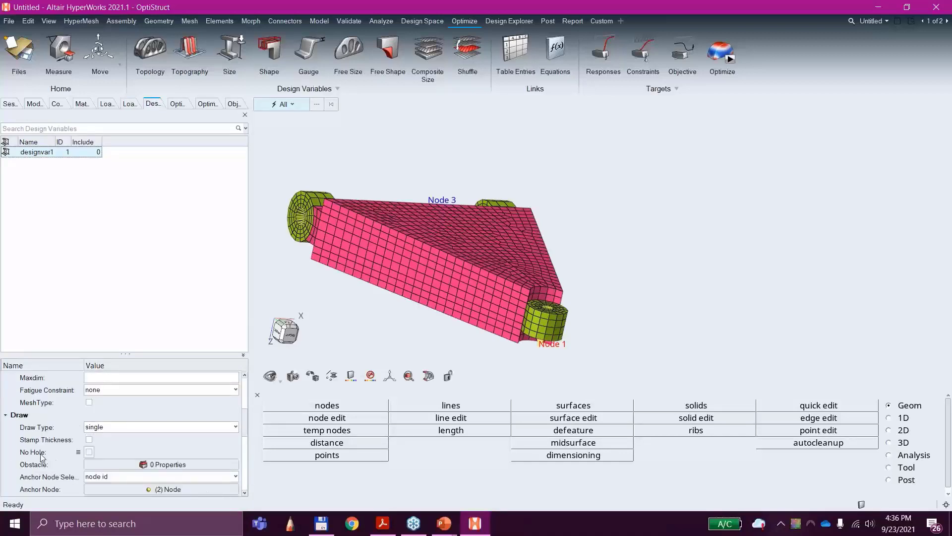
mouse_move(41, 454)
Step: On the page 2 results, raise the density iso threshold to 0.3745 and inspect the draw-constrained control arm
click(947, 22)
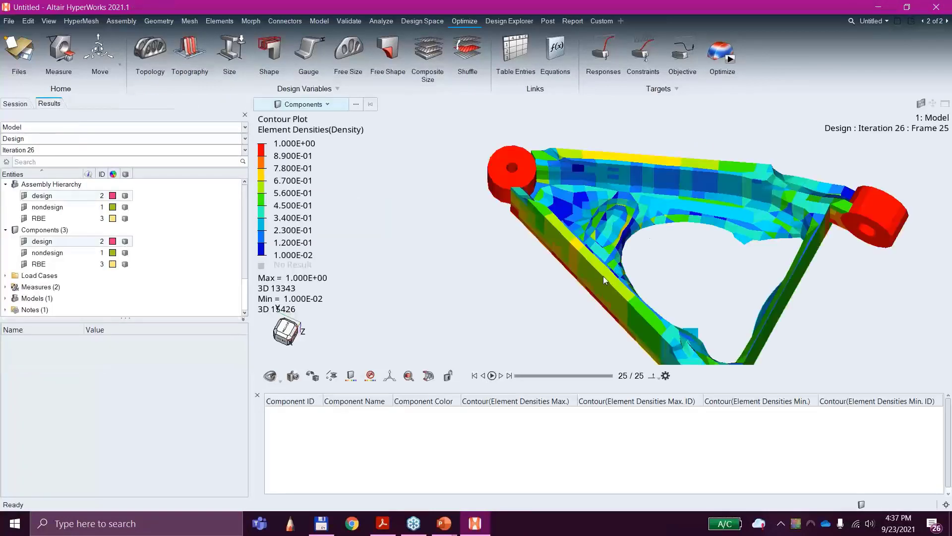
middle_drag(585, 305, 425, 266)
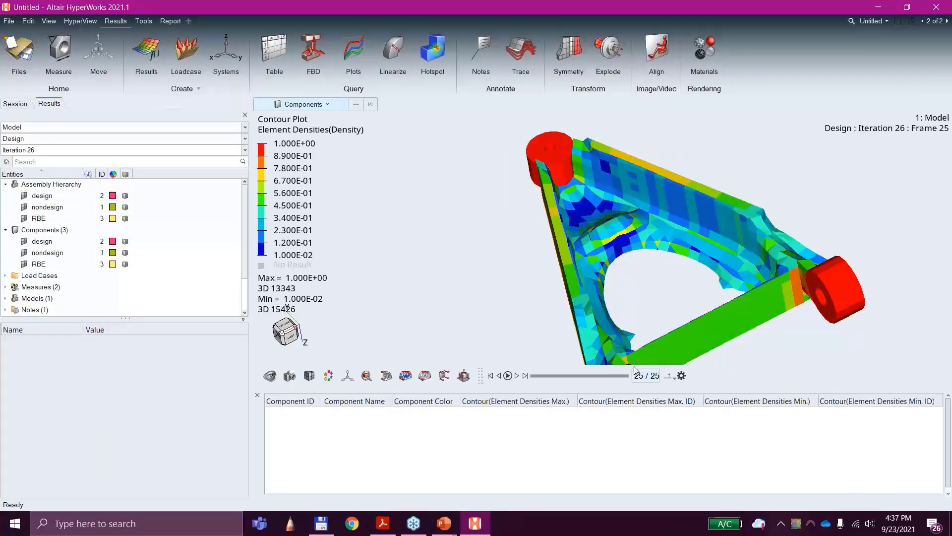
click(425, 376)
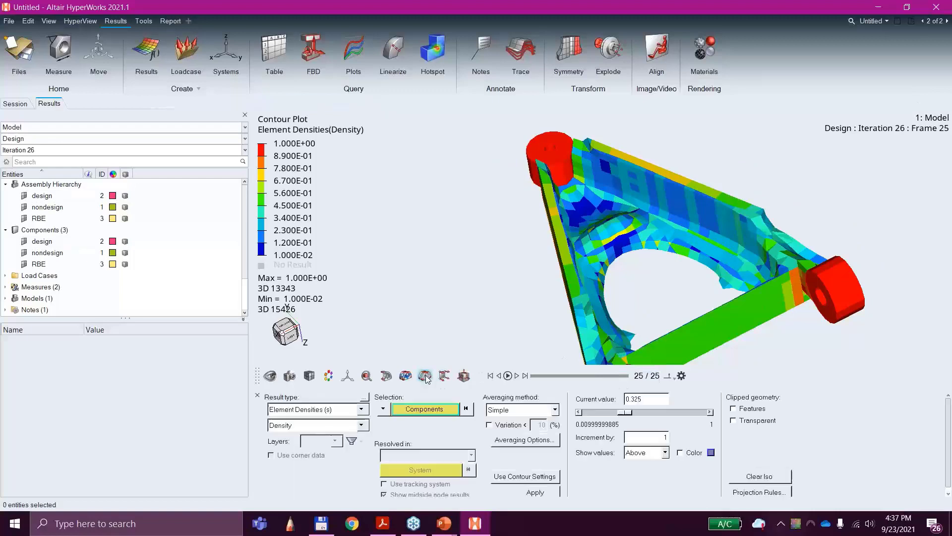
mouse_move(623, 415)
mouse_down()
mouse_move(598, 415)
mouse_move(642, 414)
mouse_move(580, 413)
mouse_move(628, 412)
mouse_up()
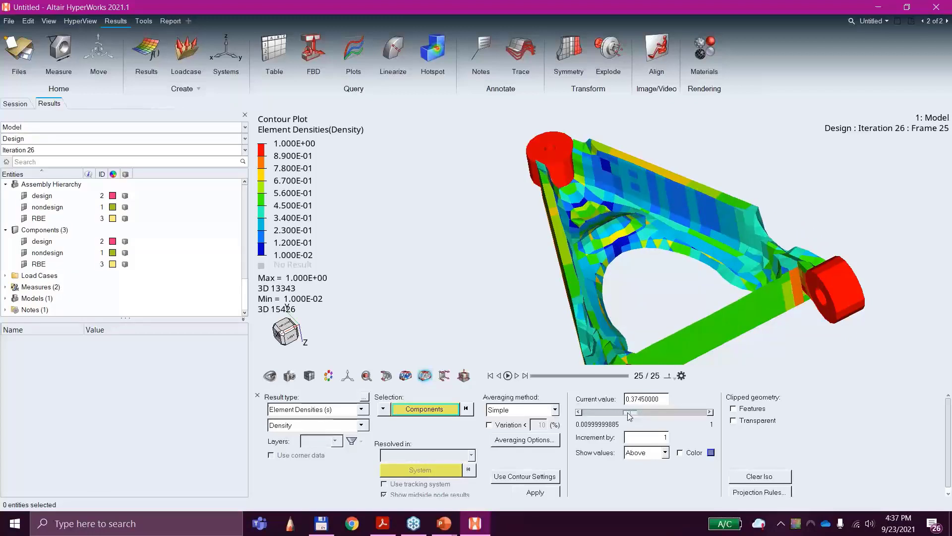
middle_drag(463, 288, 419, 276)
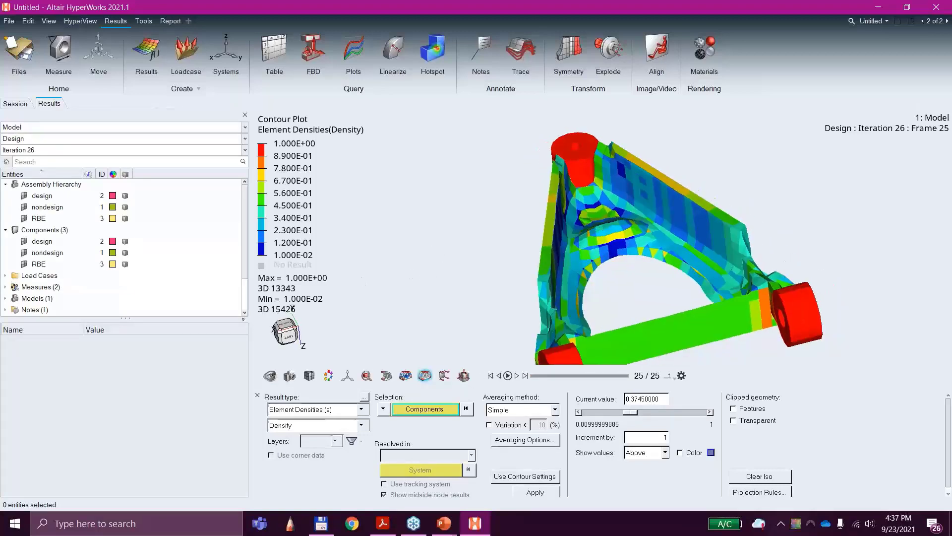